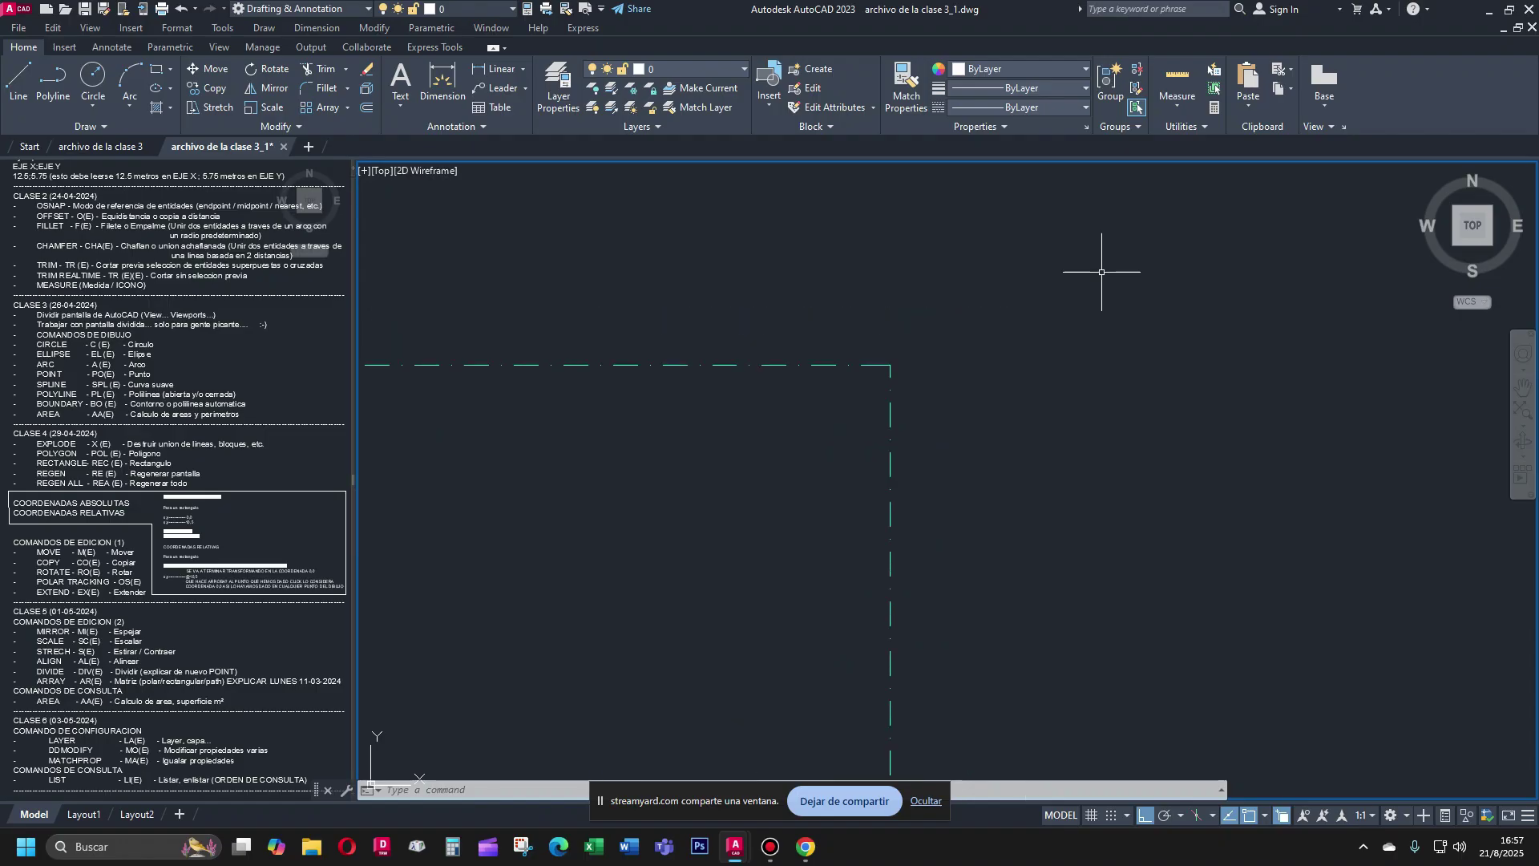
scroll(901, 629, "up", 4)
scroll(913, 632, "down", 3)
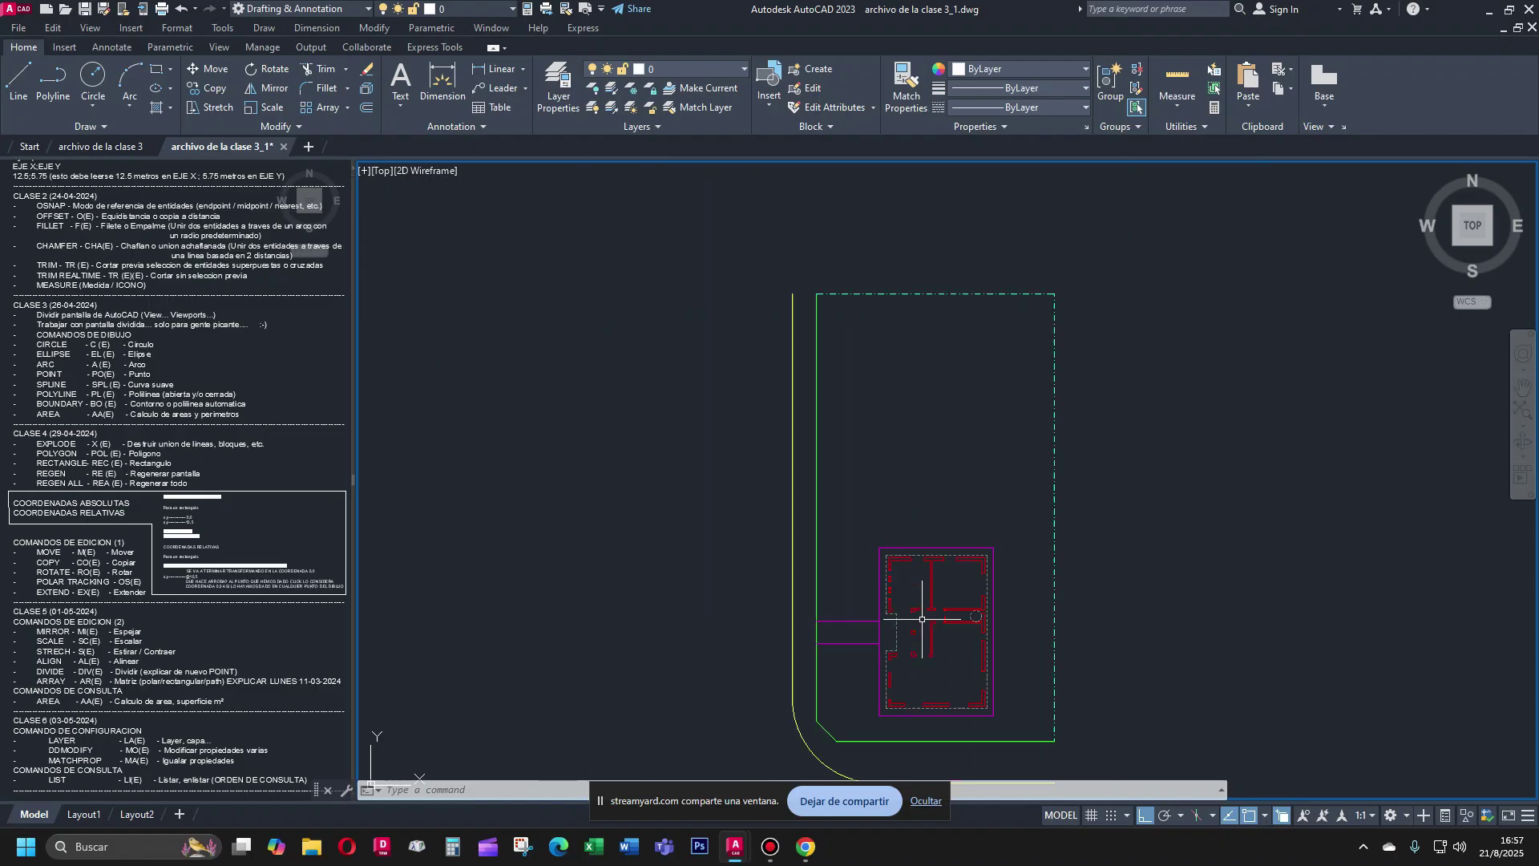
scroll(929, 670, "up", 1)
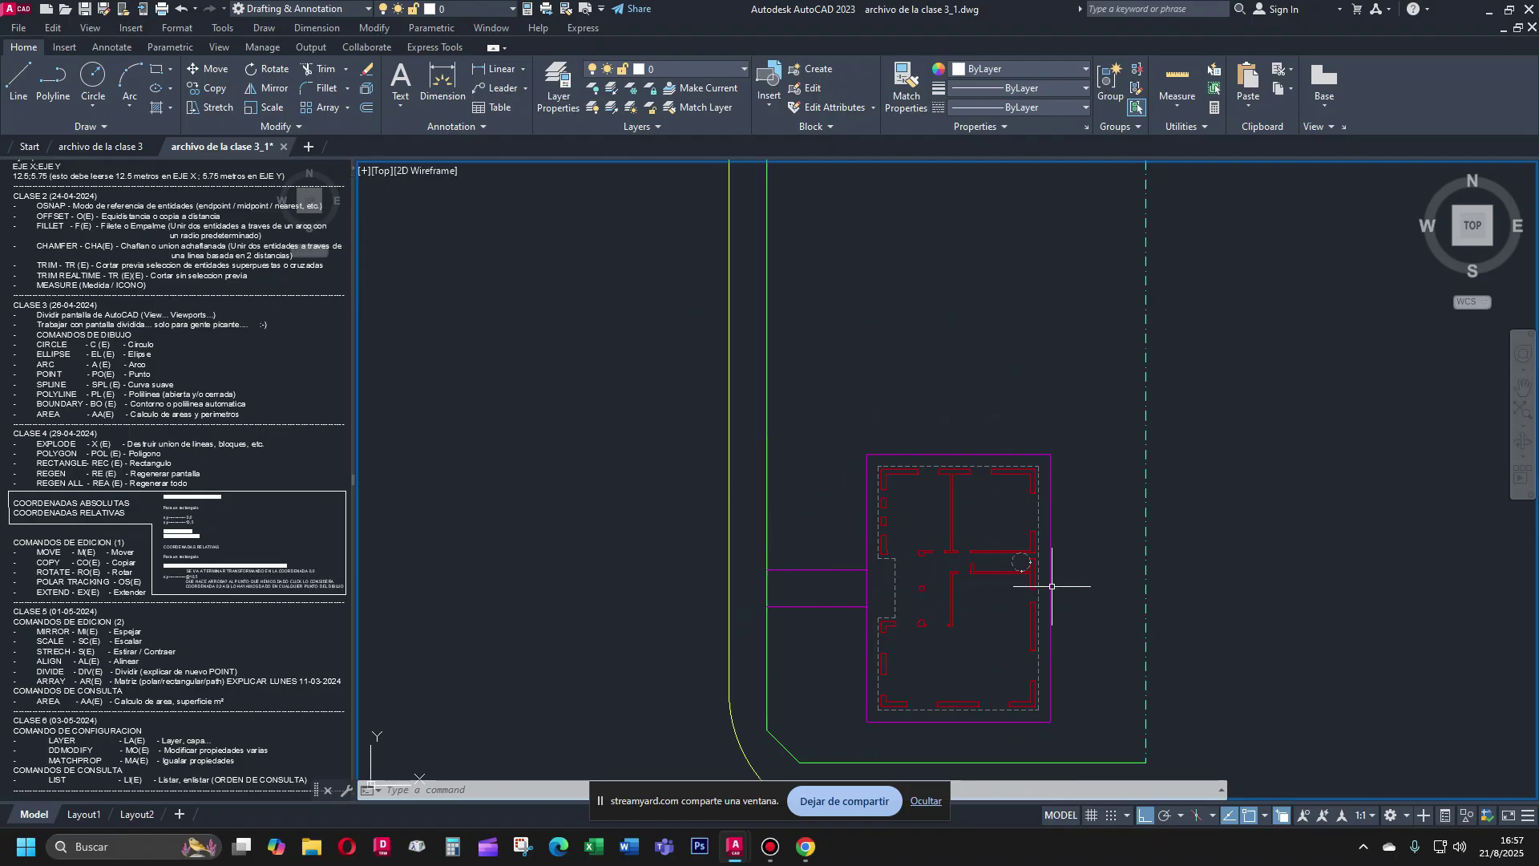
scroll(1053, 427, "down", 3)
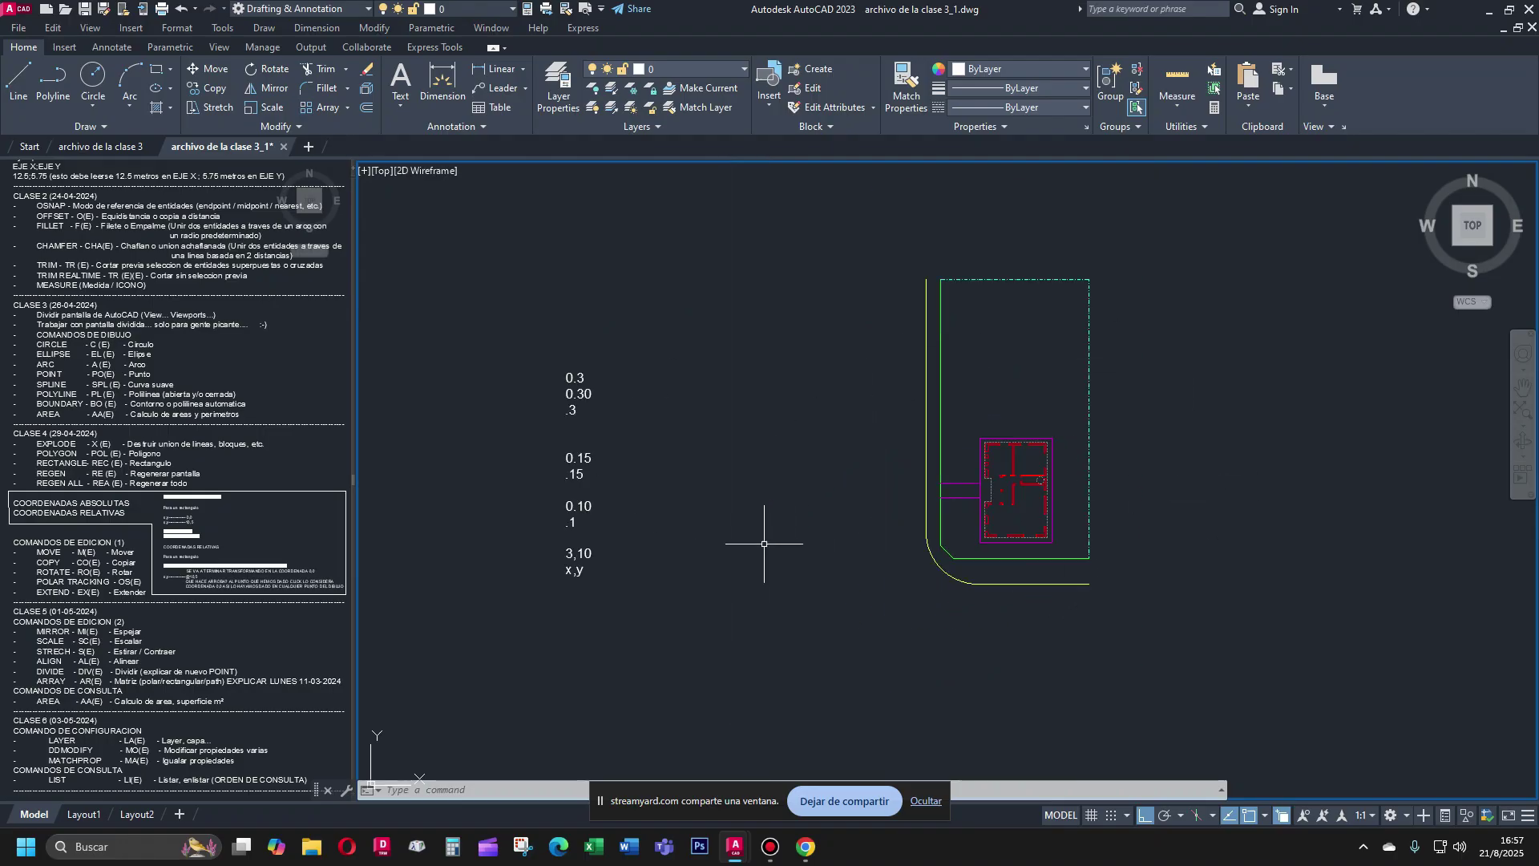
scroll(1062, 378, "up", 2)
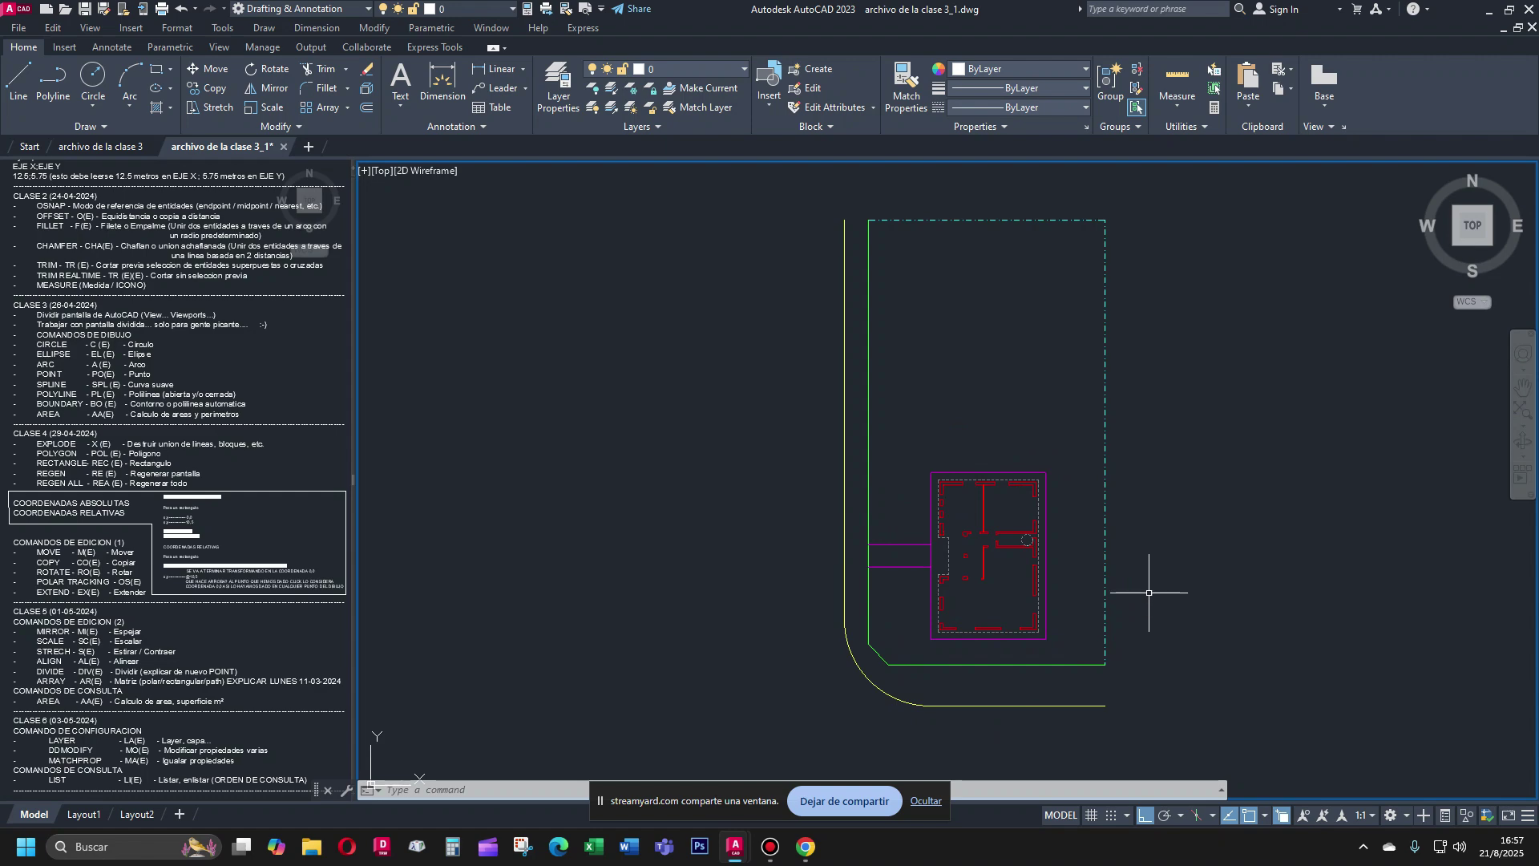
Read through the class command notes beside the plan, from the command types to the Clase 6 configuration commands
left_click(40, 733)
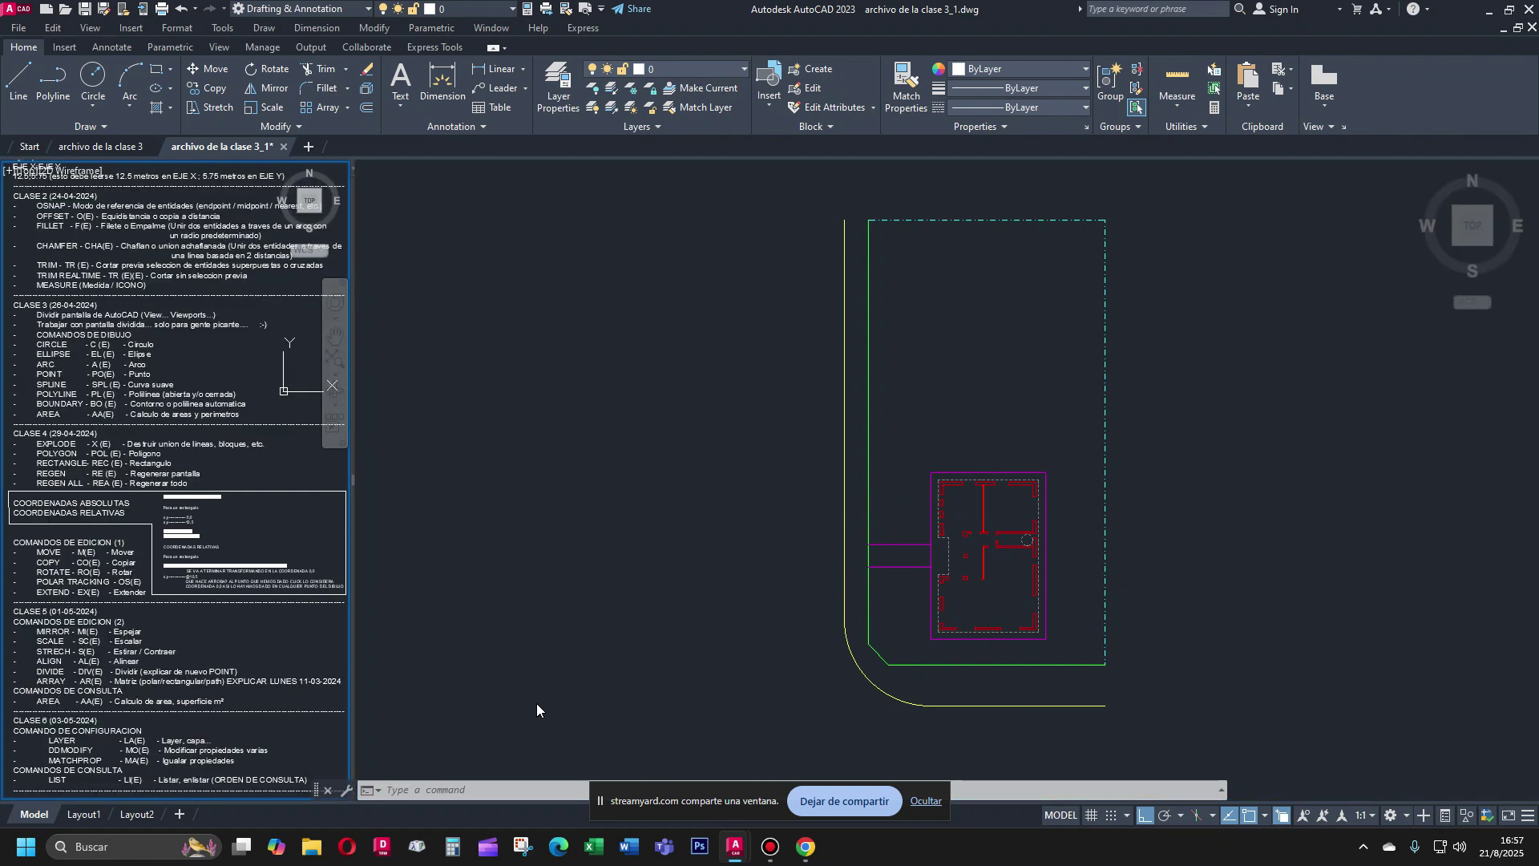
scroll(33, 761, "up", 5)
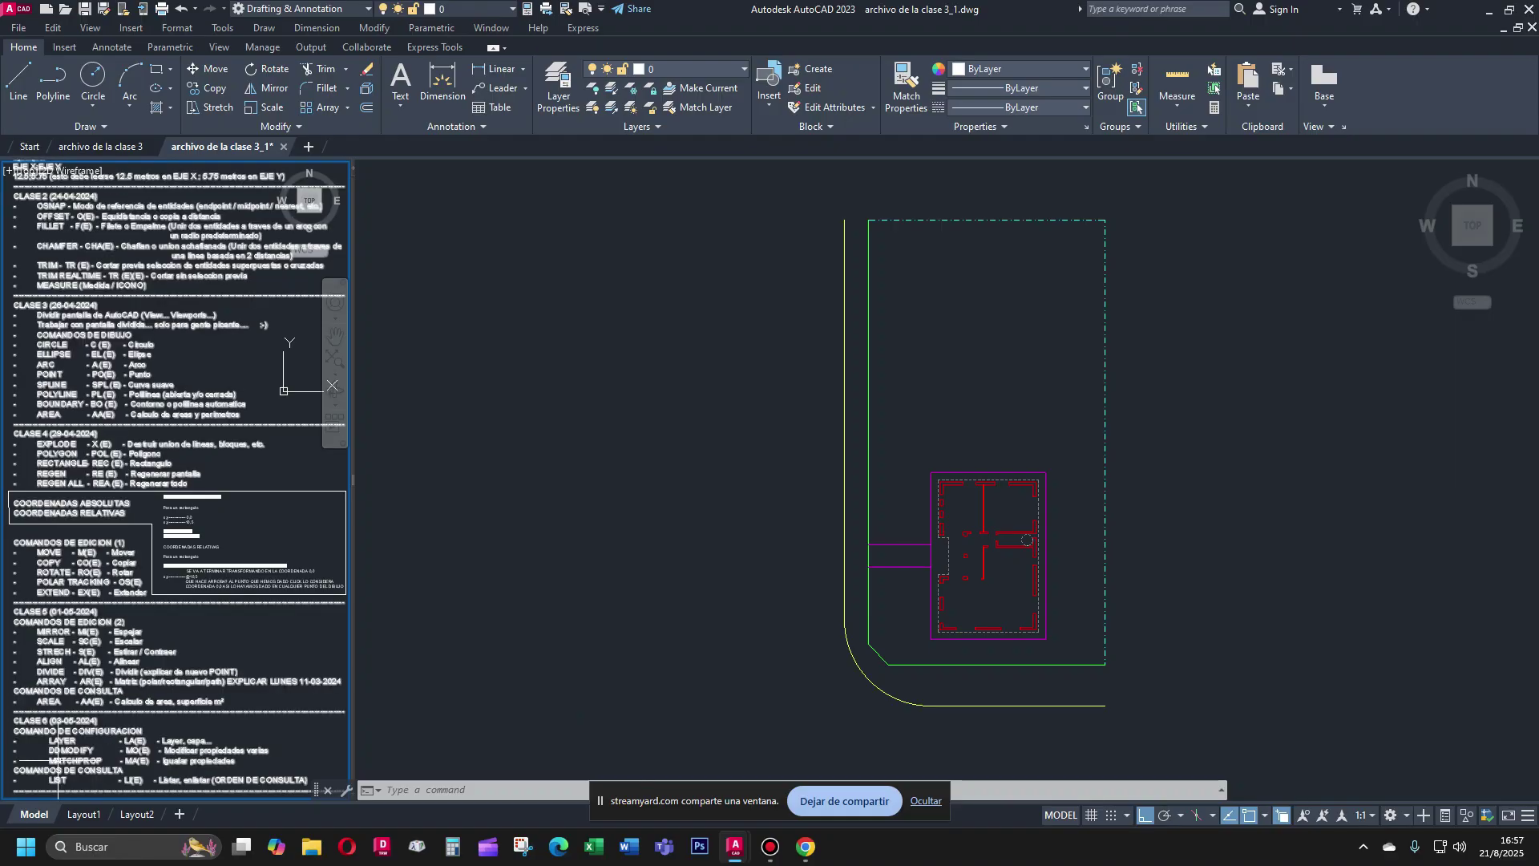
scroll(32, 761, "up", 2)
scroll(16, 701, "down", 2)
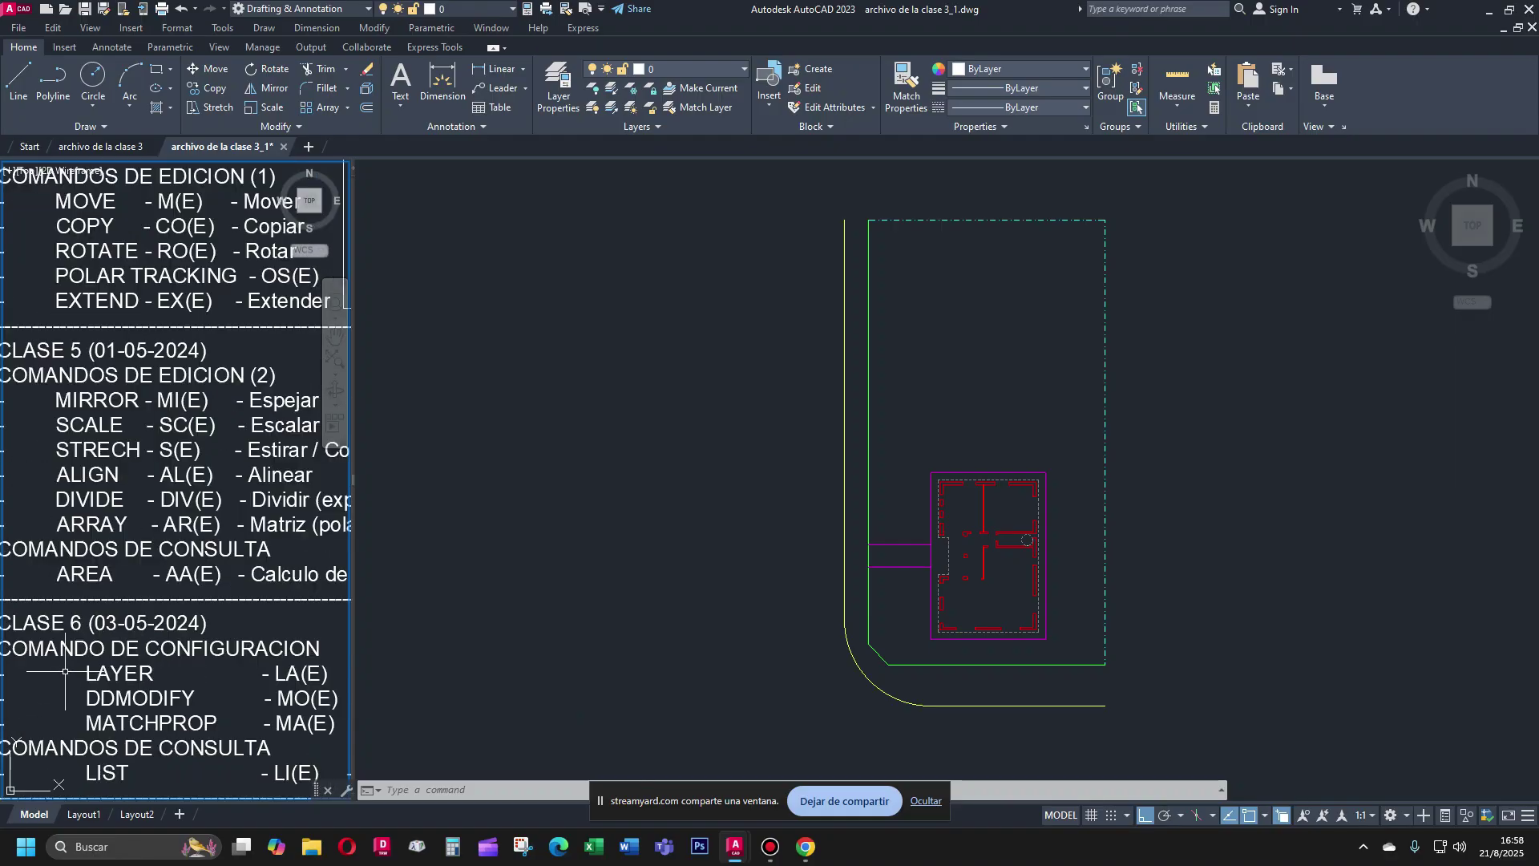
scroll(16, 705, "down", 1)
scroll(22, 700, "up", 3)
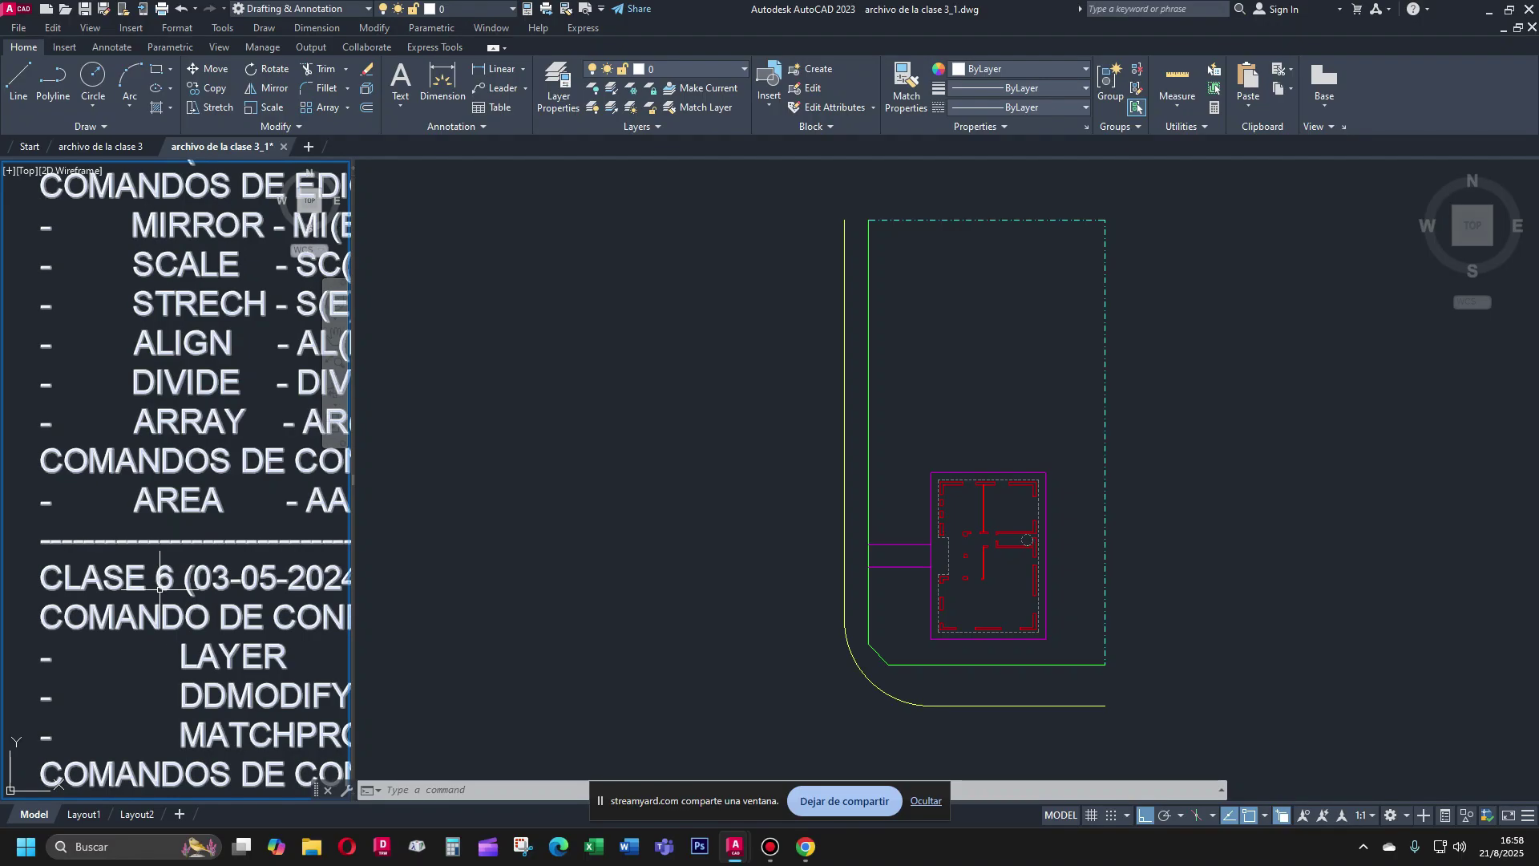
scroll(158, 588, "down", 5)
scroll(125, 596, "down", 4)
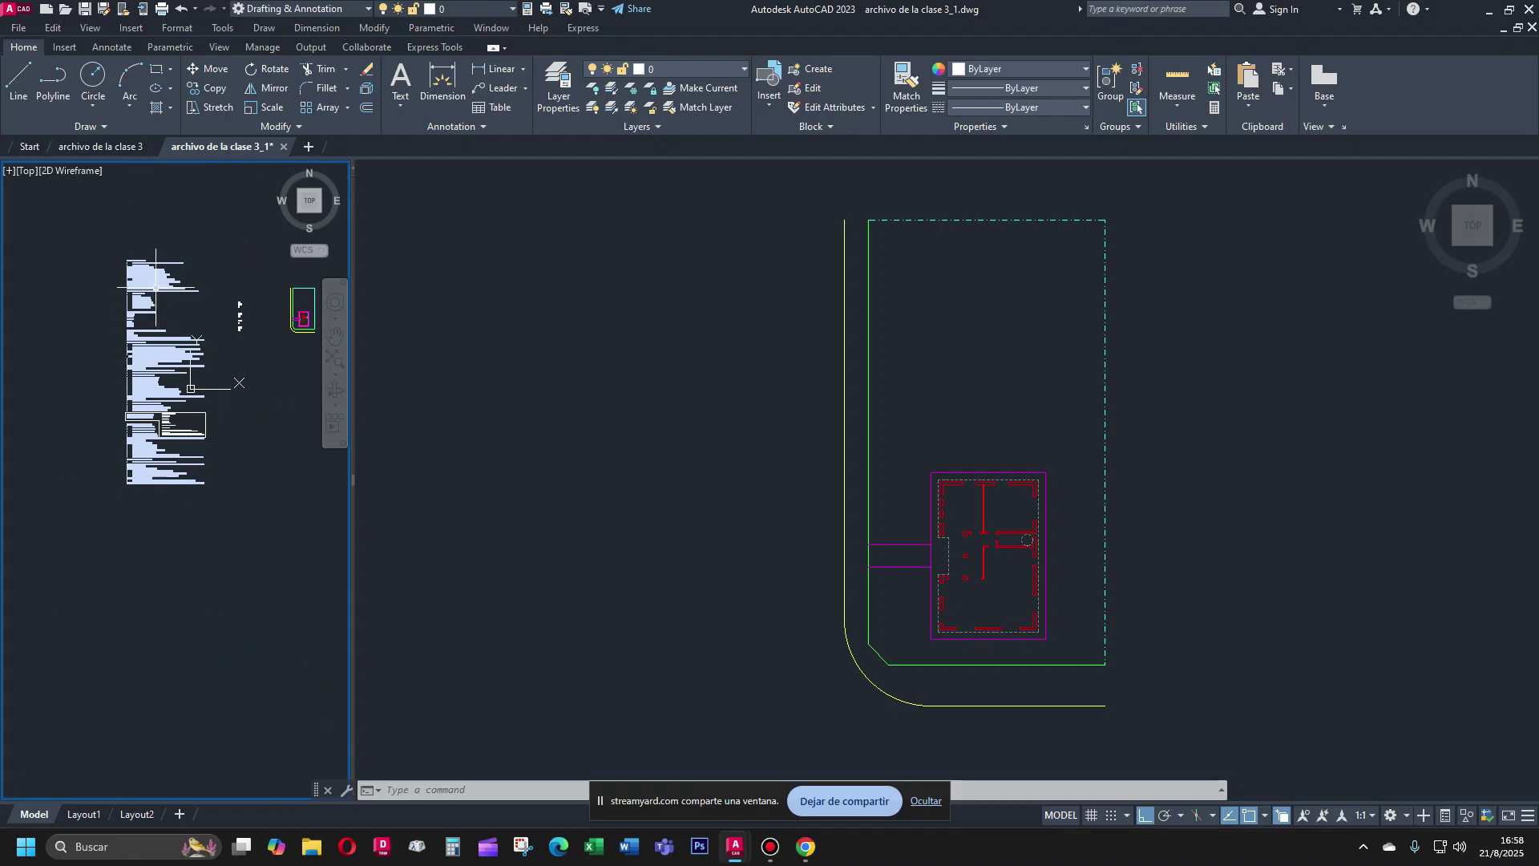
scroll(77, 239, "up", 8)
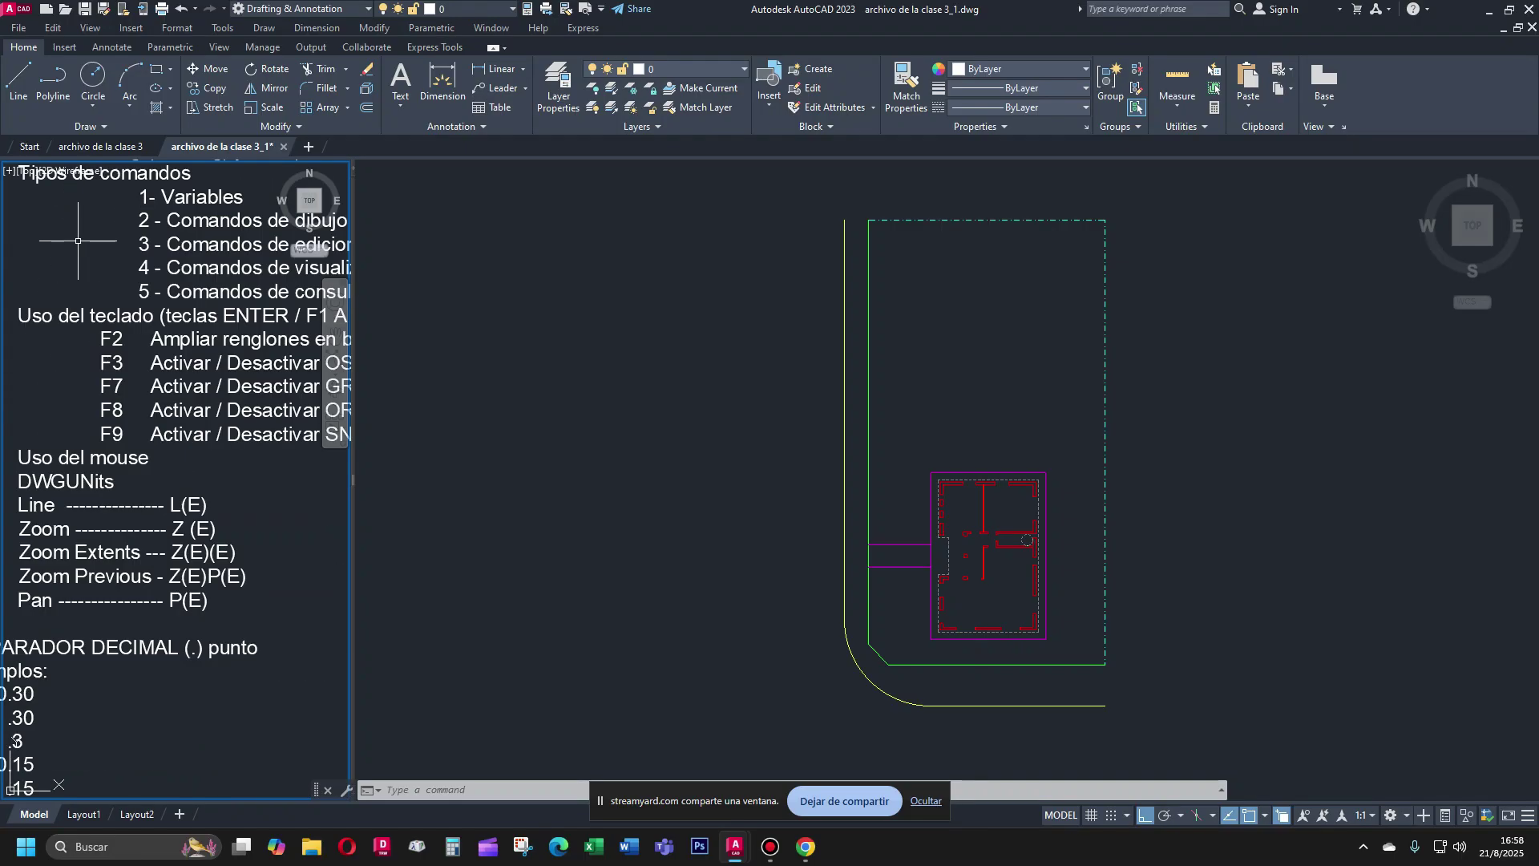
scroll(78, 243, "down", 6)
scroll(80, 368, "up", 7)
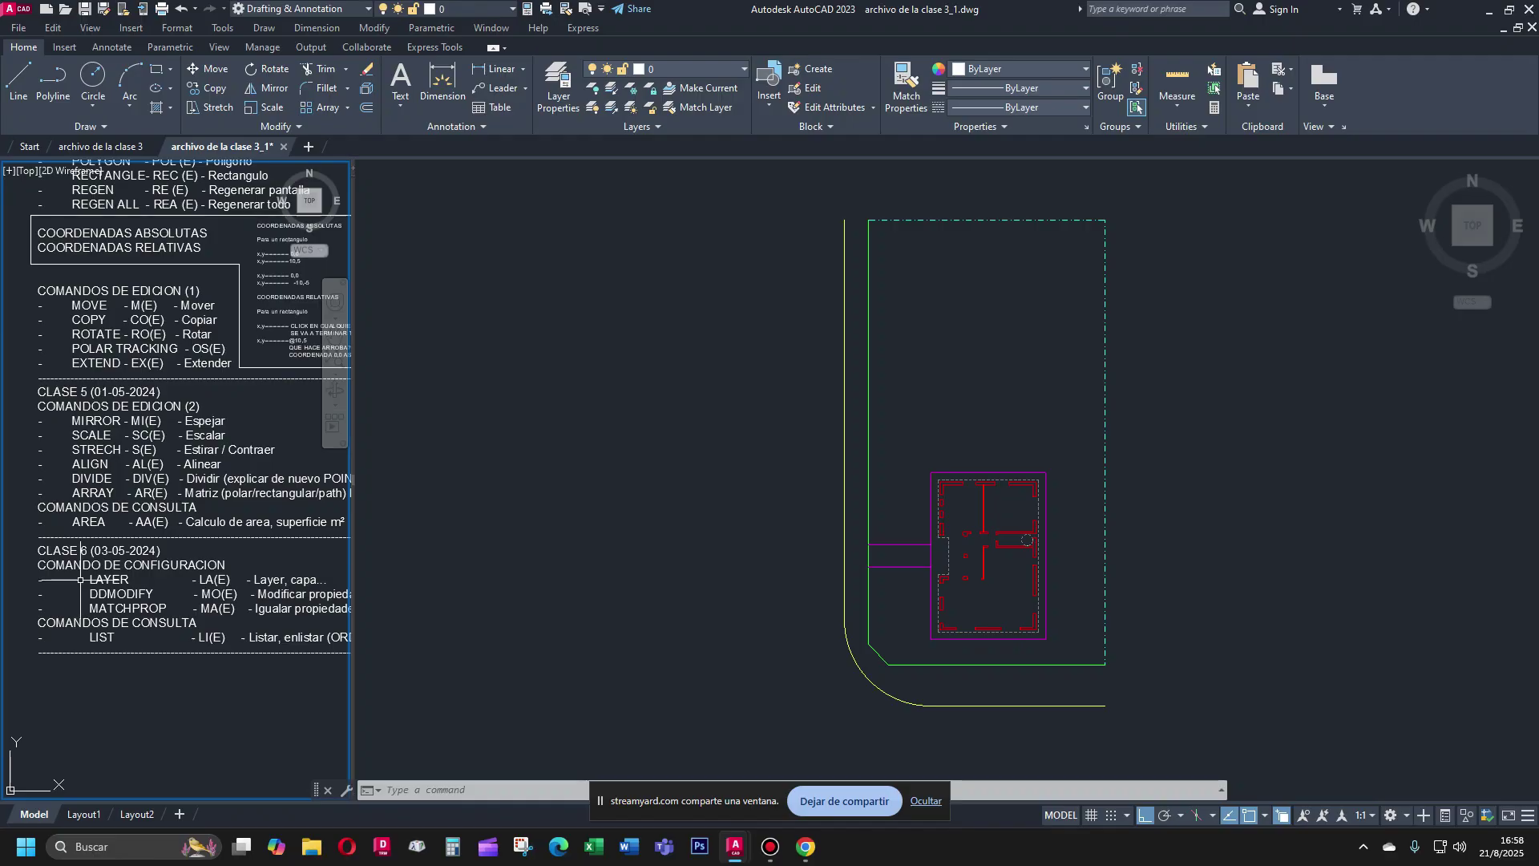
Examine the house floor plan and the list of layers defined in its drawing
left_click(946, 577)
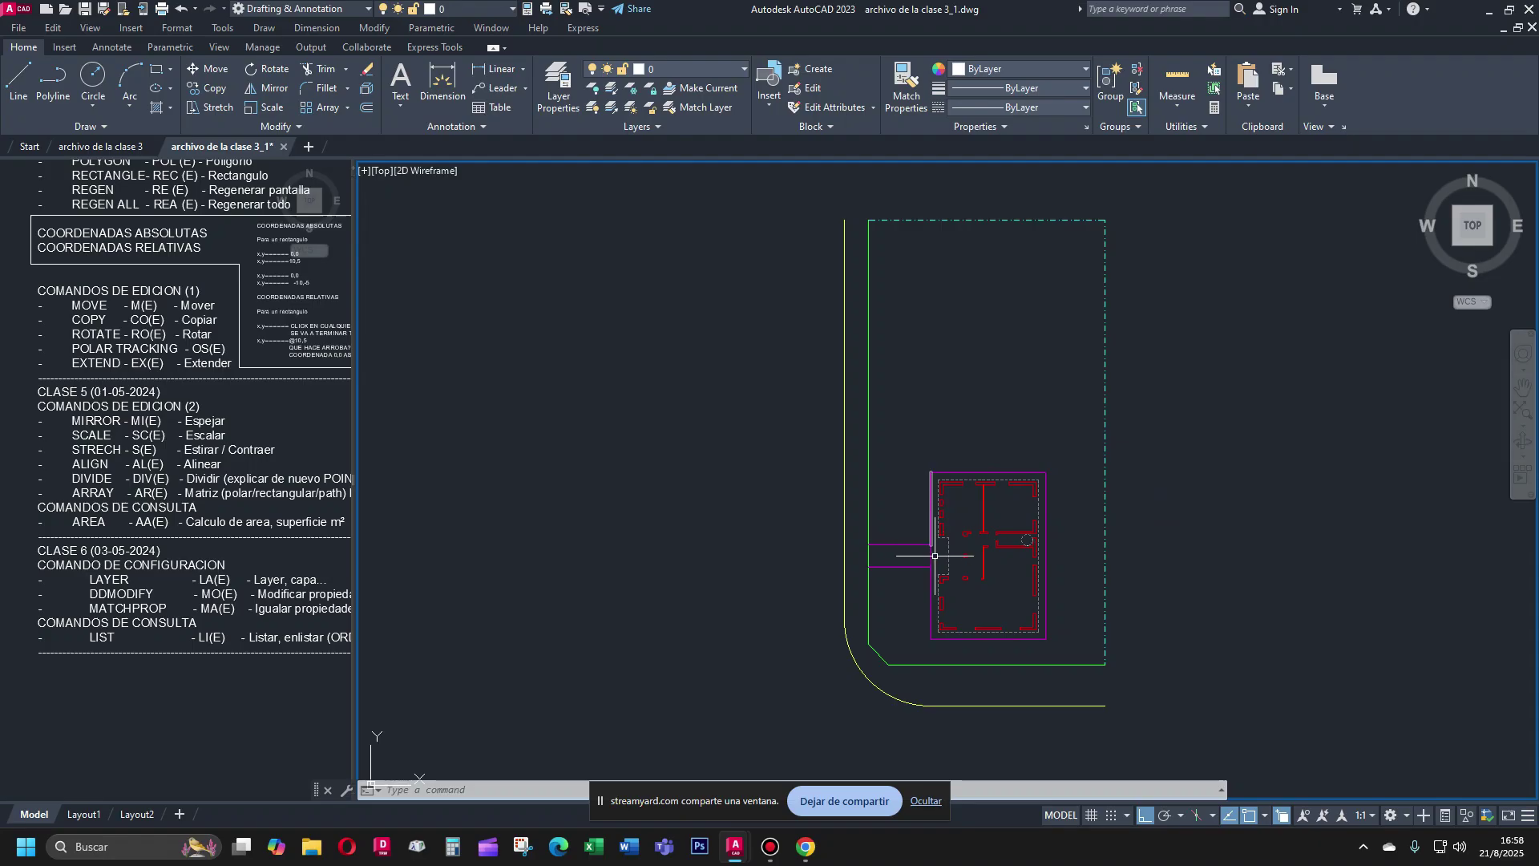
scroll(1042, 576, "up", 4)
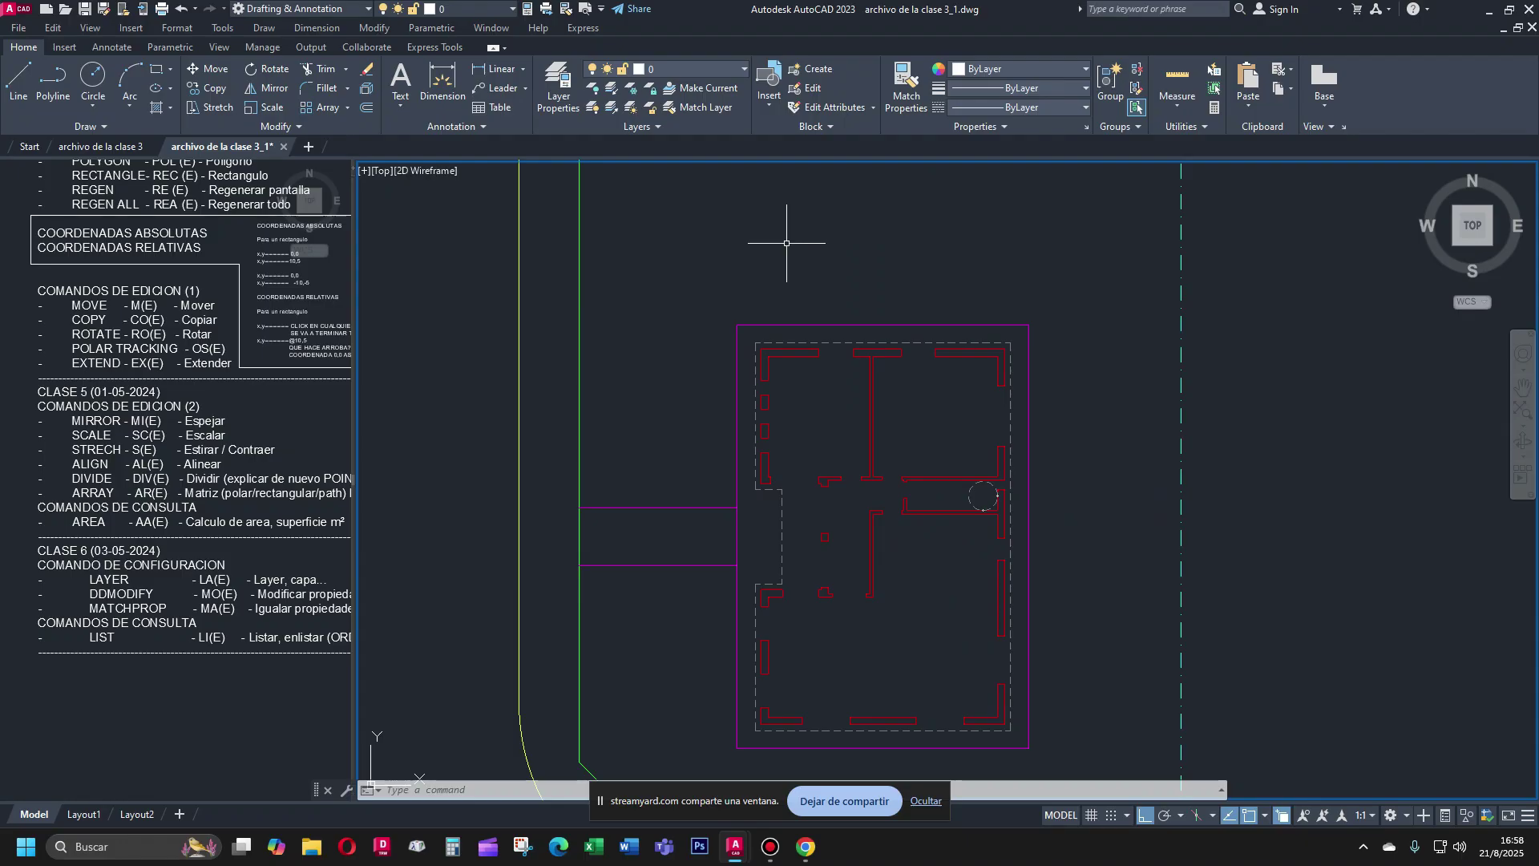
scroll(787, 243, "down", 2)
scroll(786, 243, "up", 2)
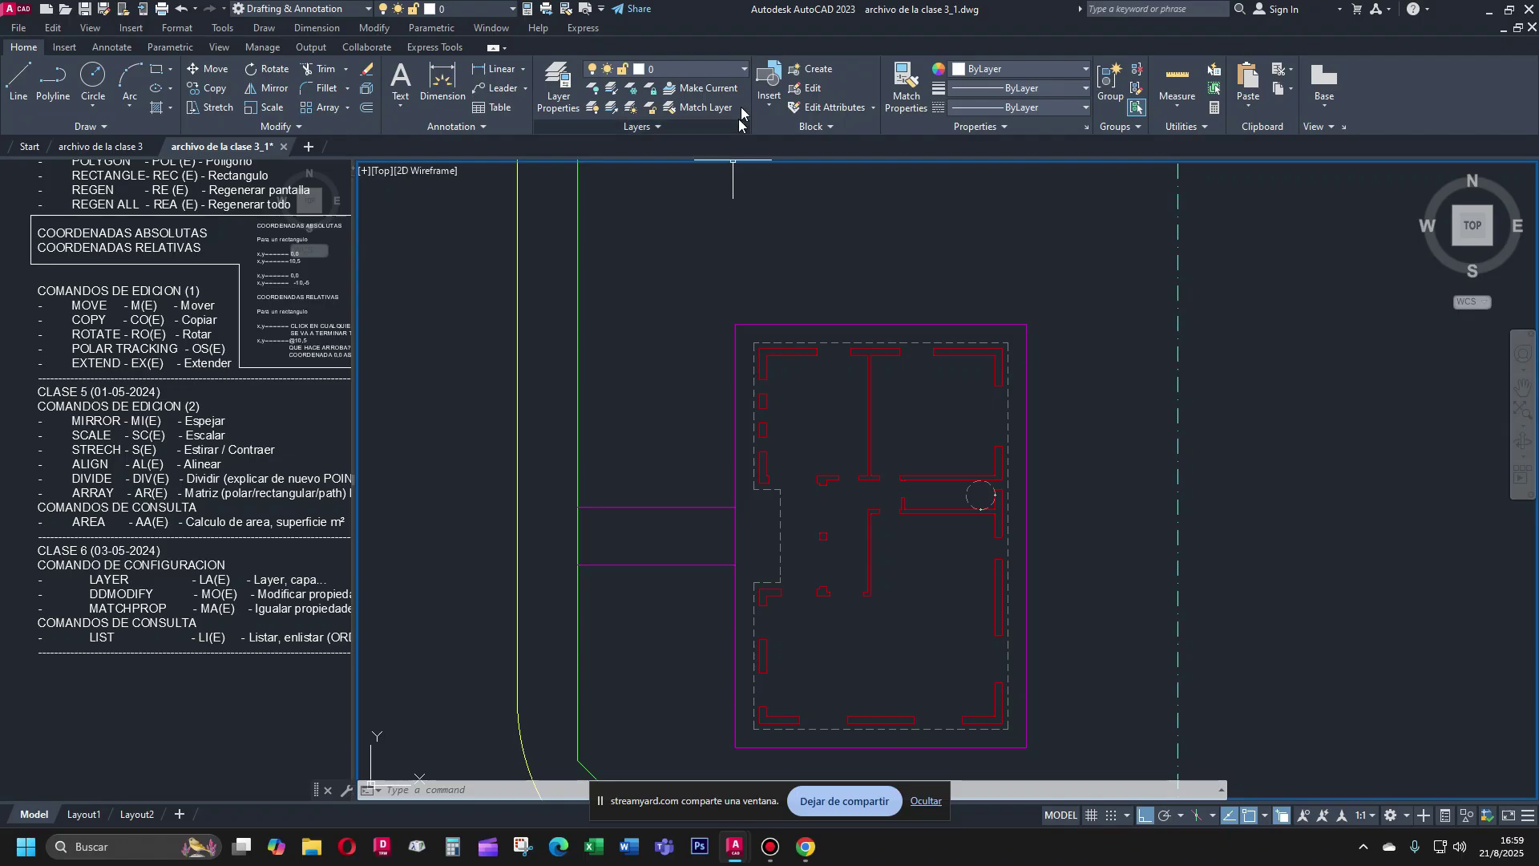
left_click(745, 69)
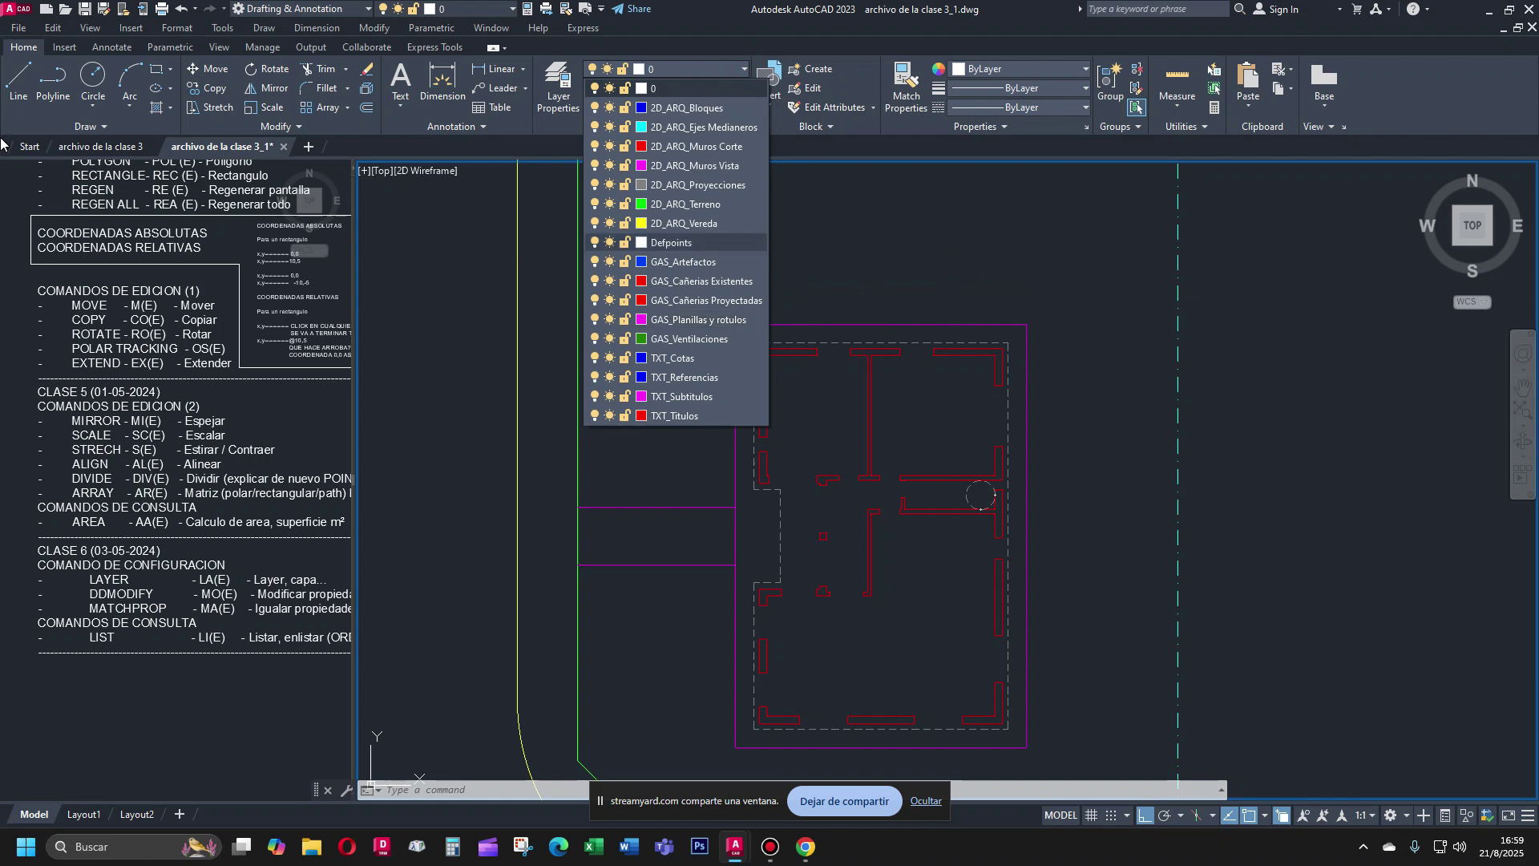
left_click(126, 149)
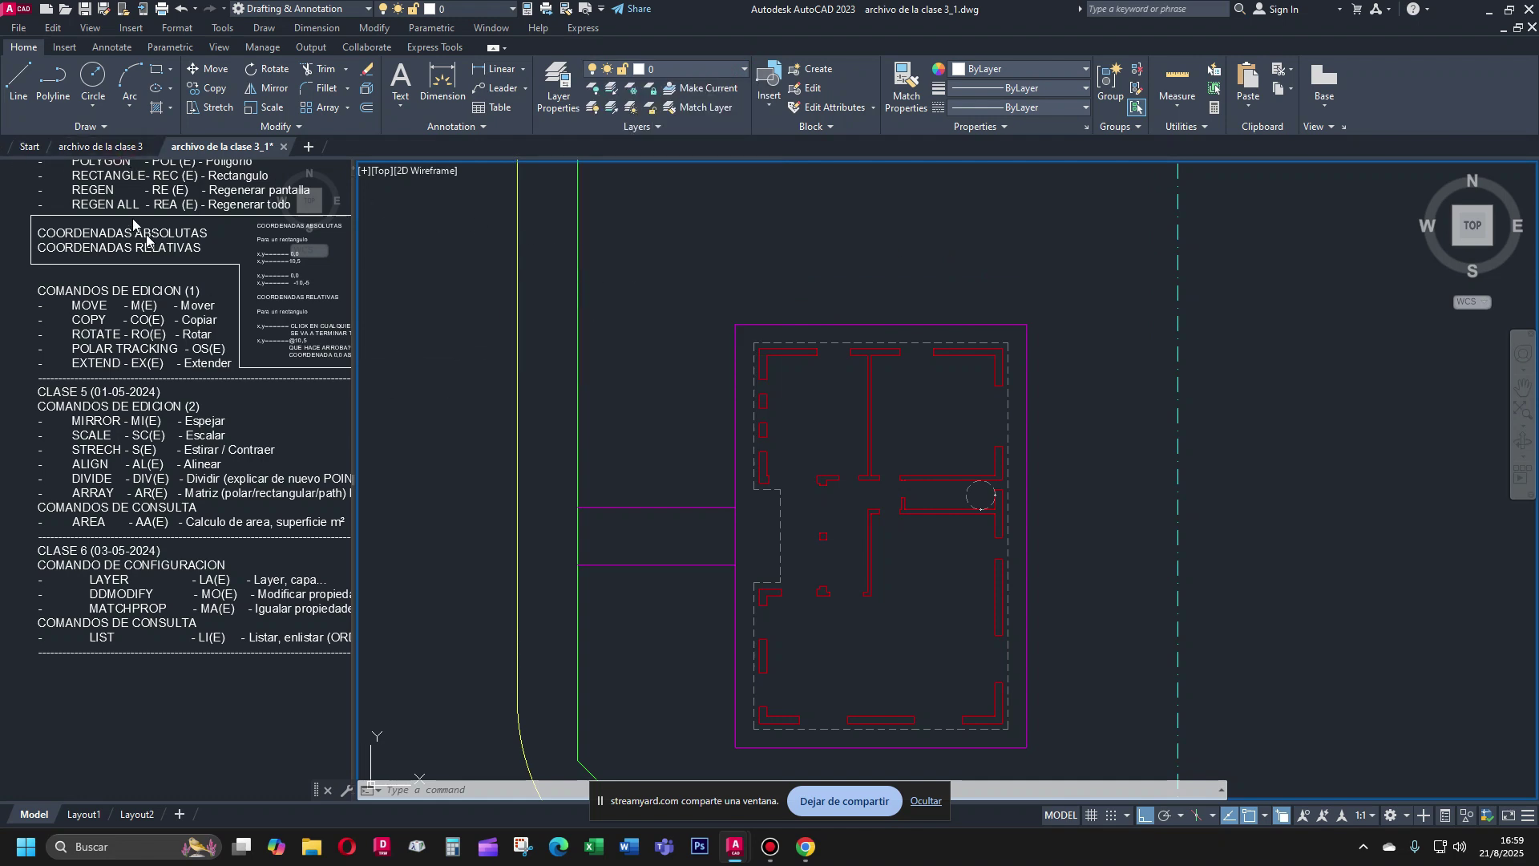
Switch to the drawing archivo de la clase 3 and check its layer list, grid display and annotation scales
left_click(90, 148)
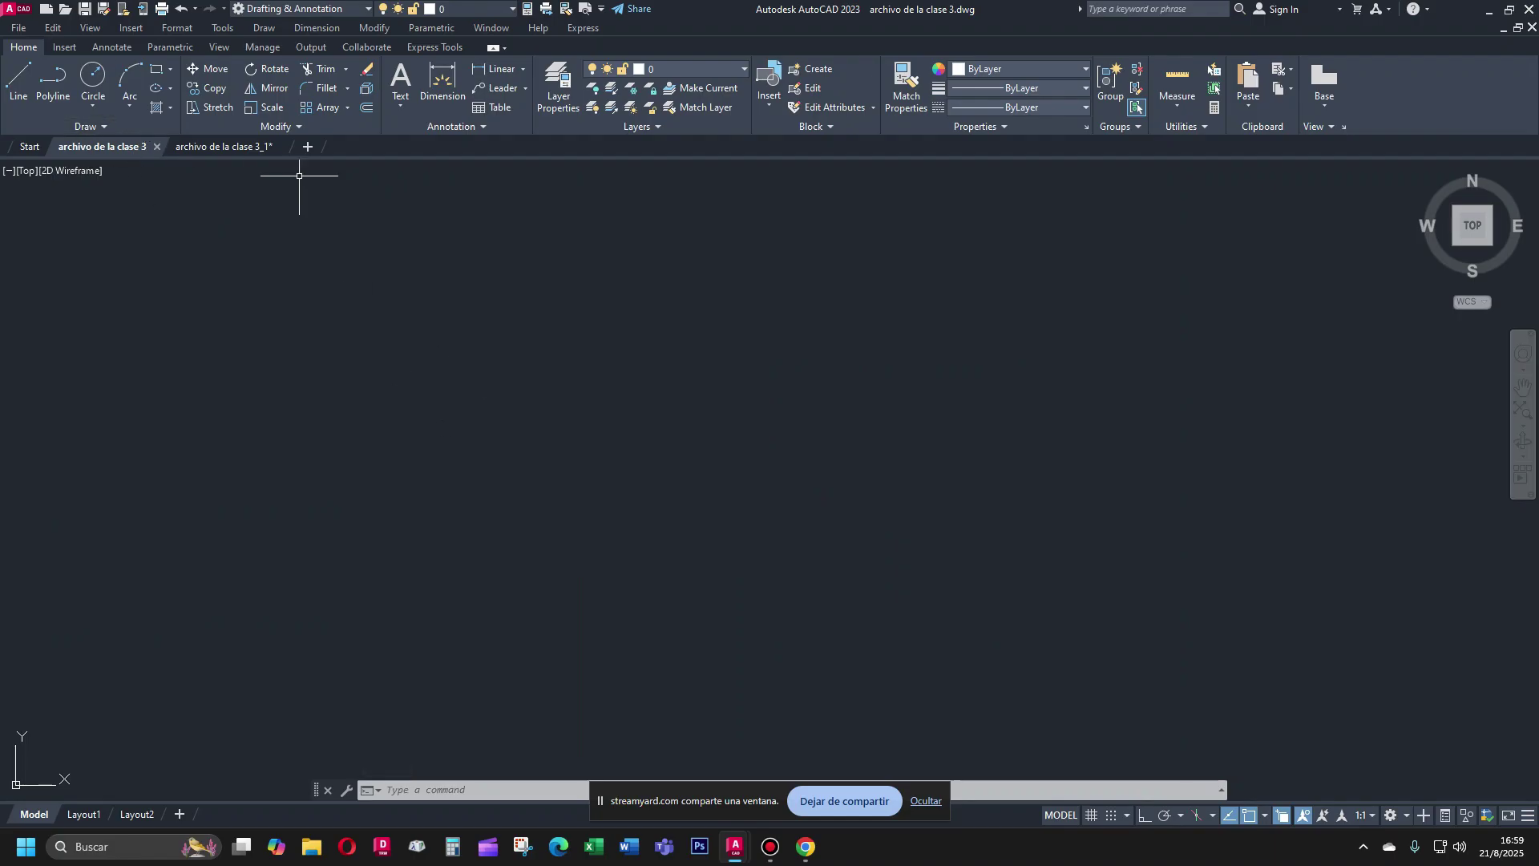
left_click(742, 69)
key("F7")
key("F7")
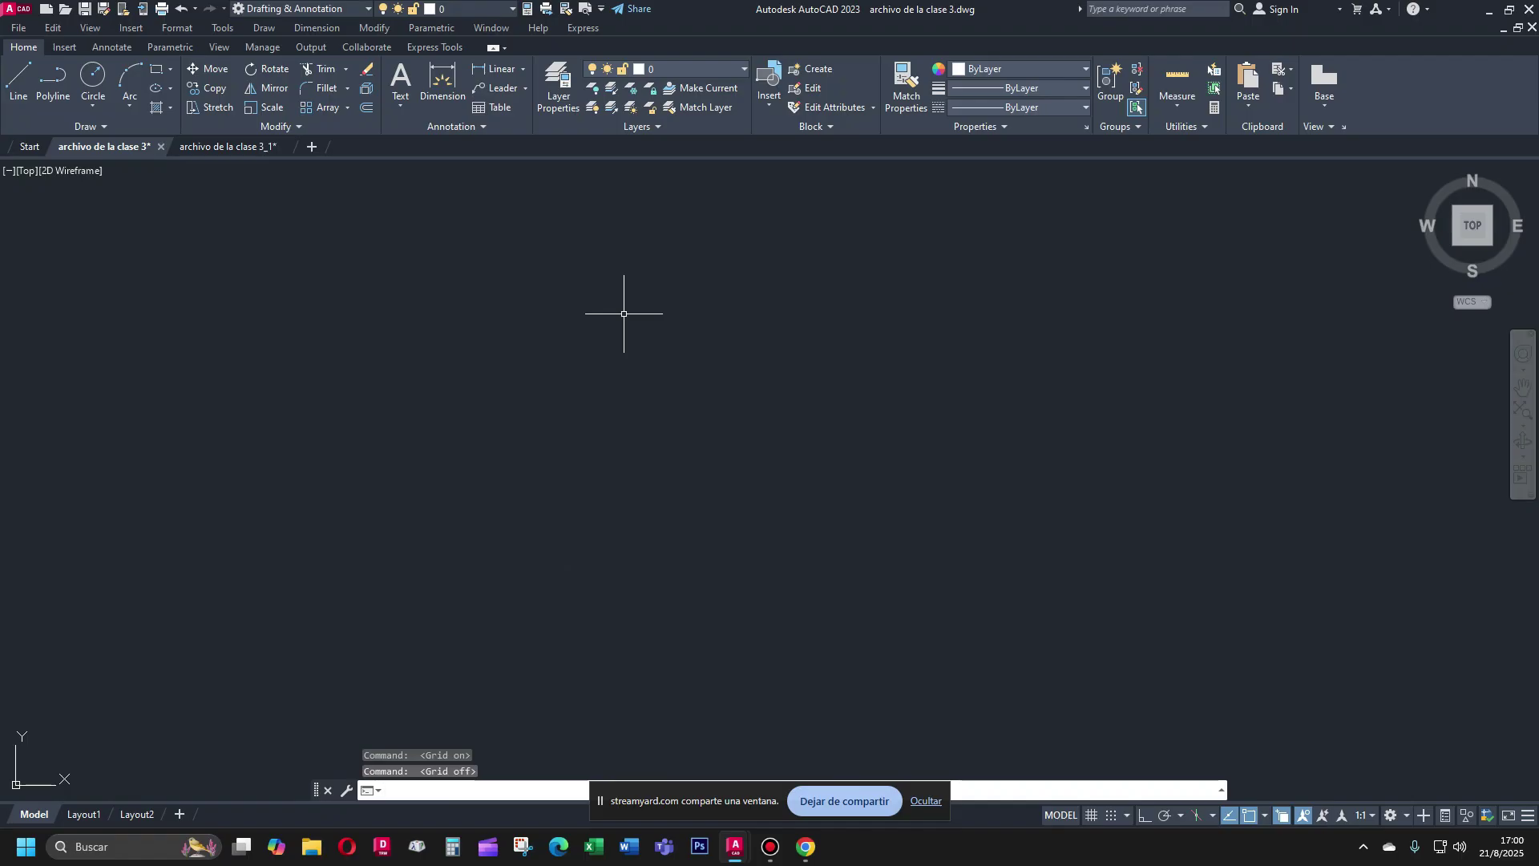
left_click(1373, 815)
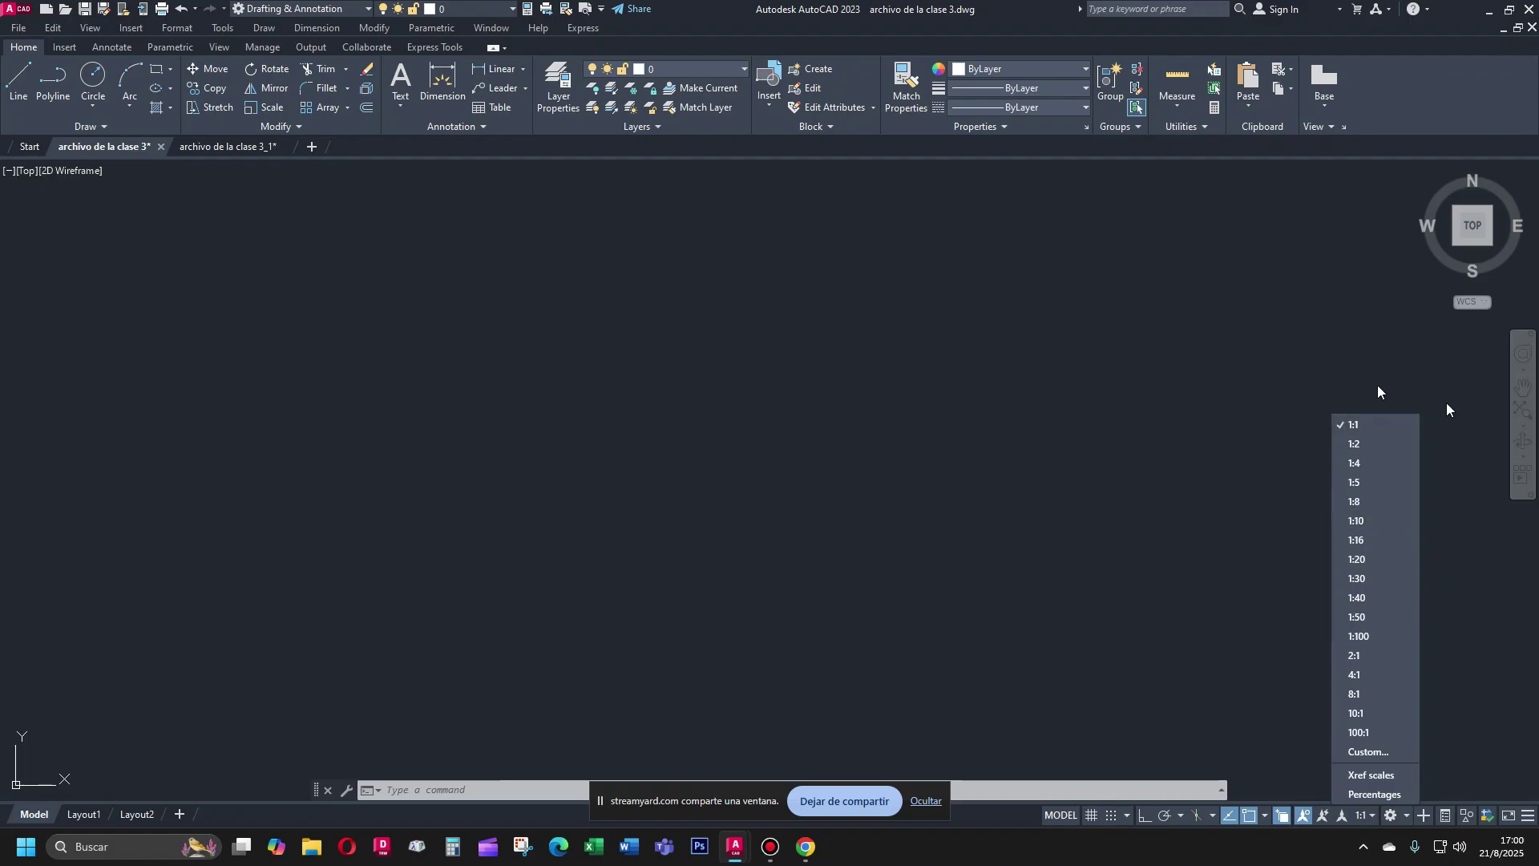
left_click(1194, 385)
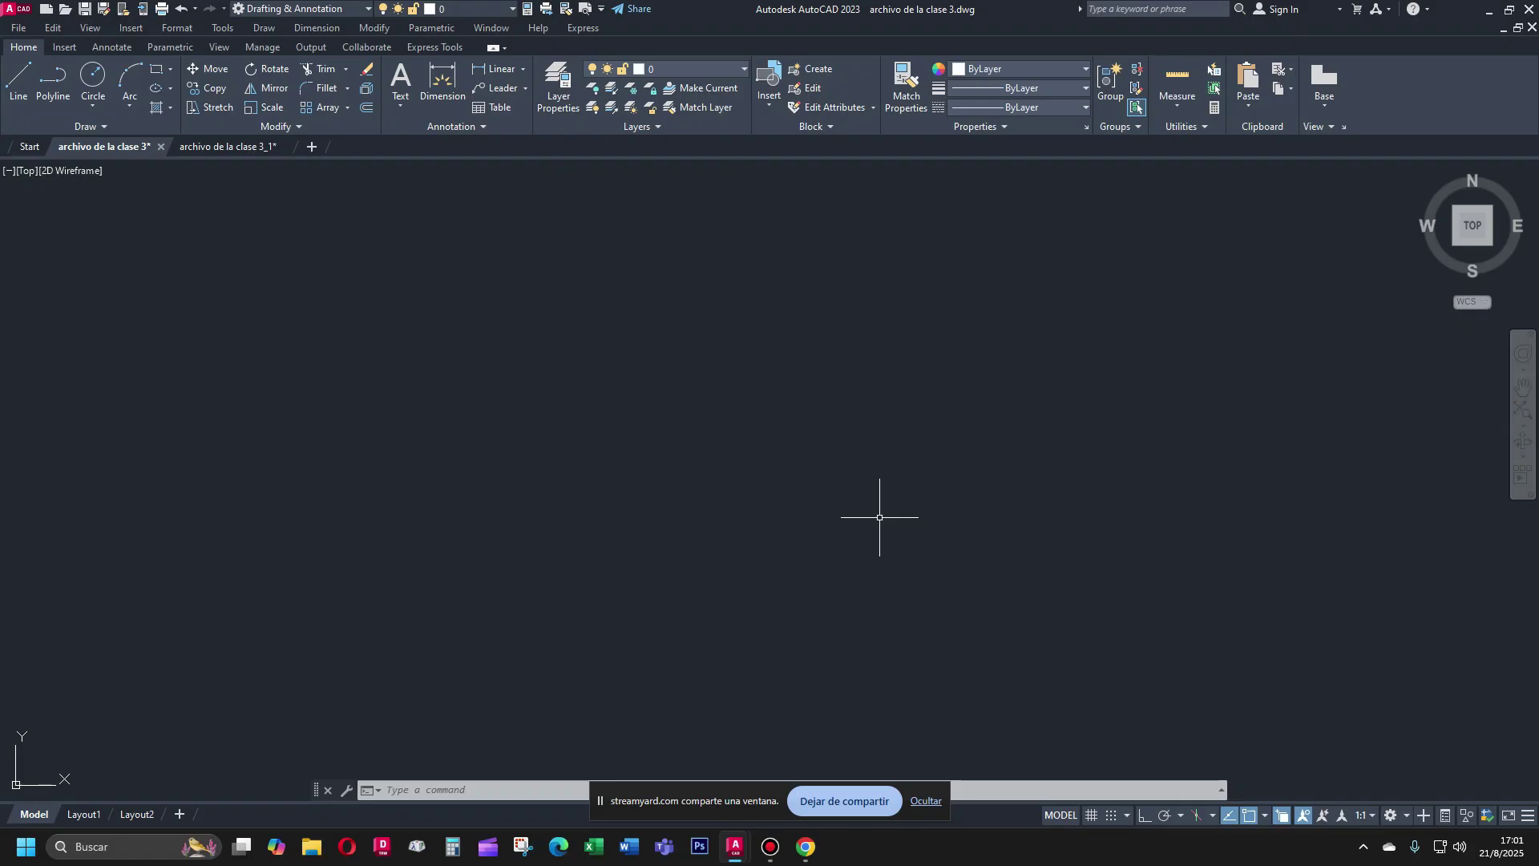
Inspect the empty drawing's layers in the Layer Properties Manager, then close the manager
type("la")
key("Return")
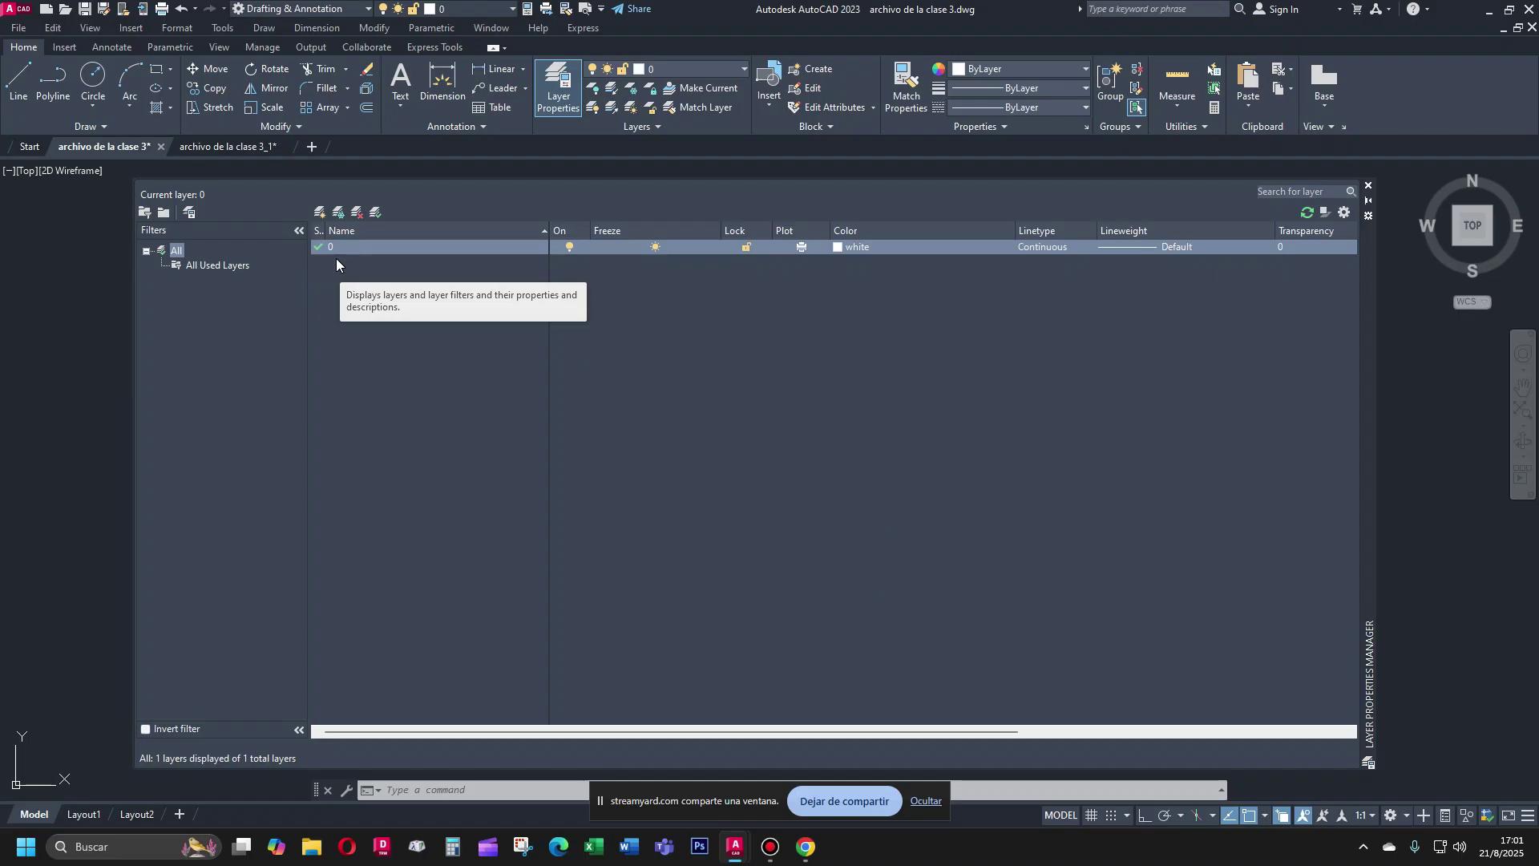
left_click(1368, 186)
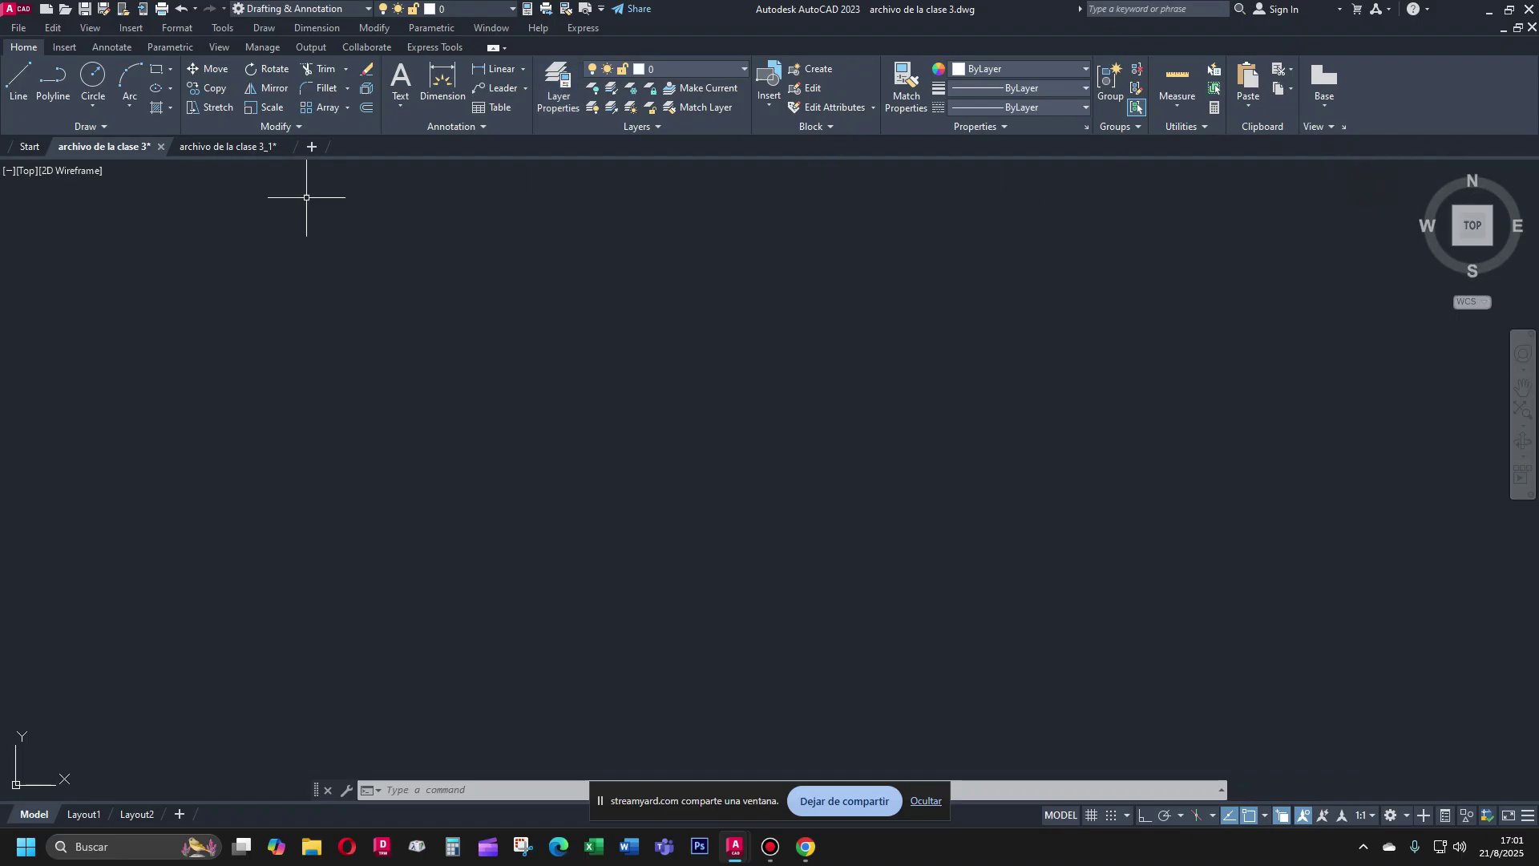
Return to the drawing archivo de la clase 3_1 and examine the names and colors in its layer list
left_click(210, 146)
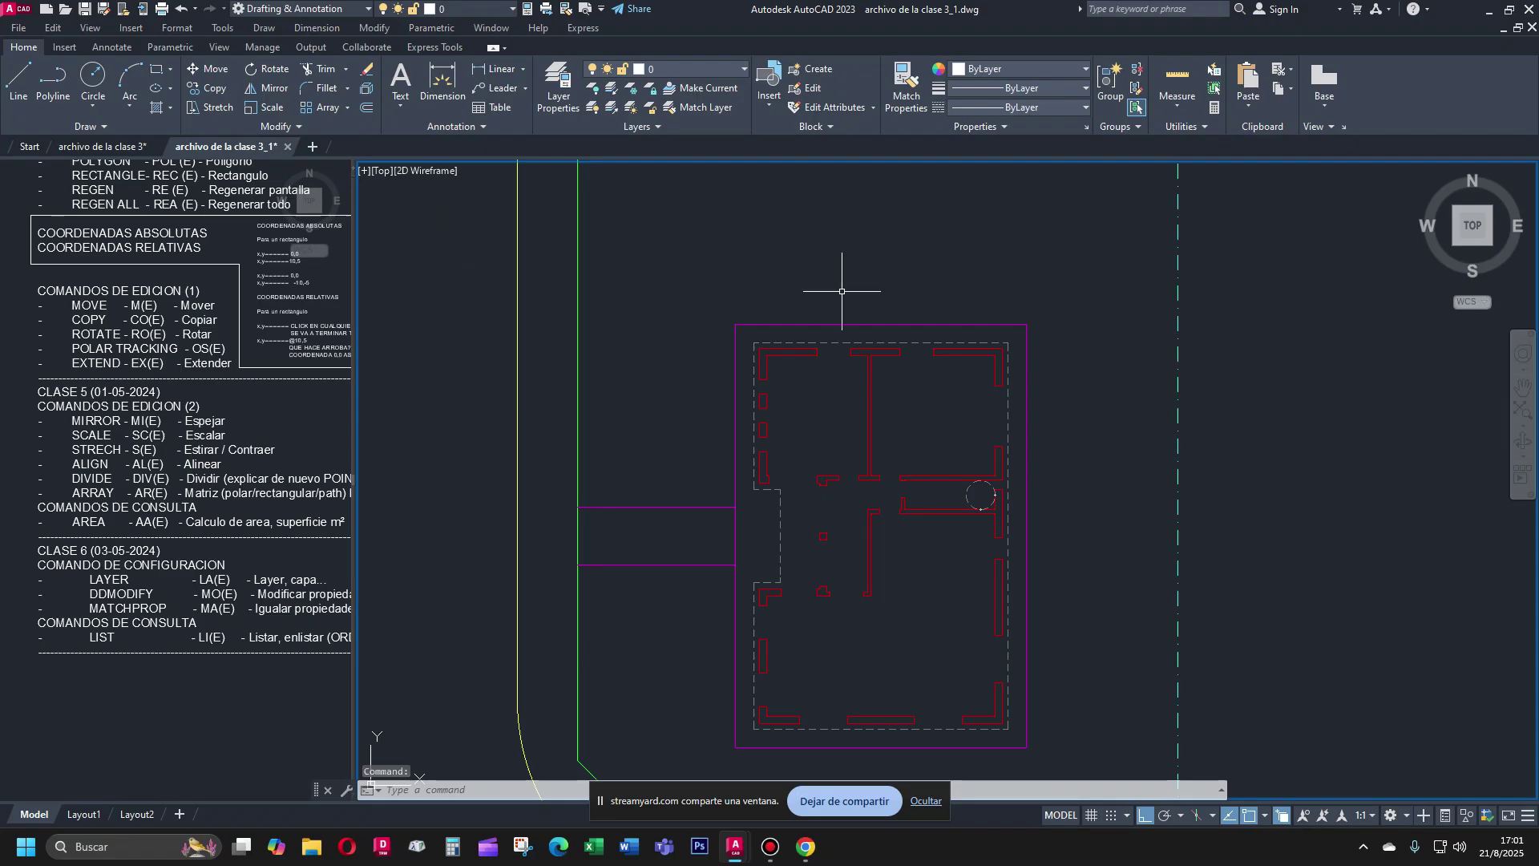
scroll(986, 497, "down", 3)
scroll(958, 404, "up", 1)
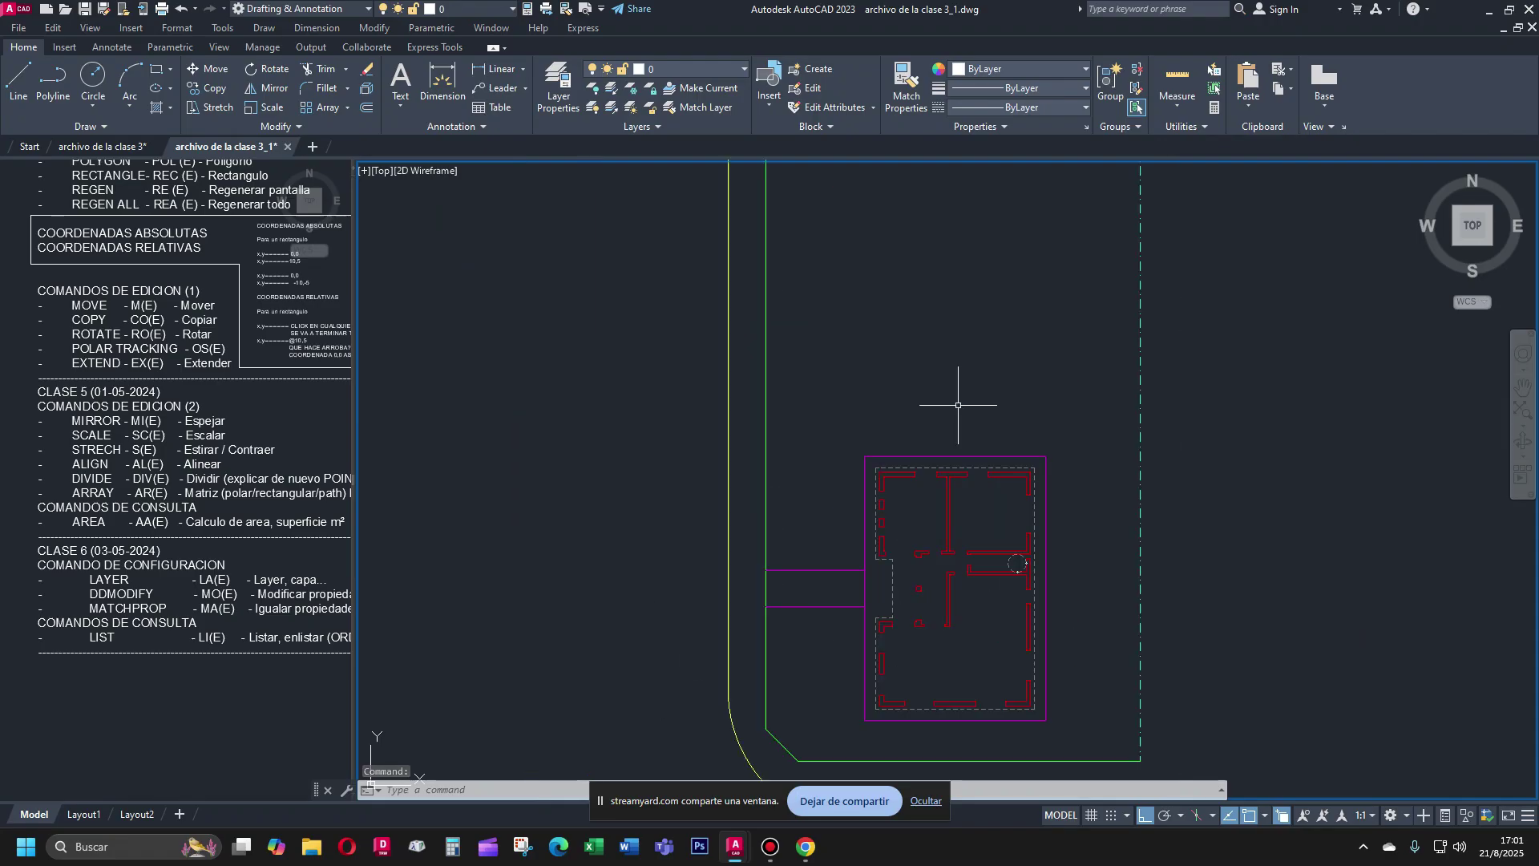
left_click(744, 69)
type("pan")
key("Return")
mouse_move(939, 410)
left_mouse_down()
mouse_move(1114, 390)
mouse_move(1107, 429)
mouse_move(545, 427)
left_mouse_up()
scroll(1114, 391, "down", 2)
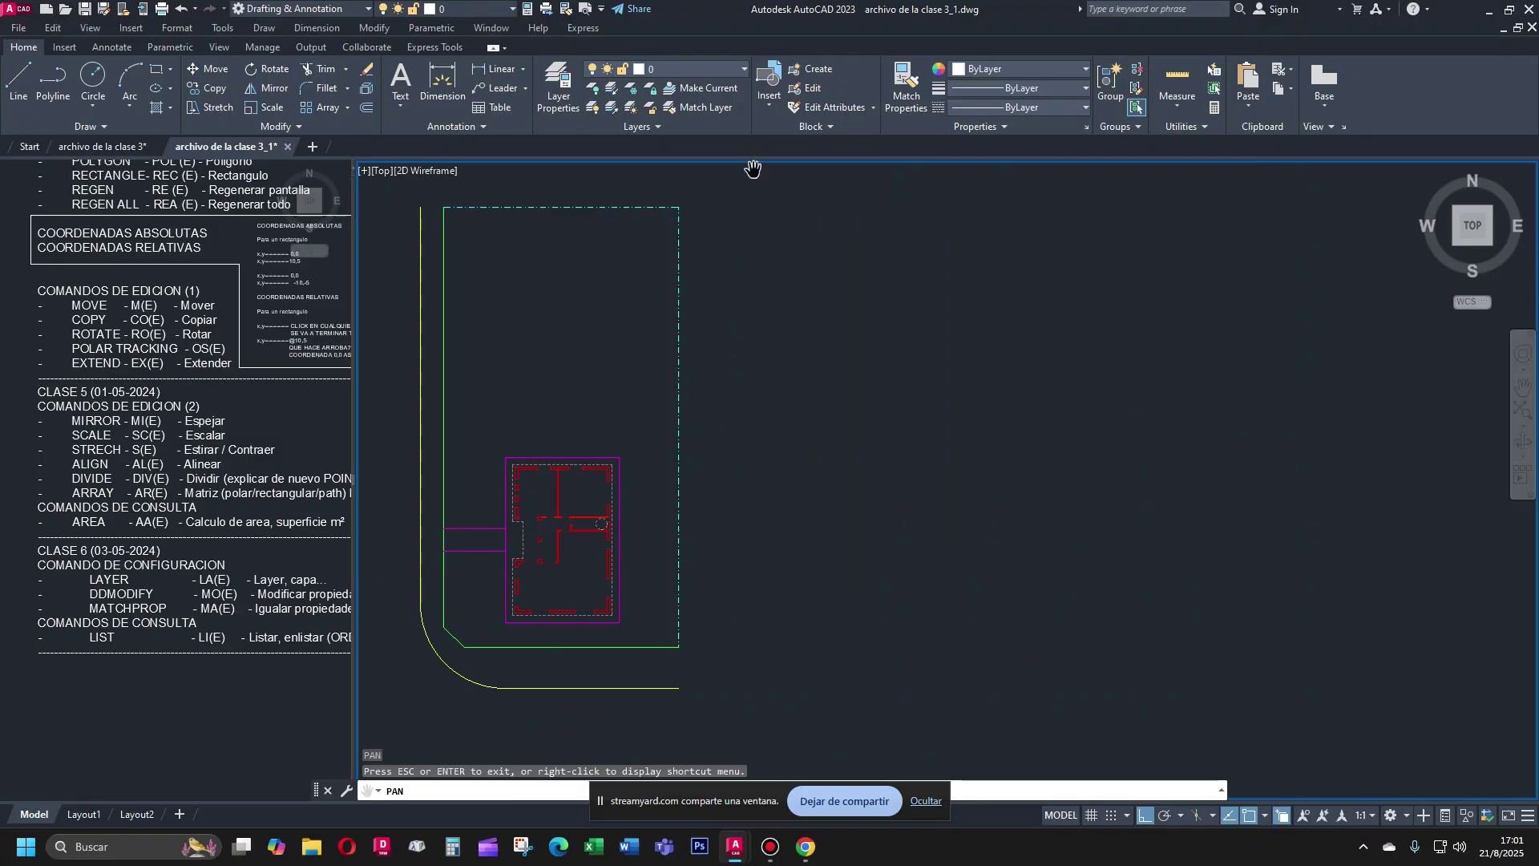
left_click(746, 68)
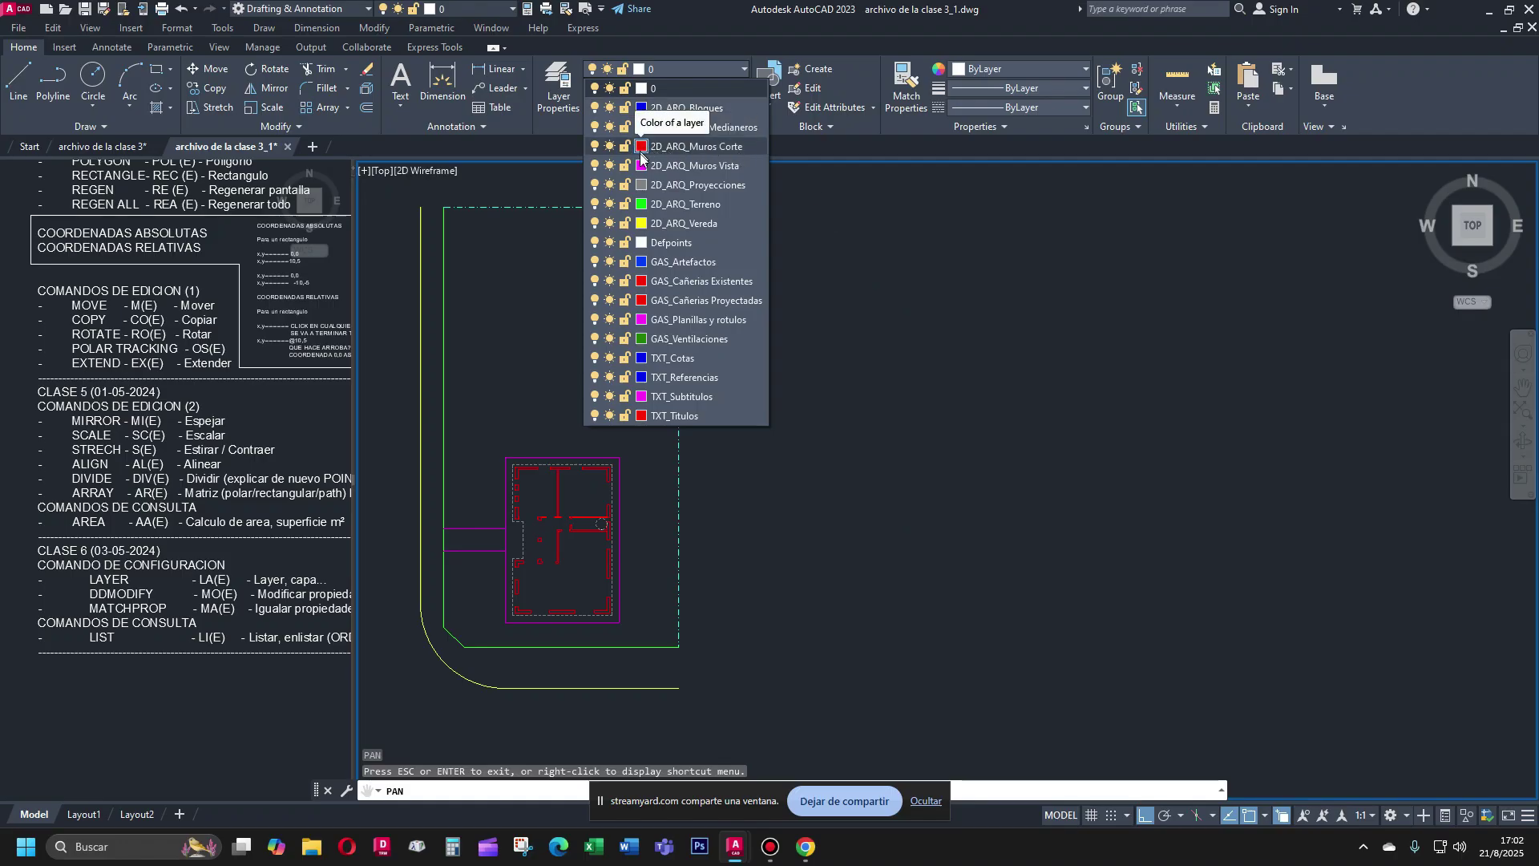
left_click(520, 481)
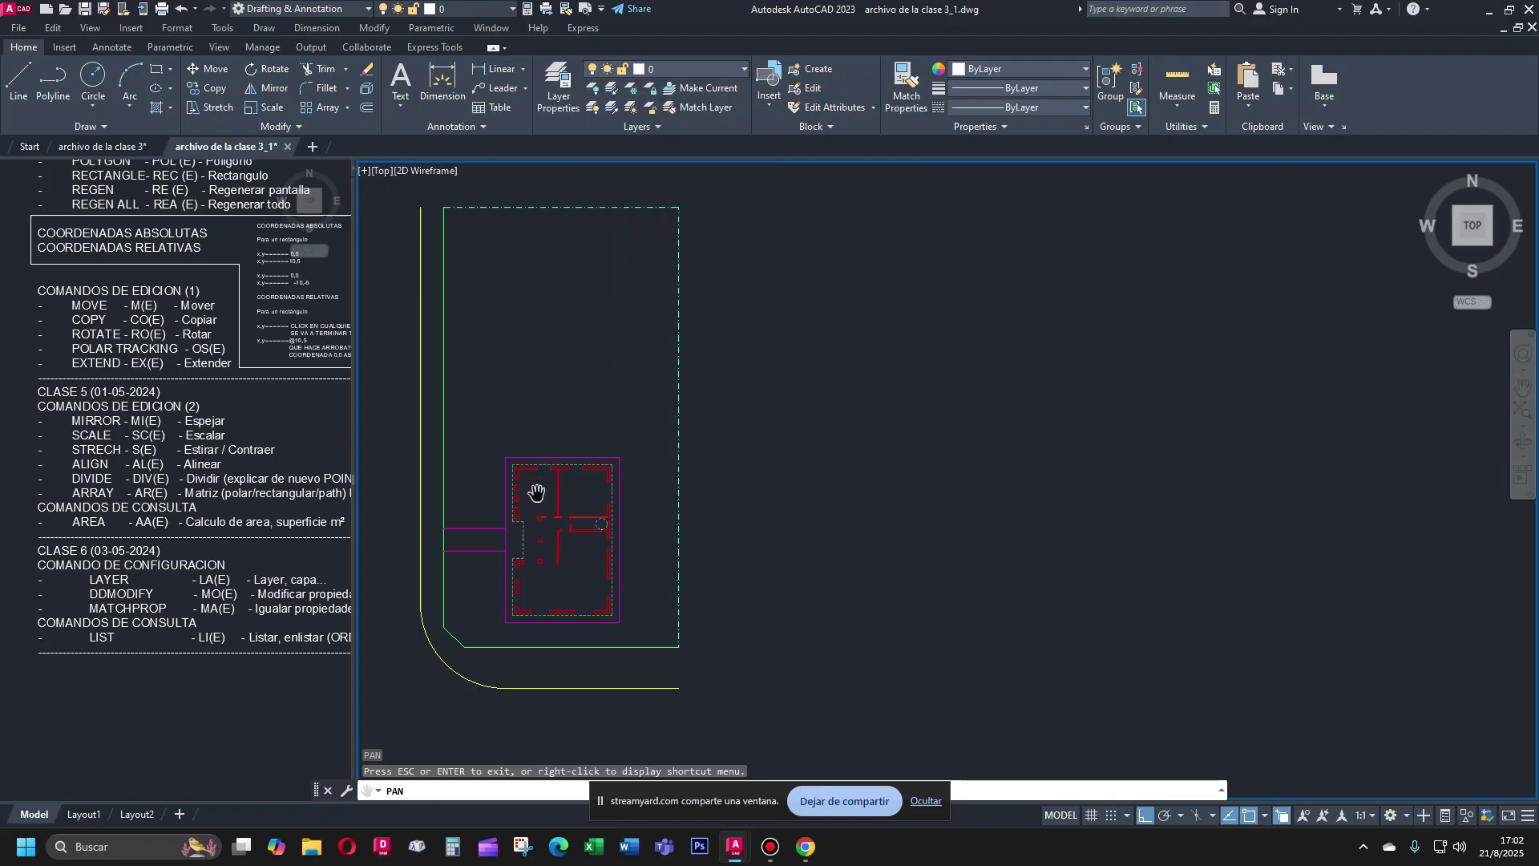
Inspect the house walls up close, exit the Pan command and check the layer list against the plan
scroll(528, 481, "up", 5)
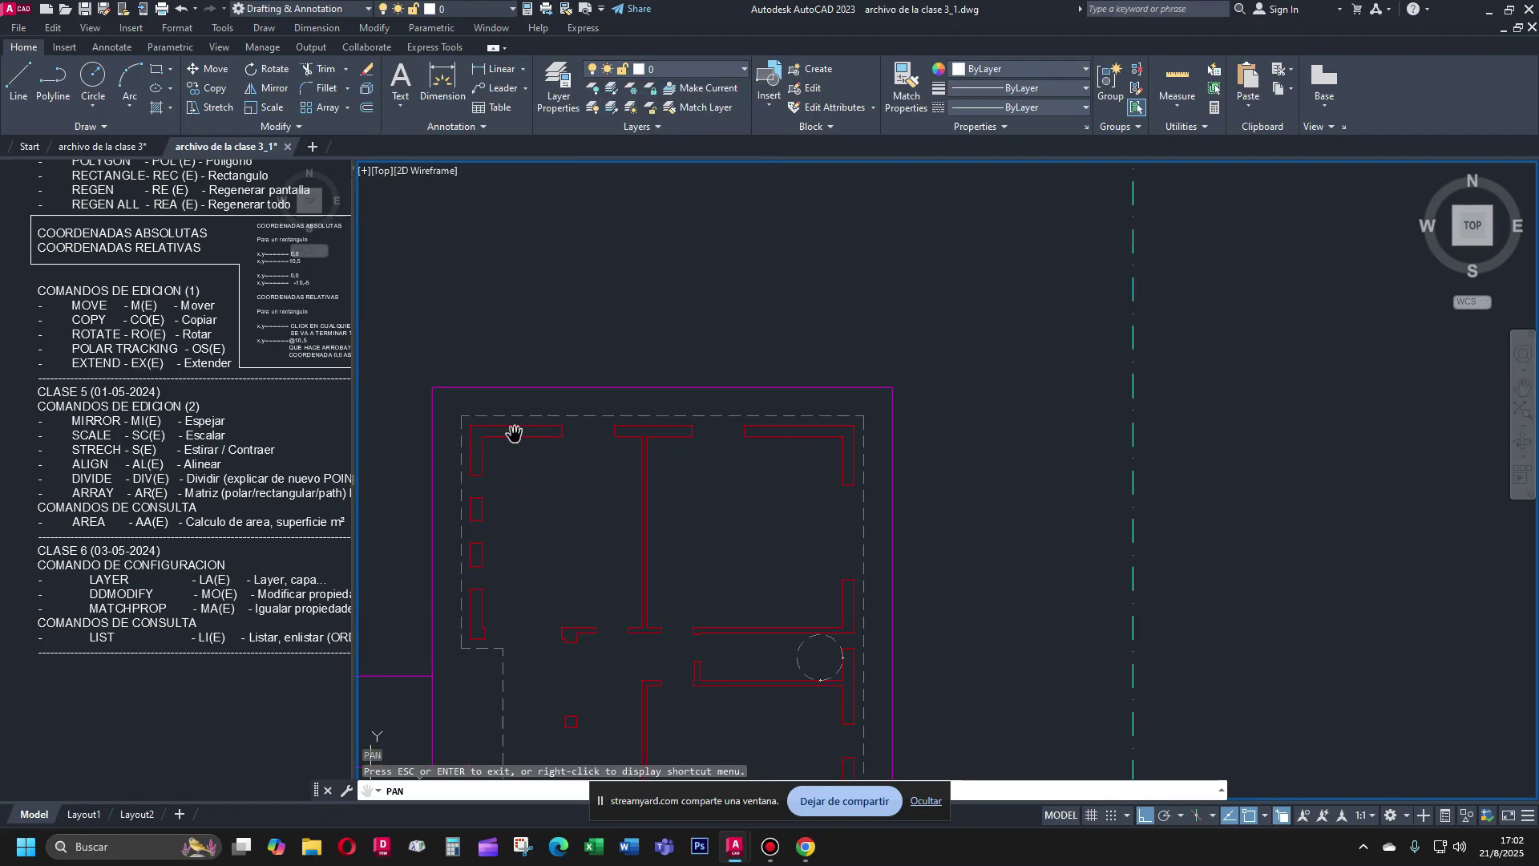
scroll(569, 481, "down", 4)
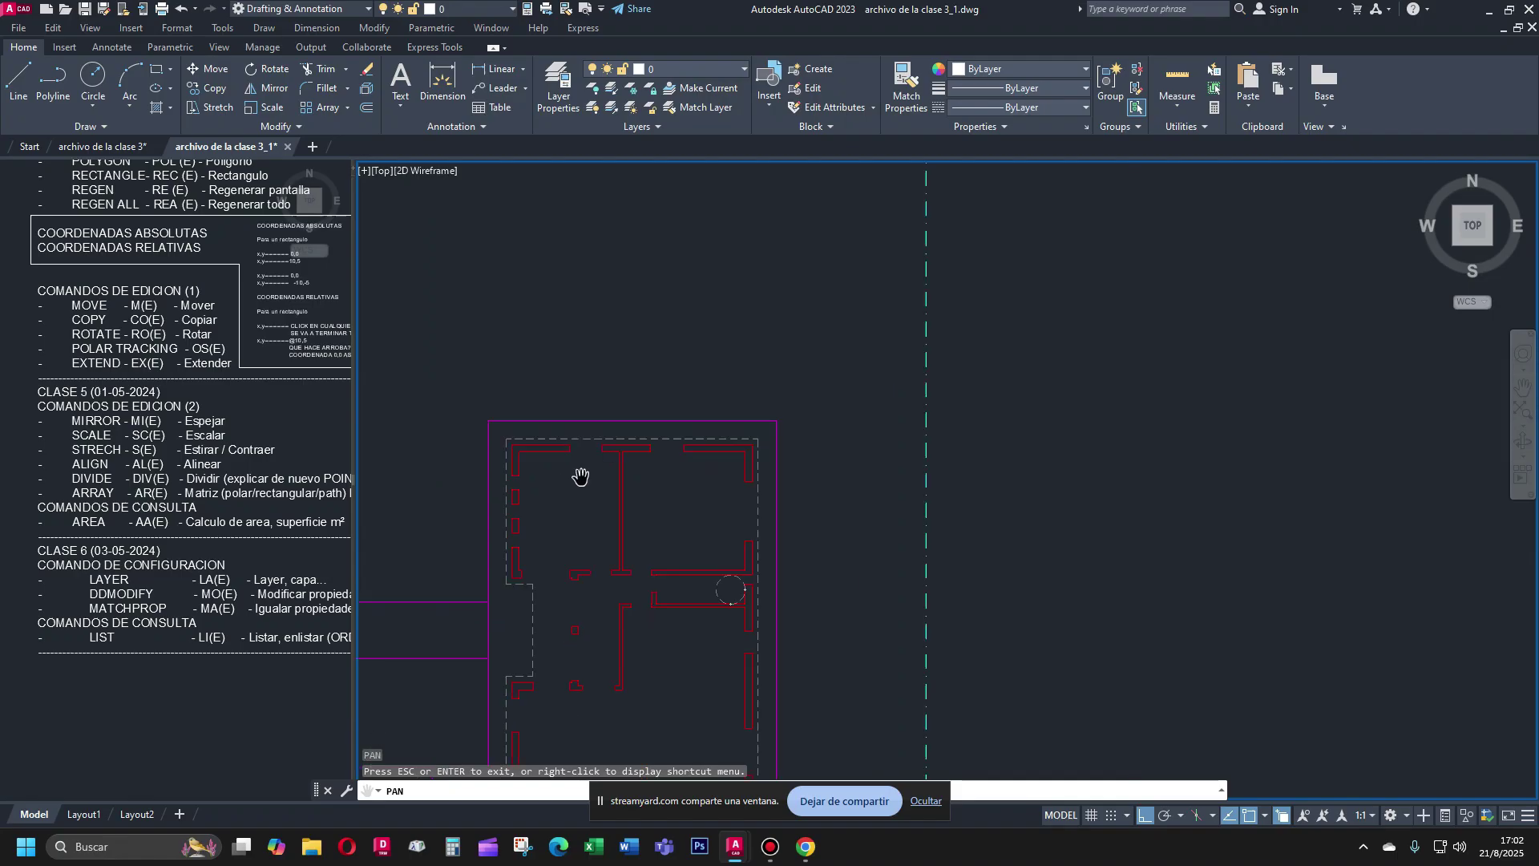
right_click(758, 281)
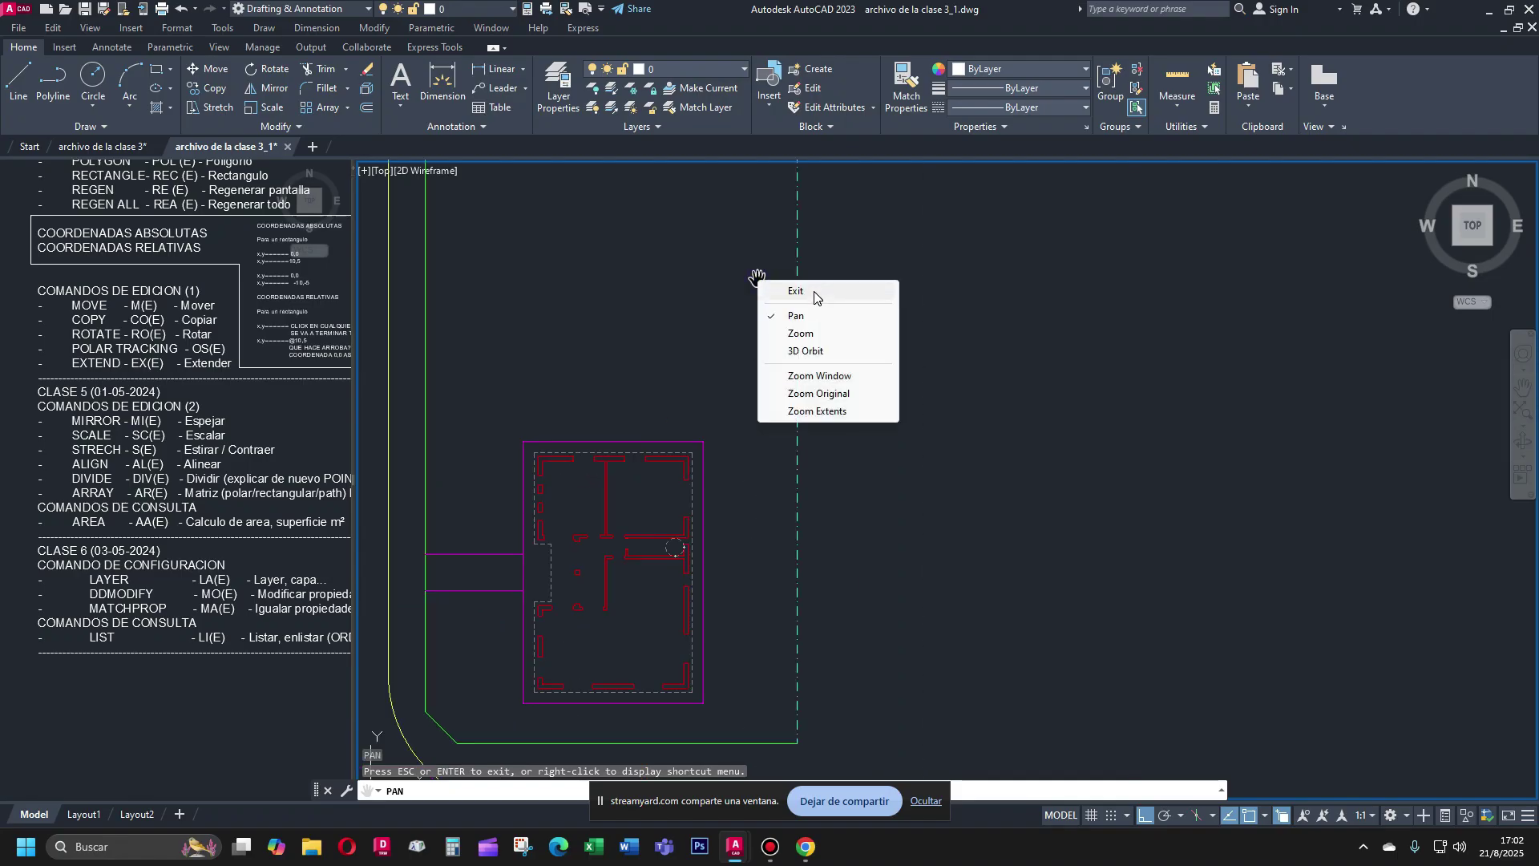
left_click(795, 290)
left_click(744, 67)
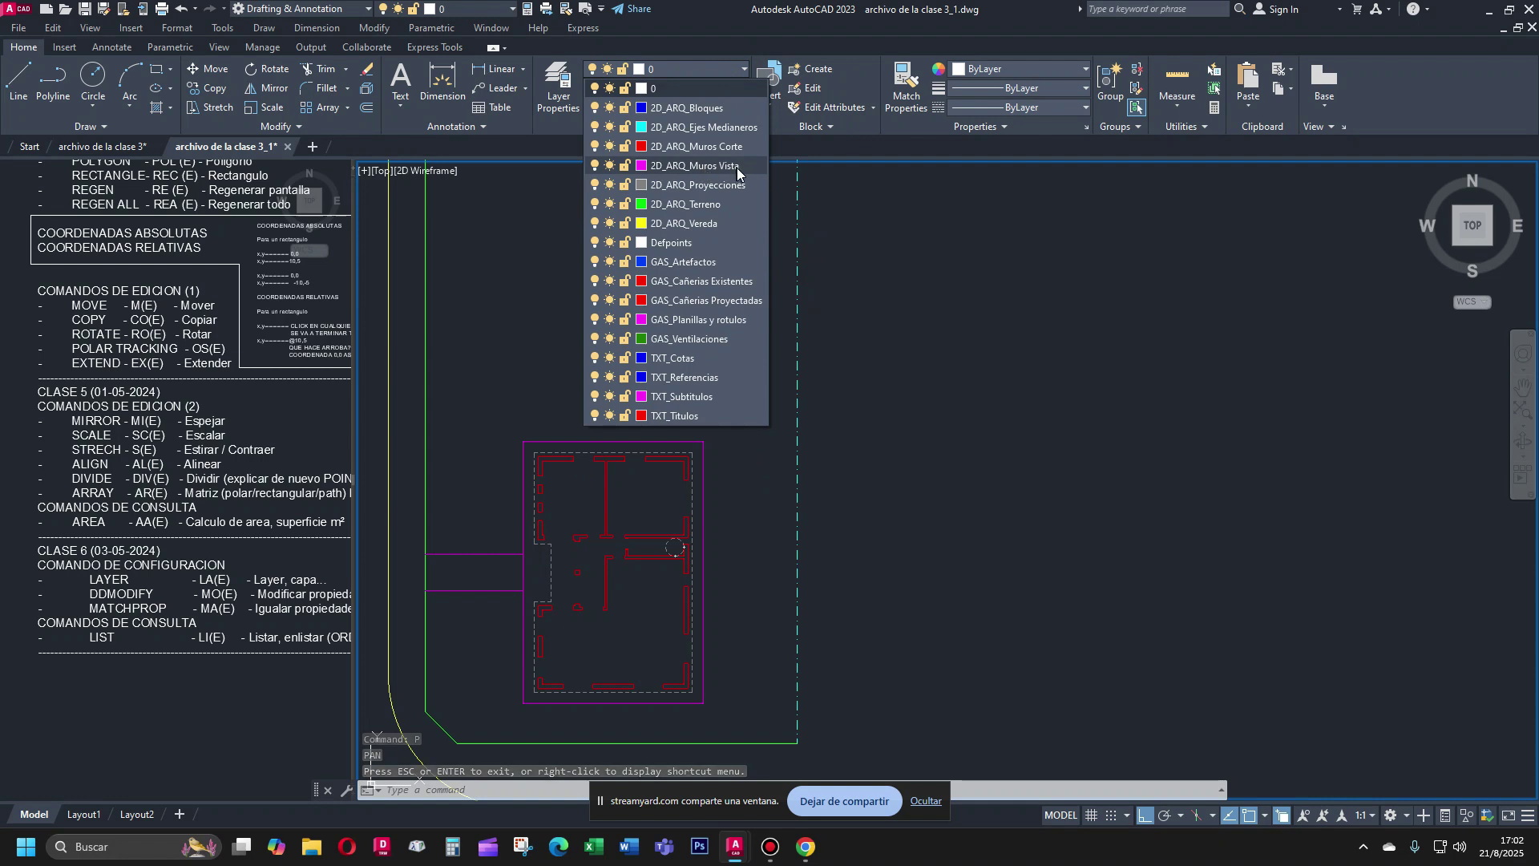
left_click(526, 498)
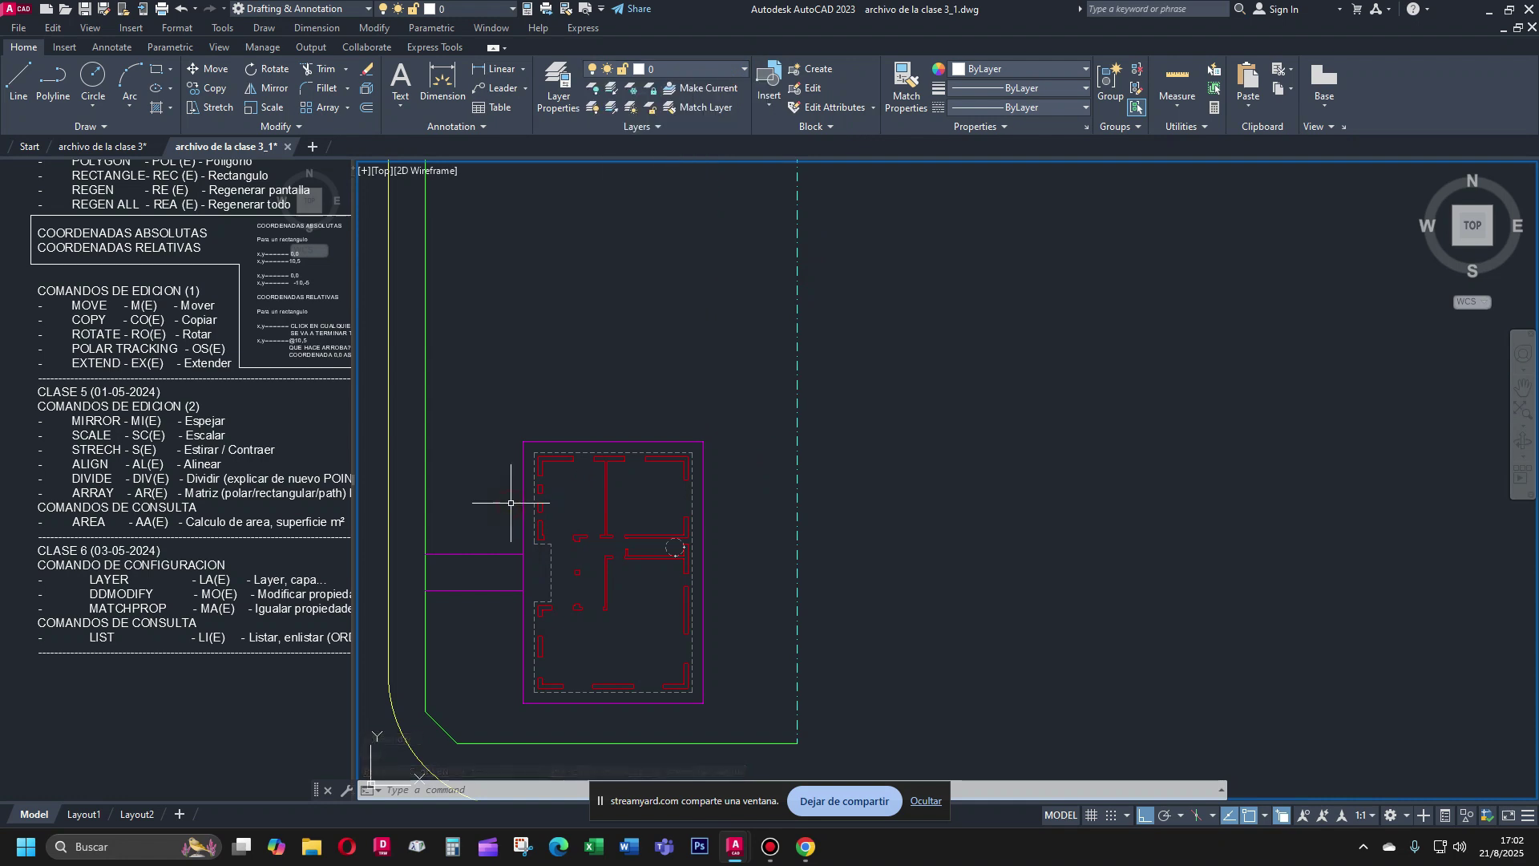
Select the upper magenta line of the outline around the house to check which layer it is on
scroll(526, 440, "up", 5)
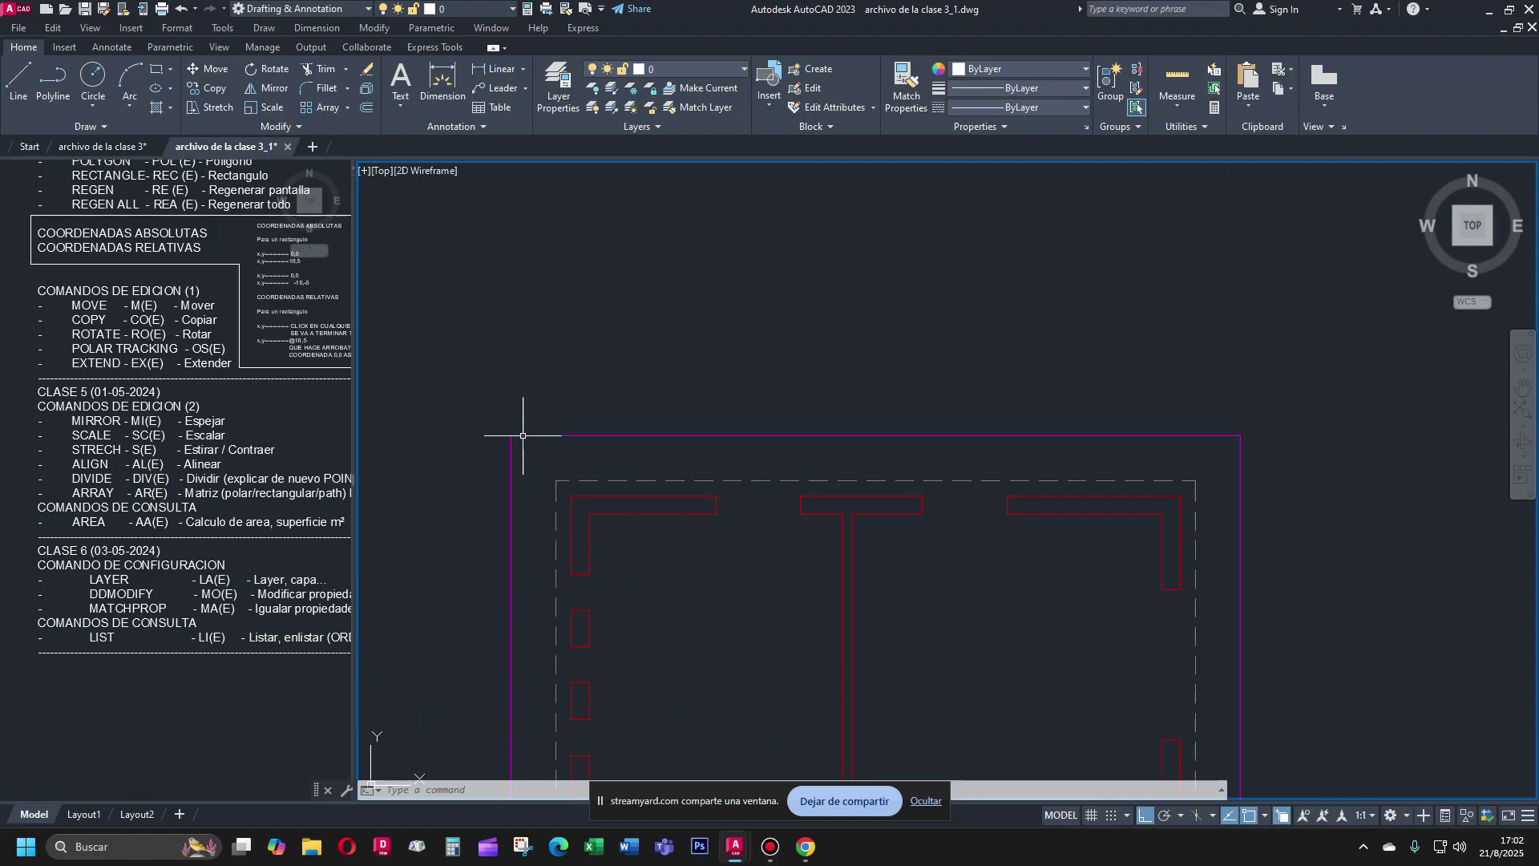
left_click(521, 436)
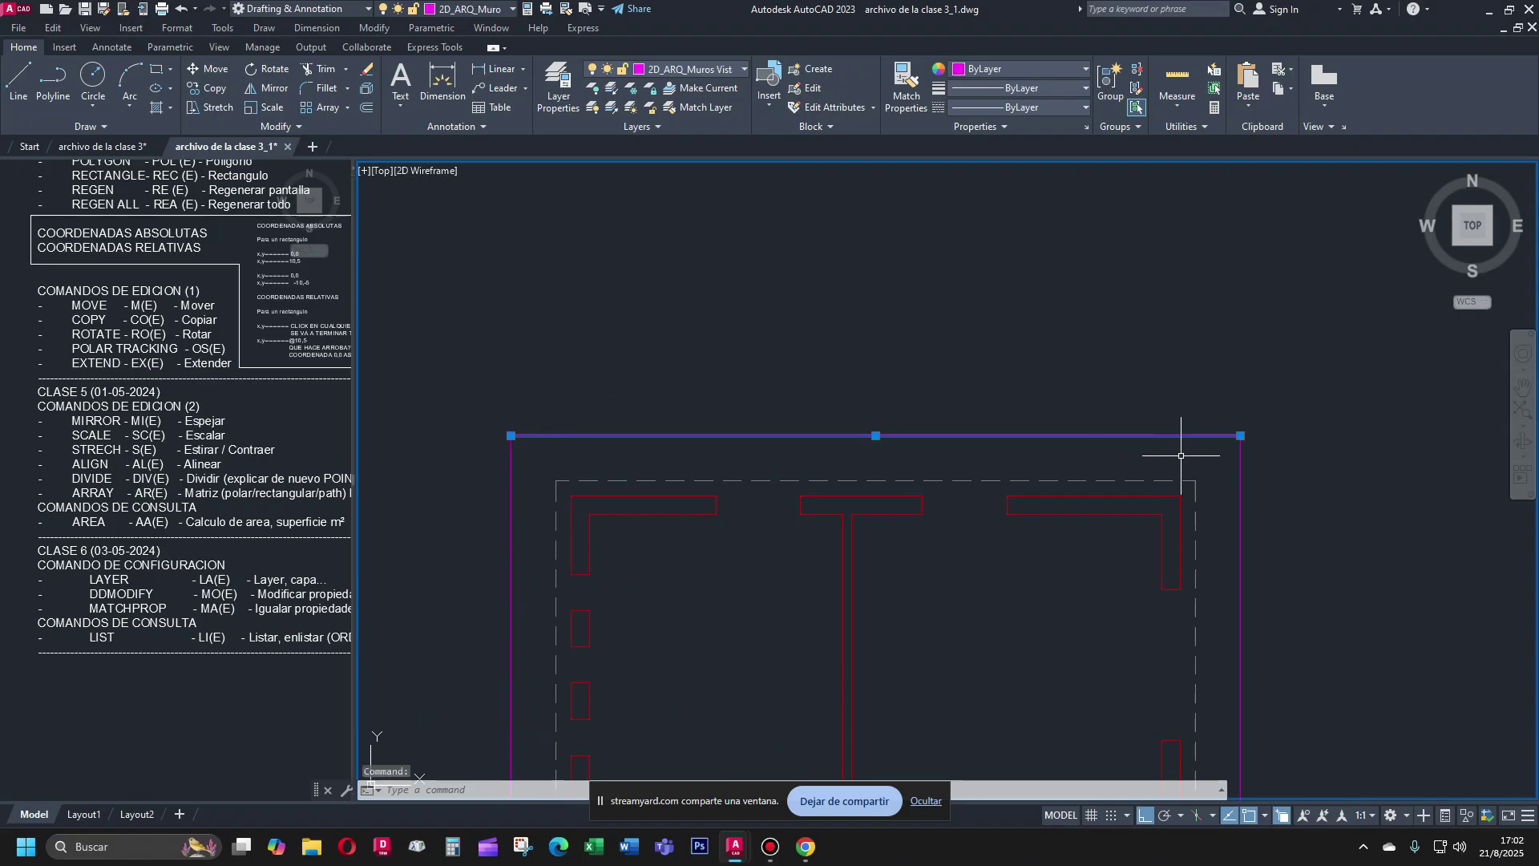
scroll(1026, 365, "down", 4)
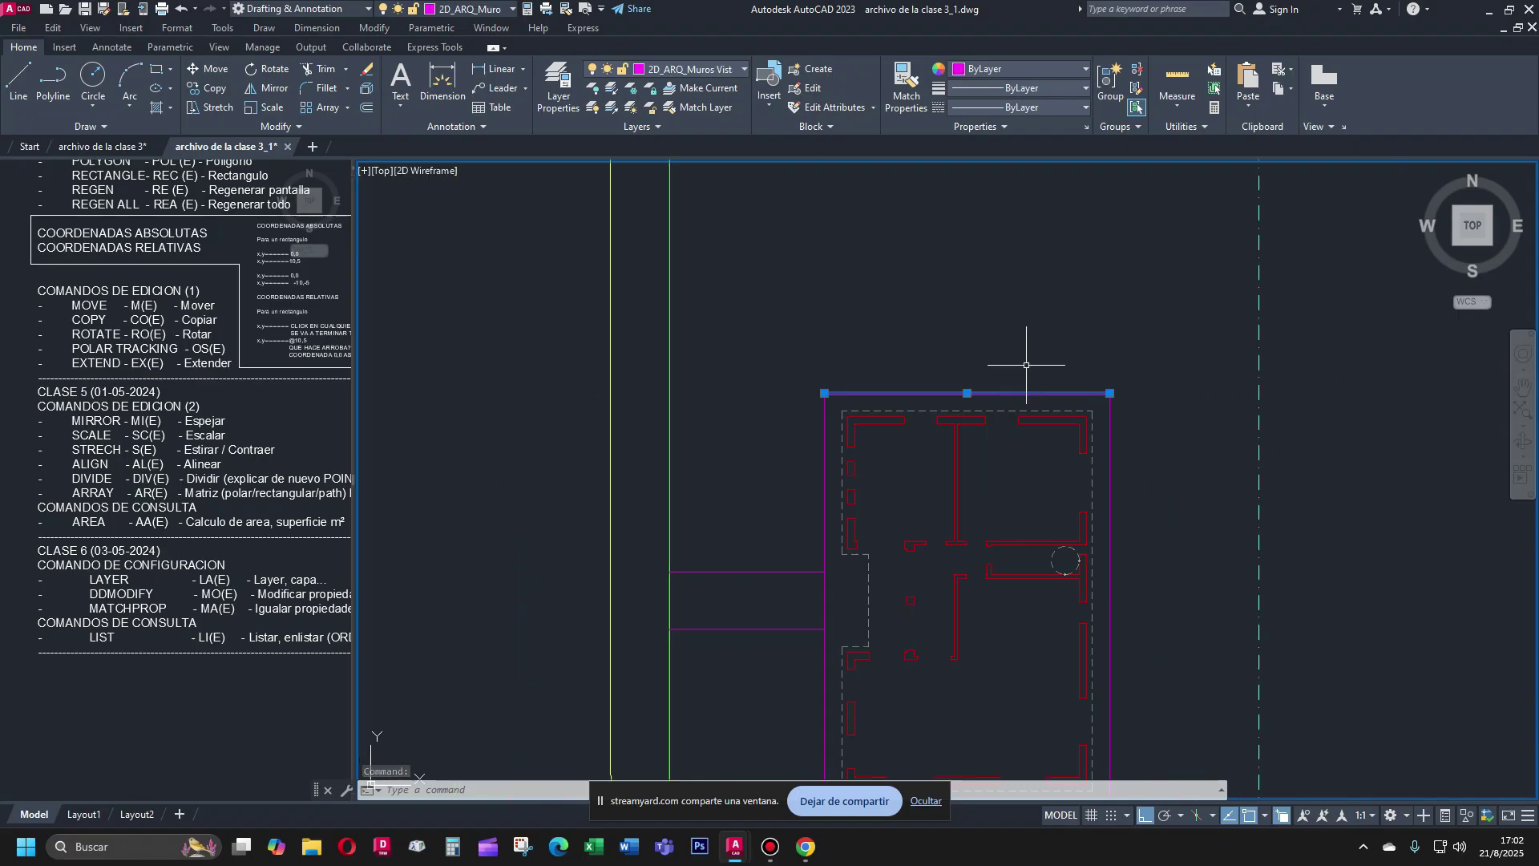
Select the green lot lines along the street side, the chamfered corner and the lower edge to check their layer, then clear the selection
key("Escape")
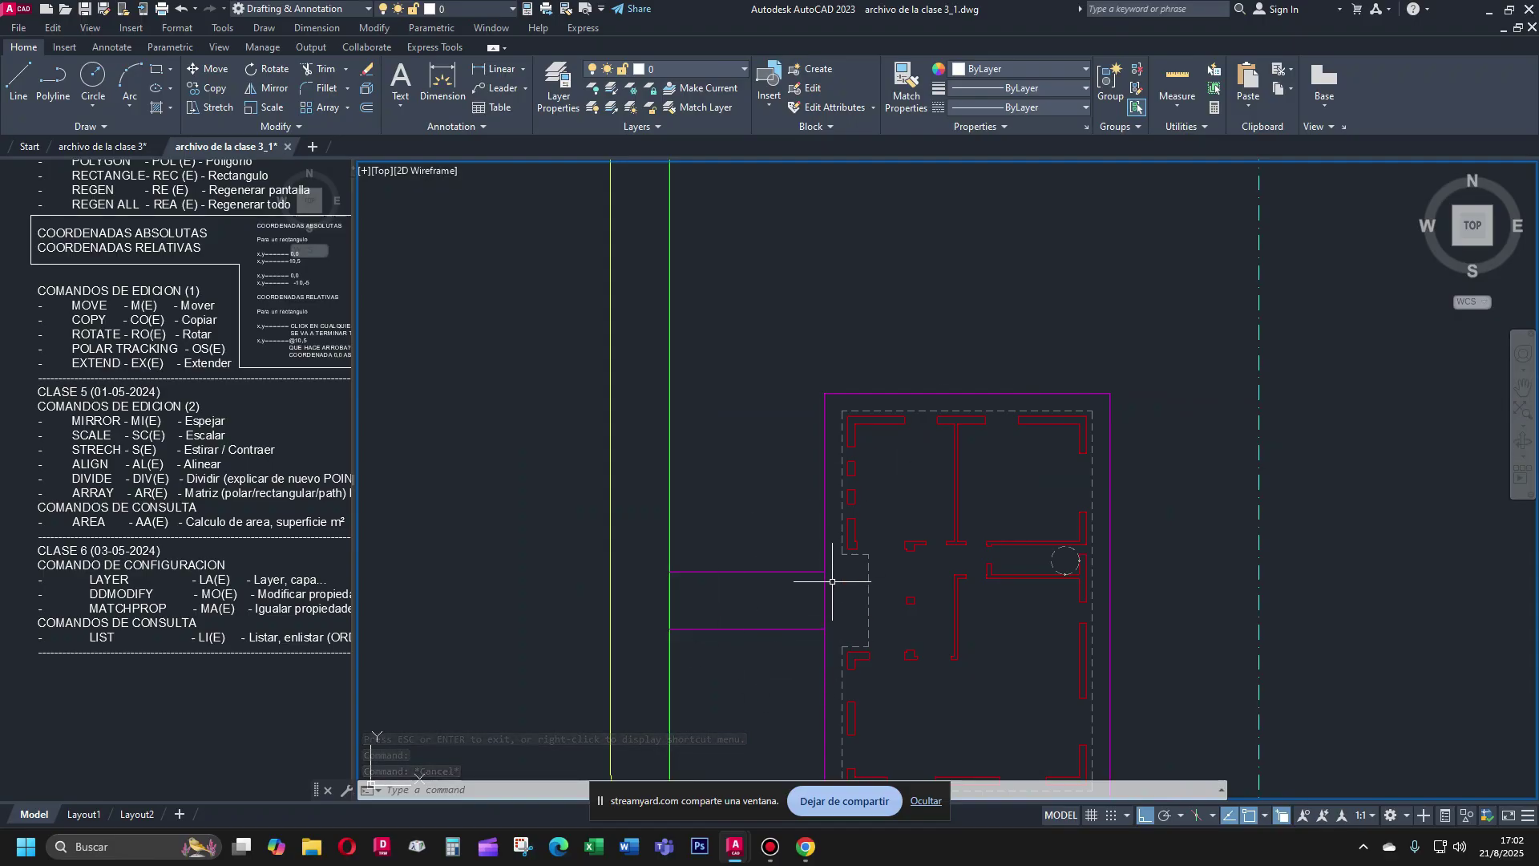
scroll(830, 381, "down", 4)
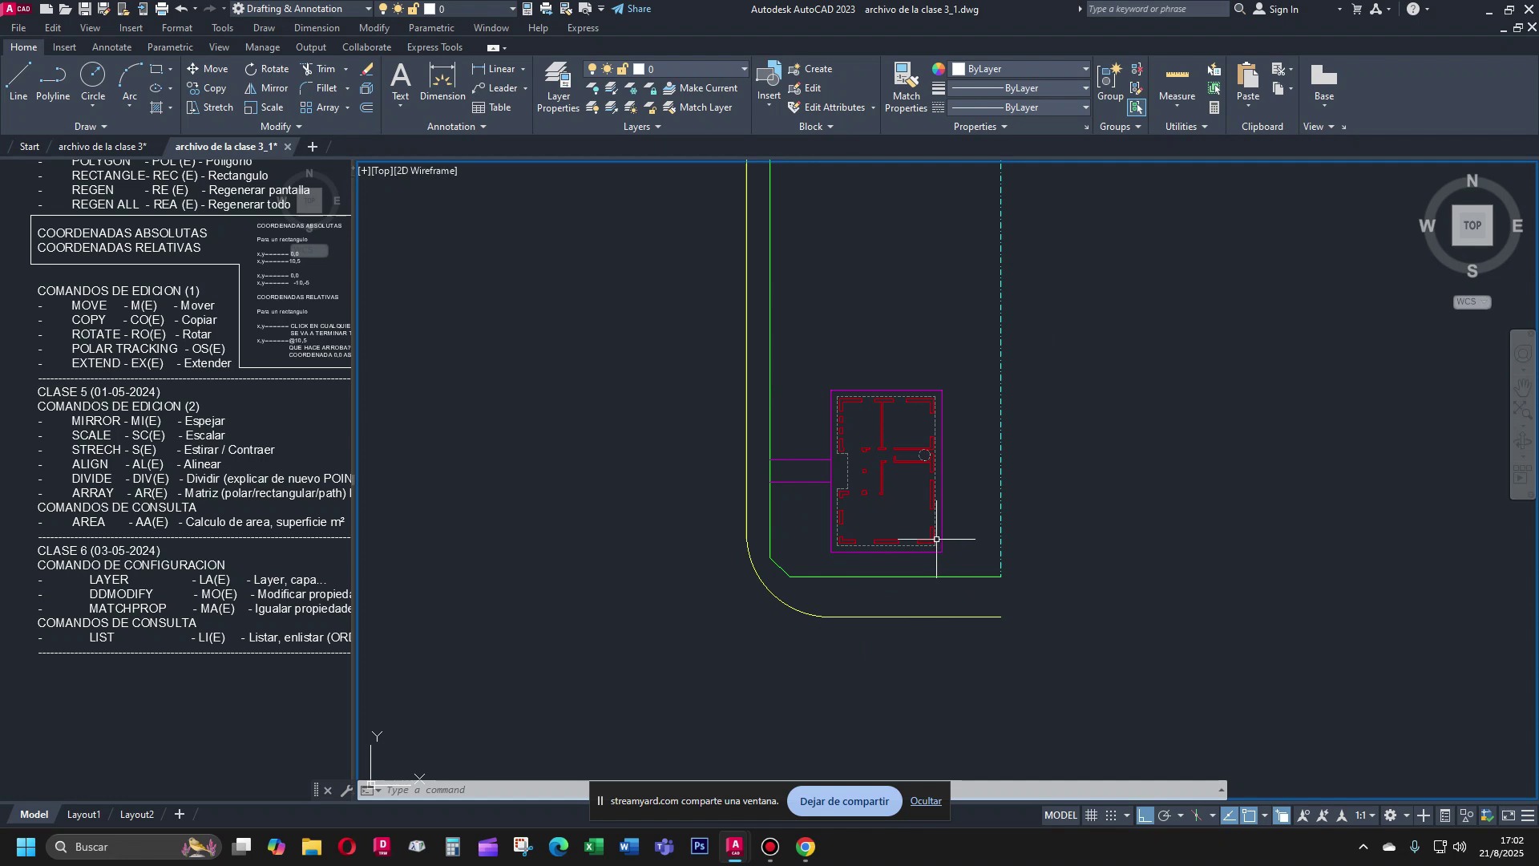
scroll(794, 481, "up", 3)
scroll(782, 561, "down", 5)
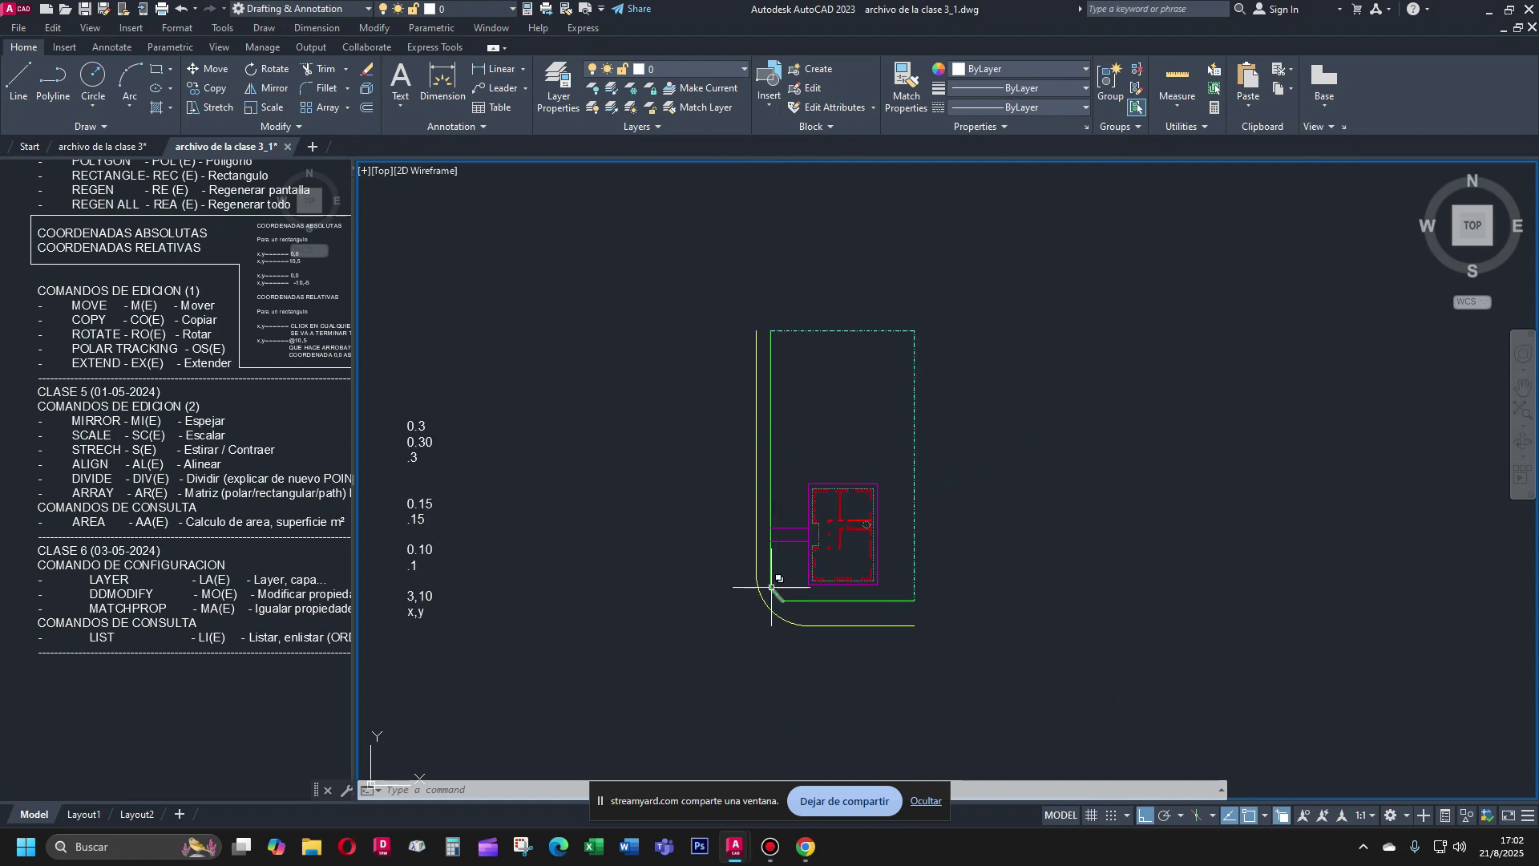
scroll(771, 587, "up", 4)
left_click(800, 570)
left_click(764, 607)
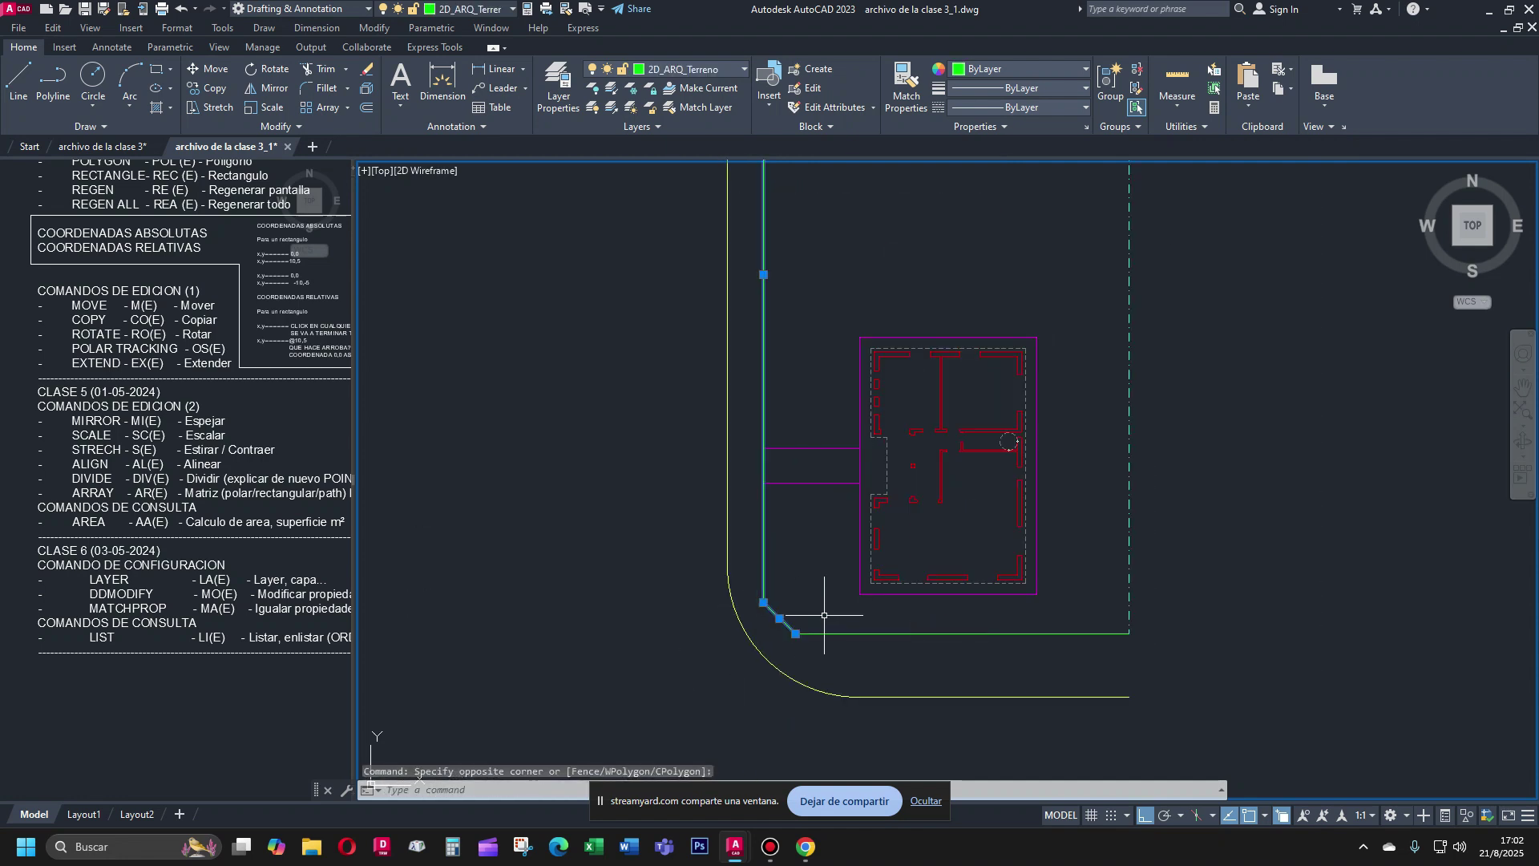
left_click(824, 615)
left_click(789, 641)
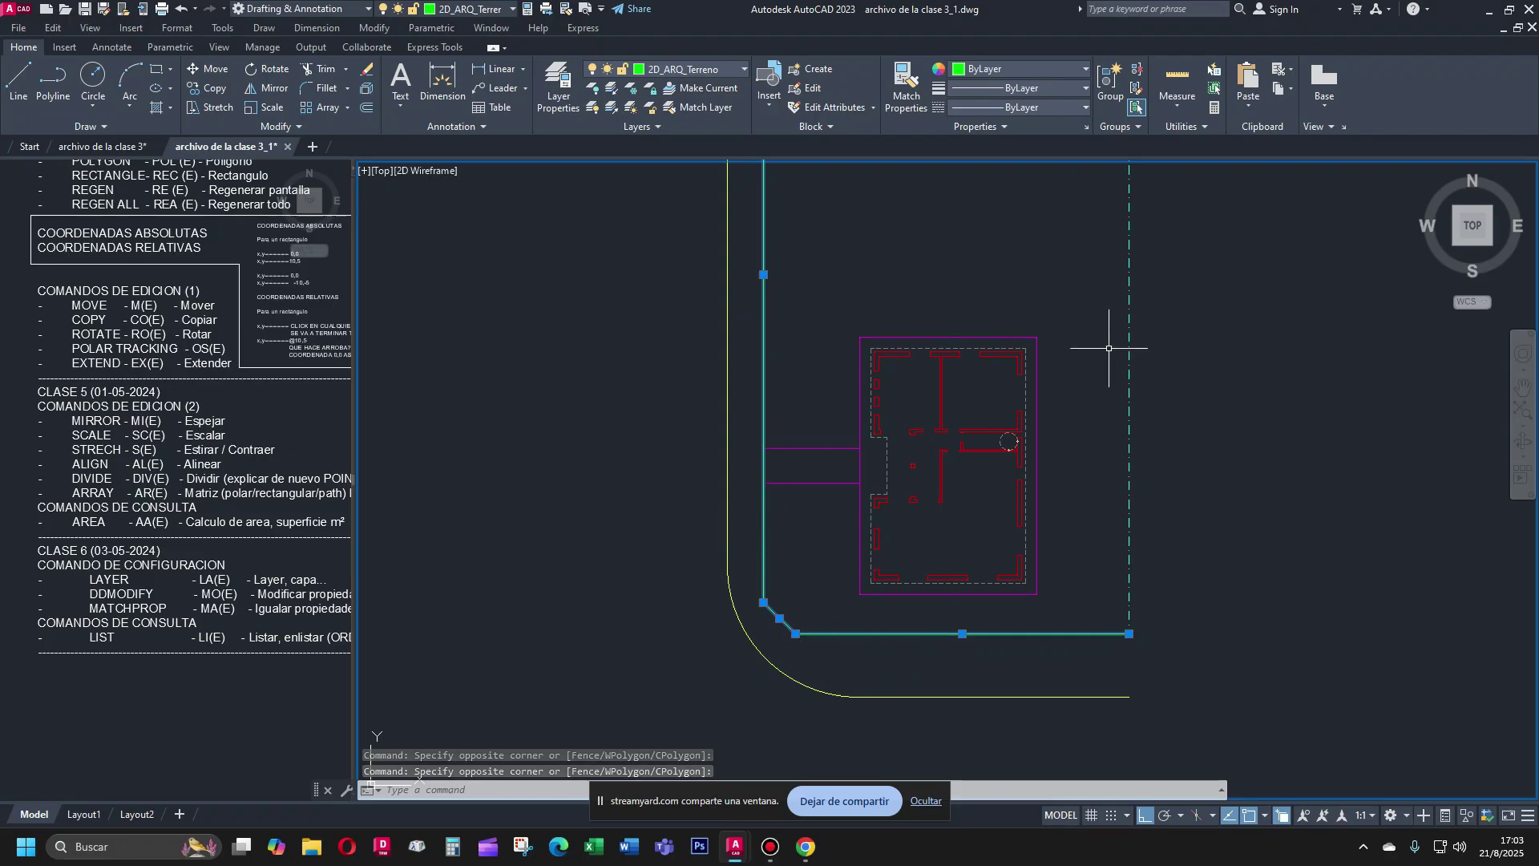
key("Escape")
Select the cyan dash-dot boundary lines of the lot to check which layer they are on, then clear the selection
scroll(1102, 457, "down", 4)
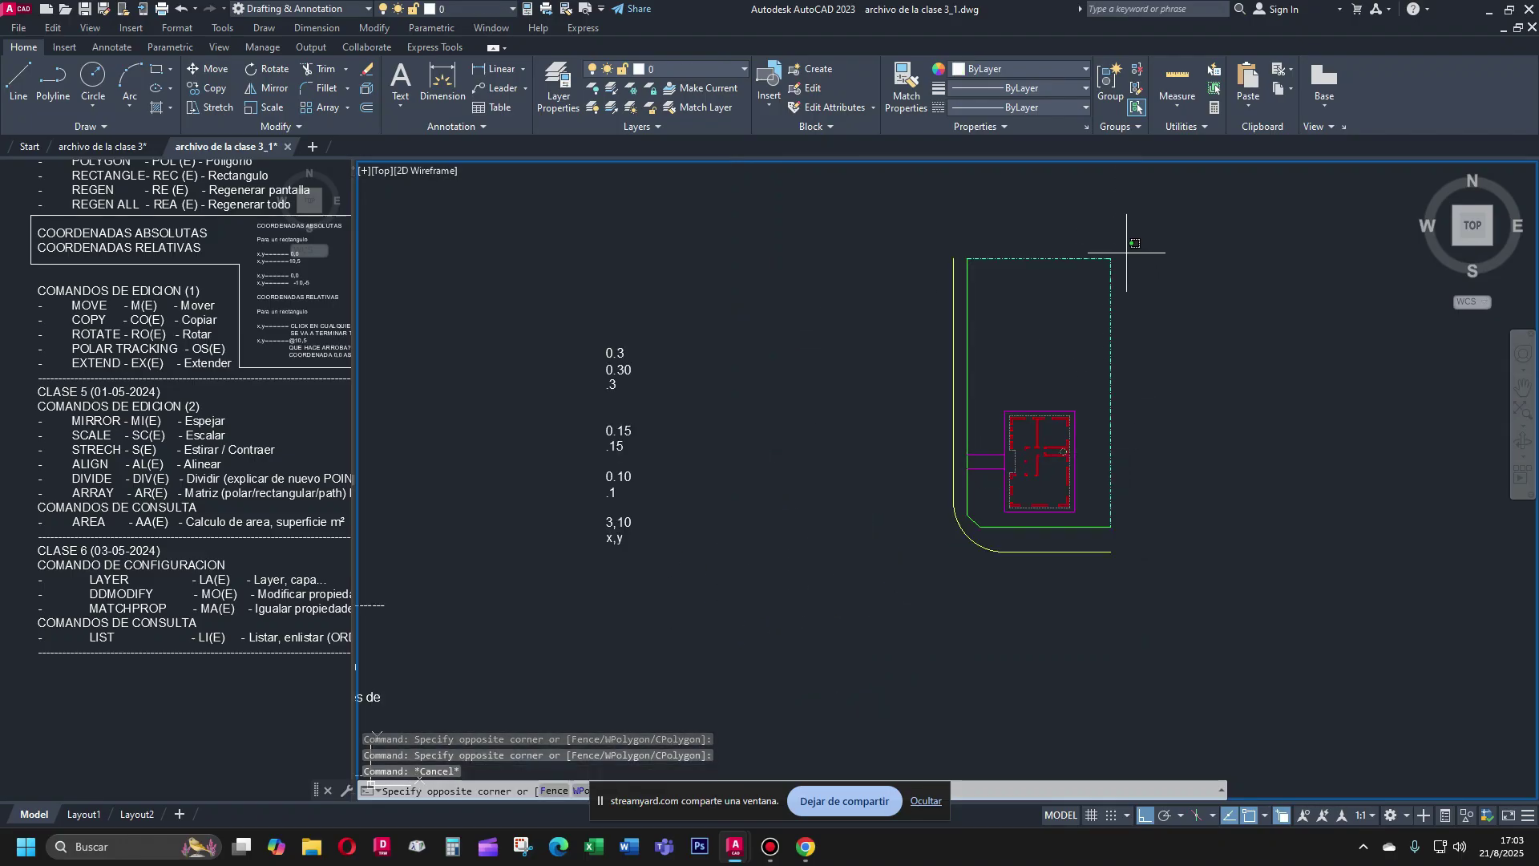
left_click(1100, 266)
scroll(1066, 239, "up", 4)
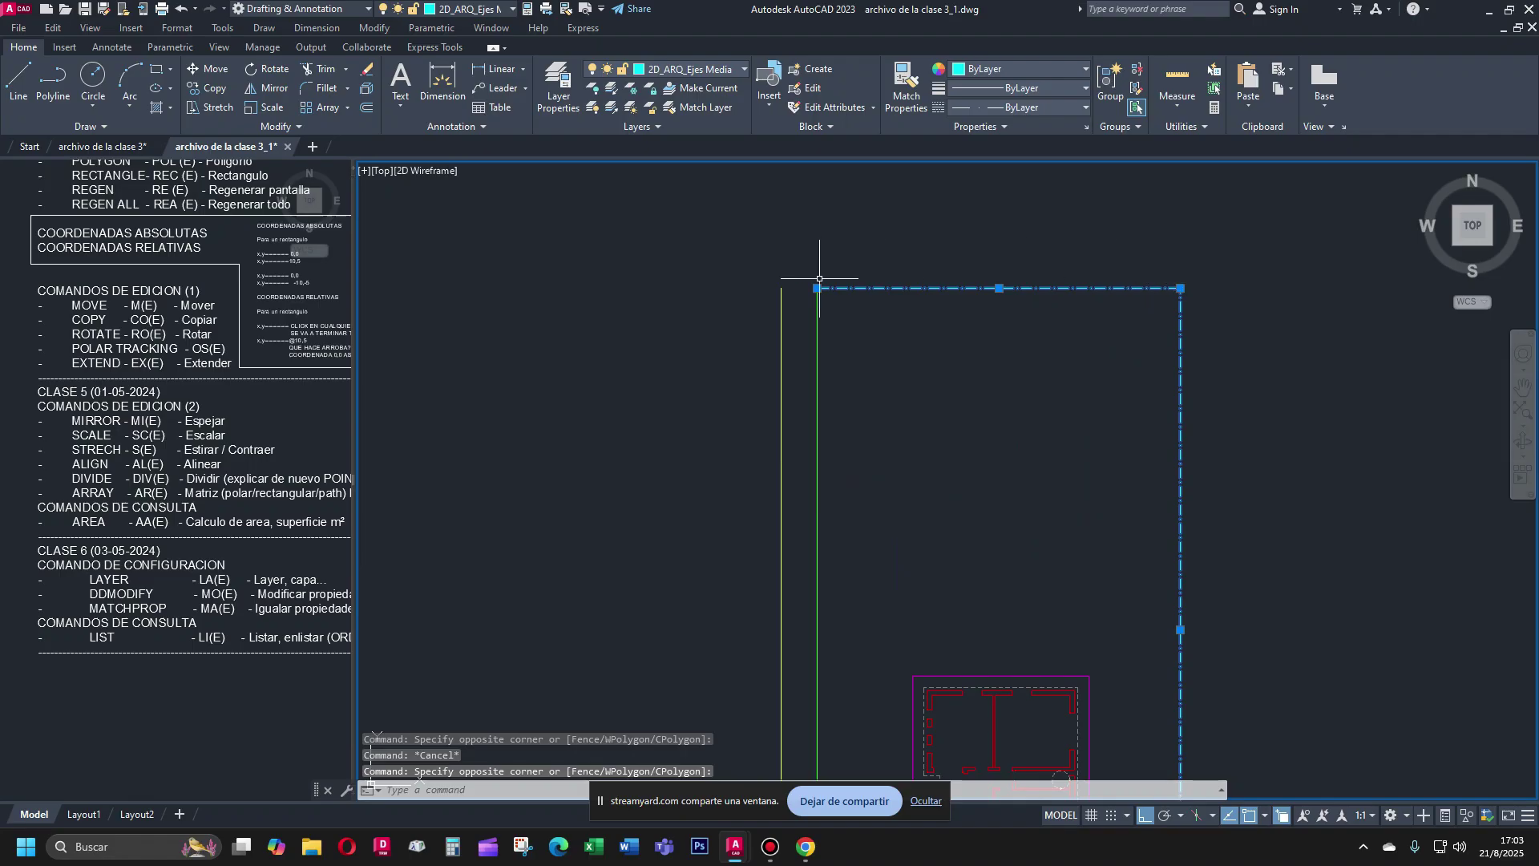
key("Escape")
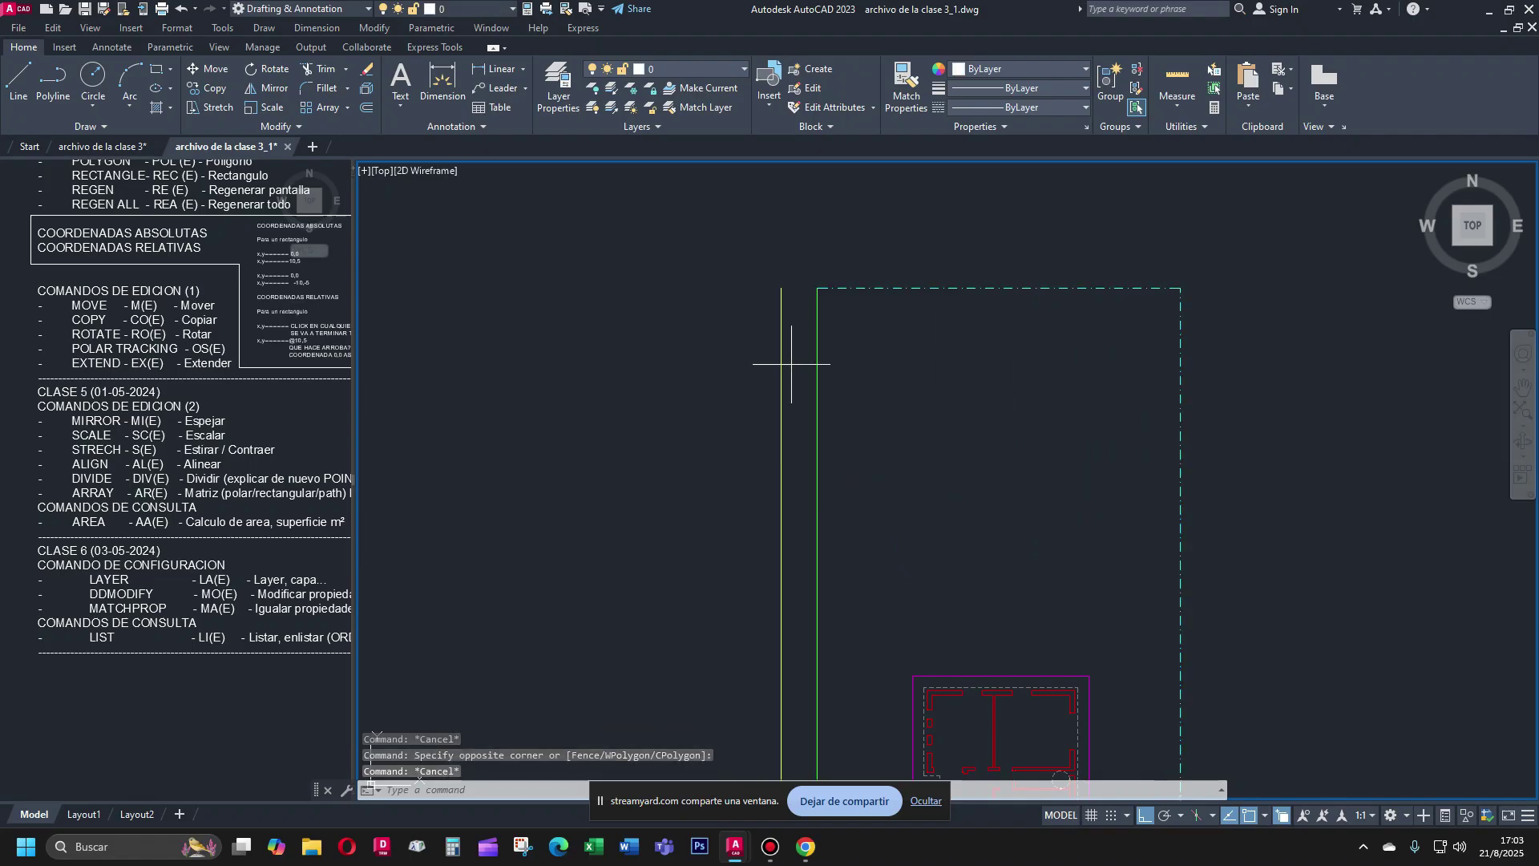
Examine the house and lot plan and compare it with the names and colors in the drawing's layer list
scroll(687, 333, "down", 4)
scroll(717, 355, "up", 3)
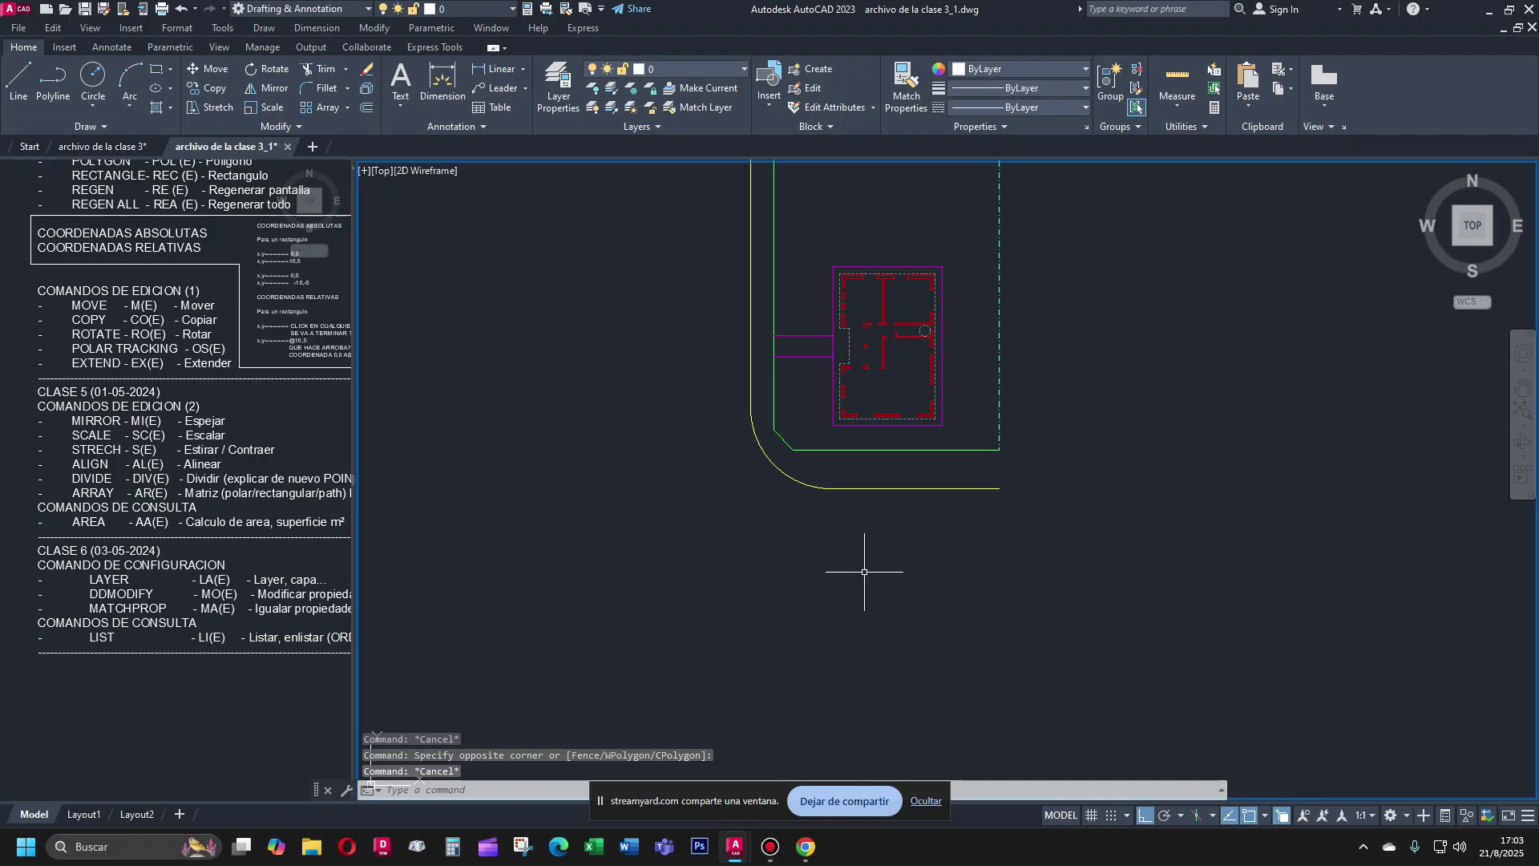
scroll(844, 323, "up", 5)
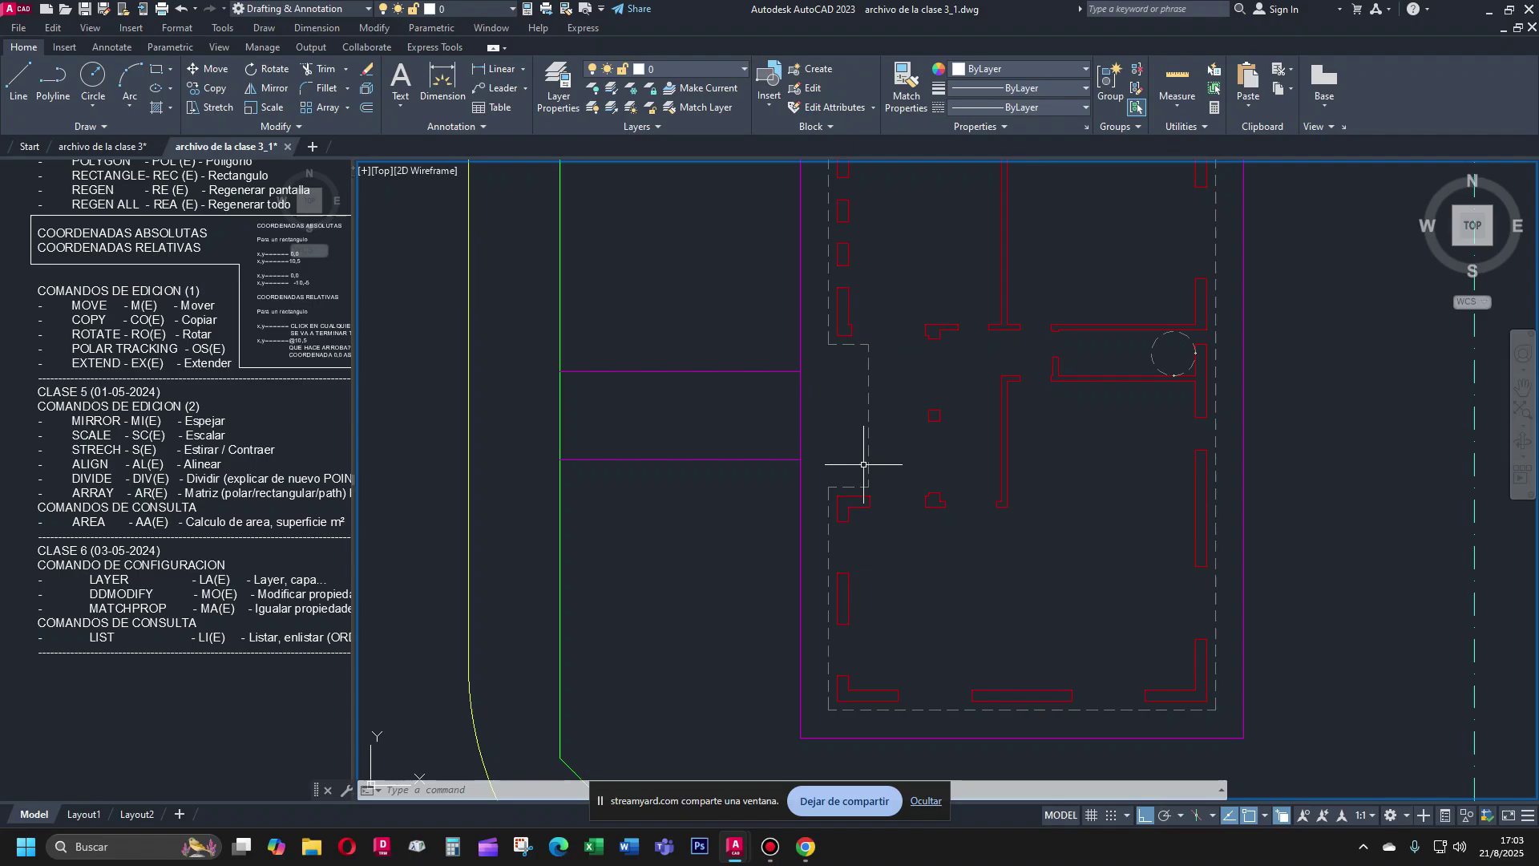
scroll(835, 443, "down", 6)
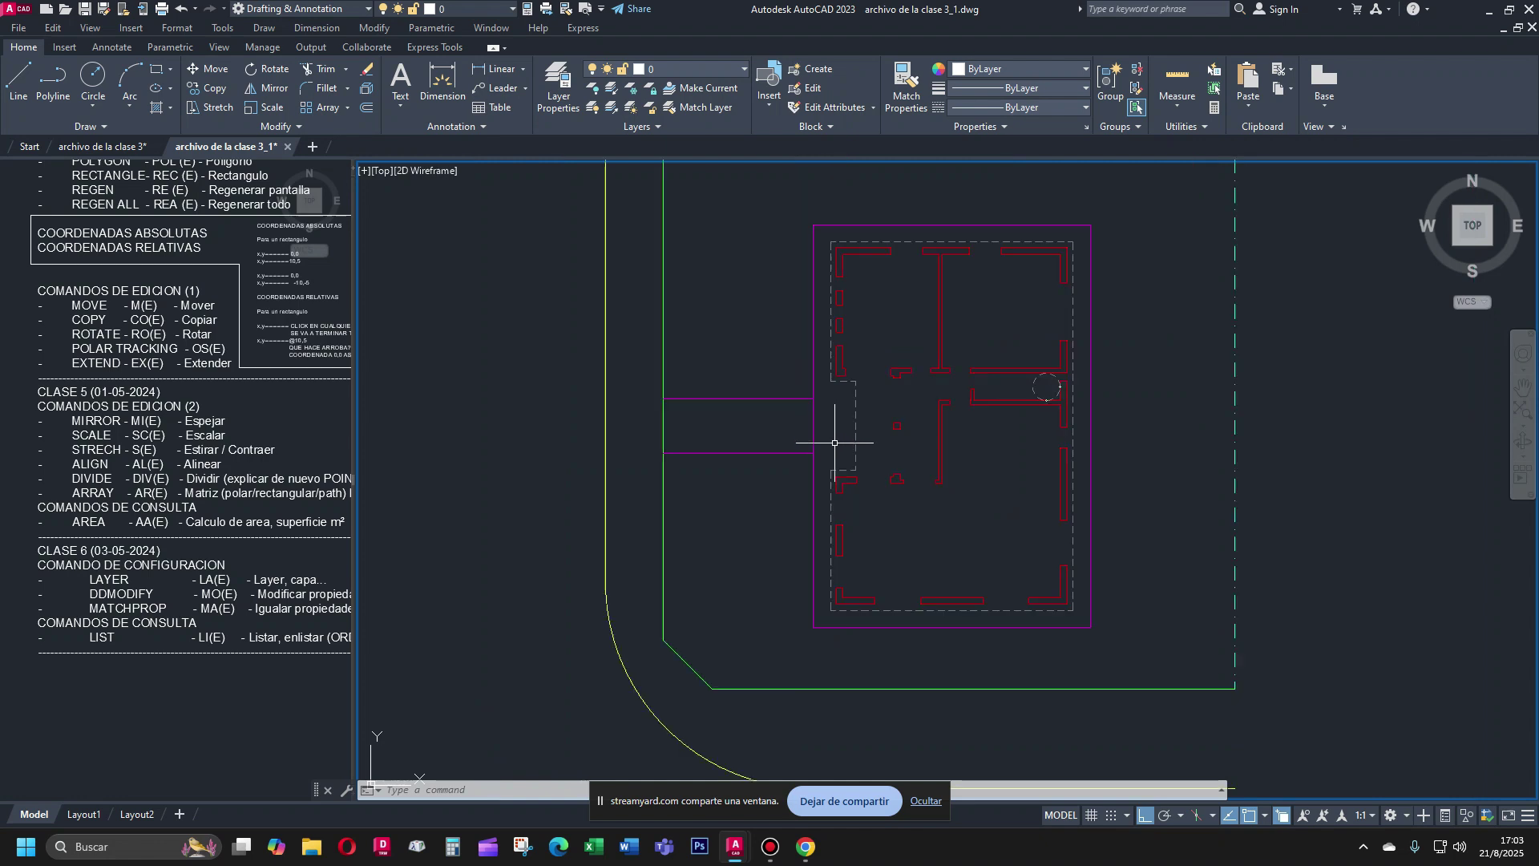
scroll(838, 385, "down", 2)
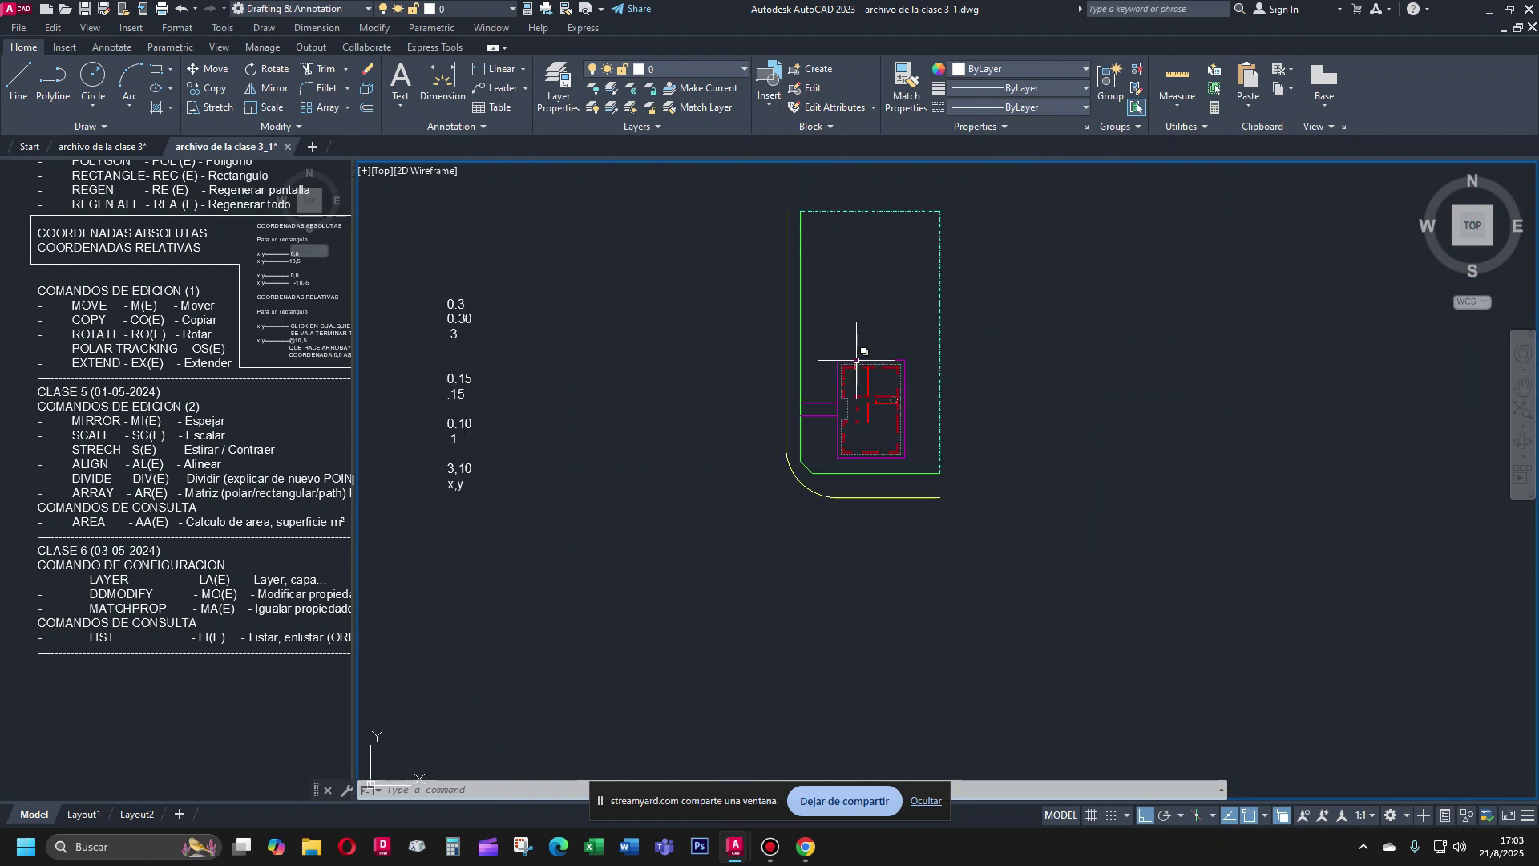
scroll(854, 321, "up", 4)
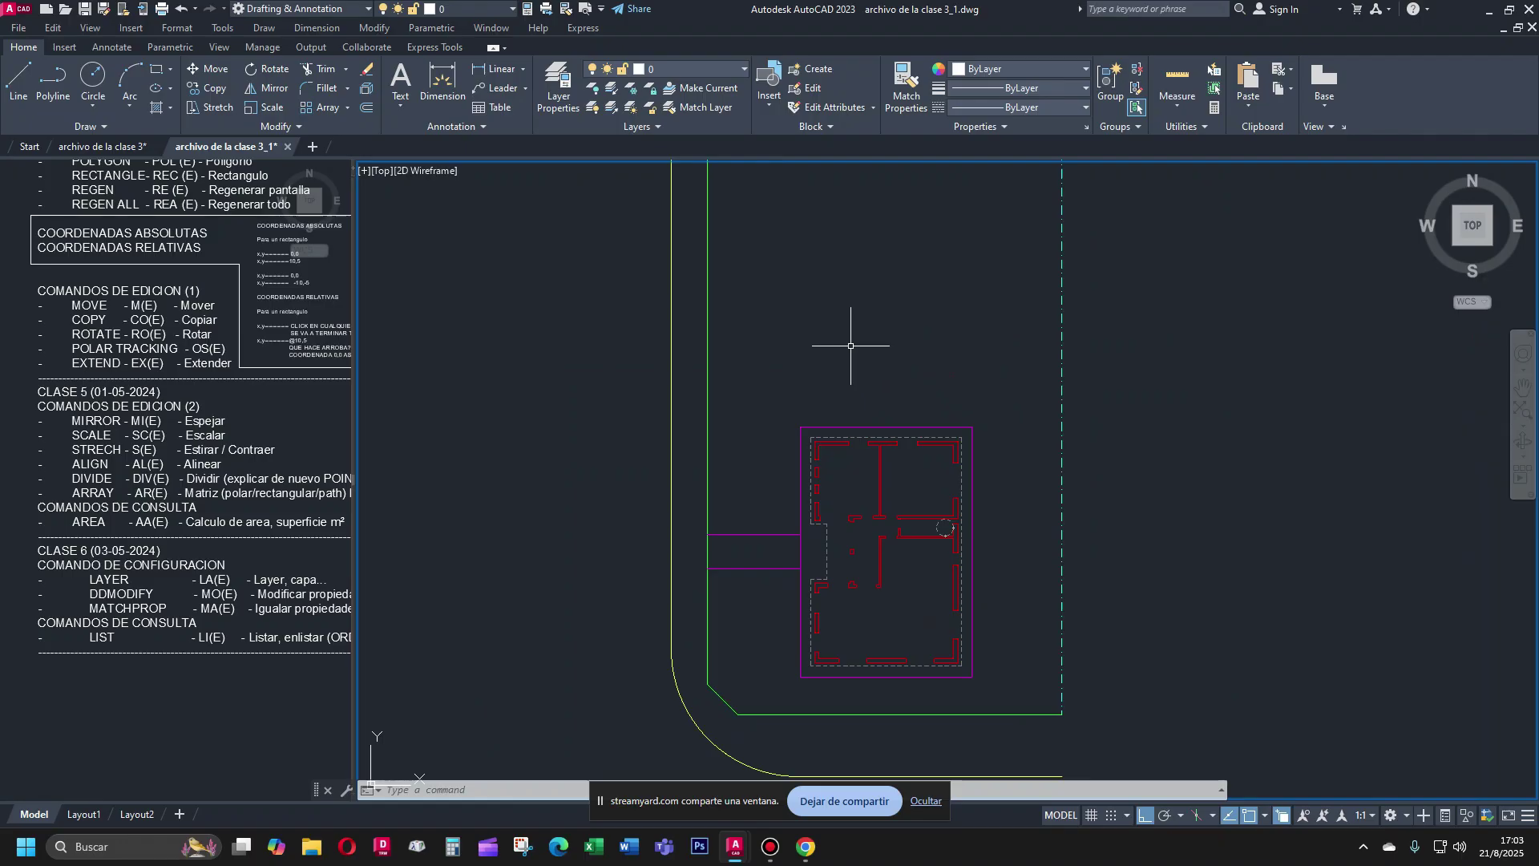
left_click(745, 70)
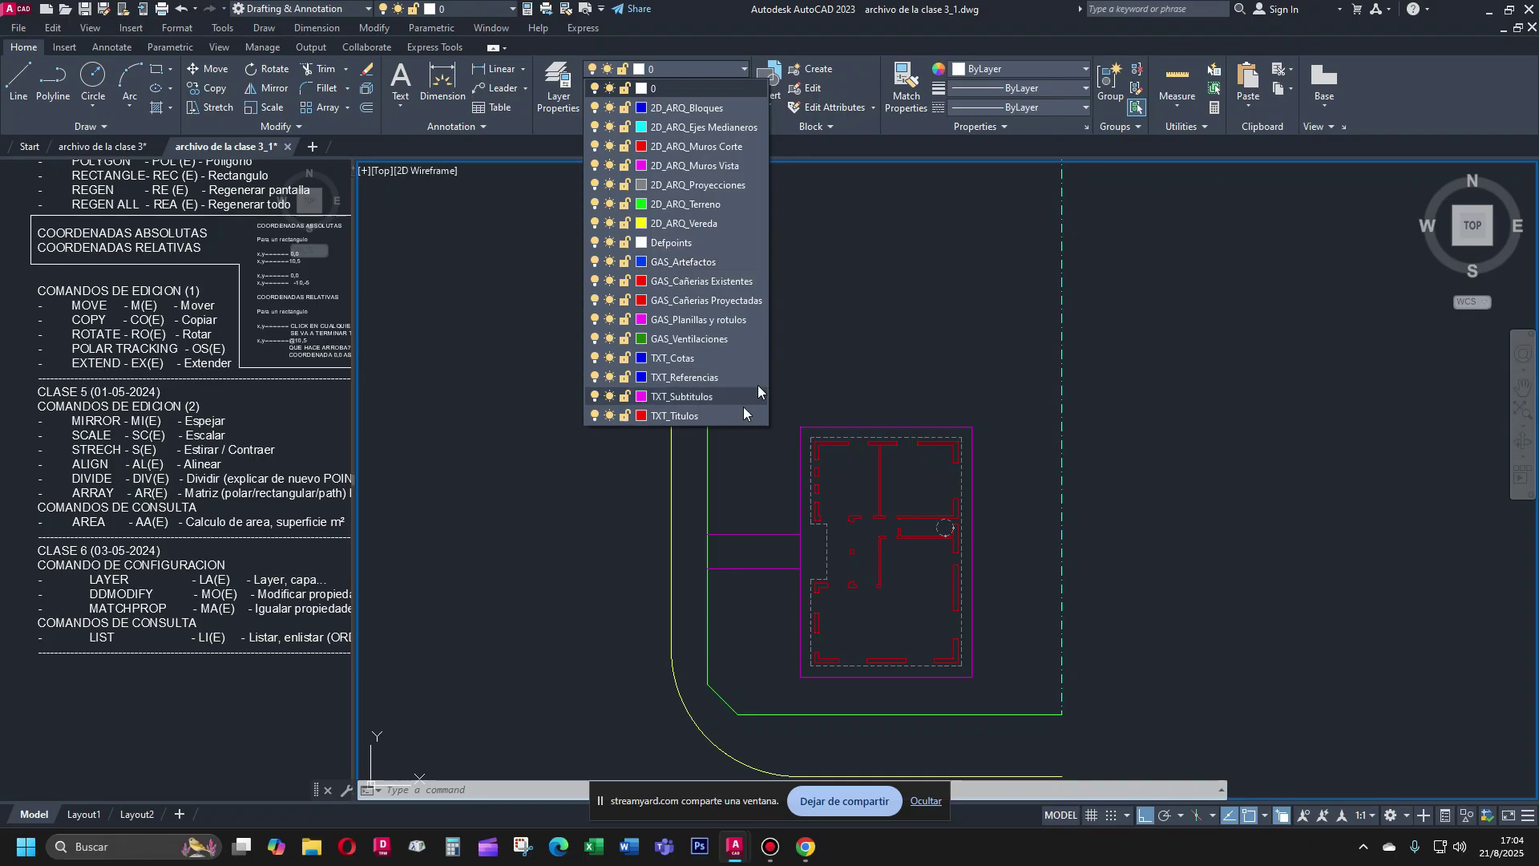
left_click(859, 348)
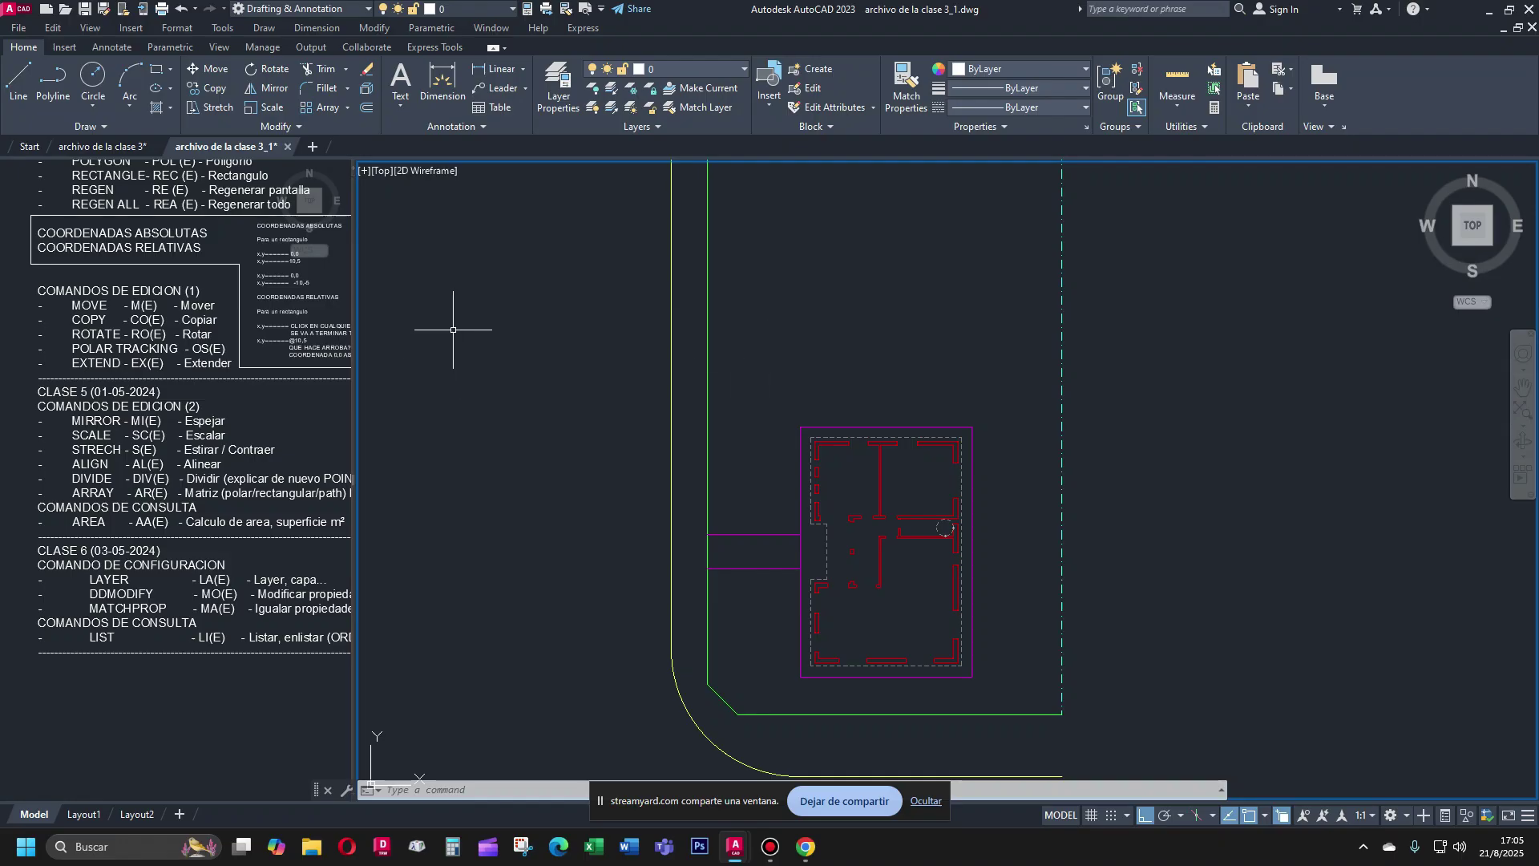
left_click(741, 69)
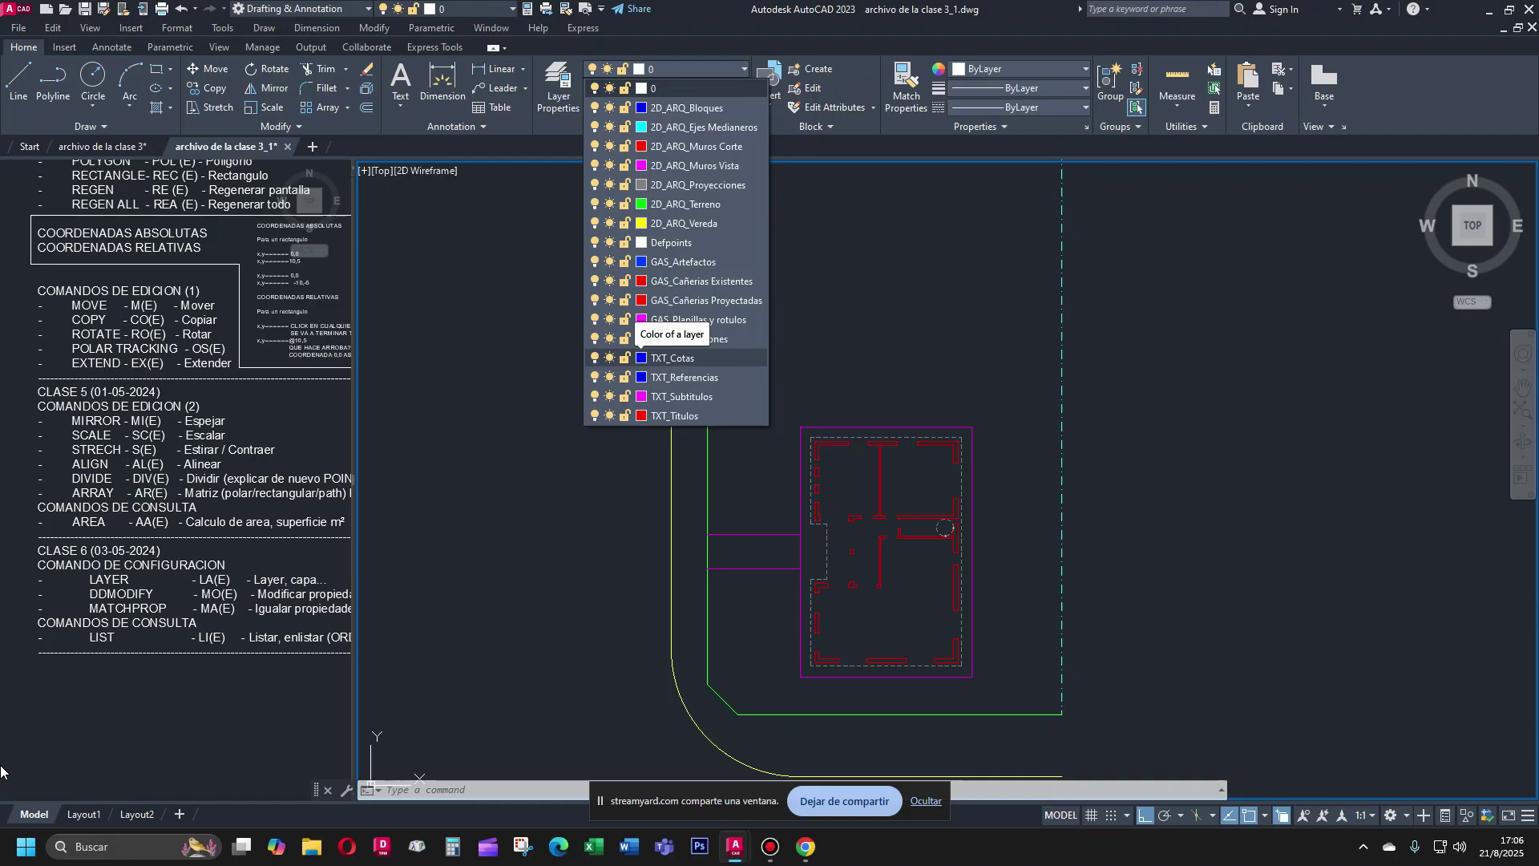
left_click(394, 573)
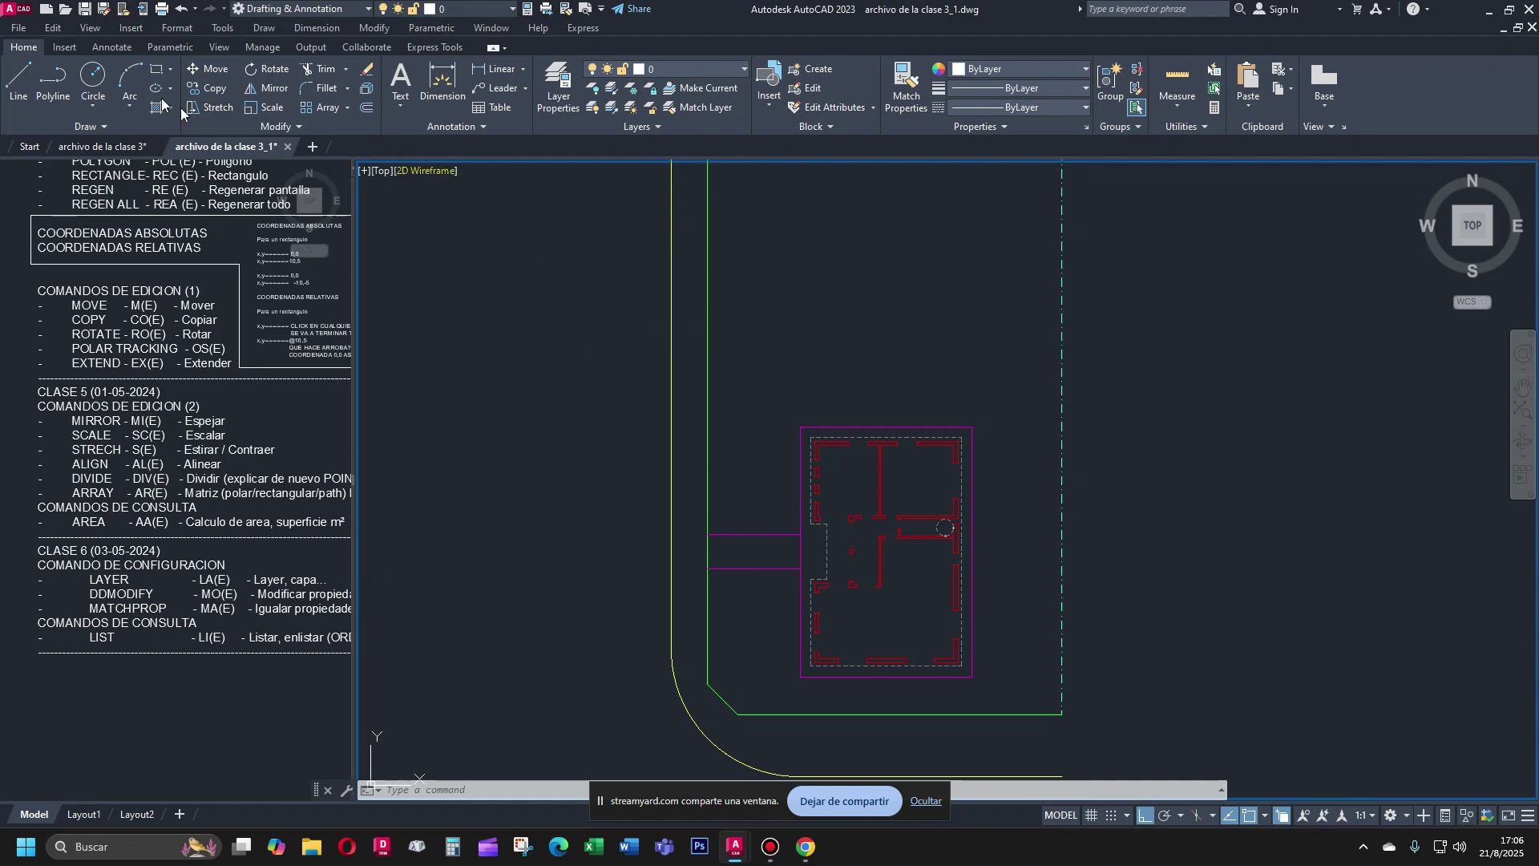
Open the recent drawing 3D - ARQUITECTURA FINAL 24-3-2025 and view its 3D house together with the plans and sections
left_click(30, 147)
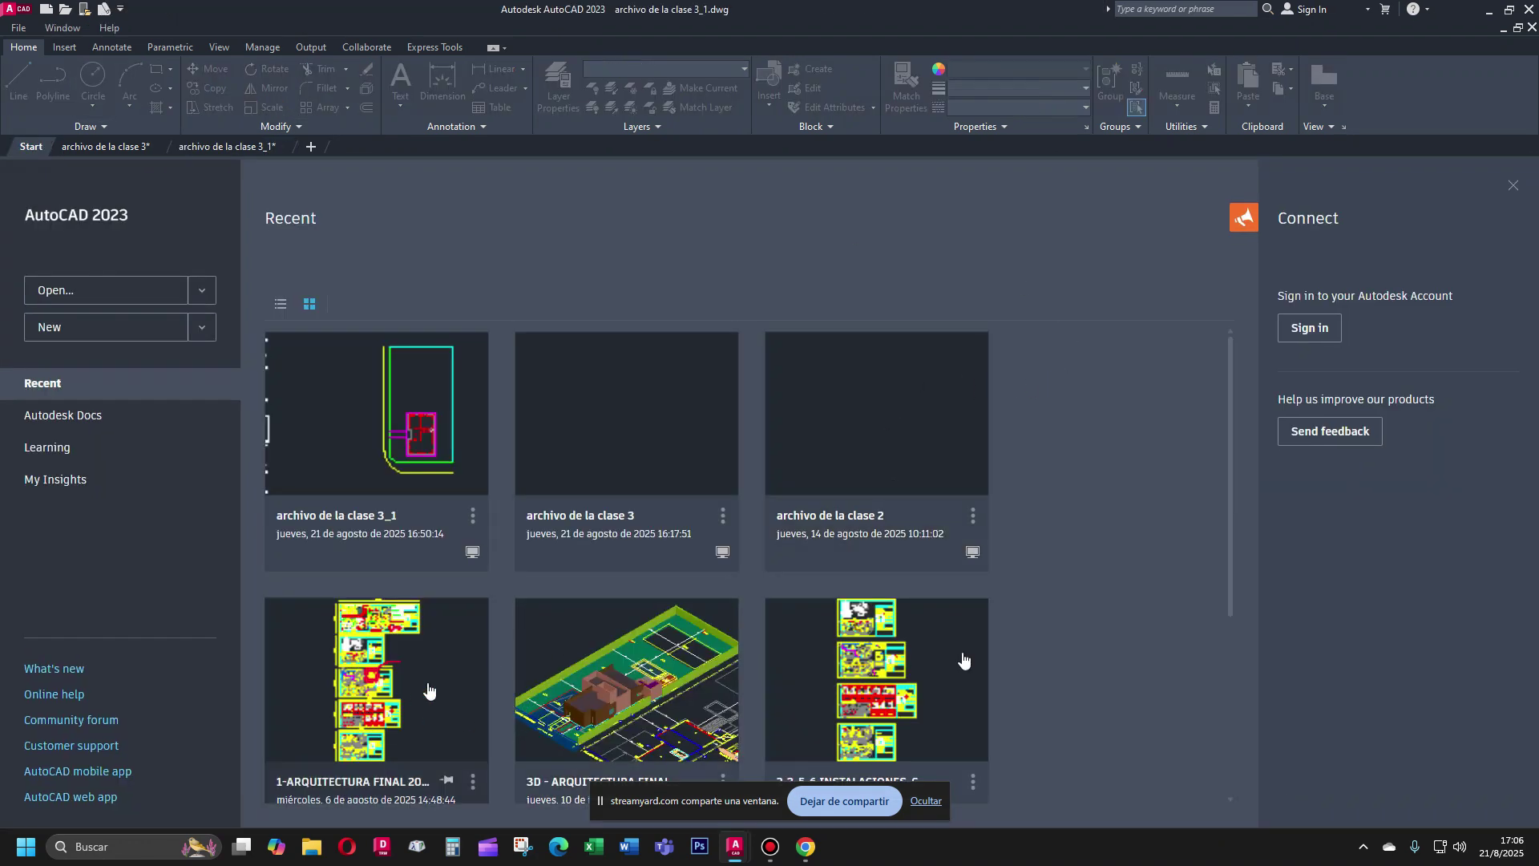
scroll(579, 371, "down", 5)
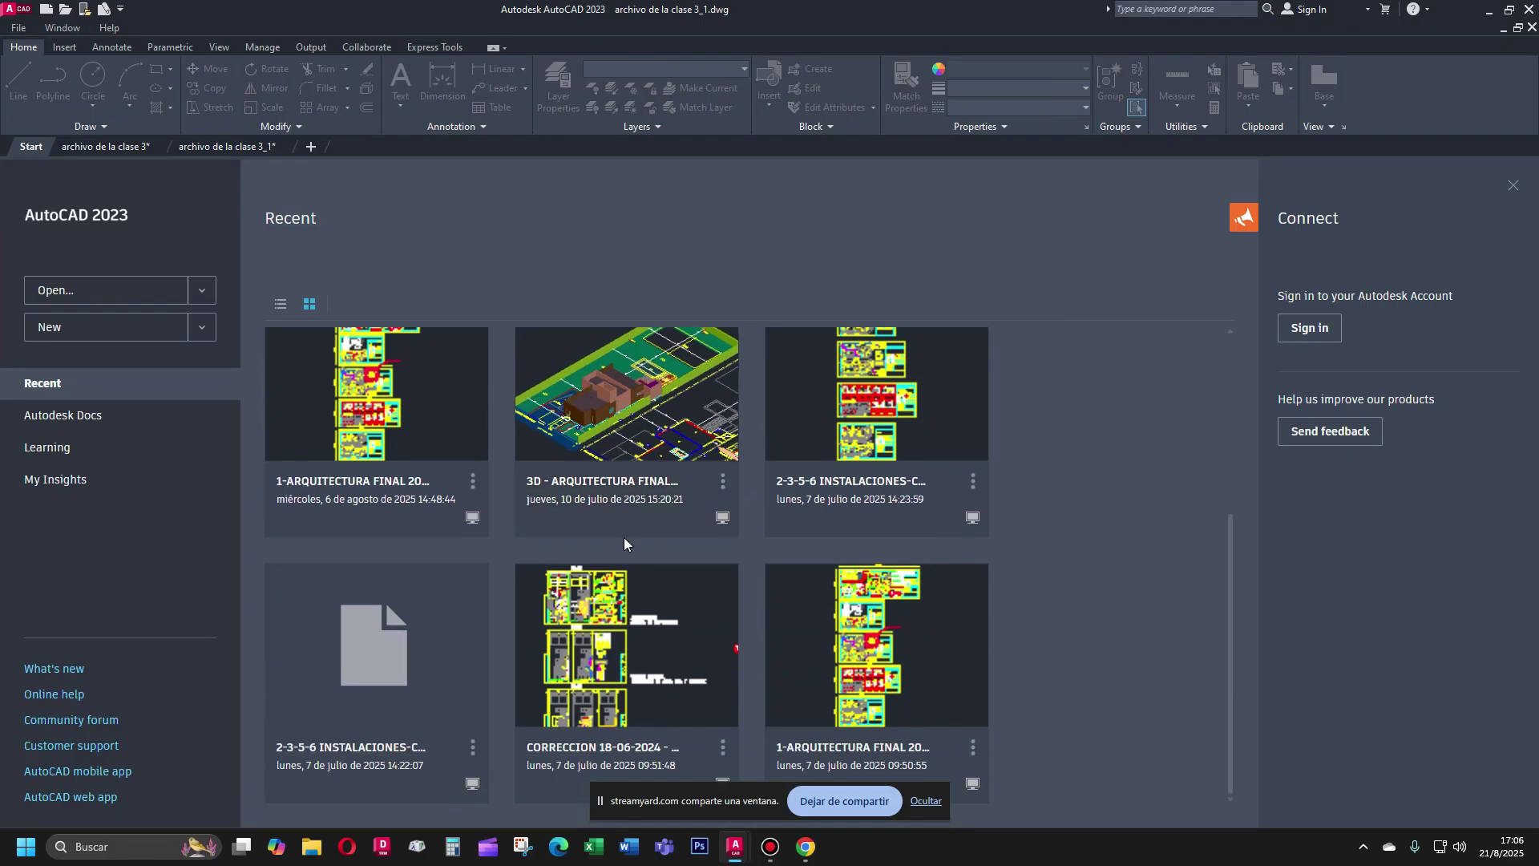
scroll(622, 539, "up", 3)
left_click(622, 566)
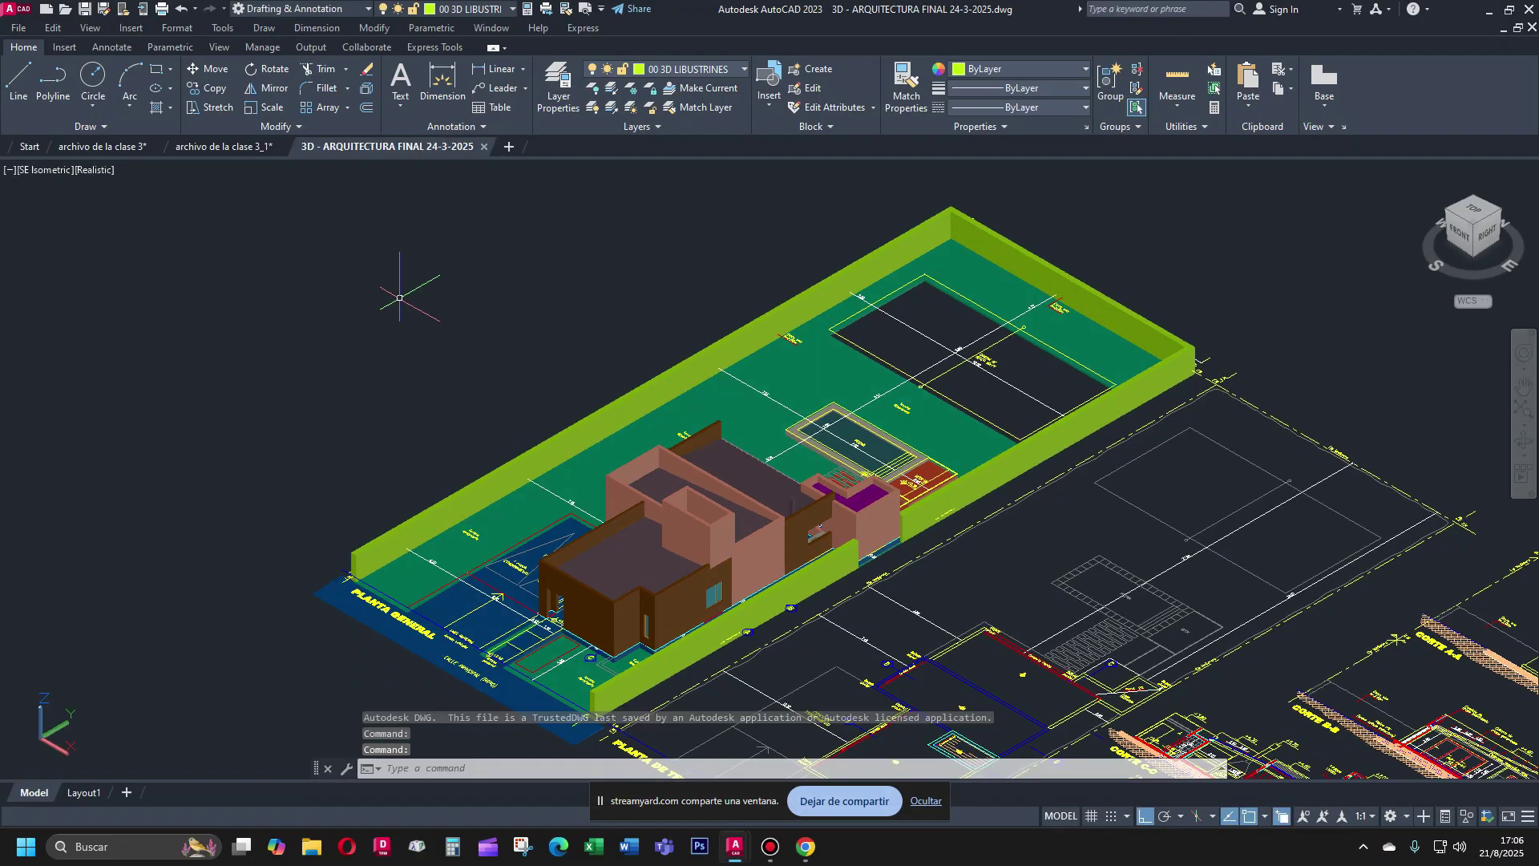
scroll(539, 298, "down", 4)
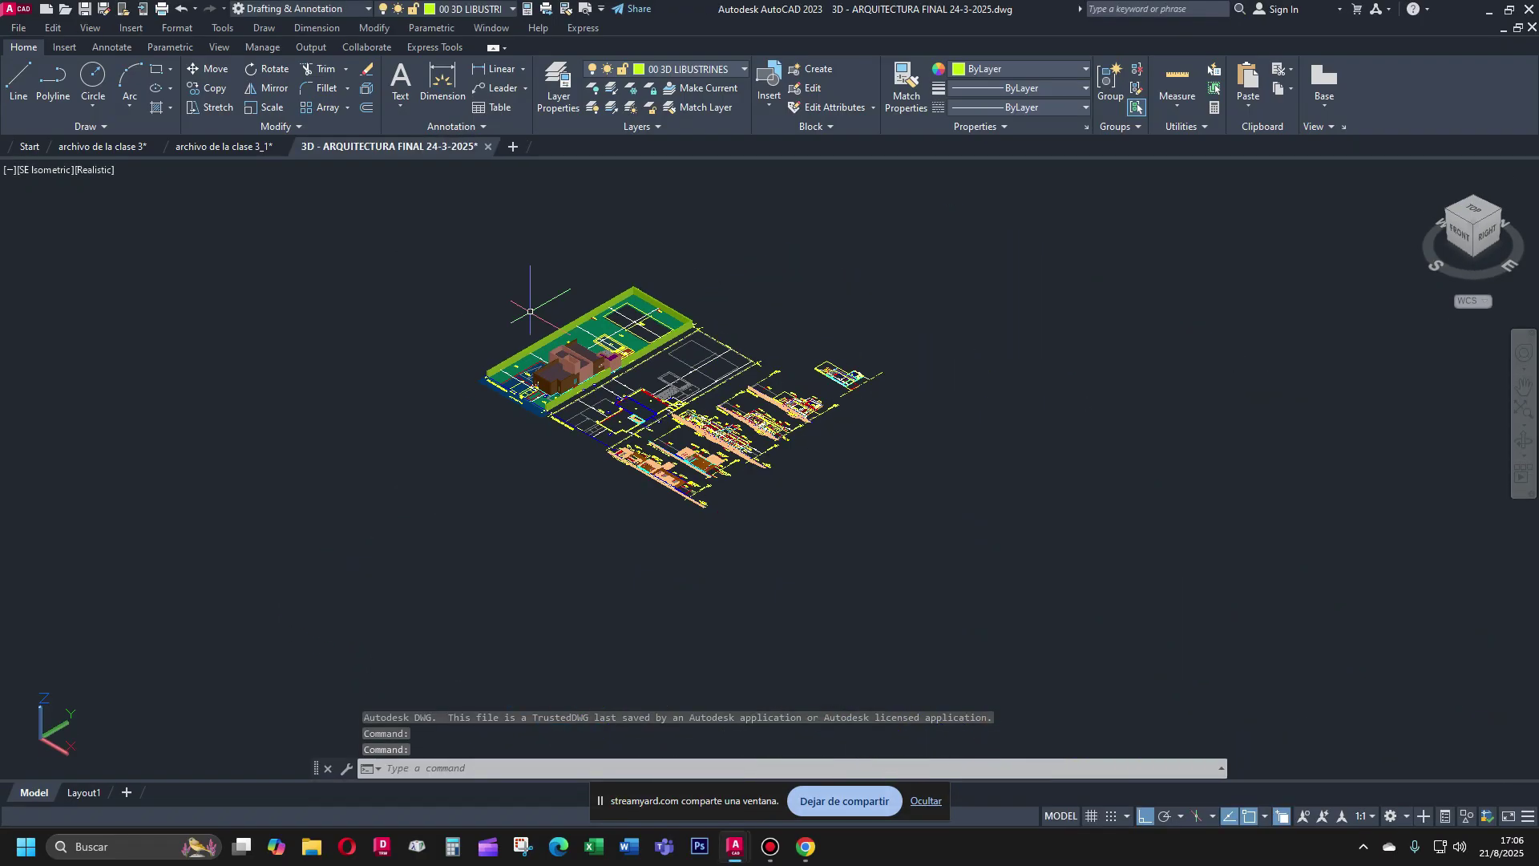
scroll(530, 368, "up", 3)
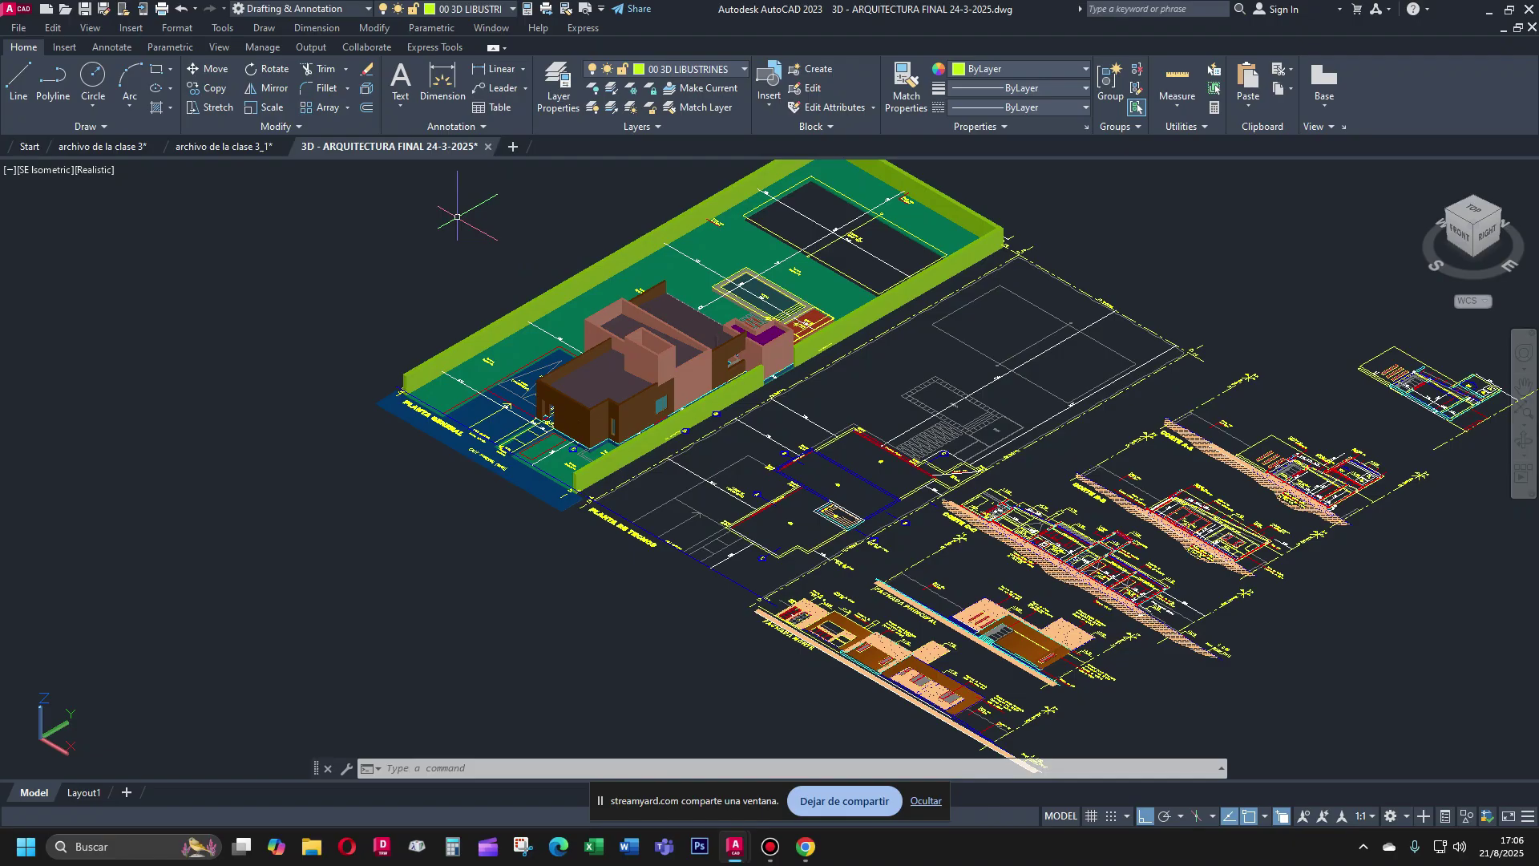
Read through the 3D drawing's whole layer list, from the 00 3D layers to Textos, without changing the current layer
left_click(749, 64)
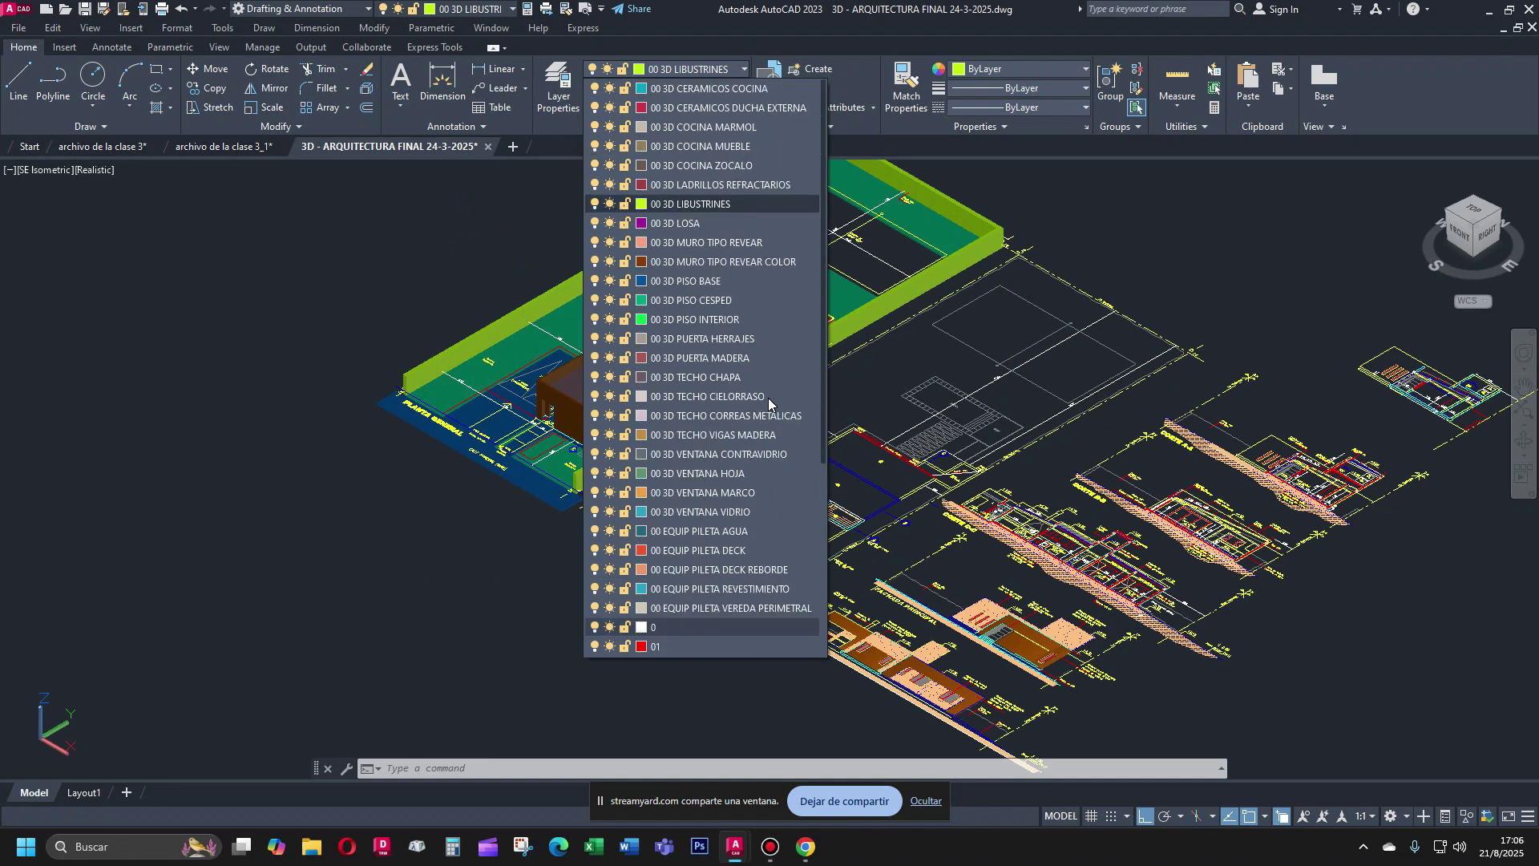
scroll(768, 398, "down", 5)
scroll(767, 396, "up", 5)
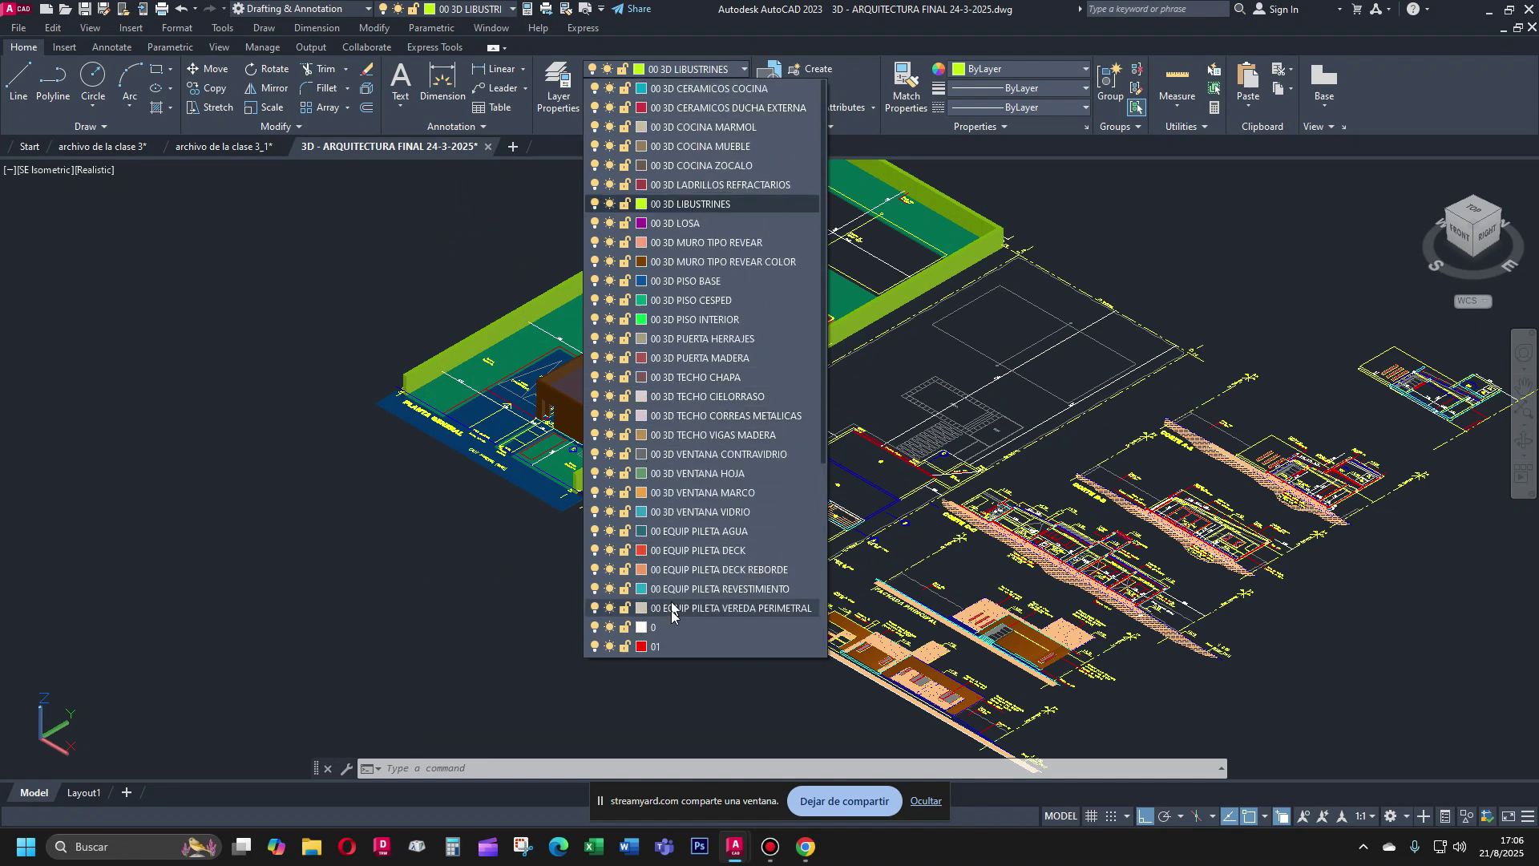
scroll(671, 624, "down", 5)
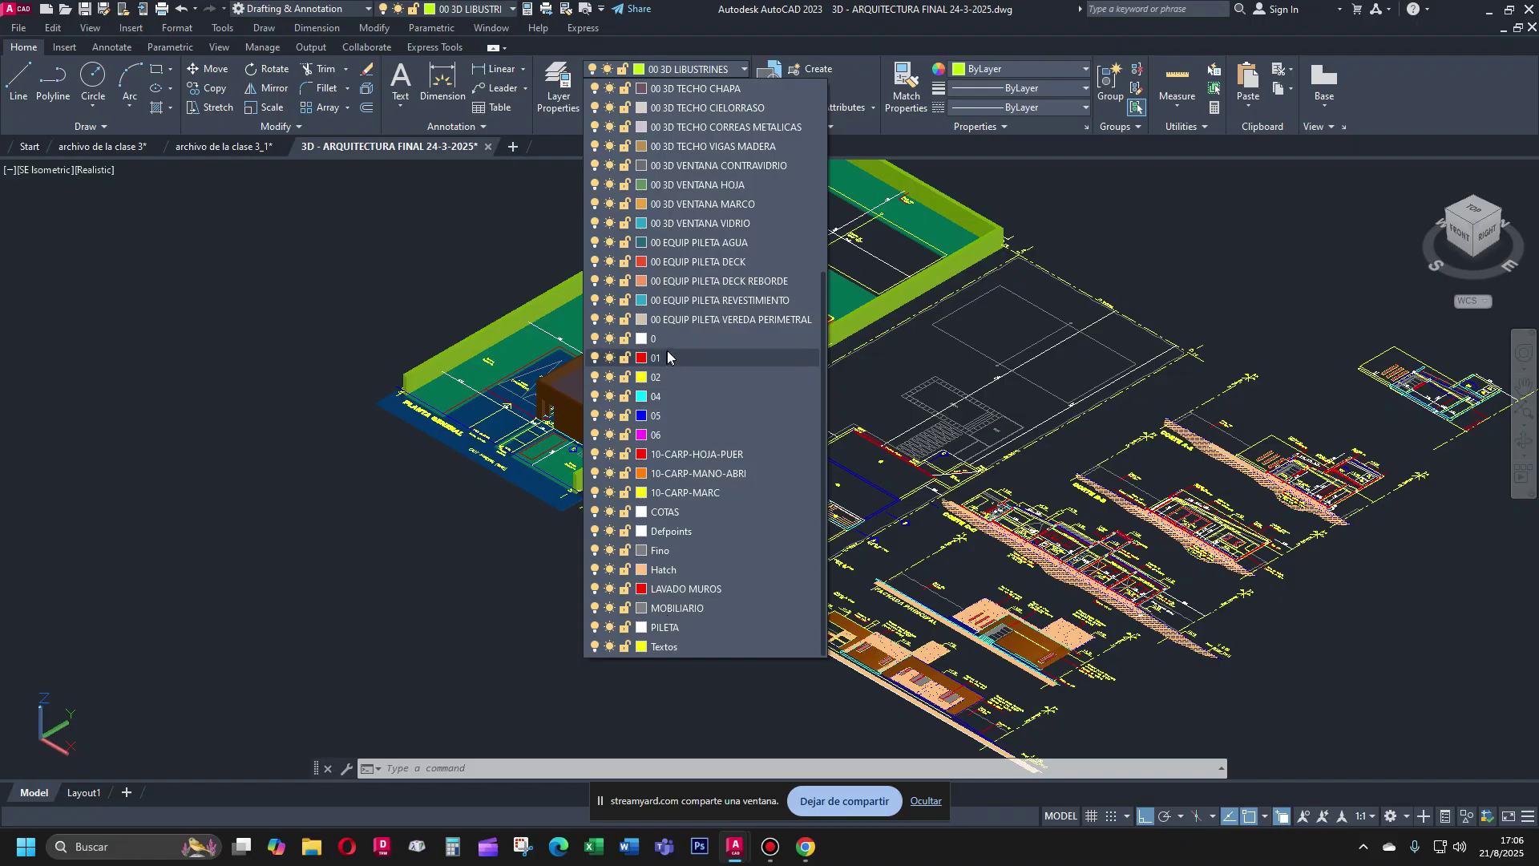
scroll(667, 349, "up", 5)
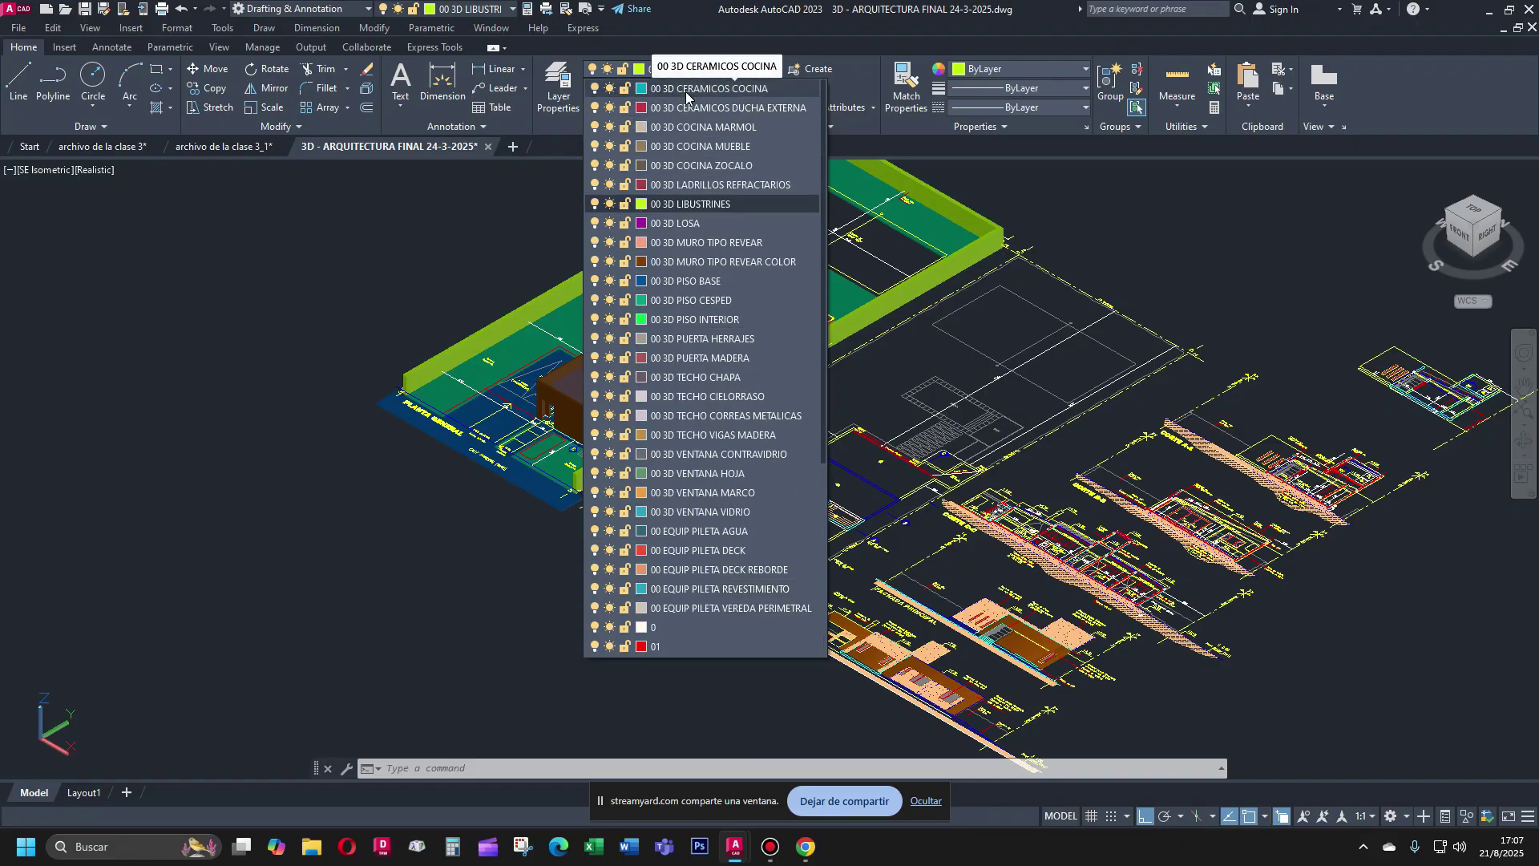
left_click(448, 286)
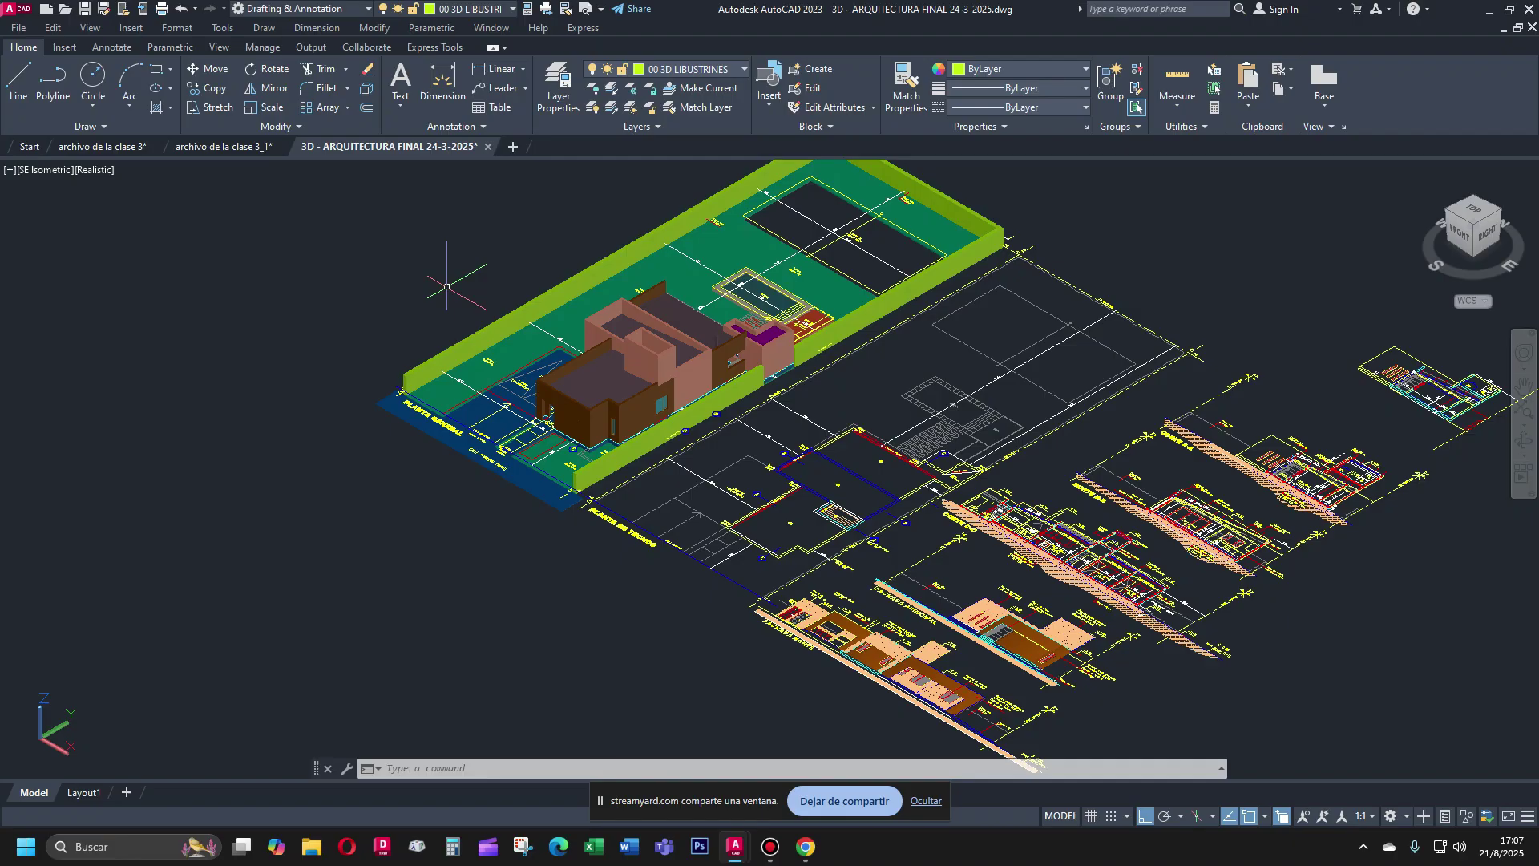
Inspect the 3D drawing's layers in the Layer Properties Manager, then close the drawing without saving changes
type("la")
key("Return")
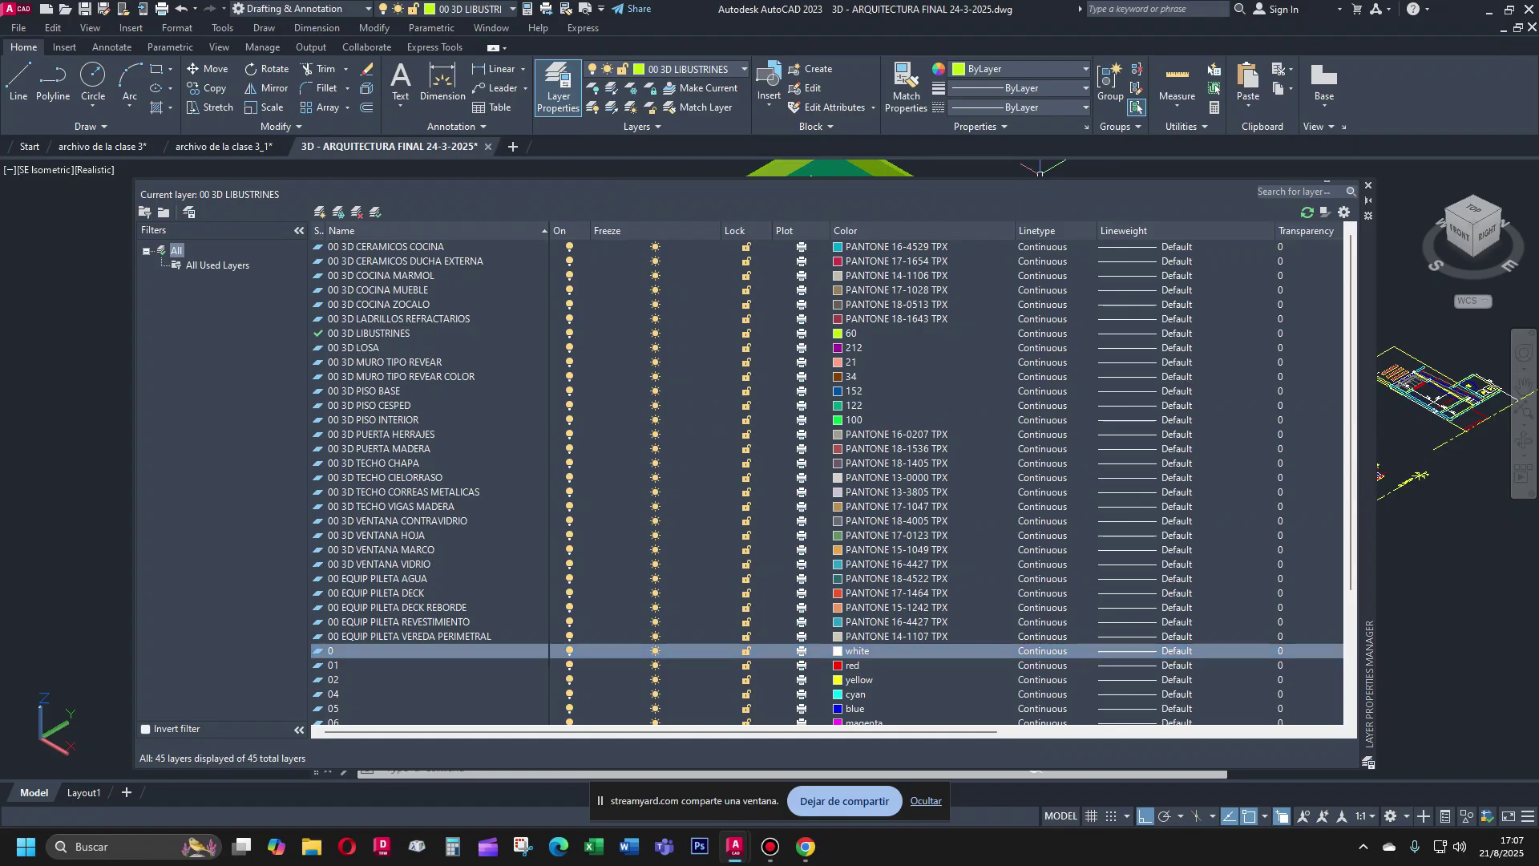
left_click(1366, 186)
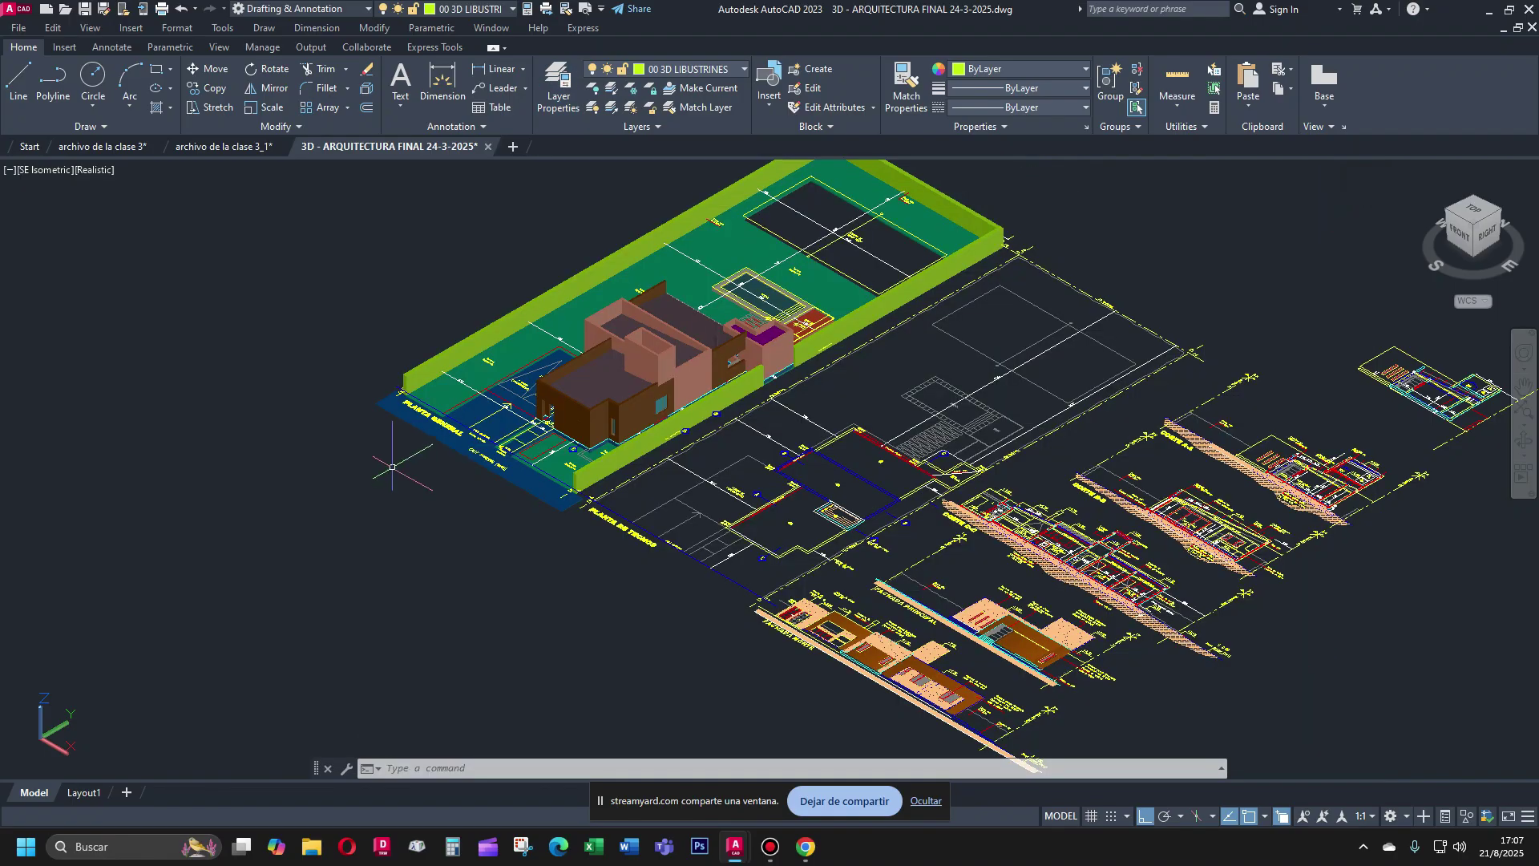
left_click(488, 147)
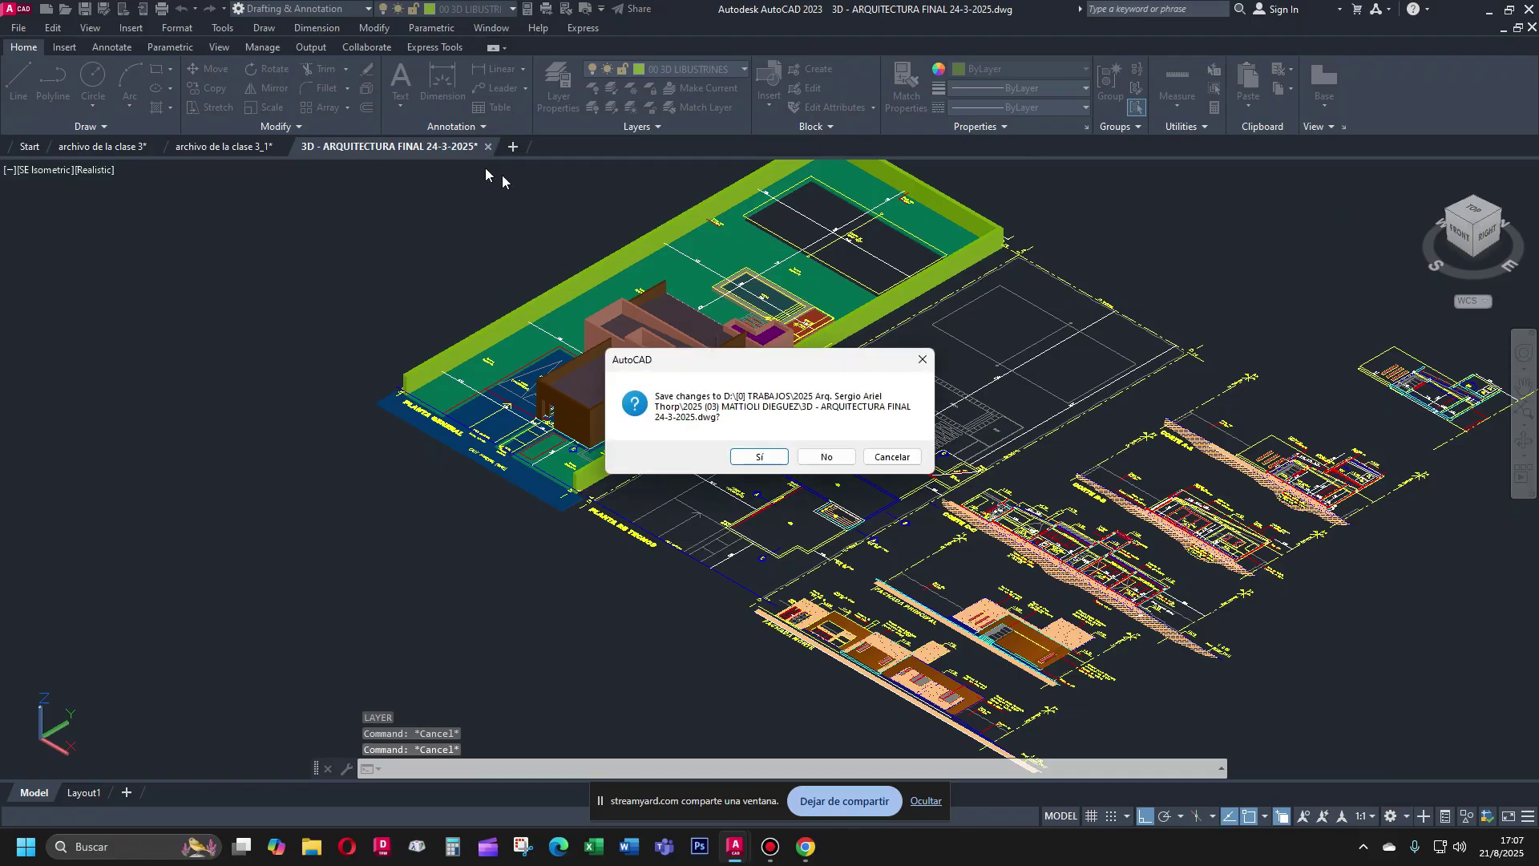
left_click(827, 457)
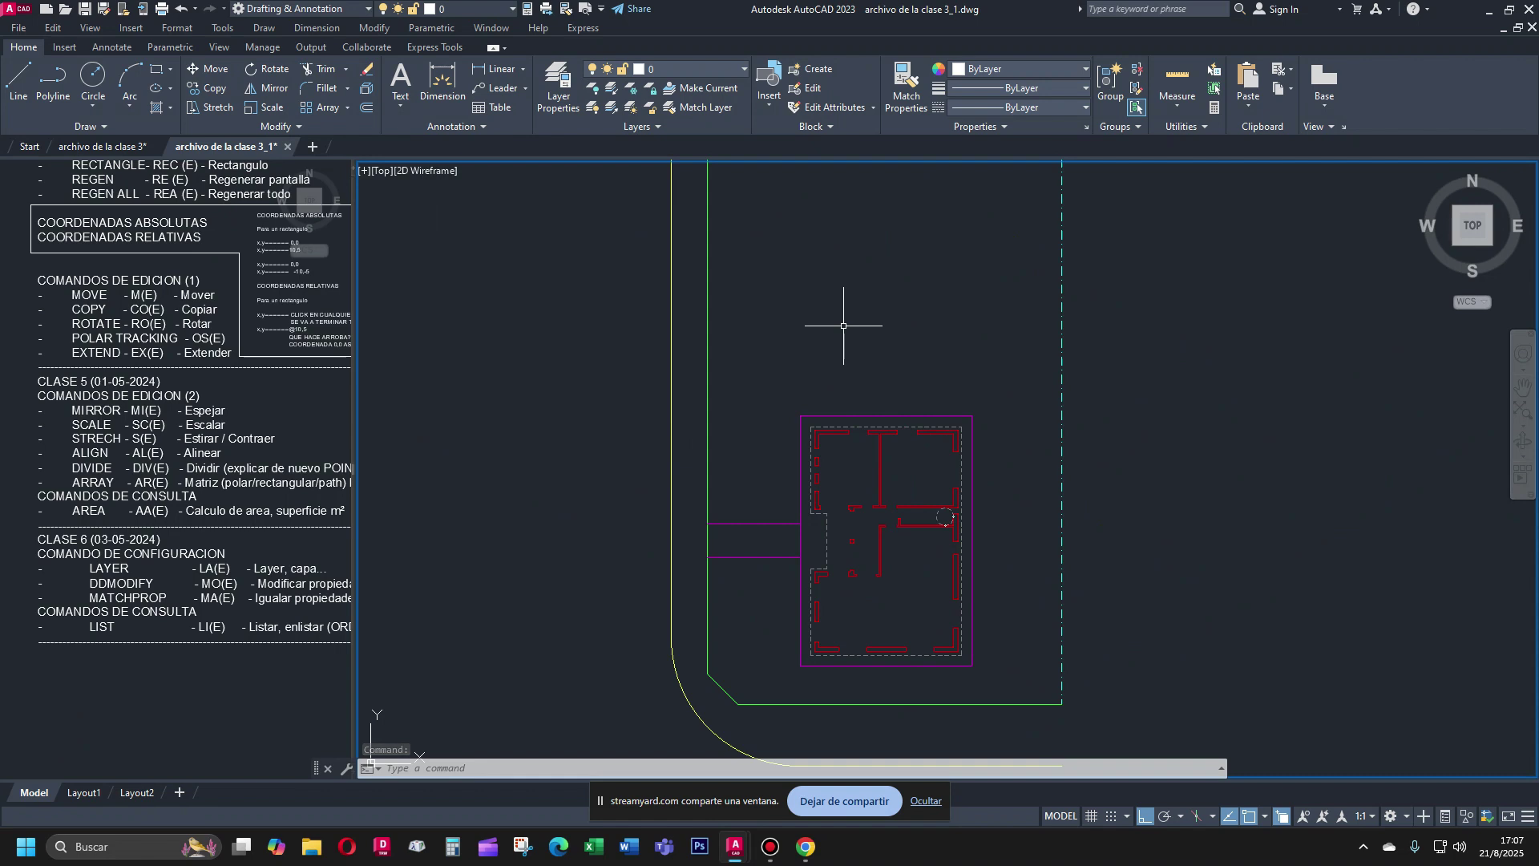
Open the color selection for the GAS_Ventilaciones layer, view the index colors and try true color 103,165,188
type("la")
key("Return")
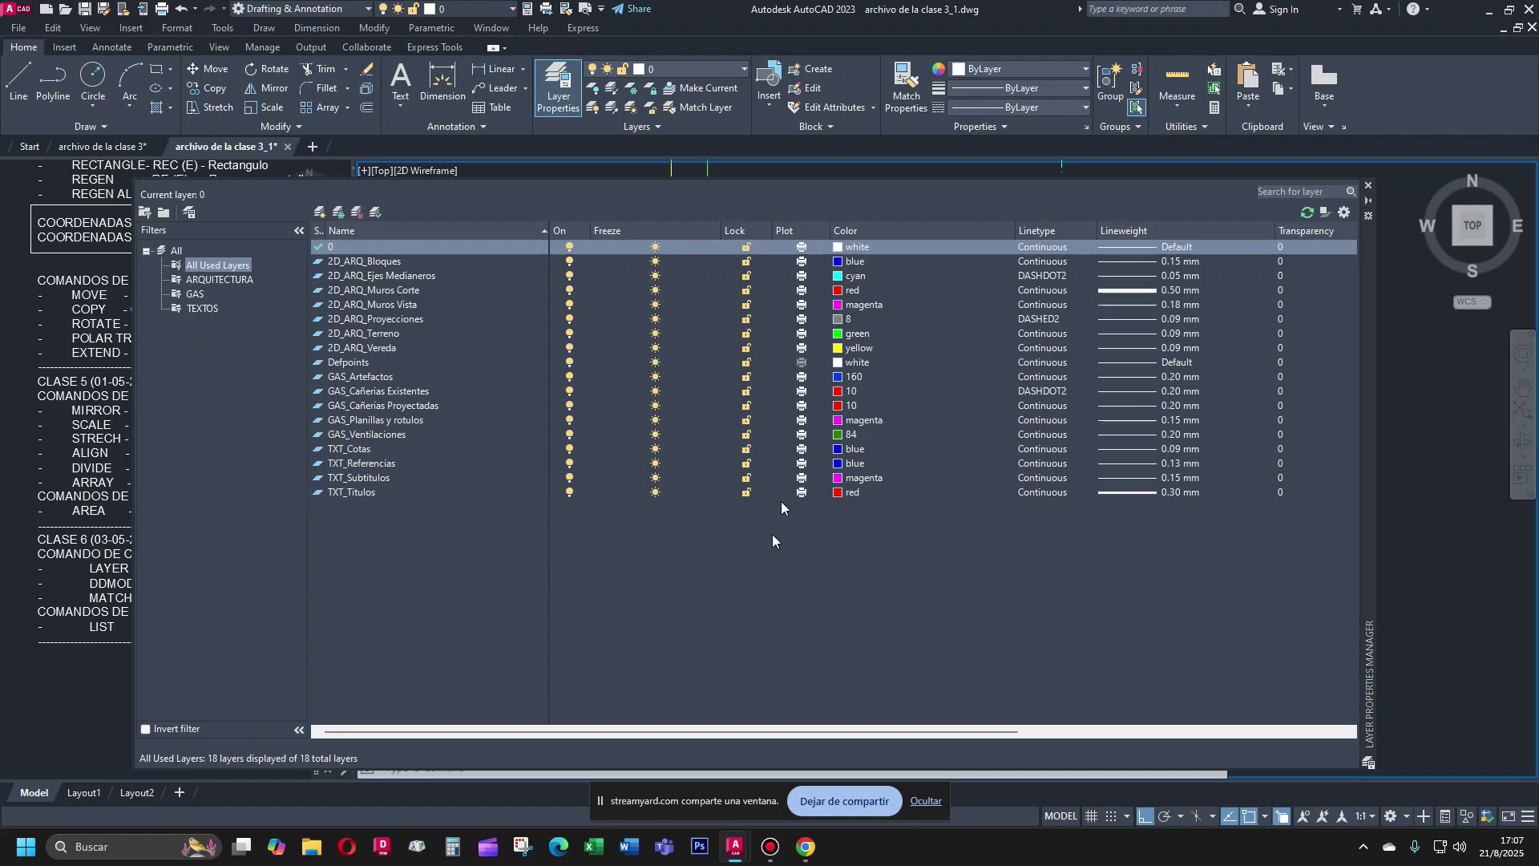
left_click(840, 434)
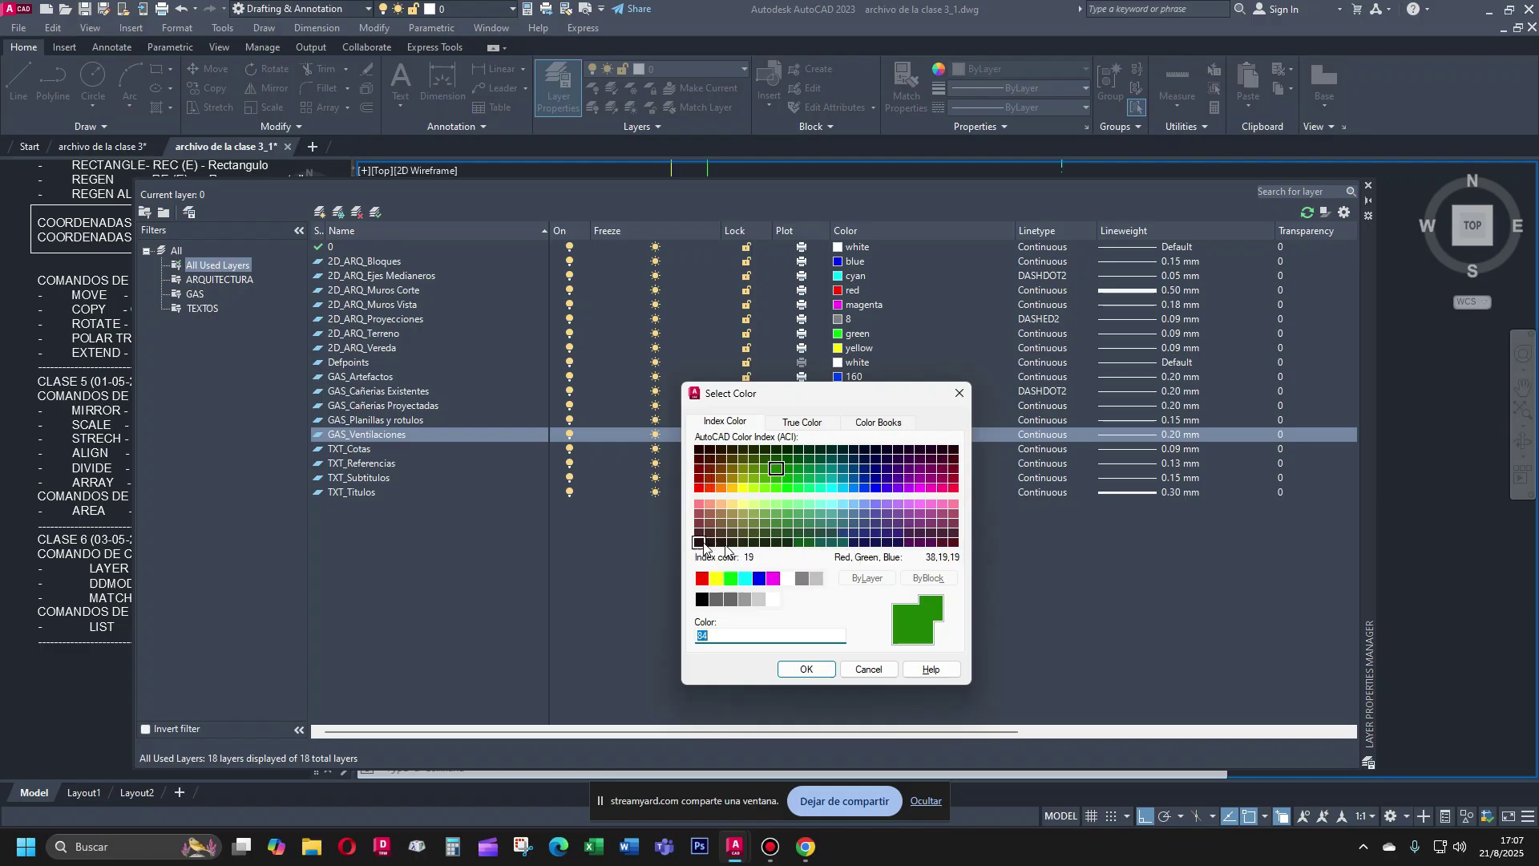
left_click(727, 423)
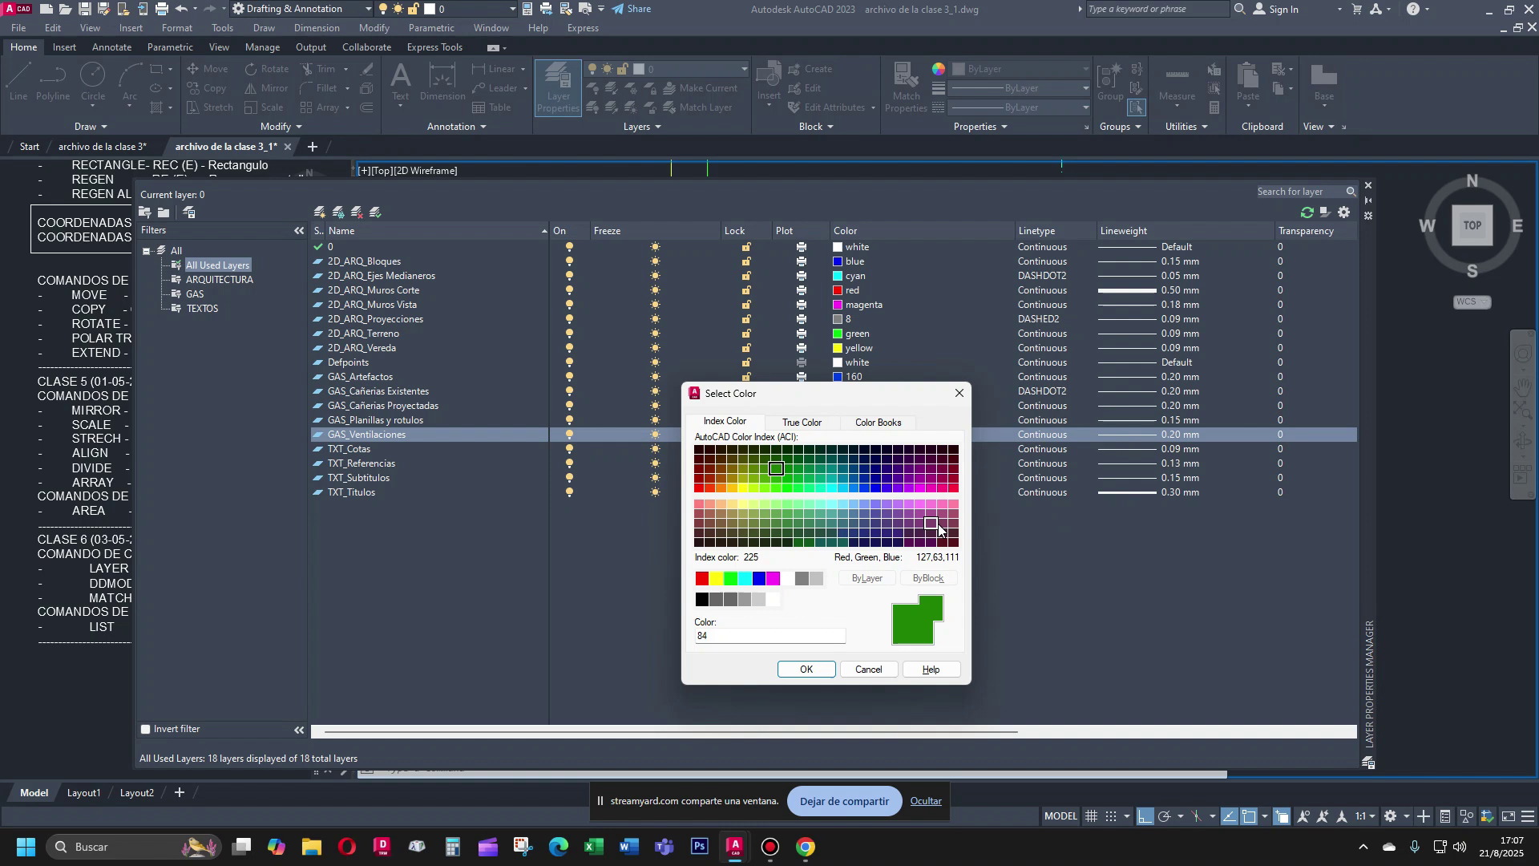
left_click(826, 429)
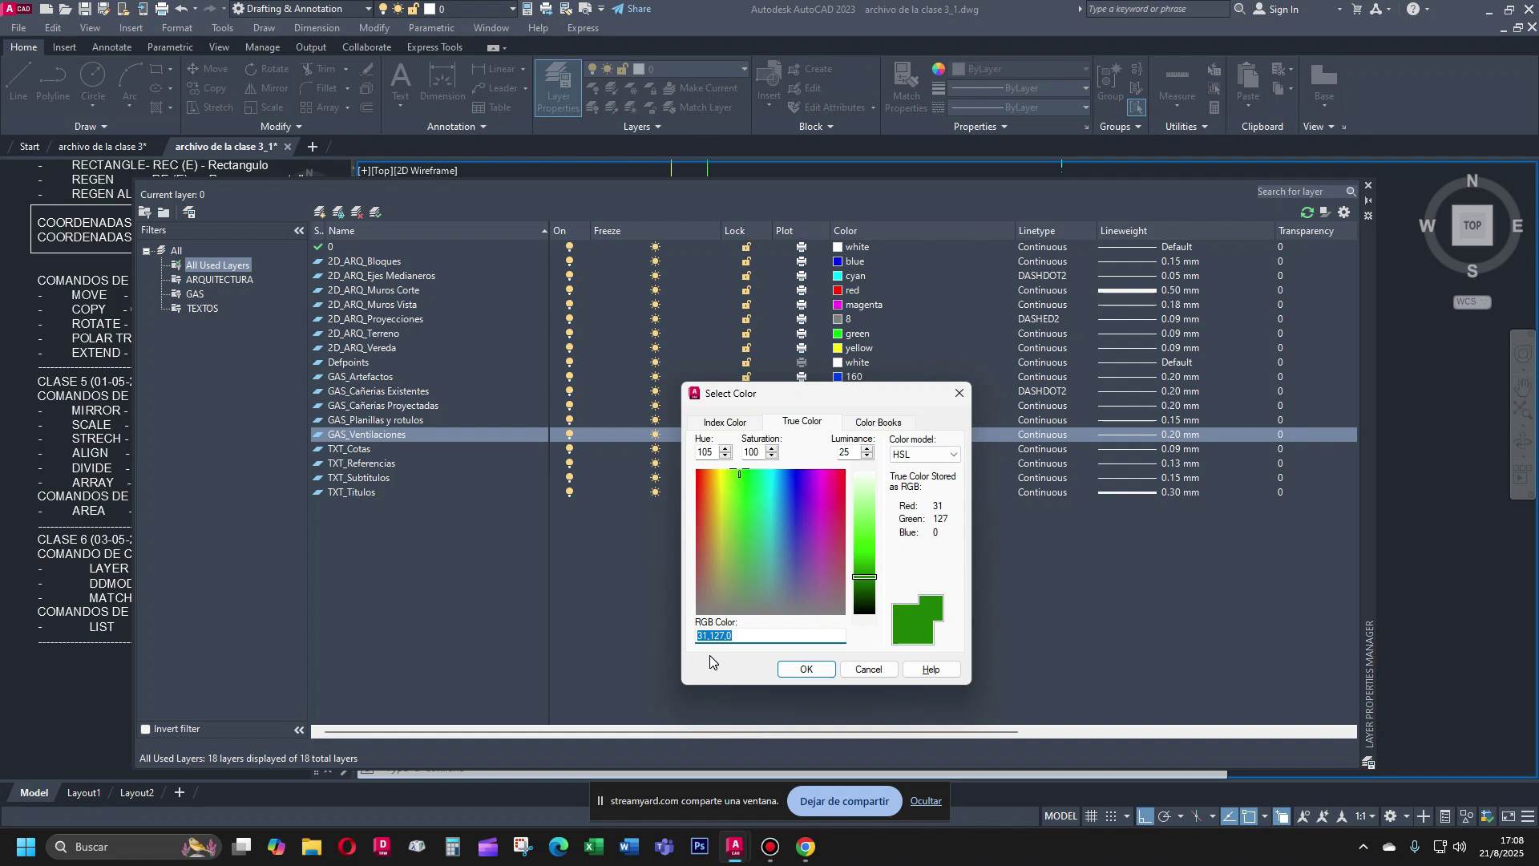
left_click(777, 556)
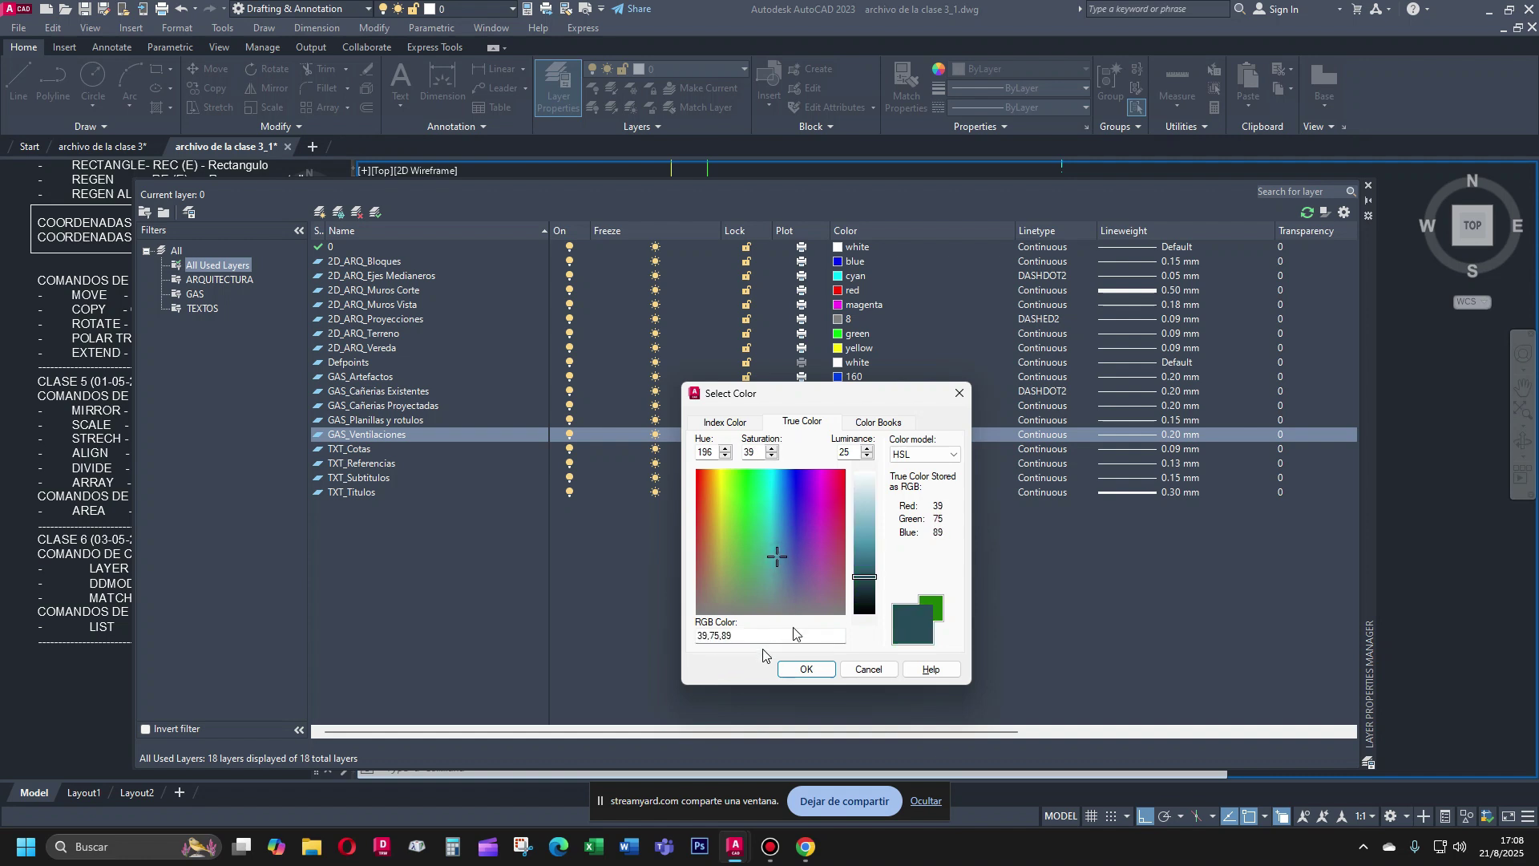
left_click(867, 534)
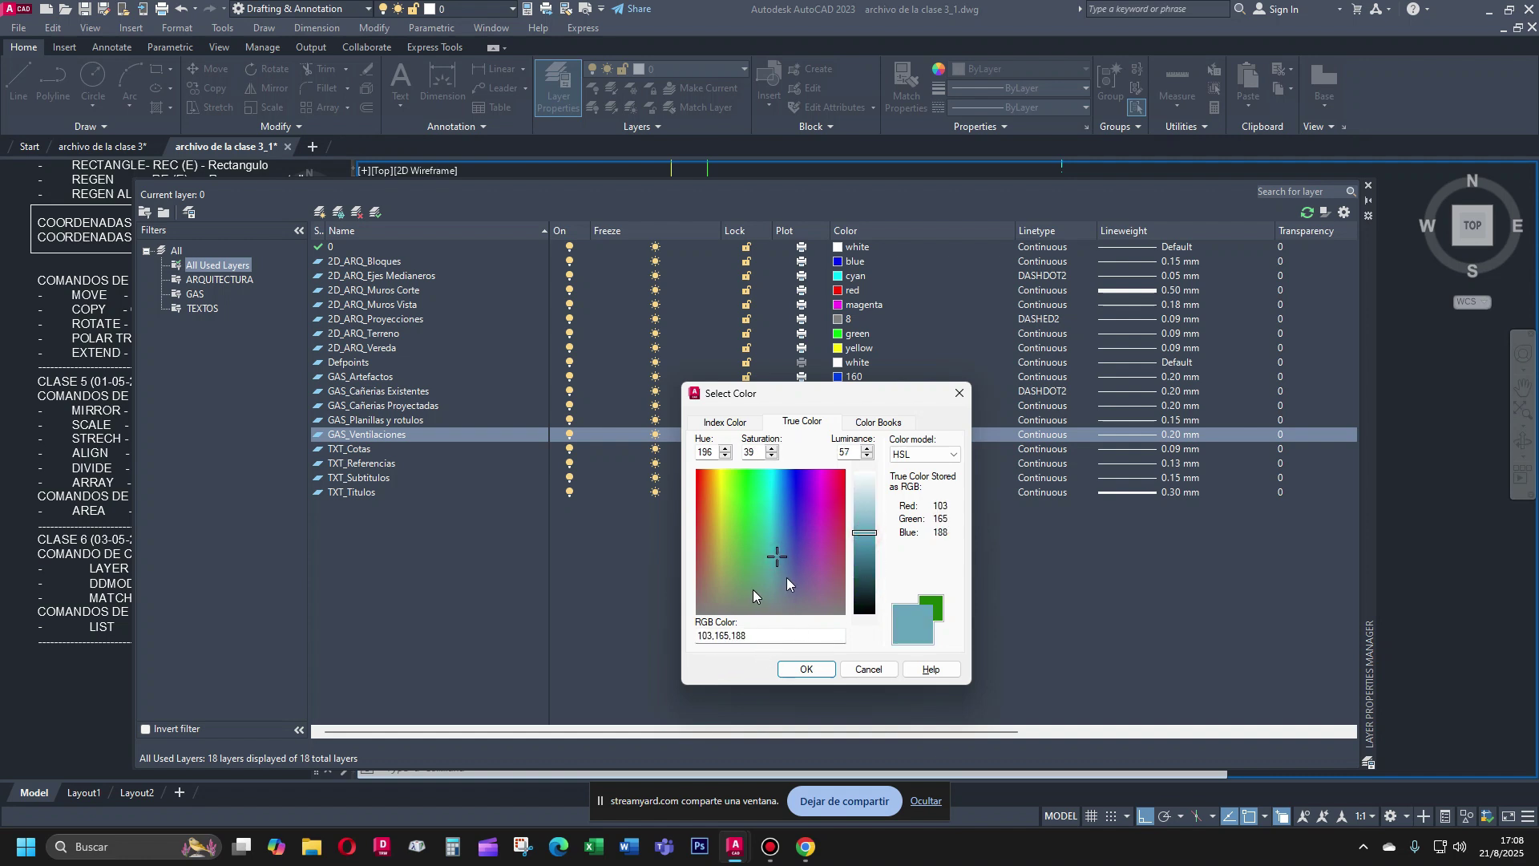
Browse color books including PANTONE+ Premium Metallics Coated, PANTONE+ Color Bridge Coated and PANTONE f + h Paper, and discard the color change
left_click(876, 423)
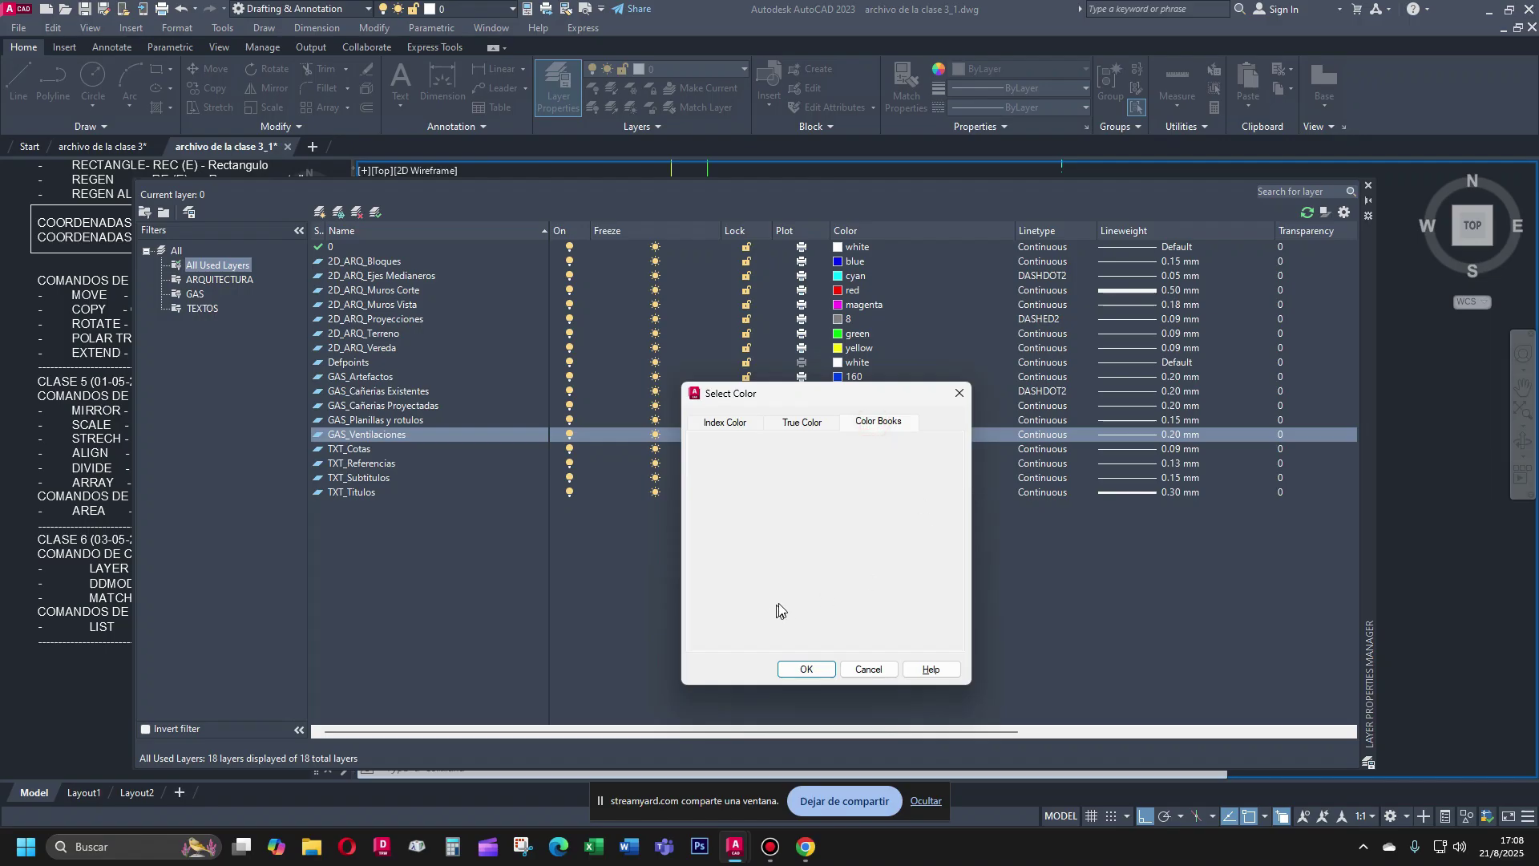
left_click(838, 454)
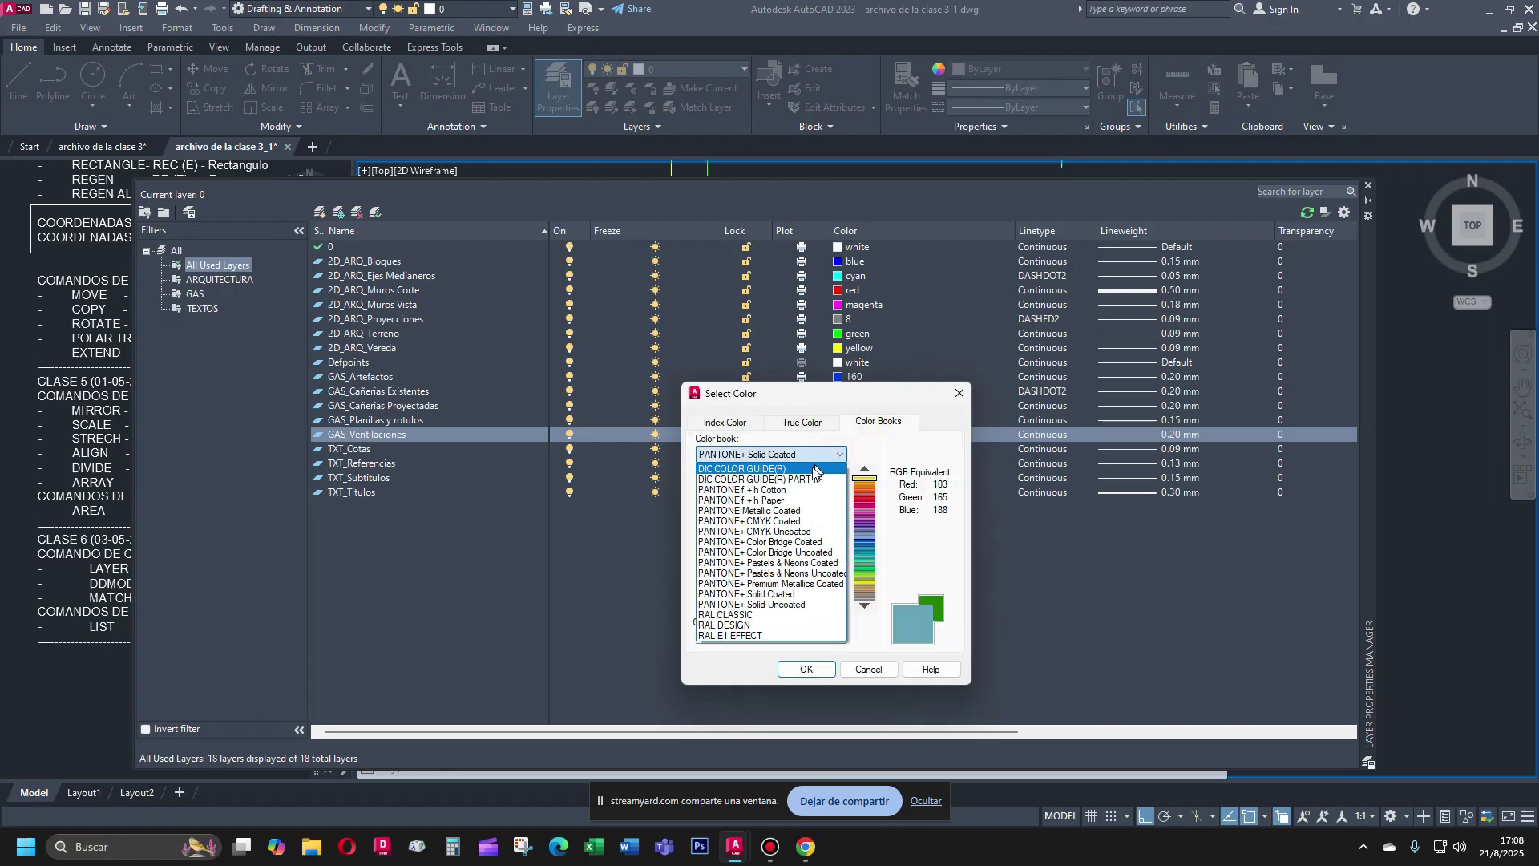
left_click(802, 585)
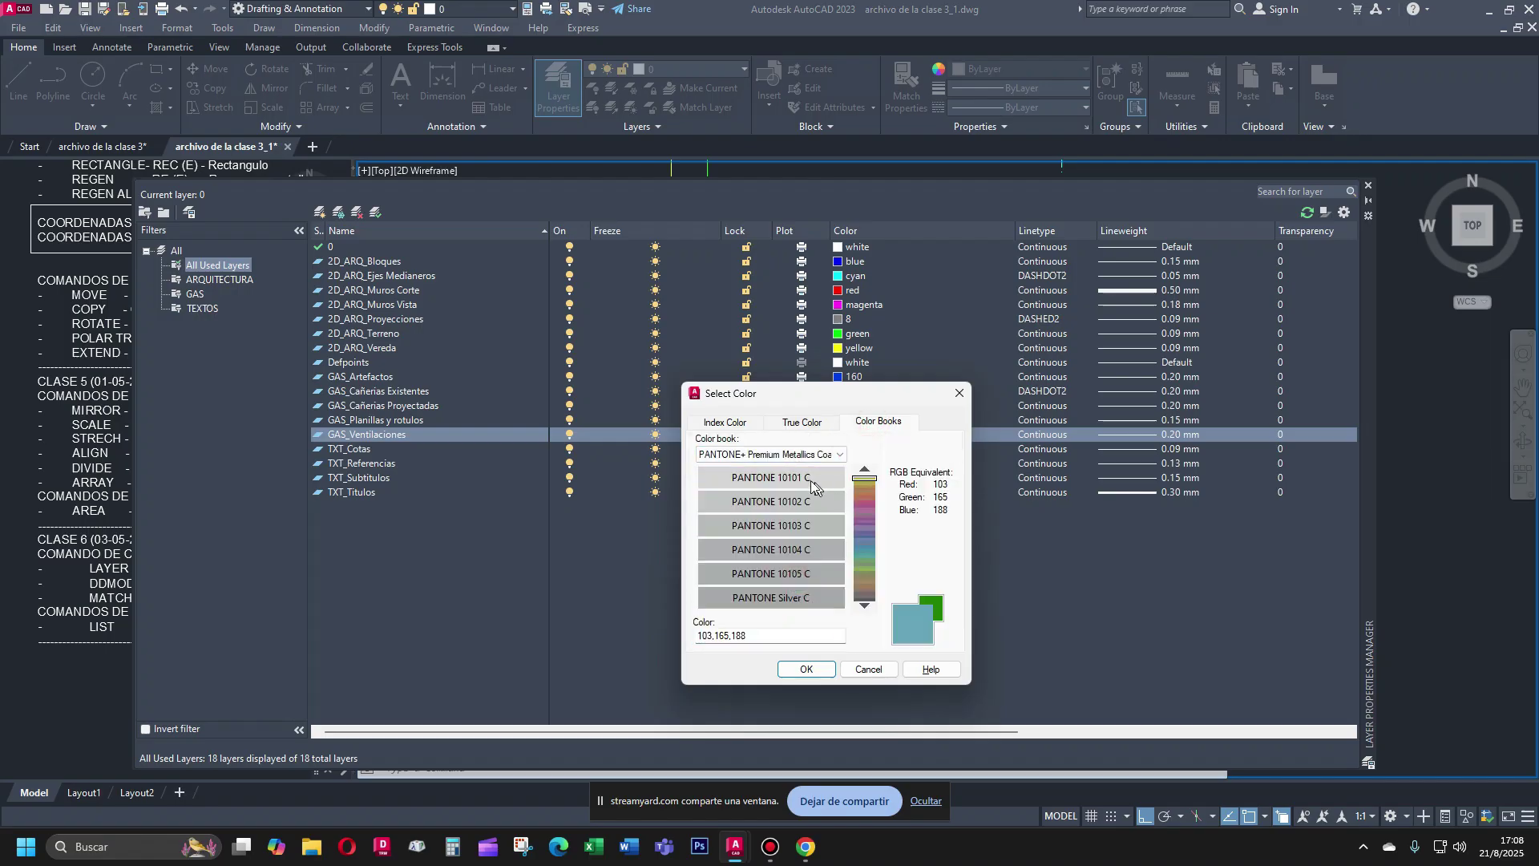
left_click(839, 454)
left_click(751, 542)
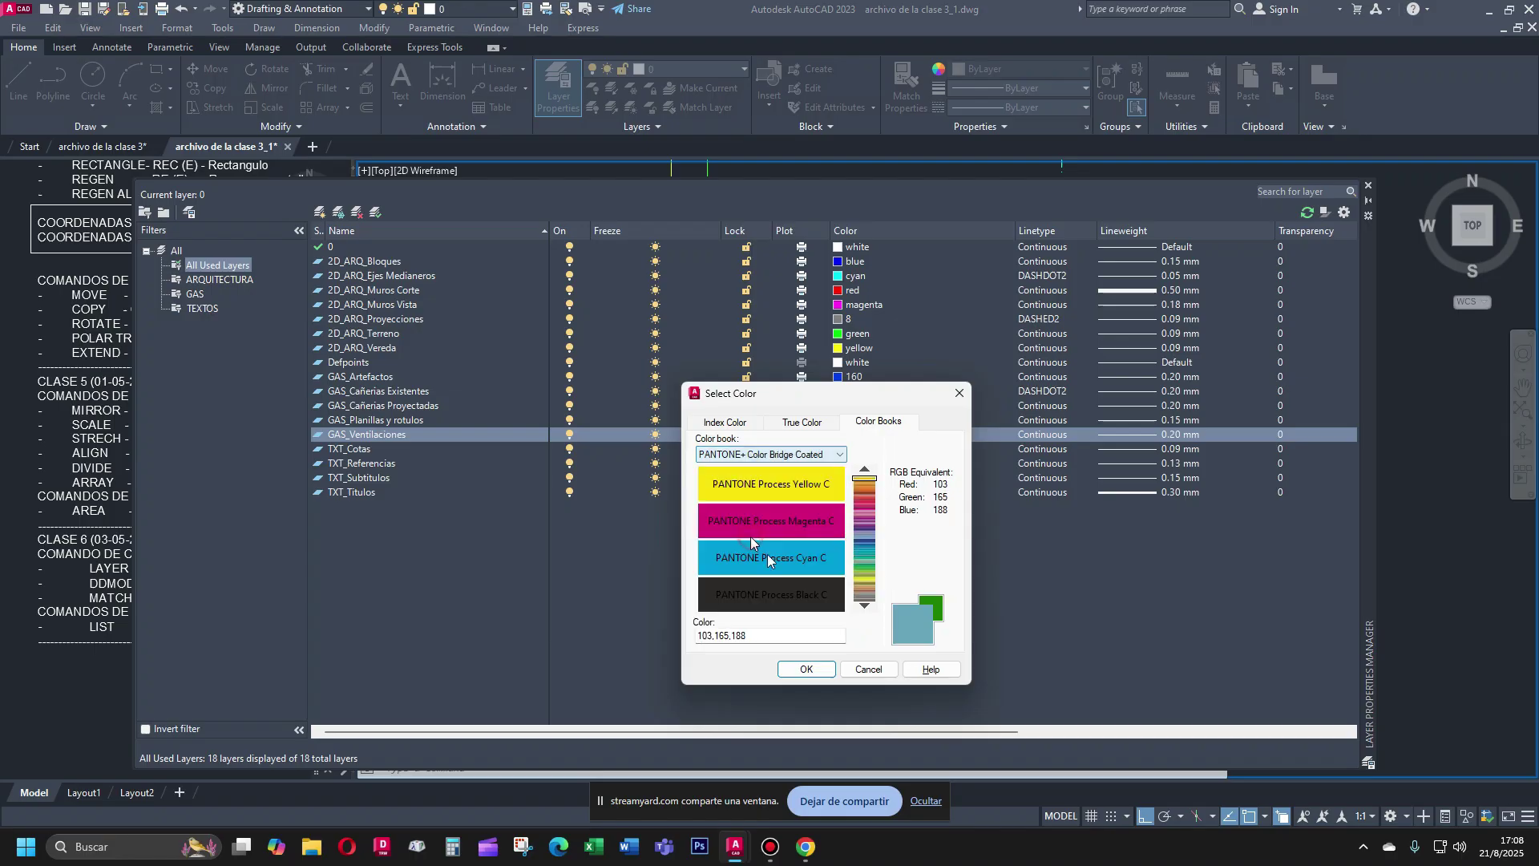
left_click(841, 455)
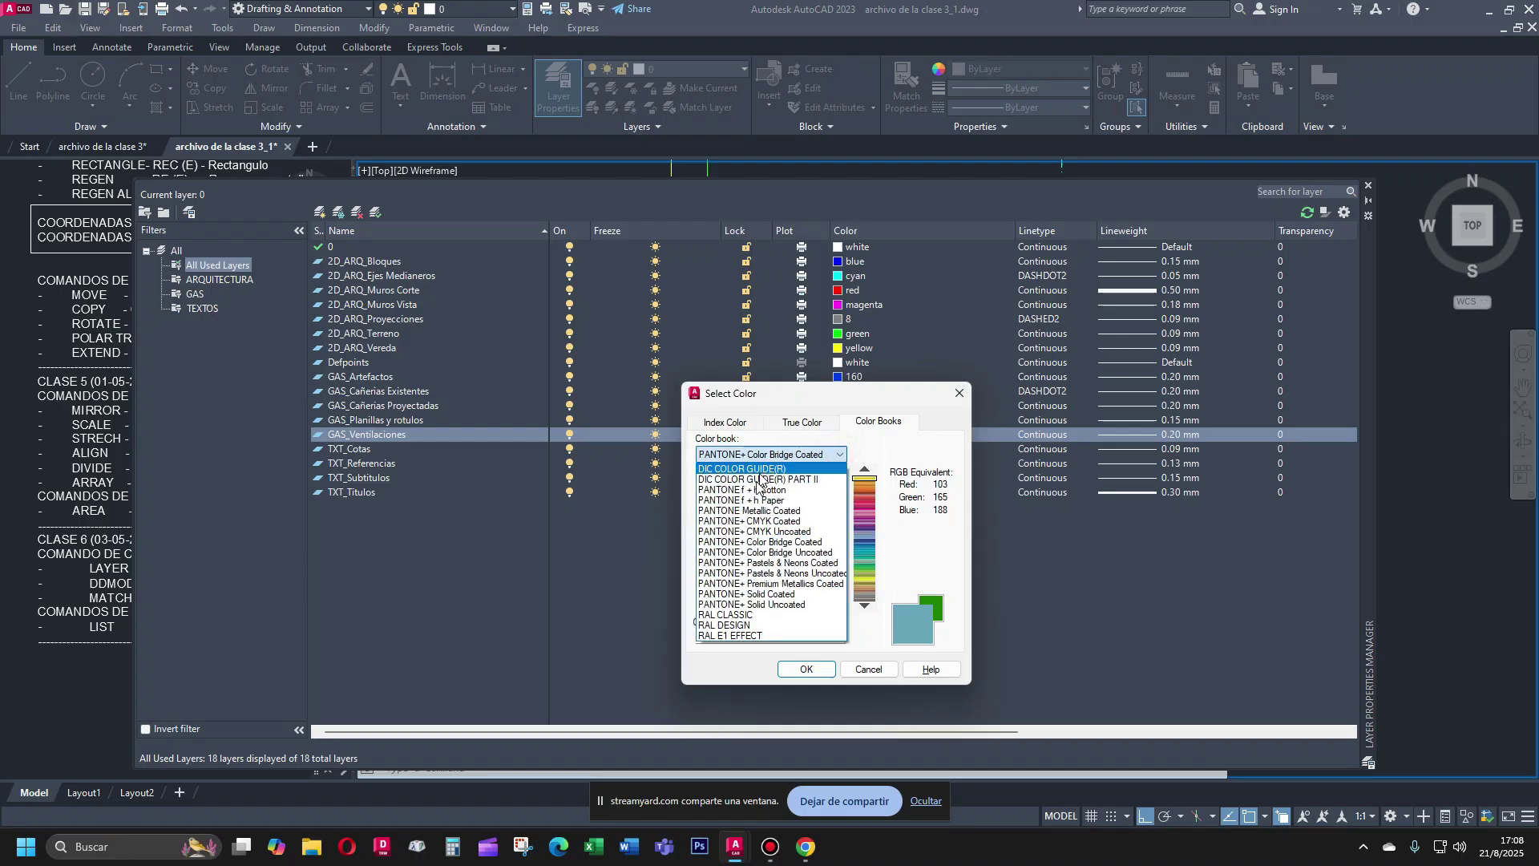
left_click(748, 687)
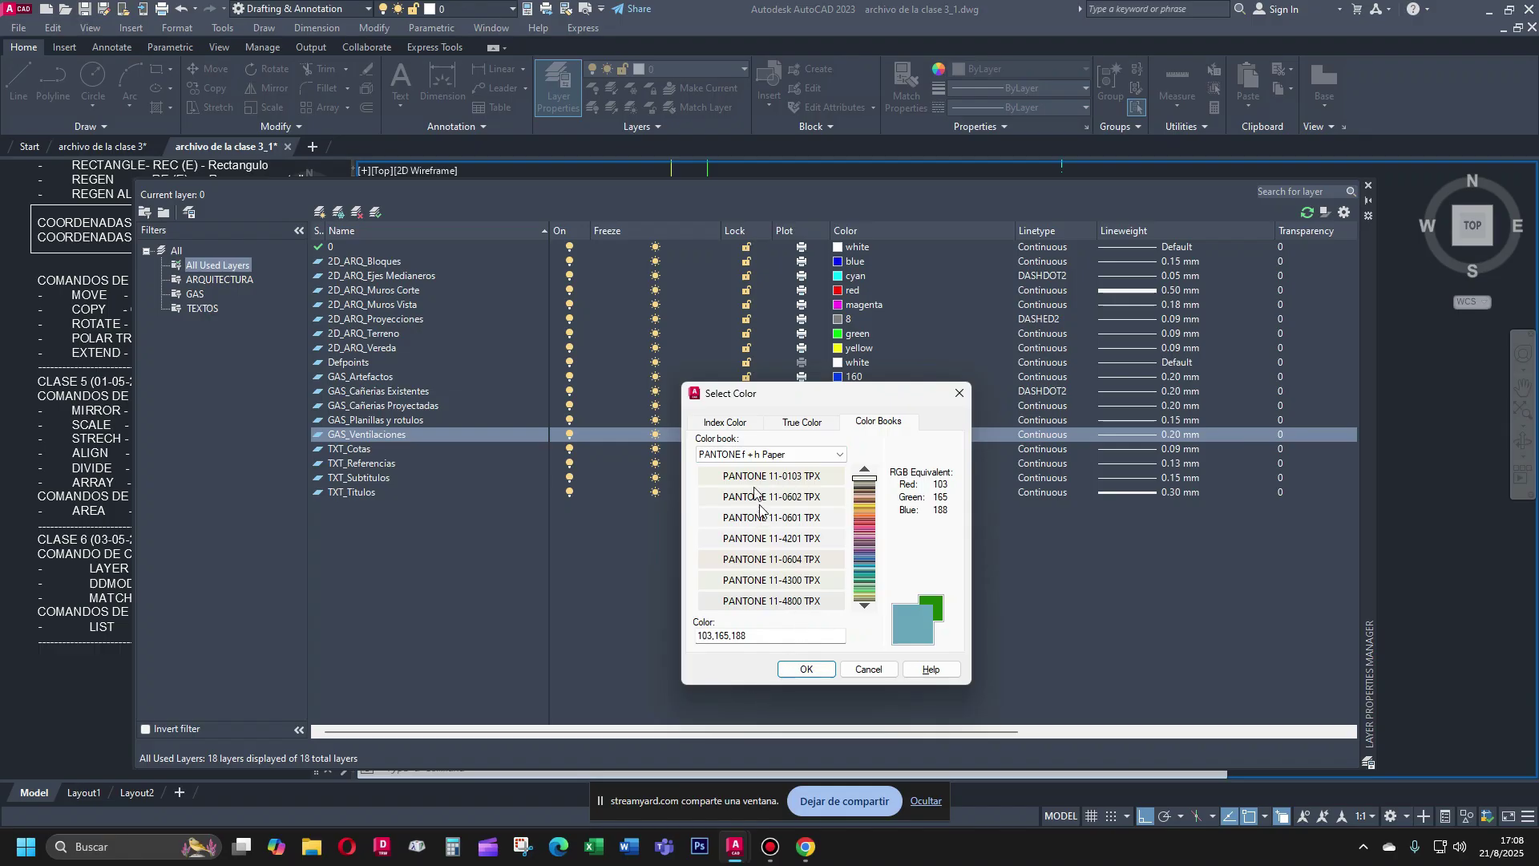
left_click(744, 434)
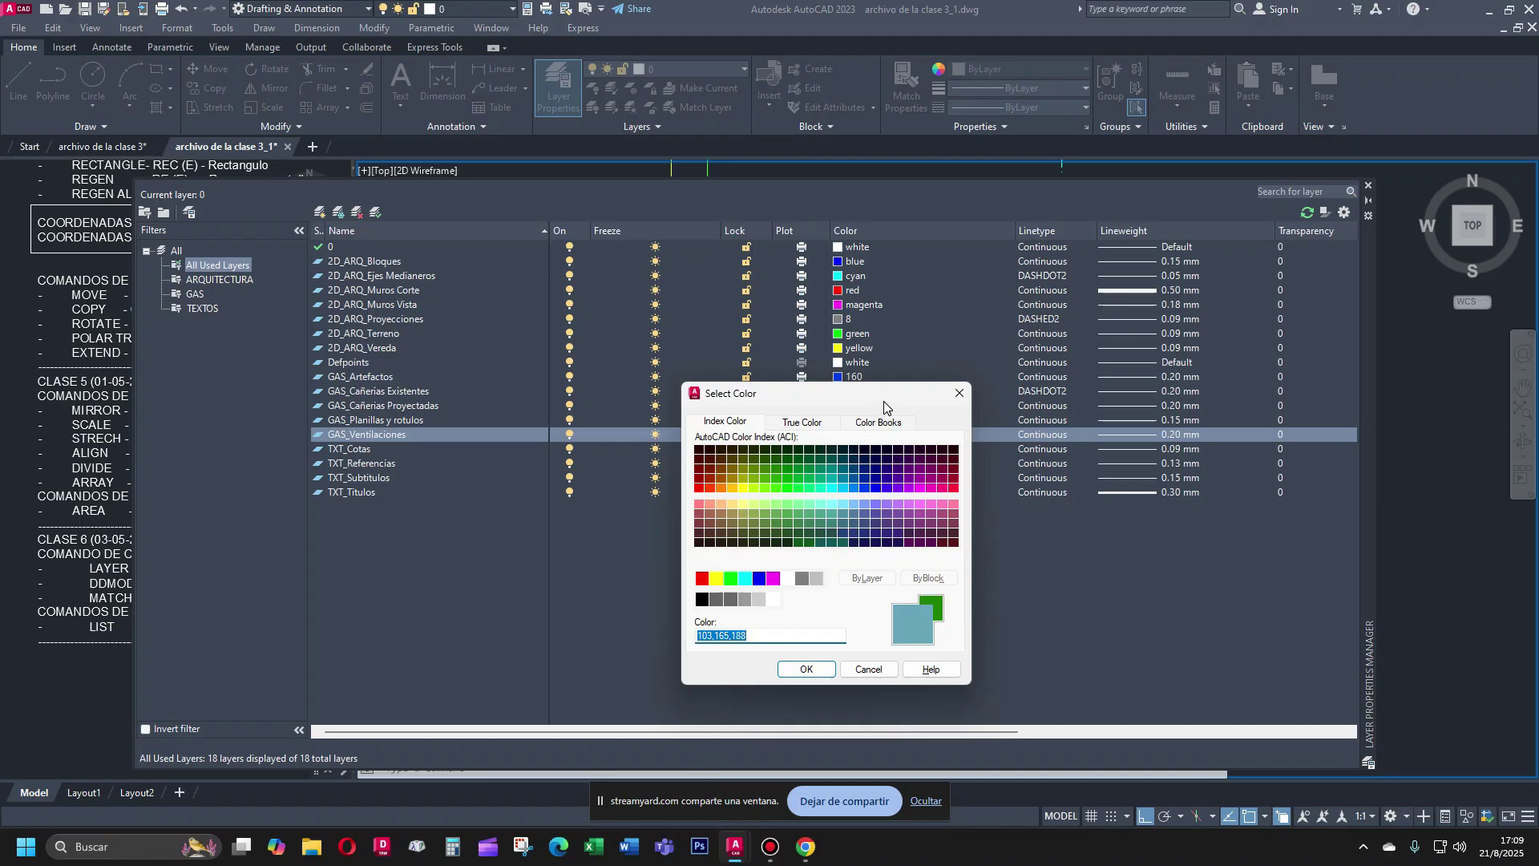
left_click(960, 393)
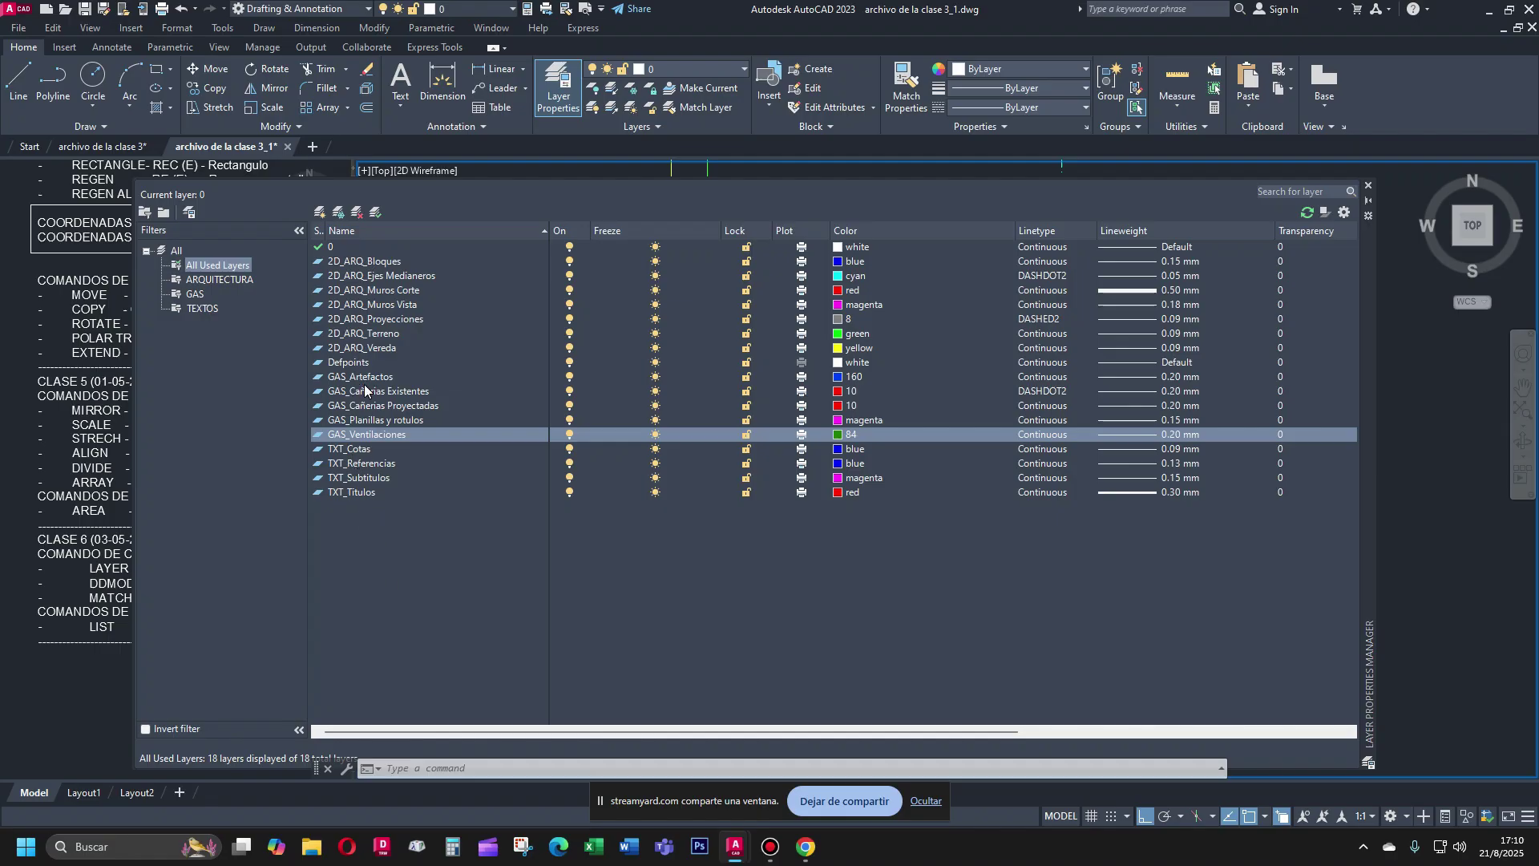
Examine layers 0, Defpoints and GAS_Artefactos in the Layer Properties Manager, and close it
left_click(334, 248)
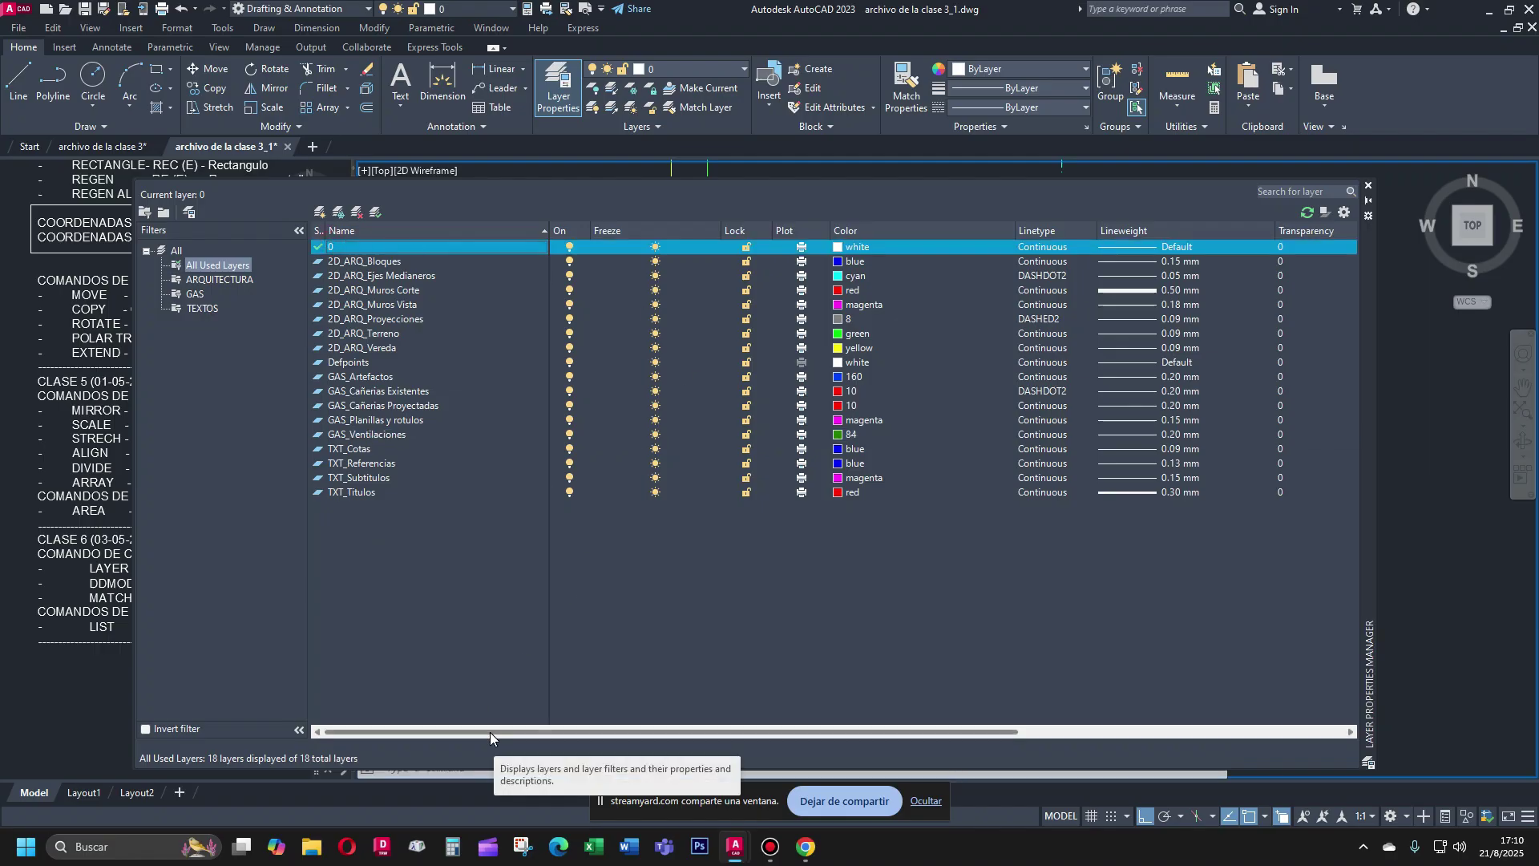
left_click(369, 363)
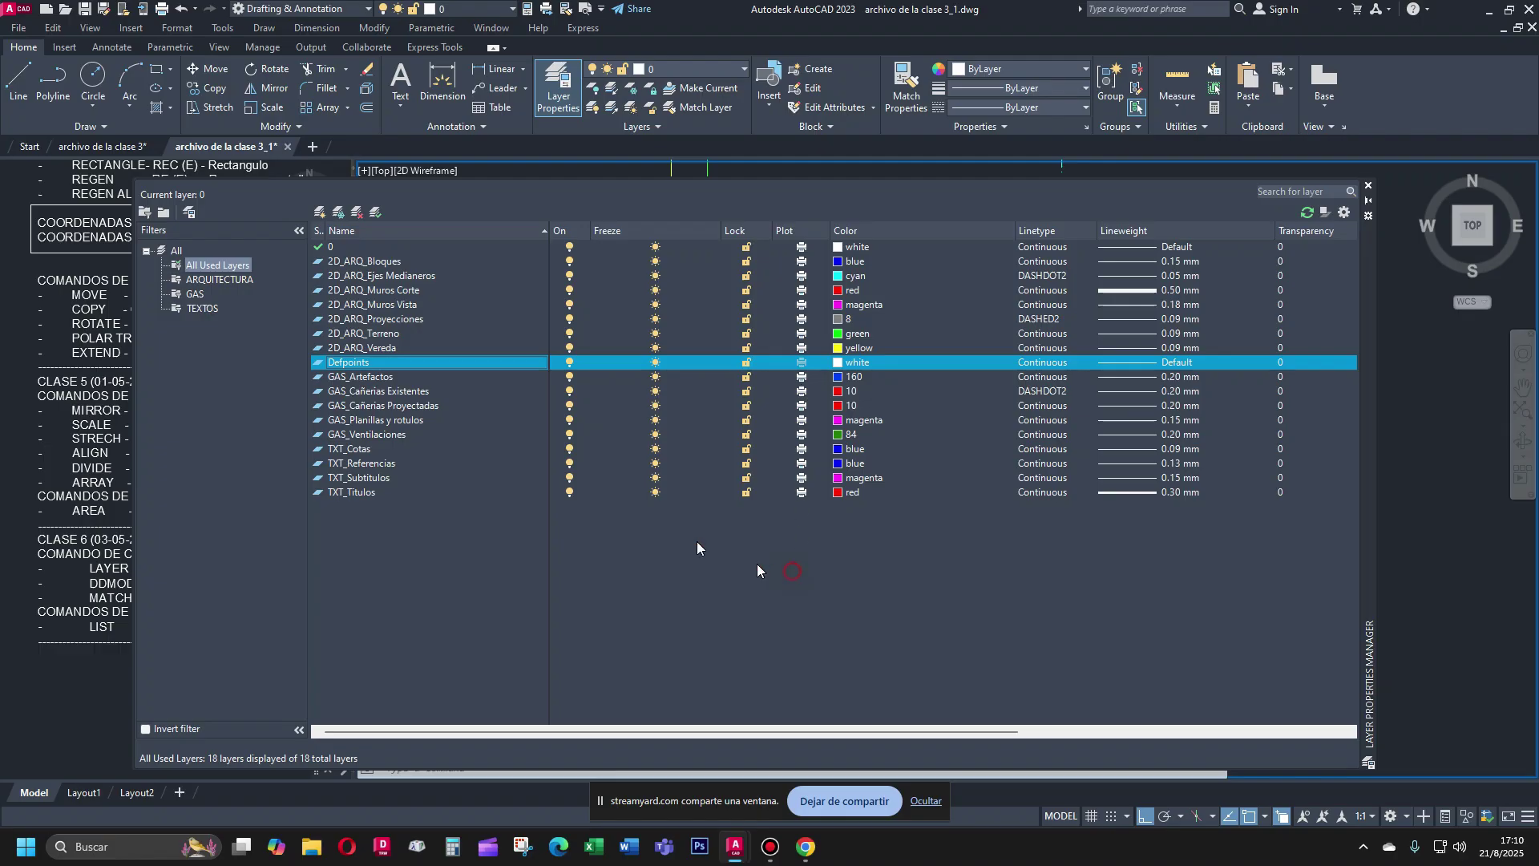
left_click(356, 377)
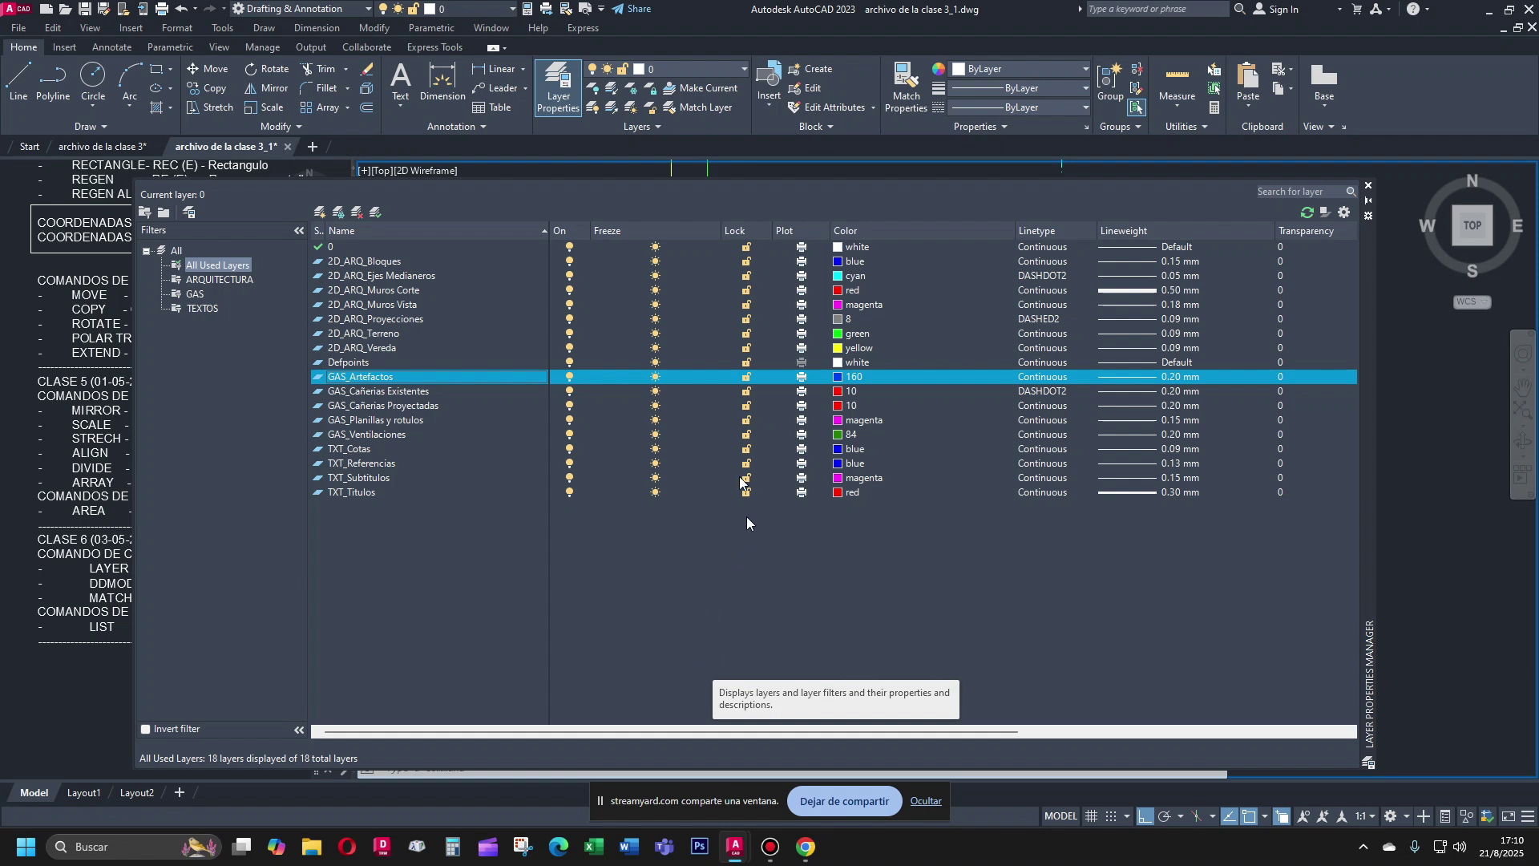
left_click(382, 362)
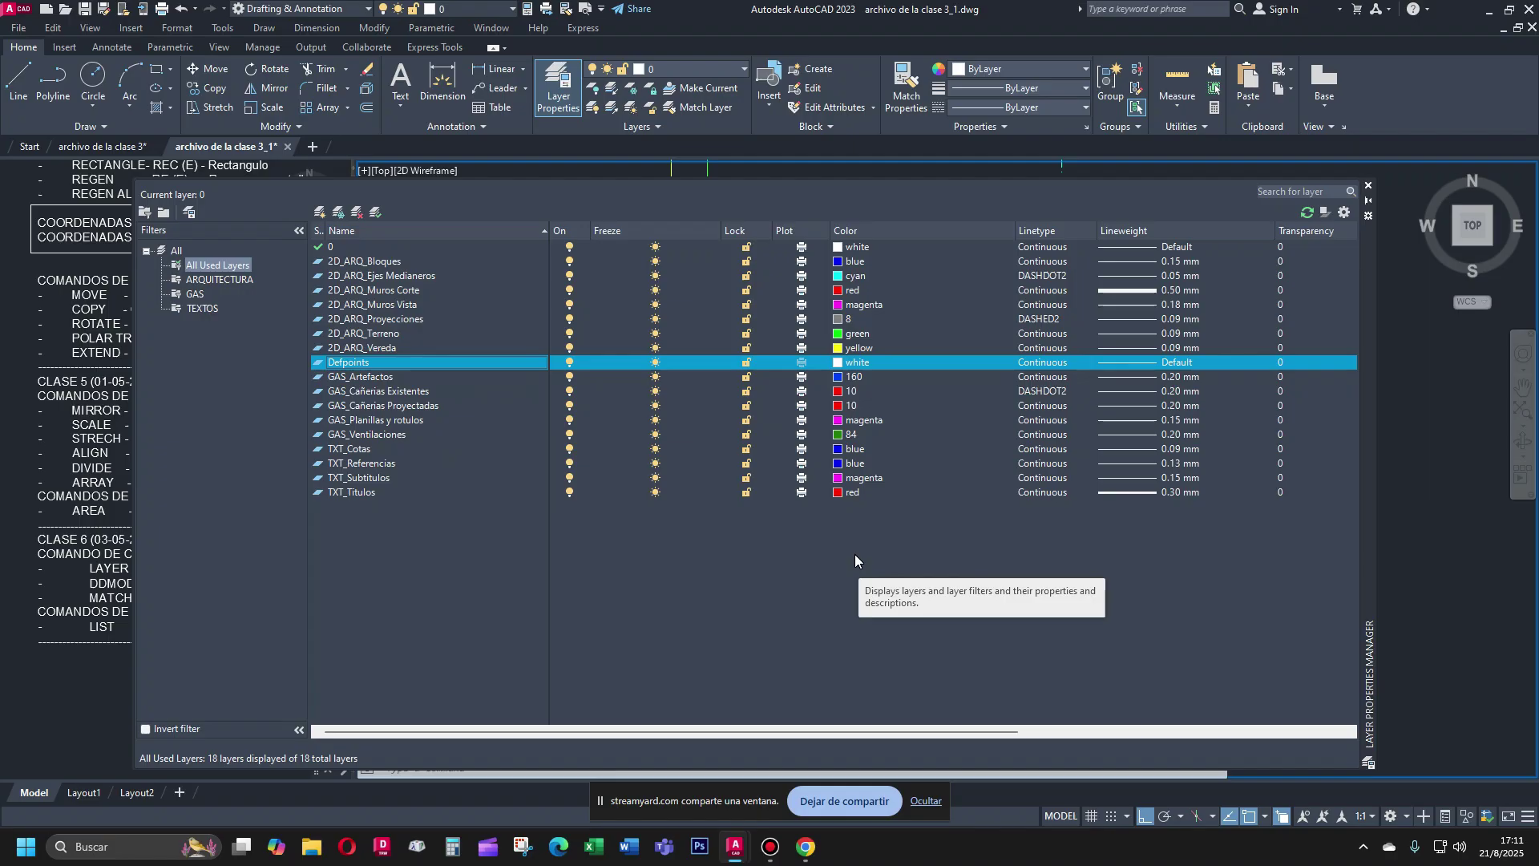
left_click(1369, 190)
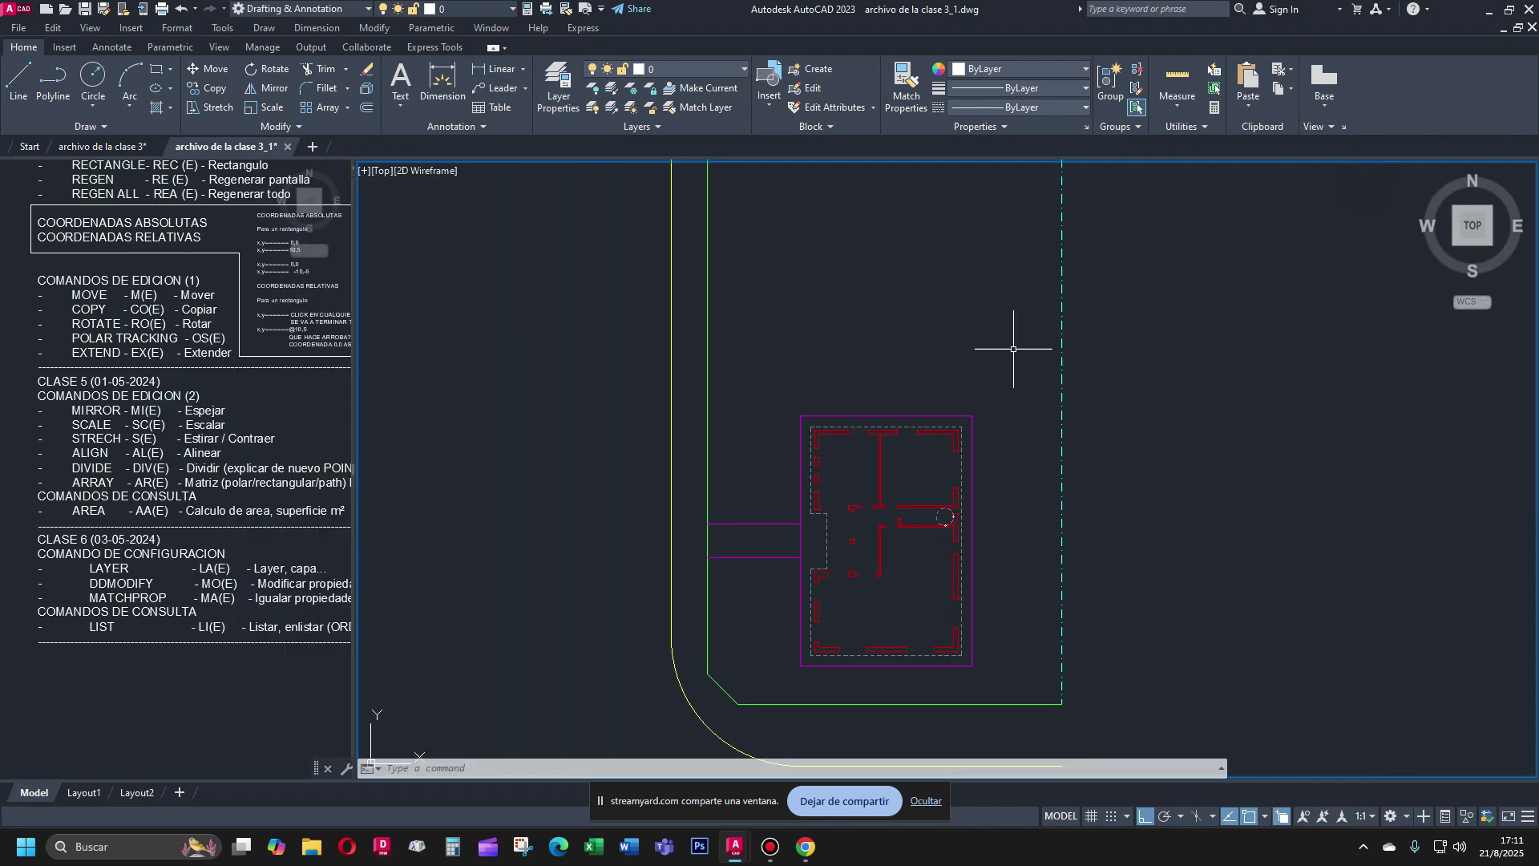
Filter the layers by the TEXTOS group and check which layers the drawing's layer list offers
left_click(743, 70)
type("la")
key("Return")
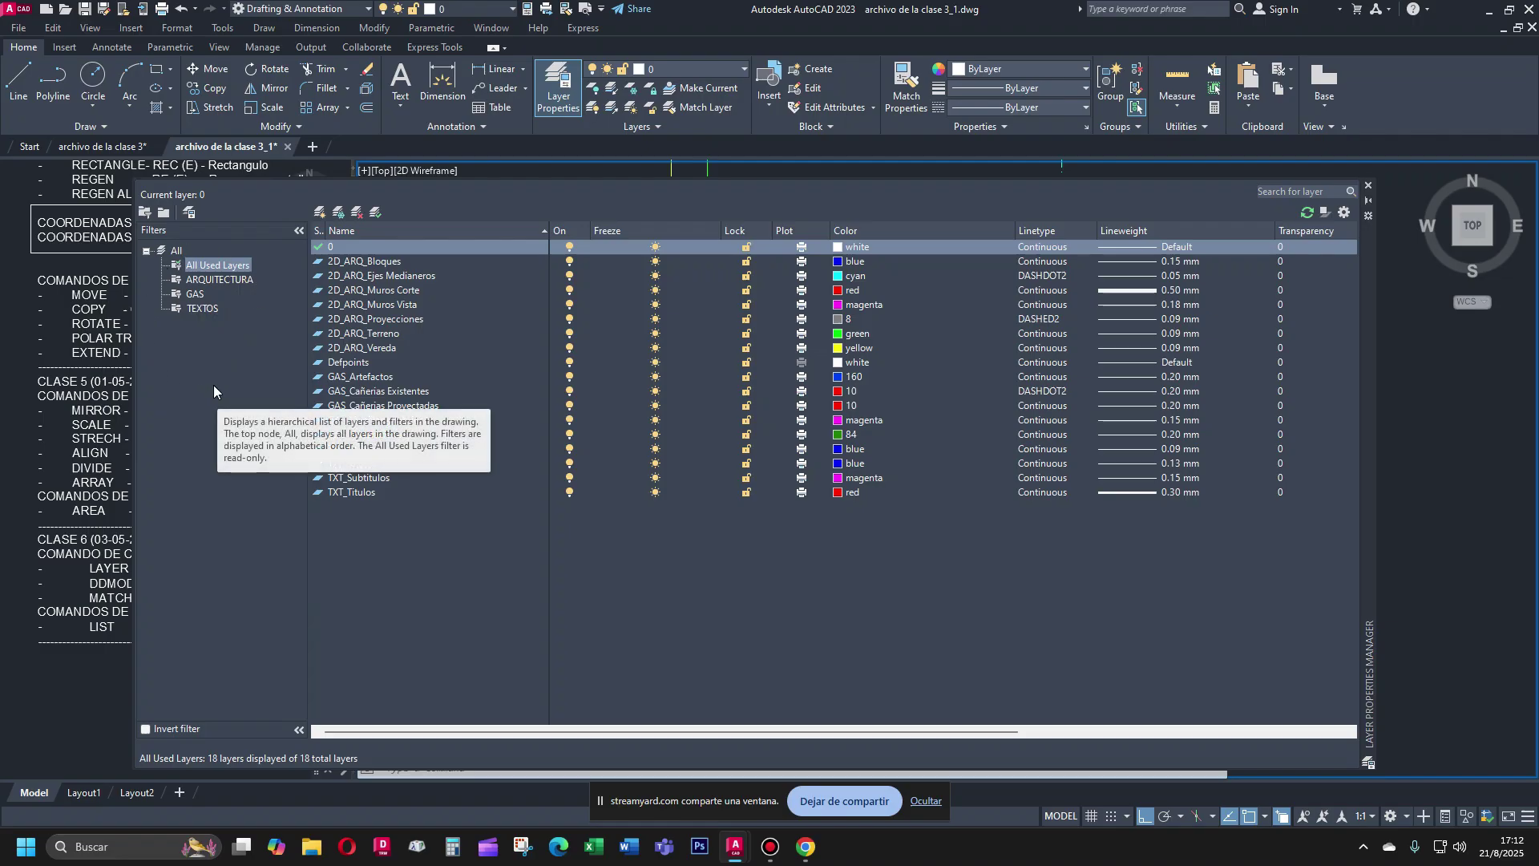
left_click(195, 308)
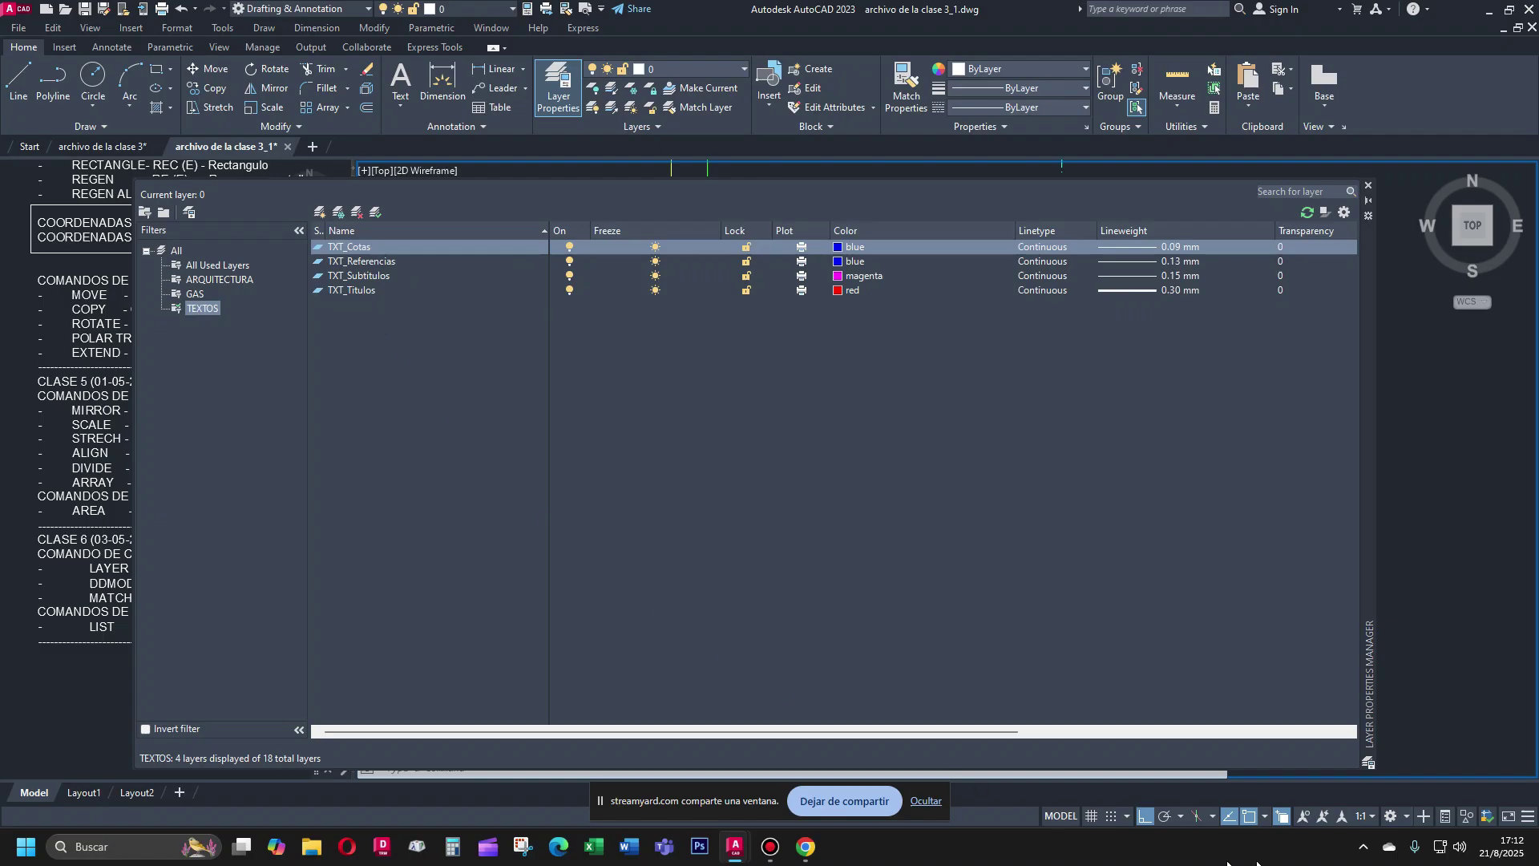
left_click(1368, 185)
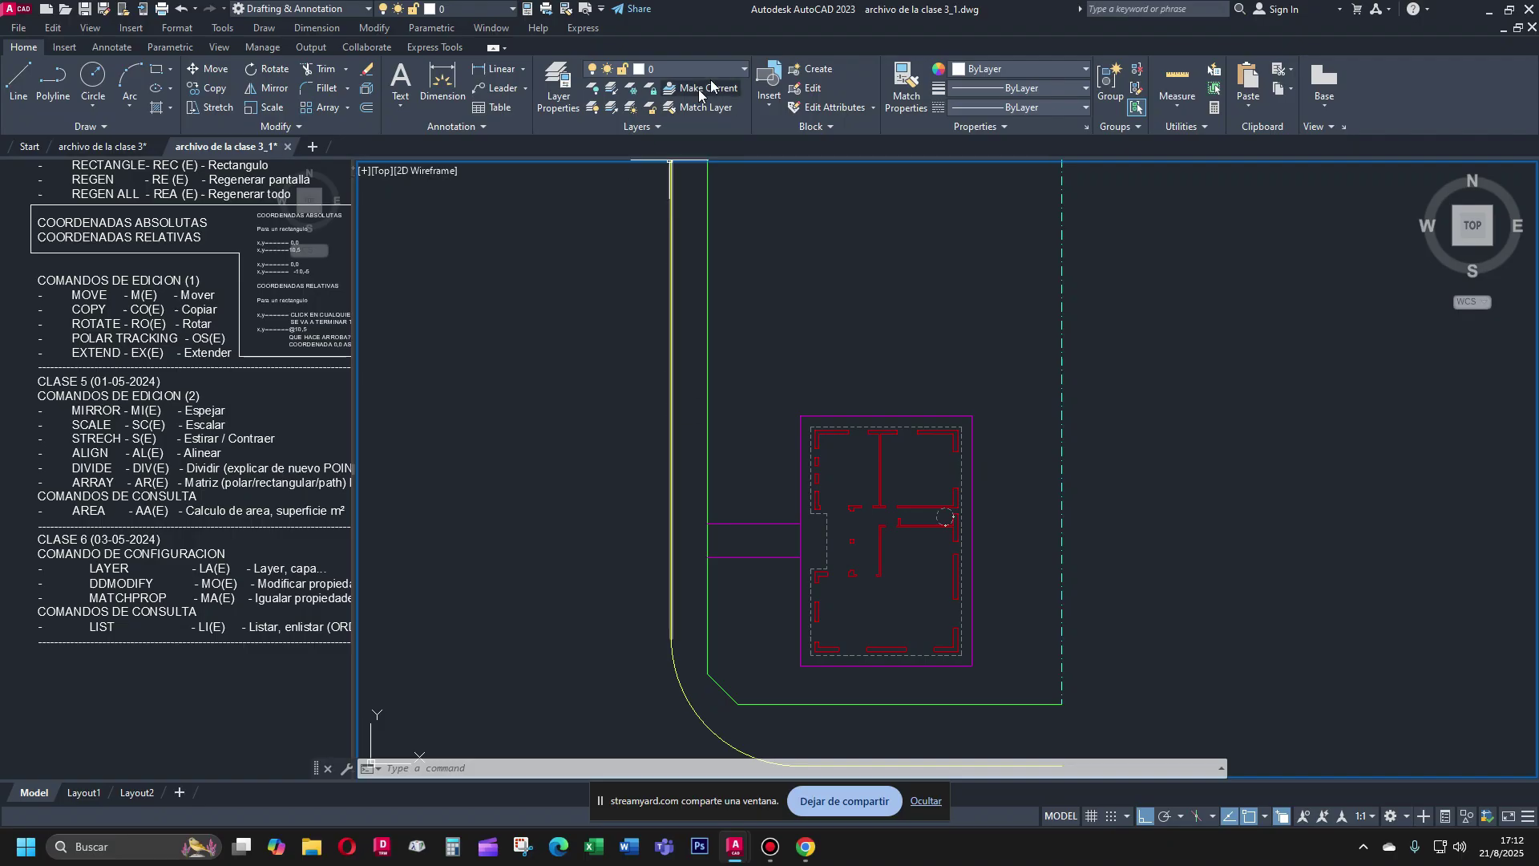
left_click(743, 70)
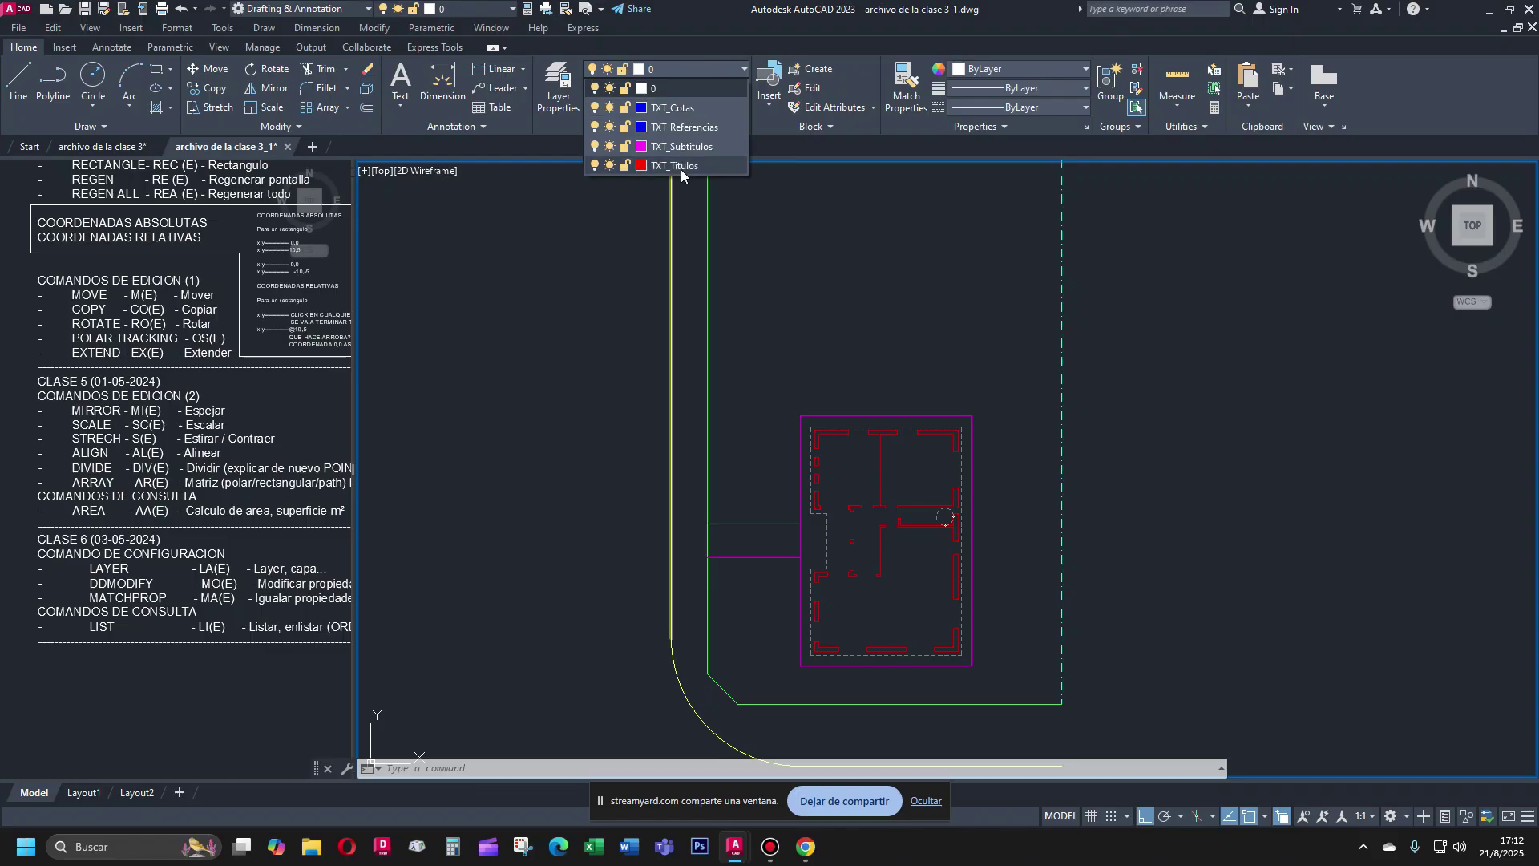
left_click(503, 374)
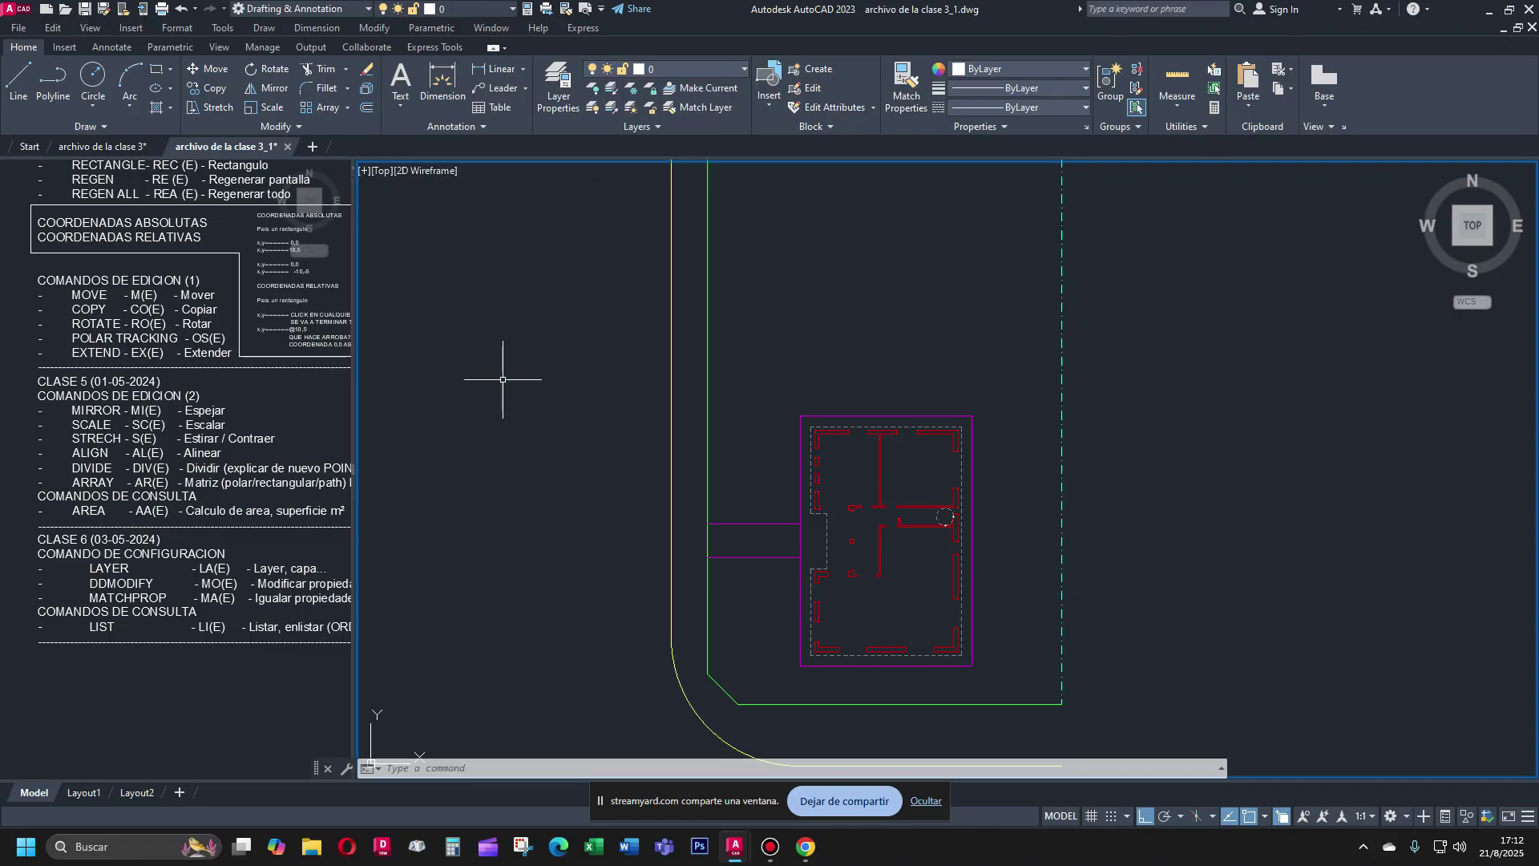
Restore the All Used Layers filter and check the drawing's layer list again
type("la")
key("Return")
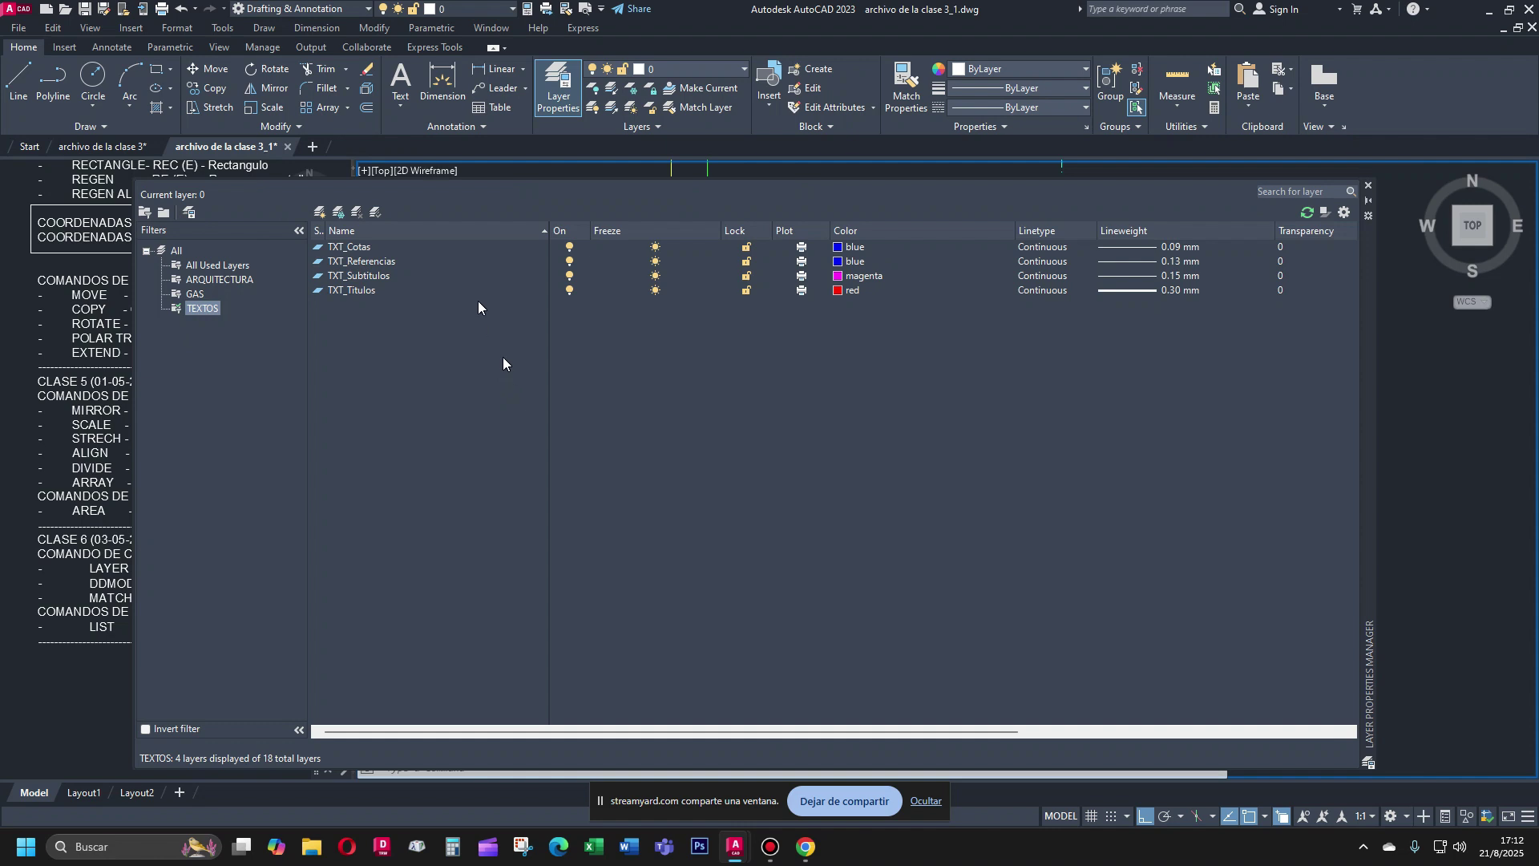
left_click(218, 265)
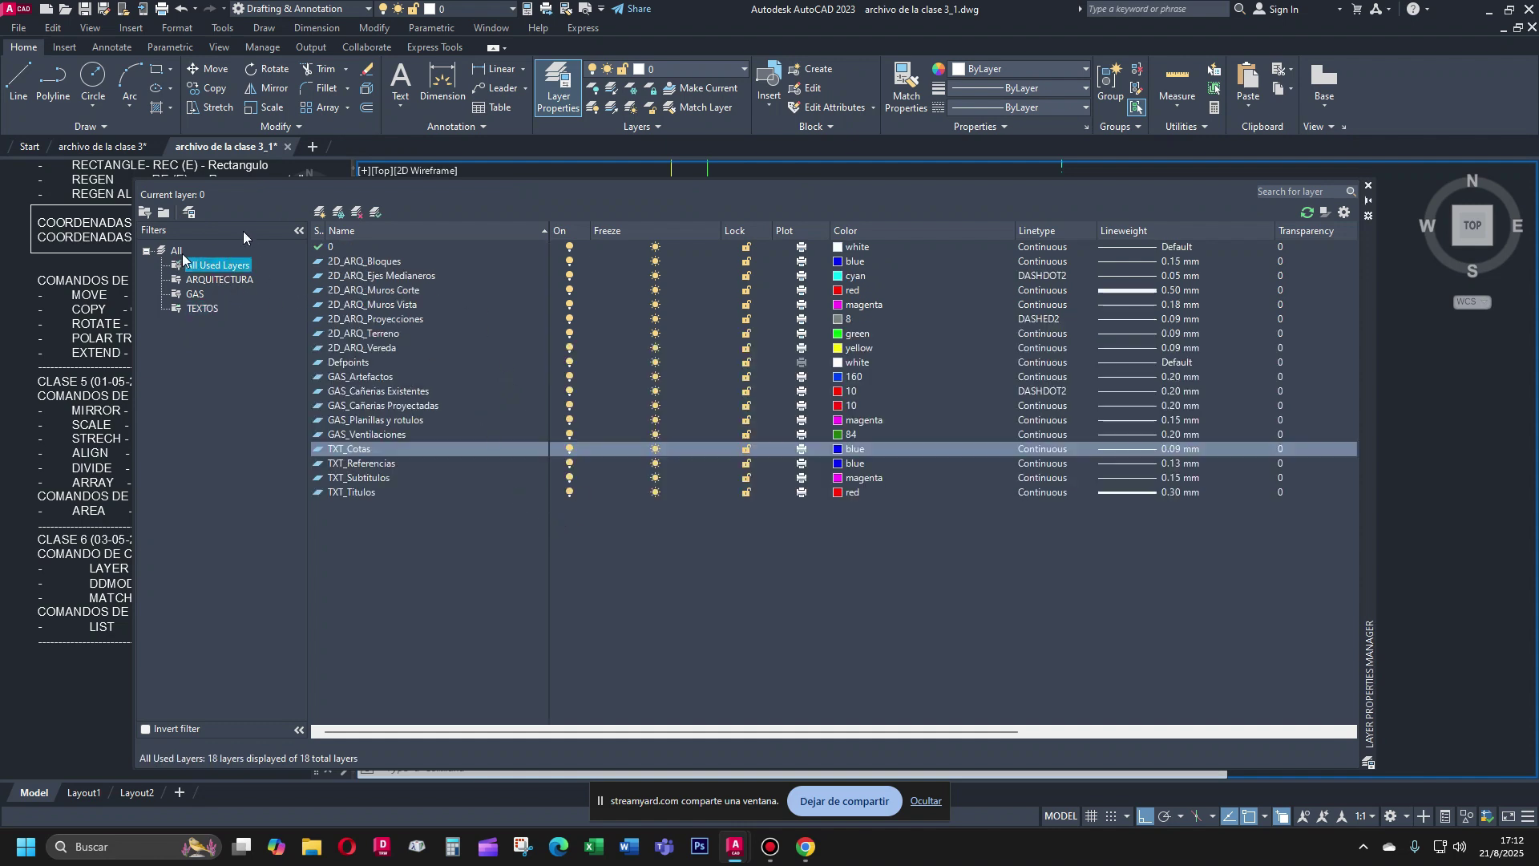
left_click(1369, 186)
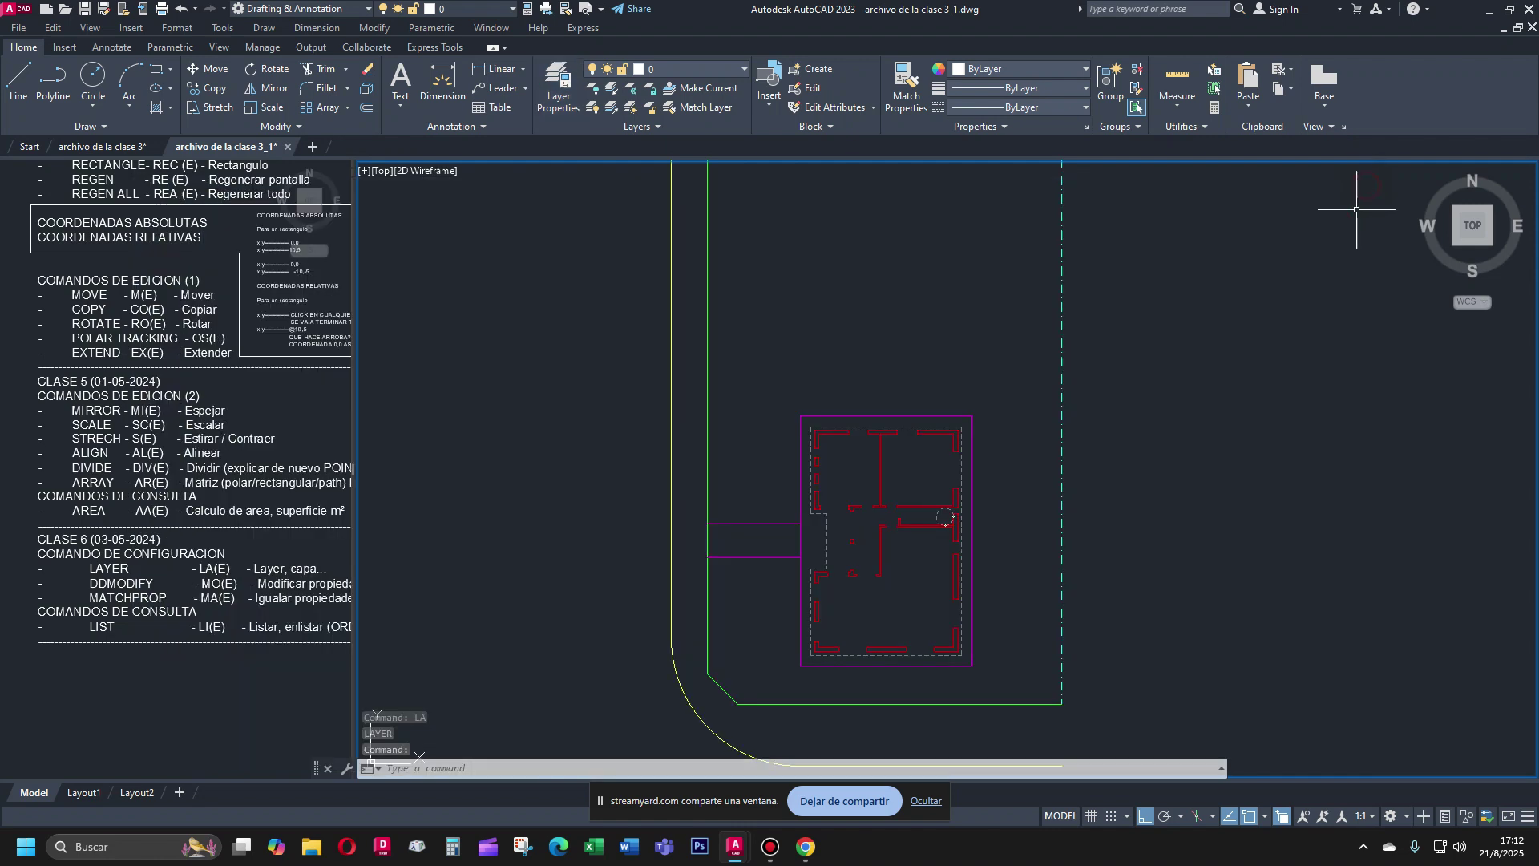
left_click(742, 72)
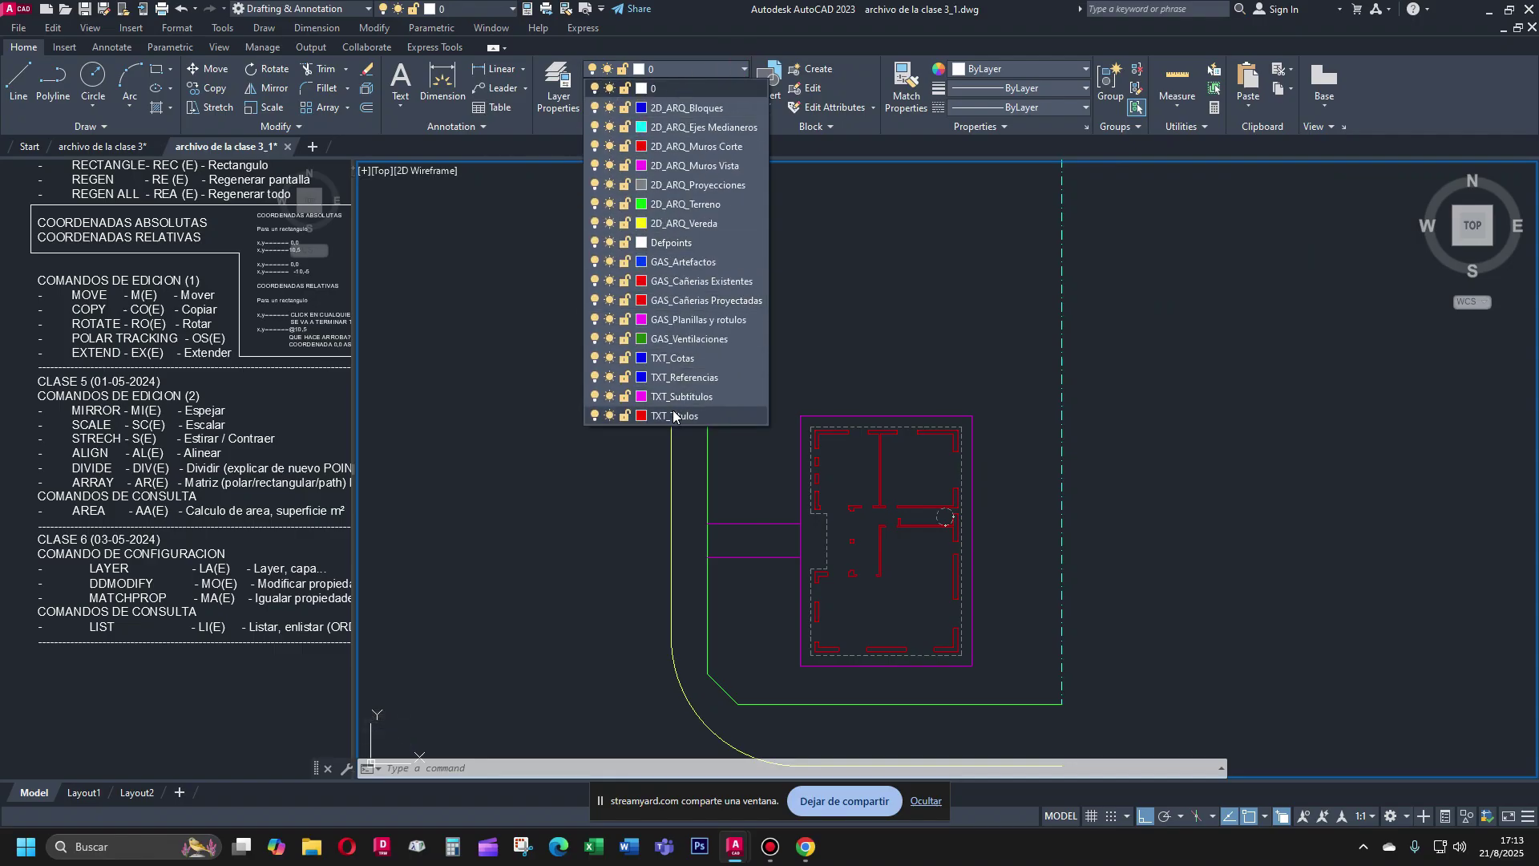
Switch to the drawing archivo de la clase 3 and inspect its layers in the Layer Properties Manager
left_click(134, 153)
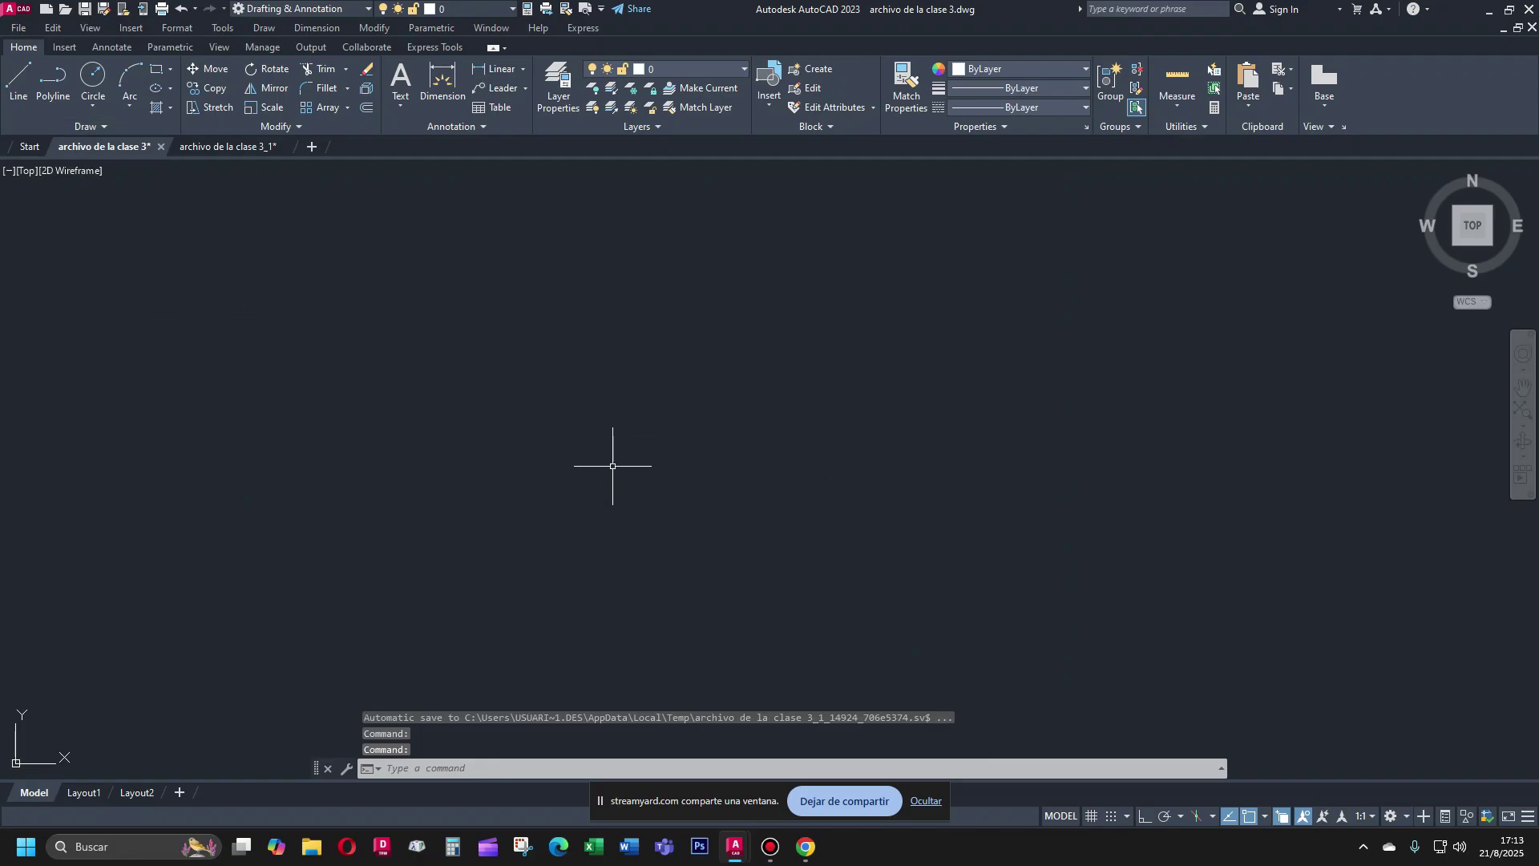
type("la")
key("Return")
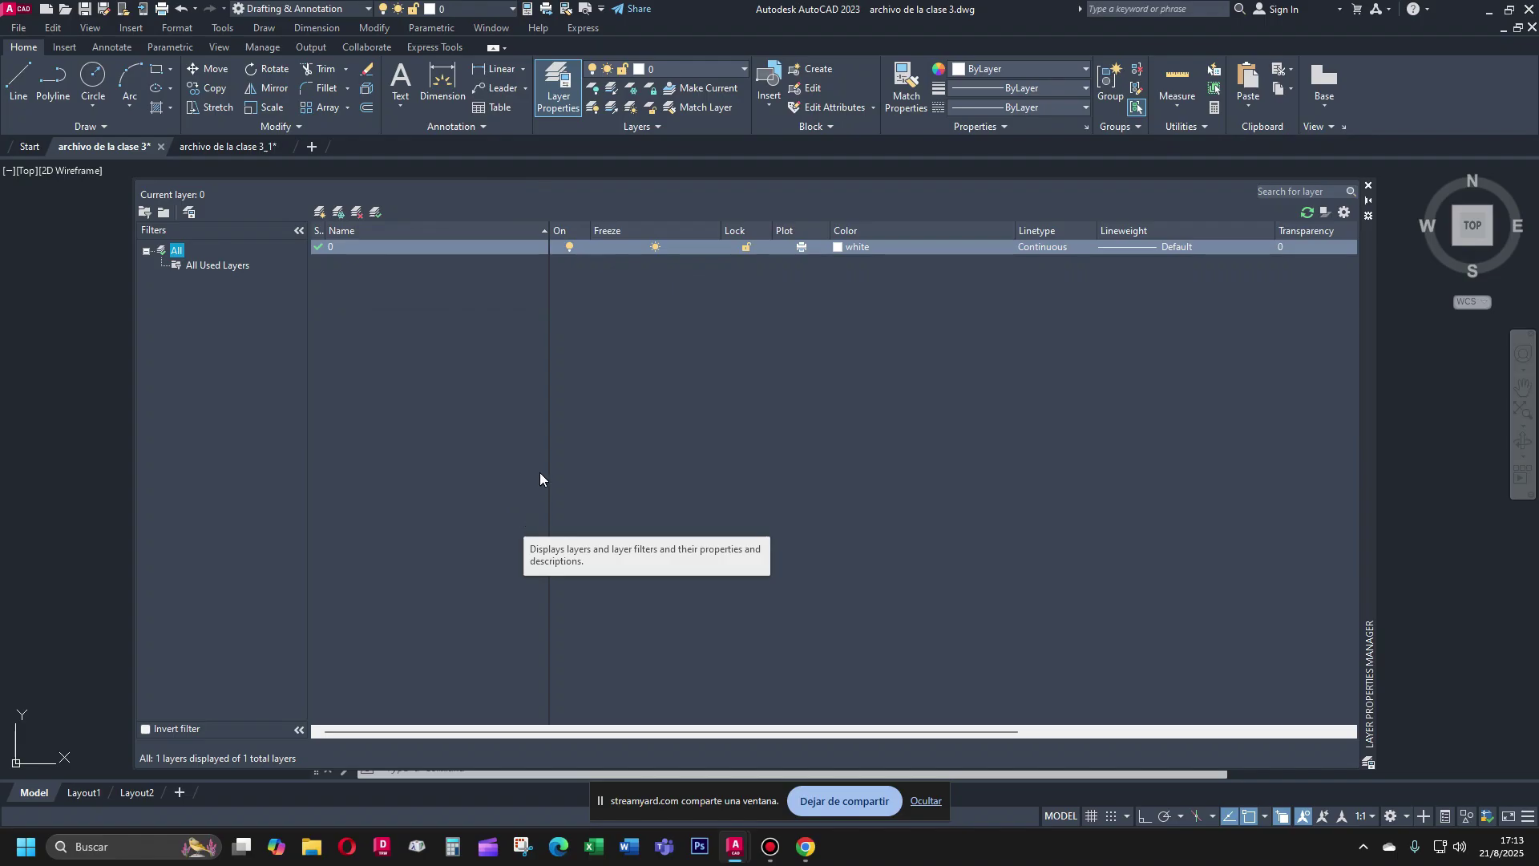
left_click(1368, 185)
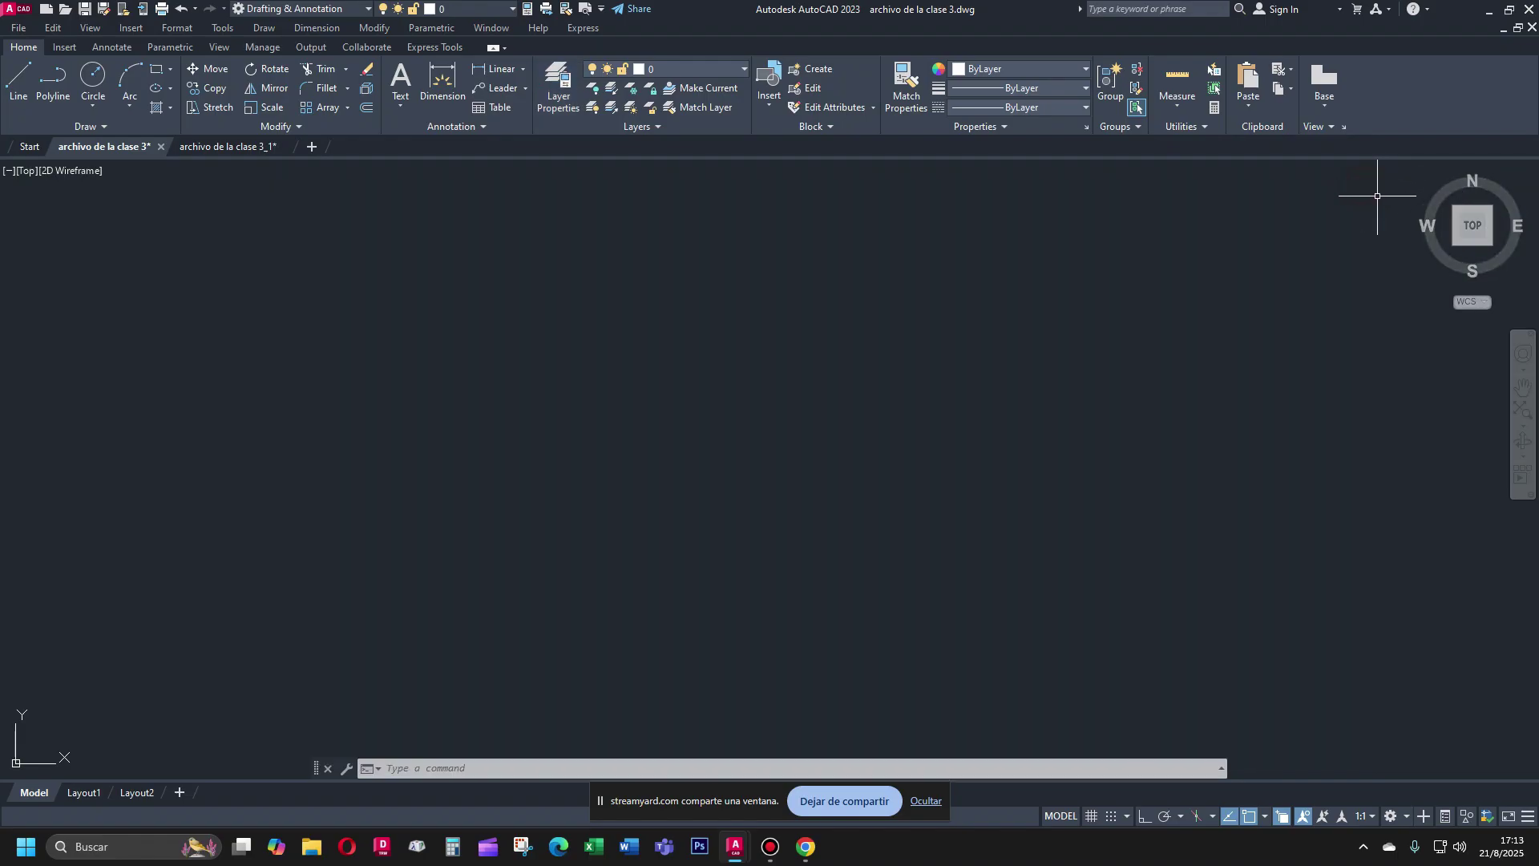
Create a new layer named ARQ_Muros Corte in the Layer Properties Manager
left_click(551, 83)
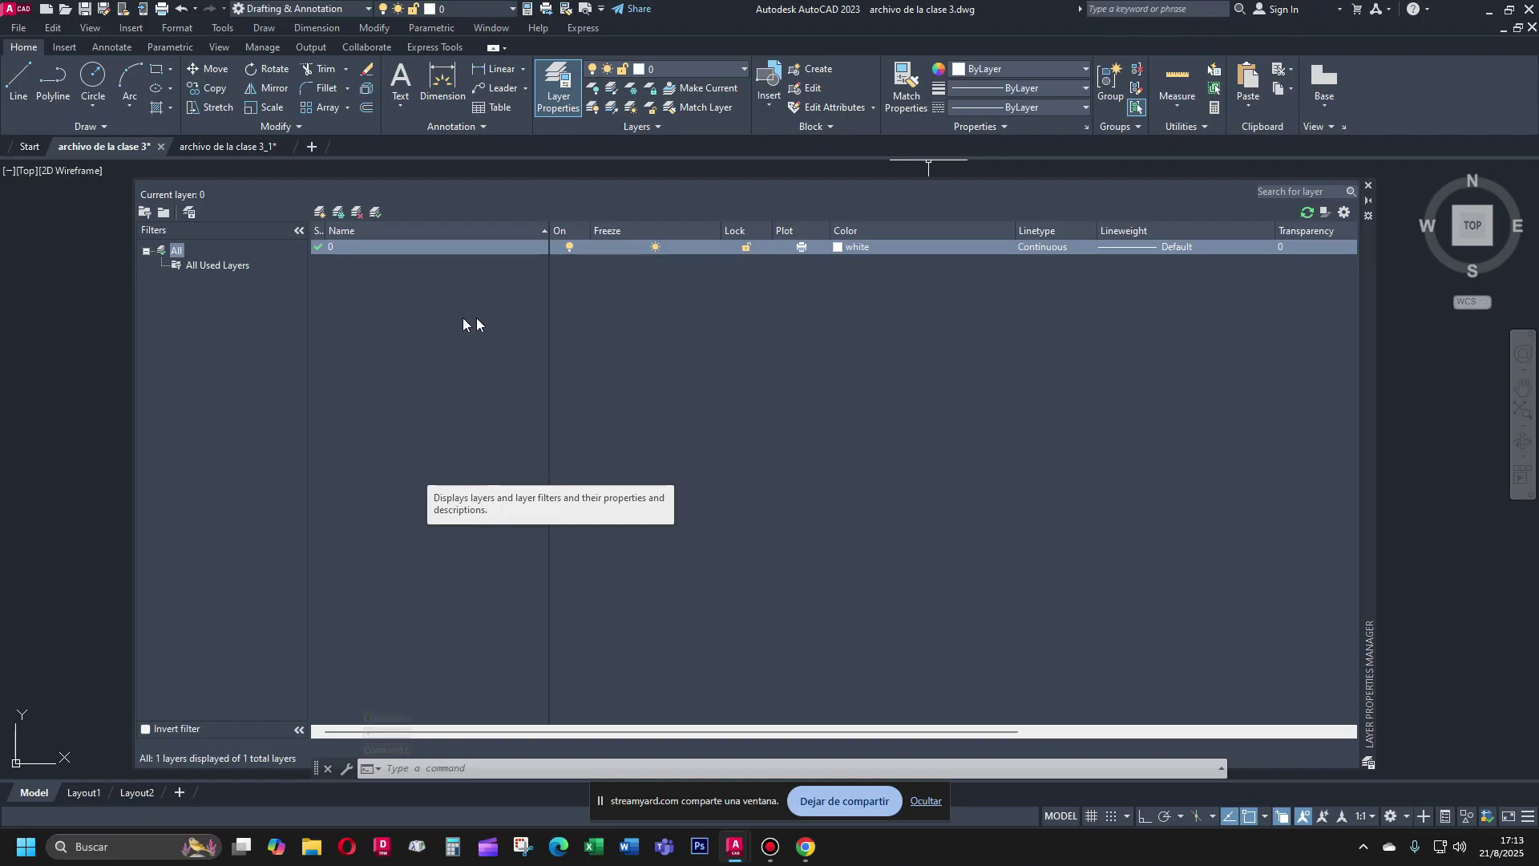
left_click(320, 213)
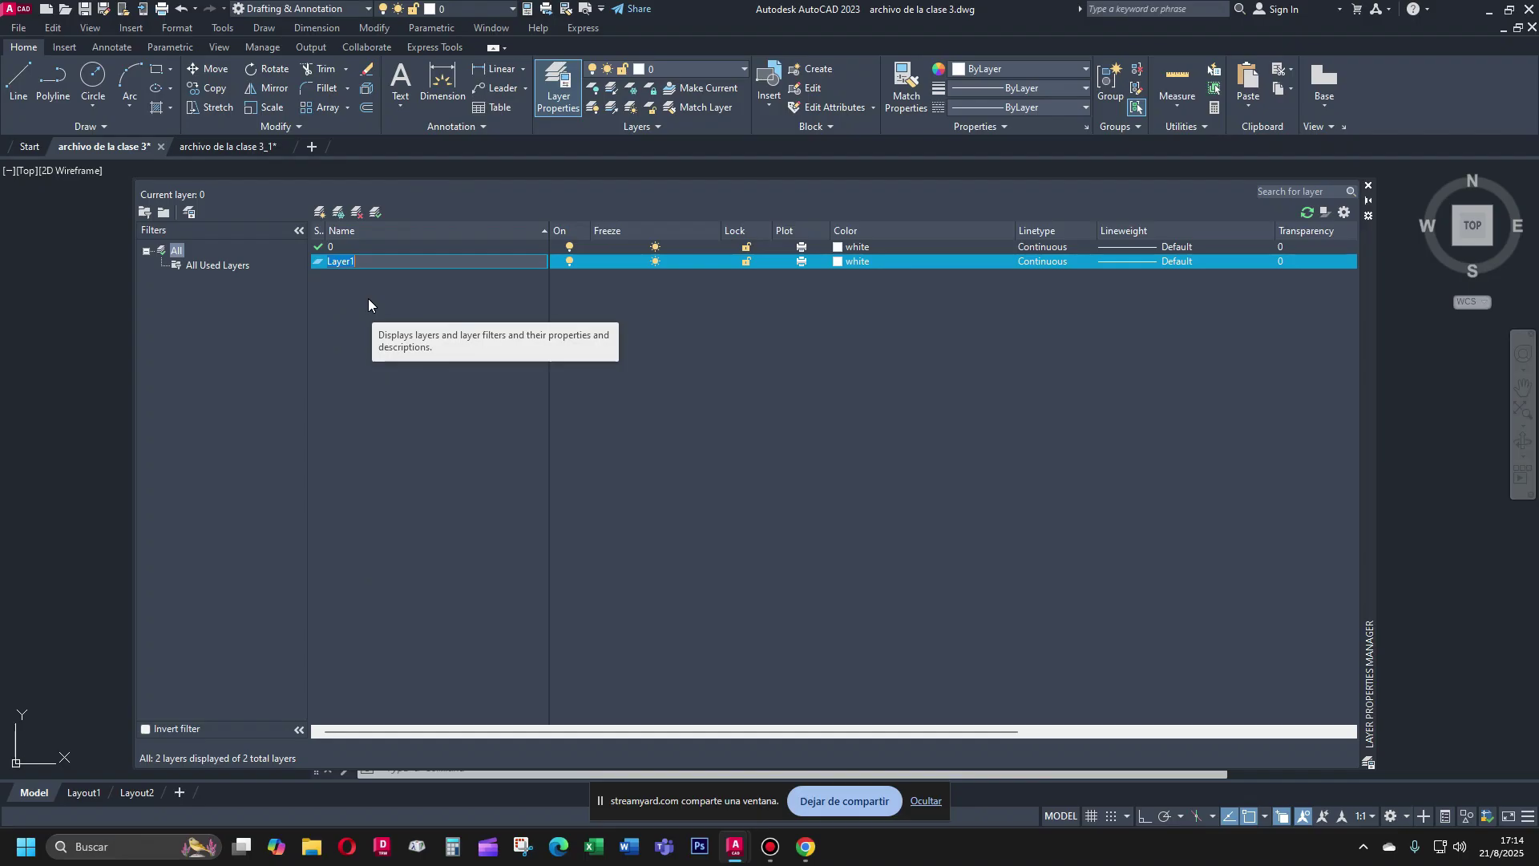
type("aRQ")
type("_Muros Corte")
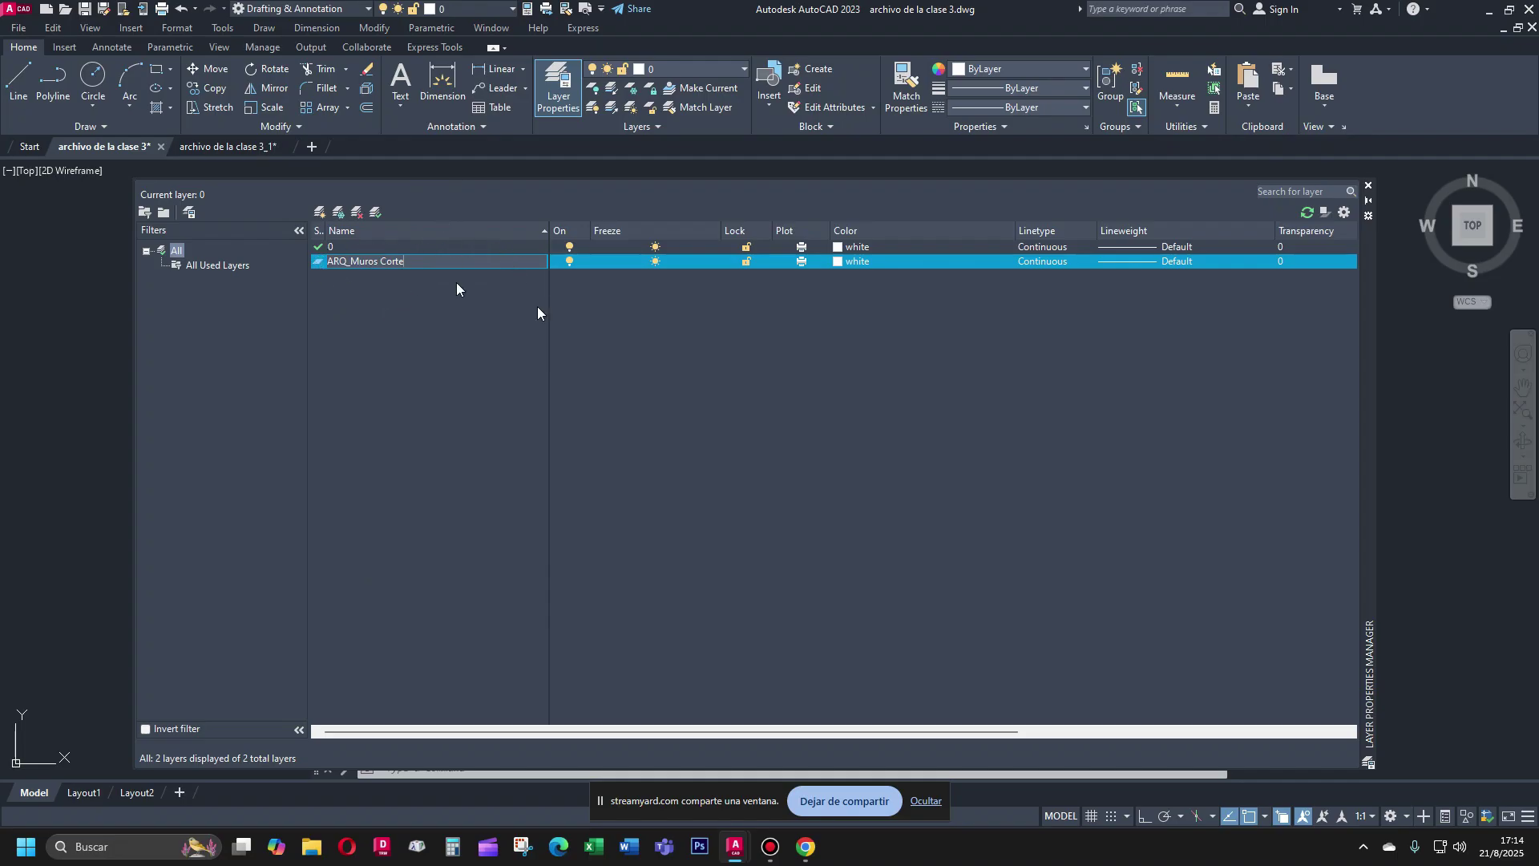
key("Return")
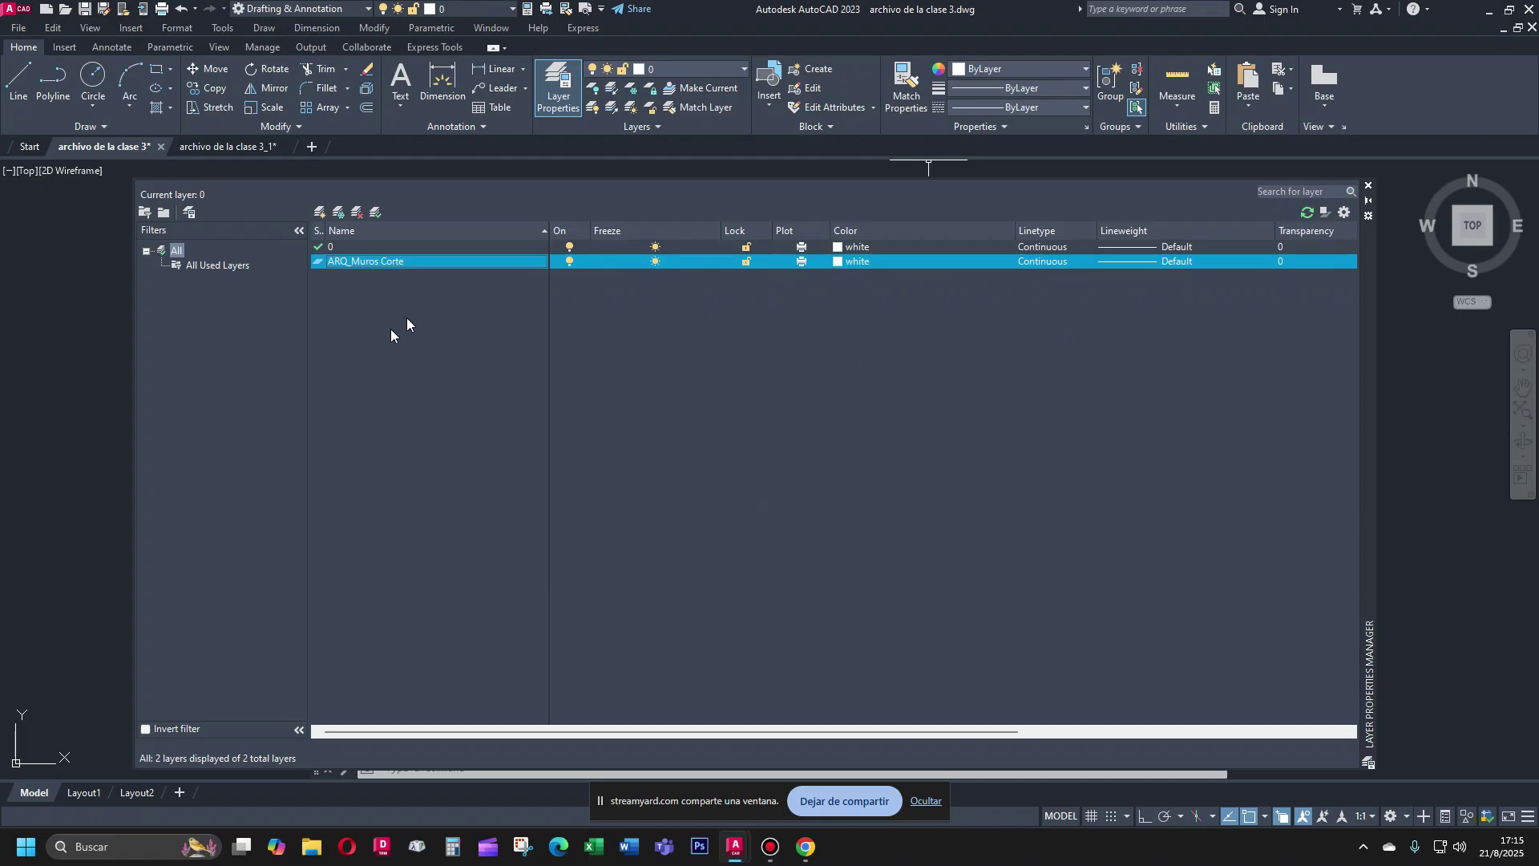
Set the color of the ARQ_Muros Corte layer to red from the index colors
left_click(838, 263)
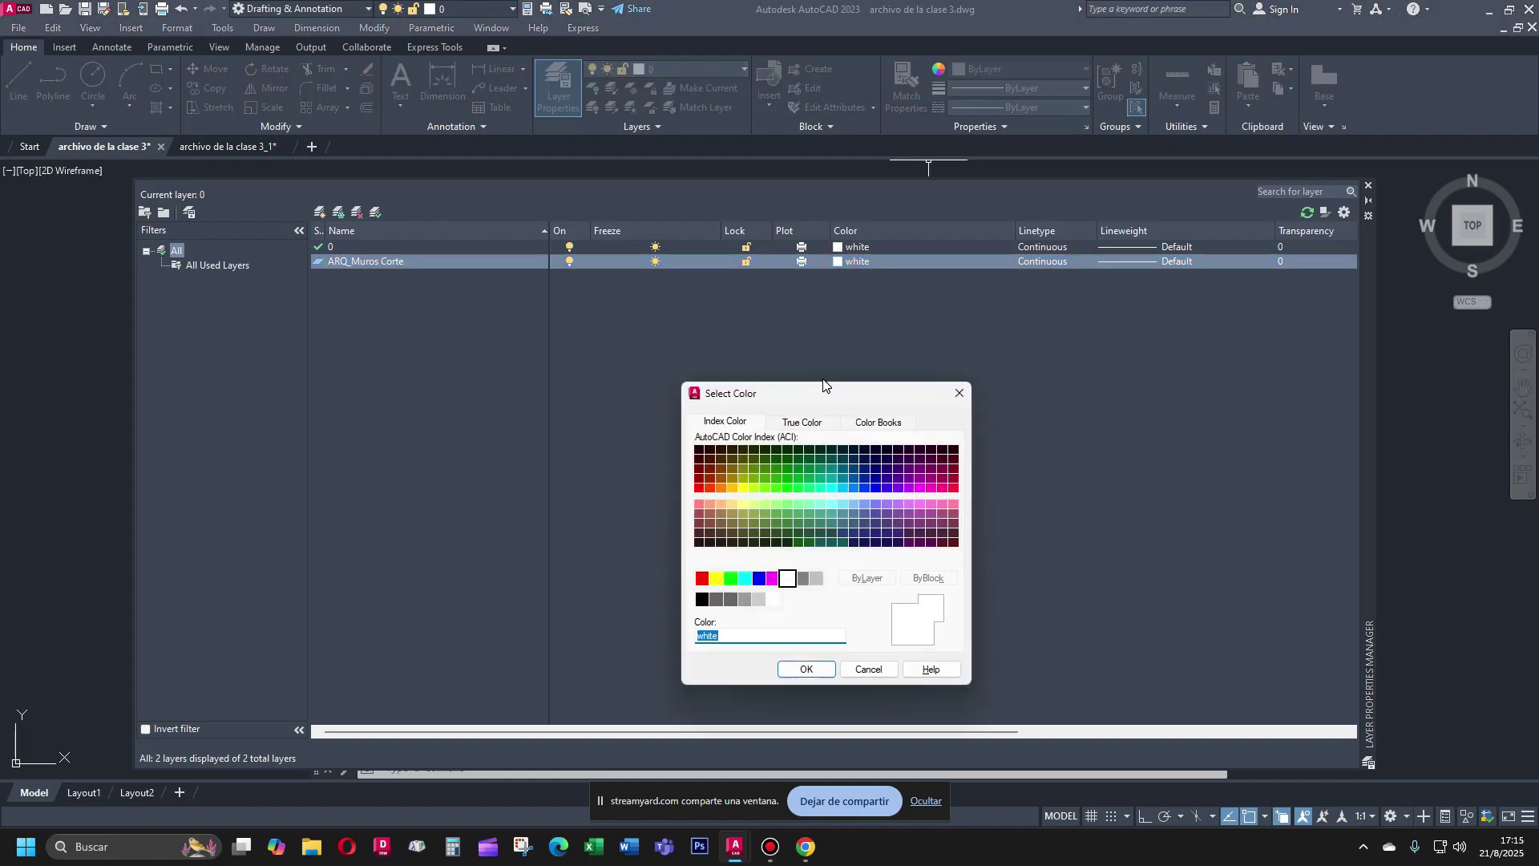
left_click_drag(823, 386, 929, 317)
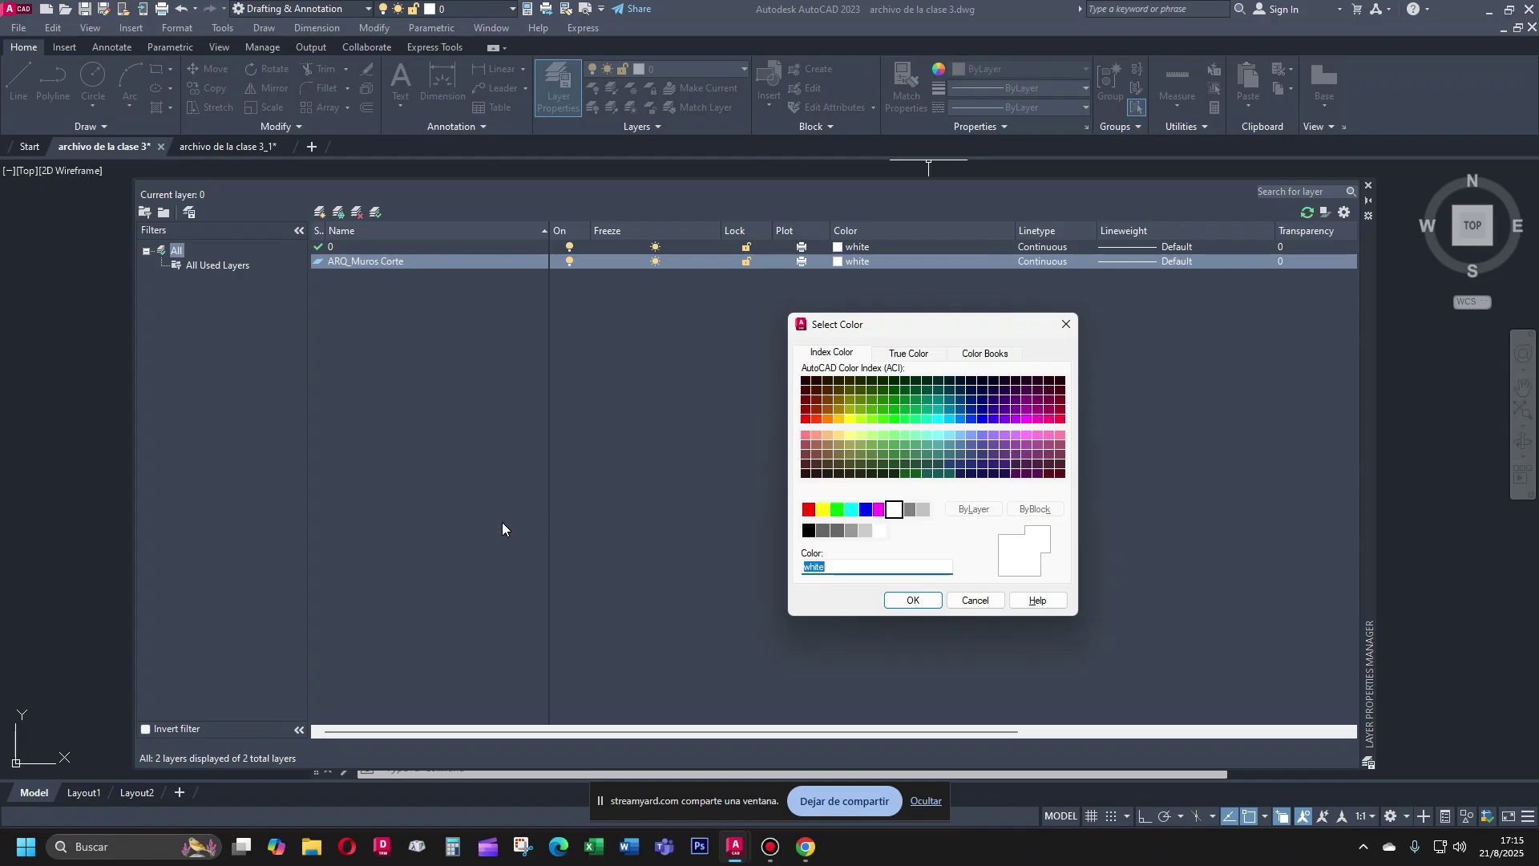
left_click(808, 509)
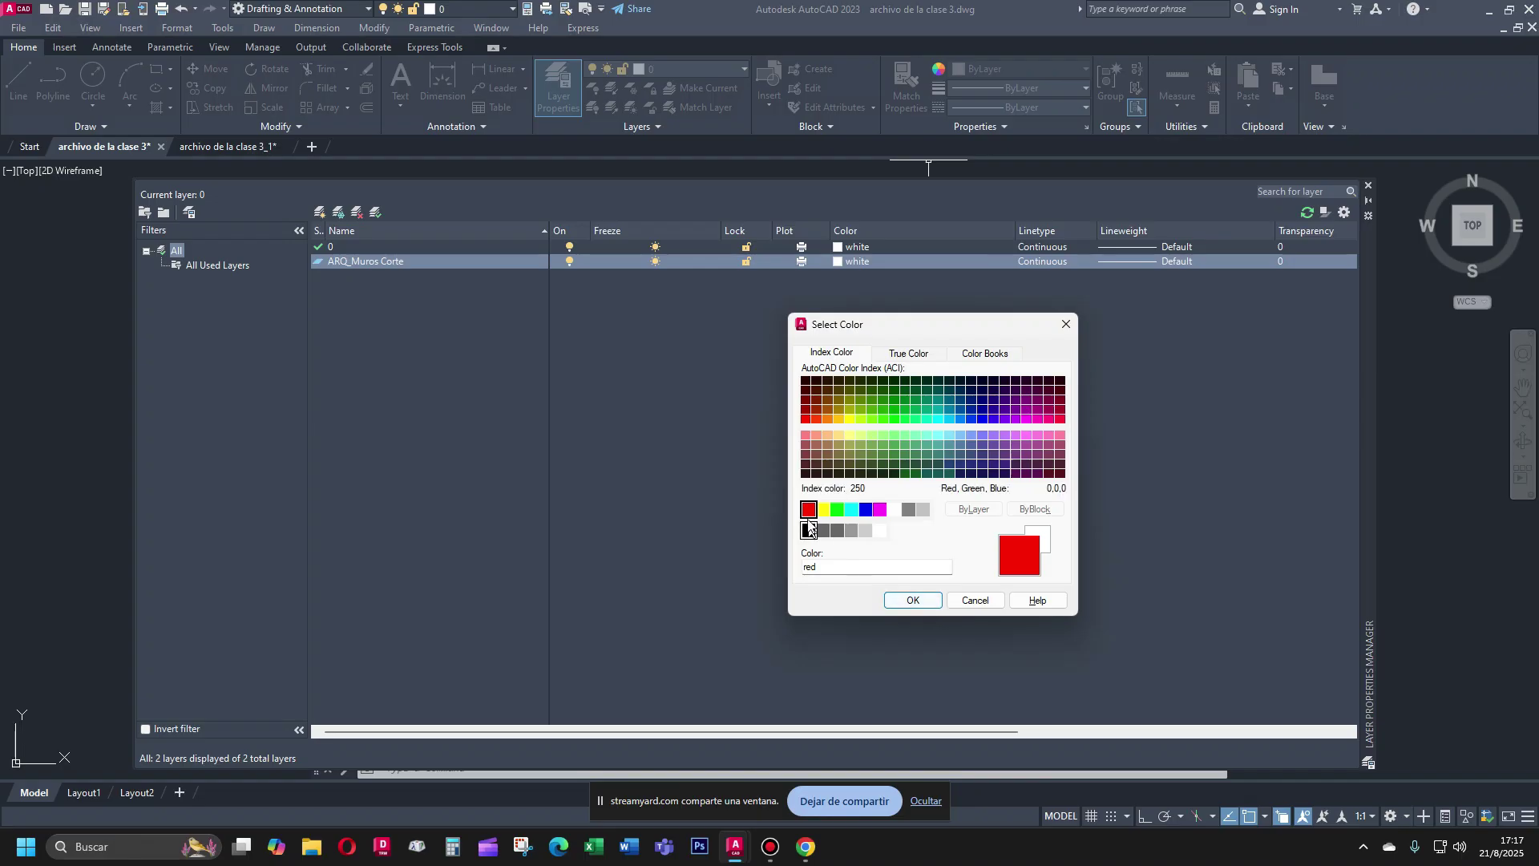
left_click(912, 600)
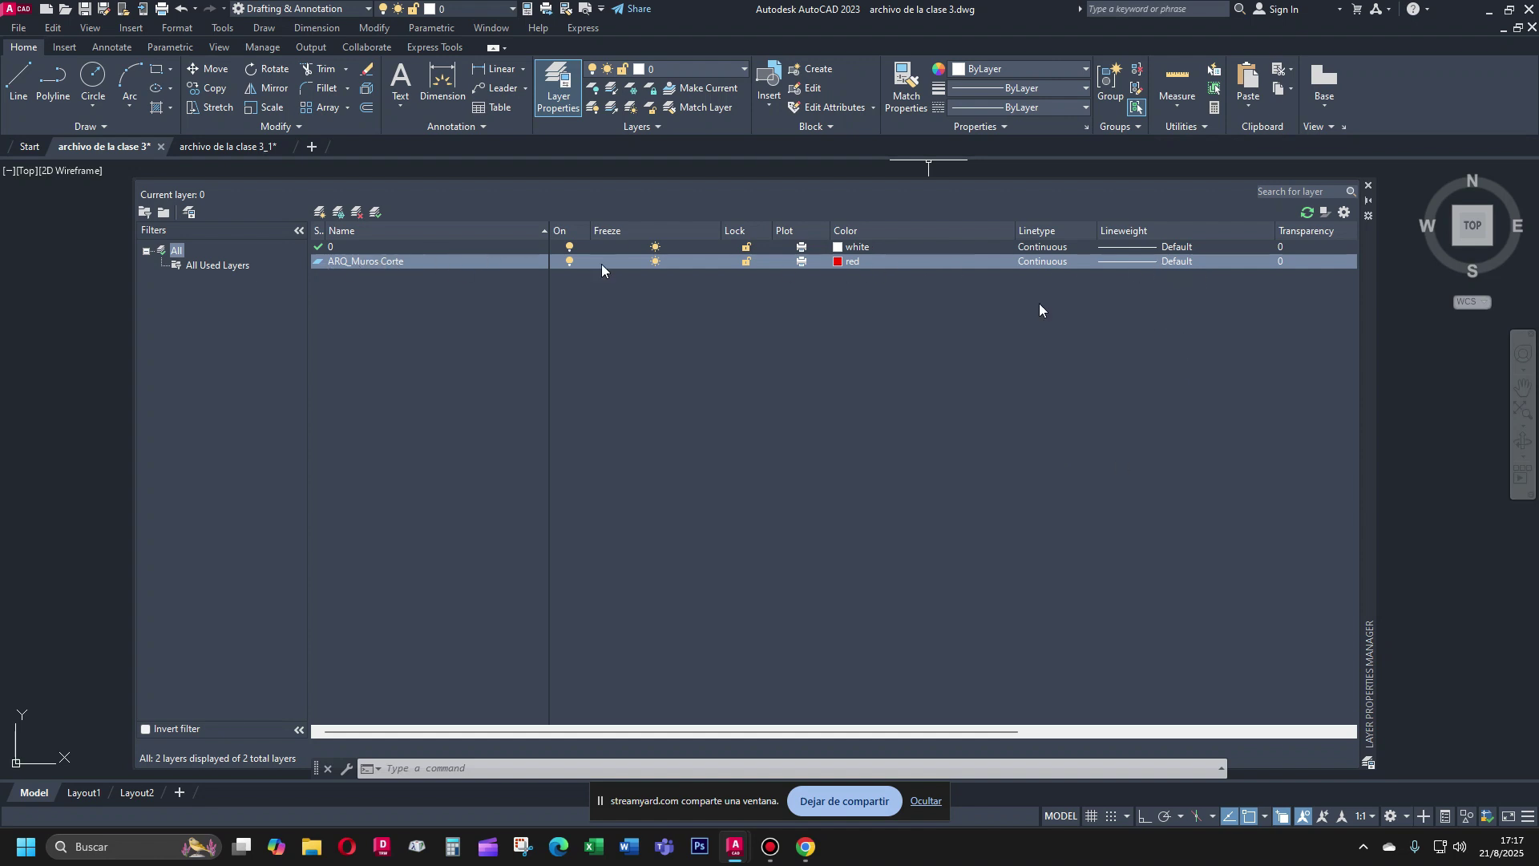
Assign a 0.40 mm lineweight to the ARQ_Muros Corte layer
left_click(1169, 263)
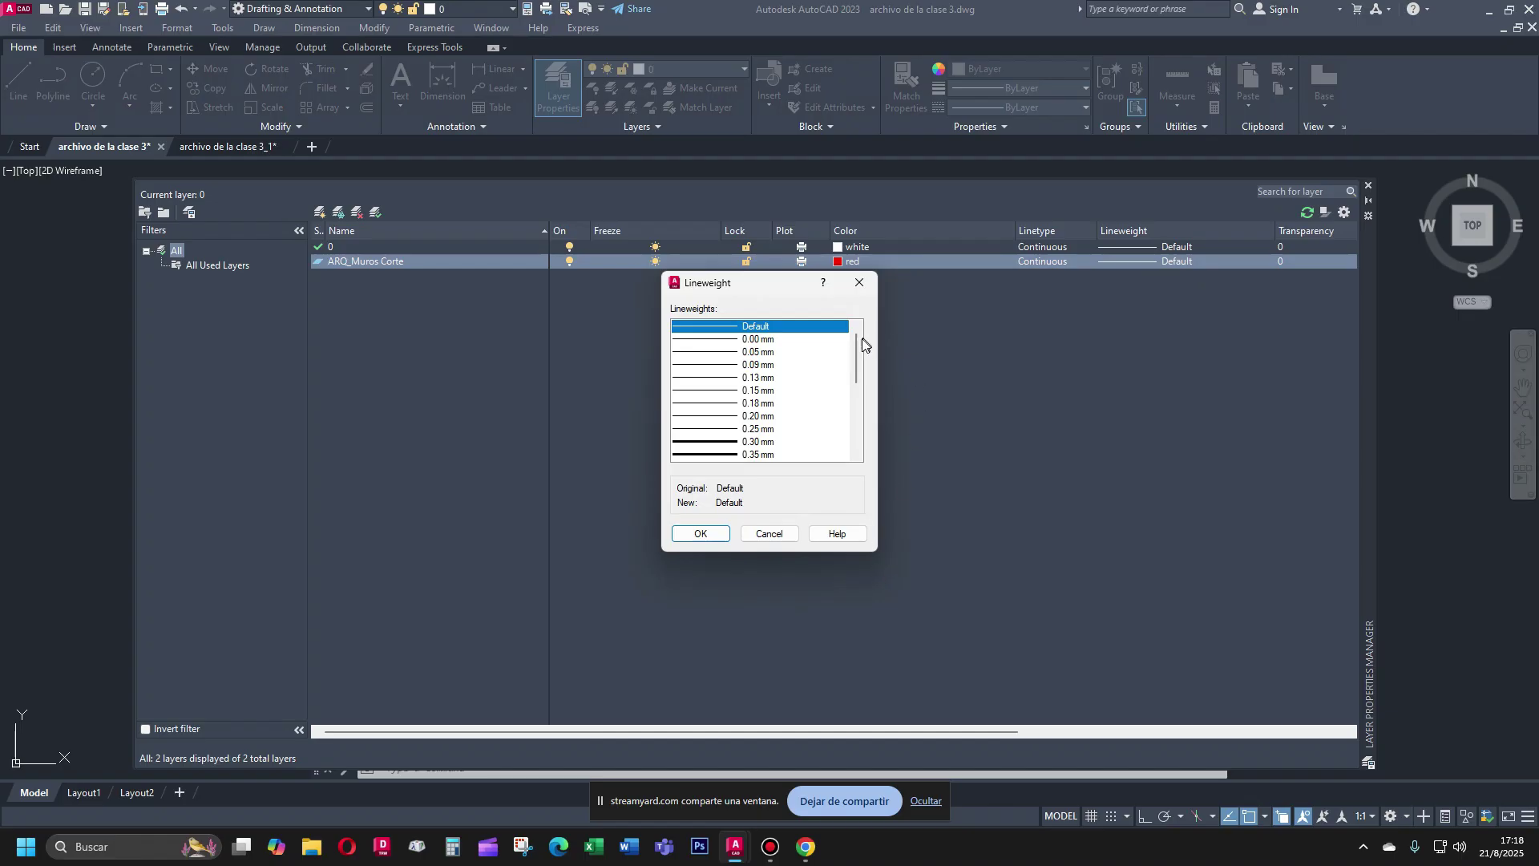
left_click_drag(854, 348, 855, 373)
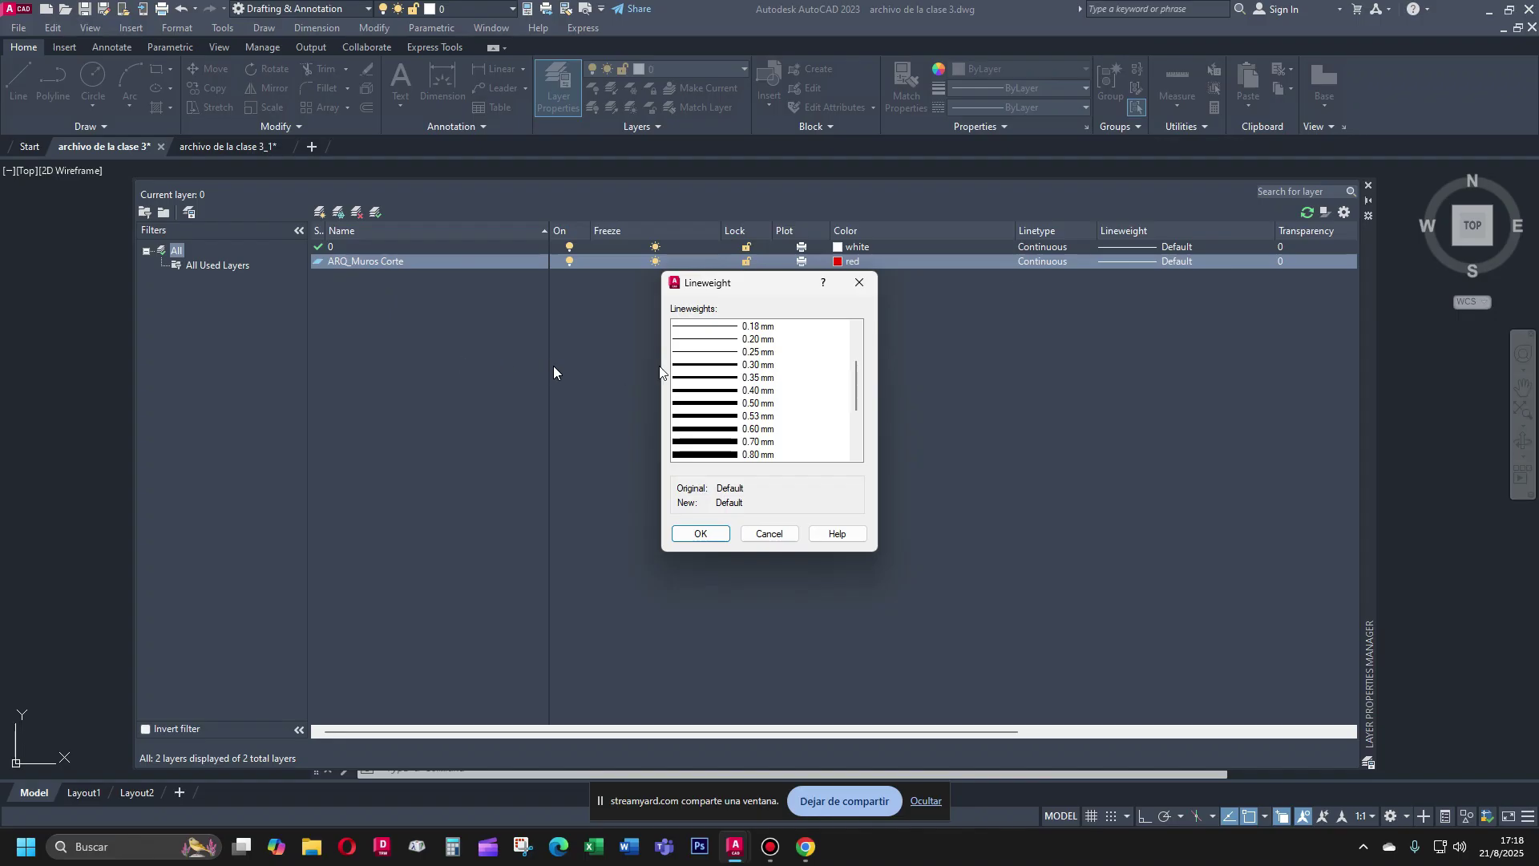
left_click(754, 392)
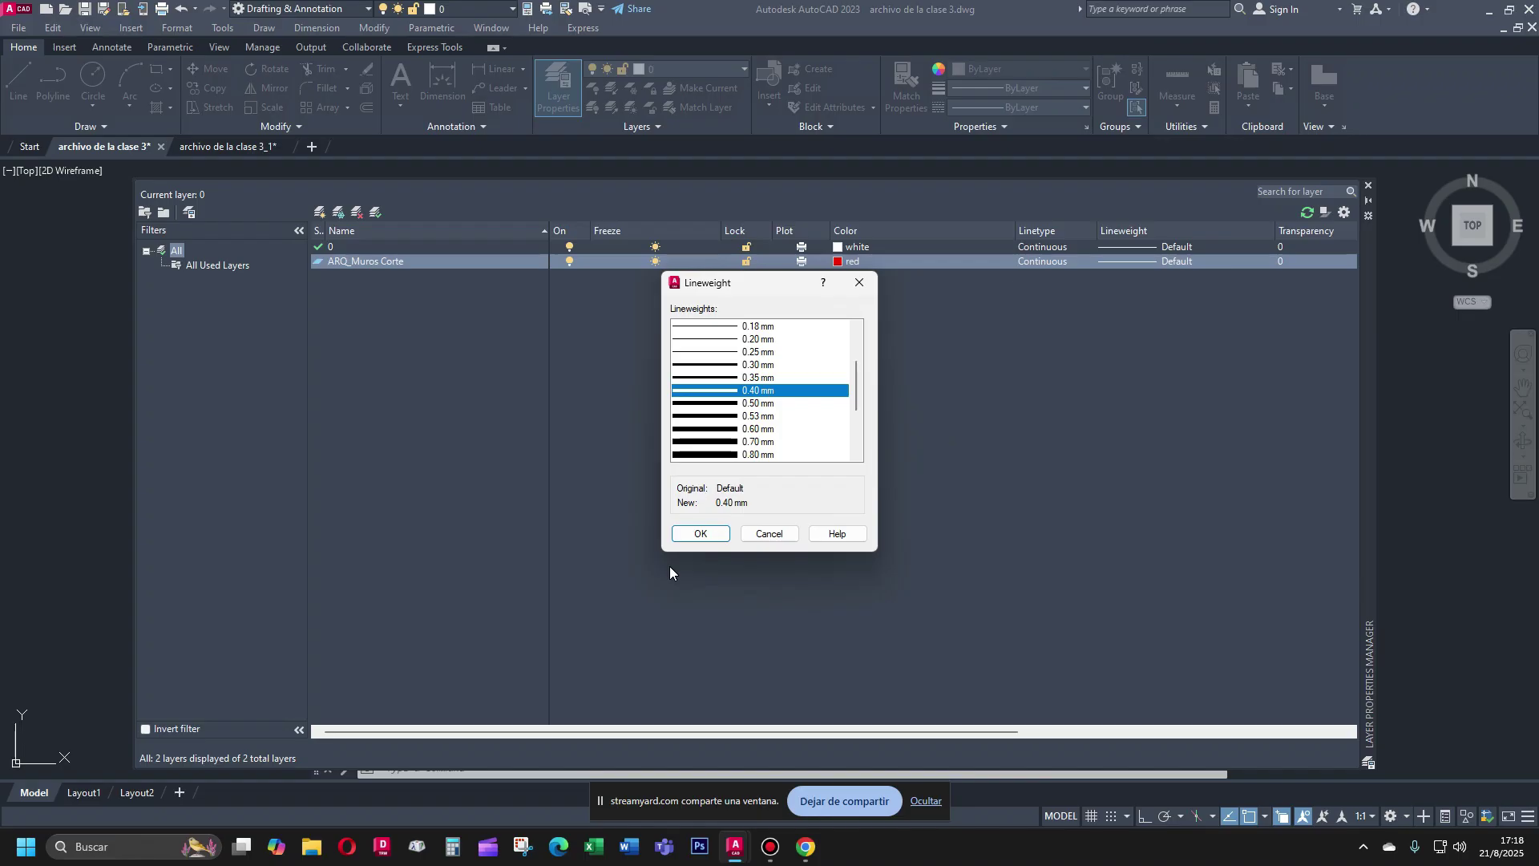
left_click(700, 534)
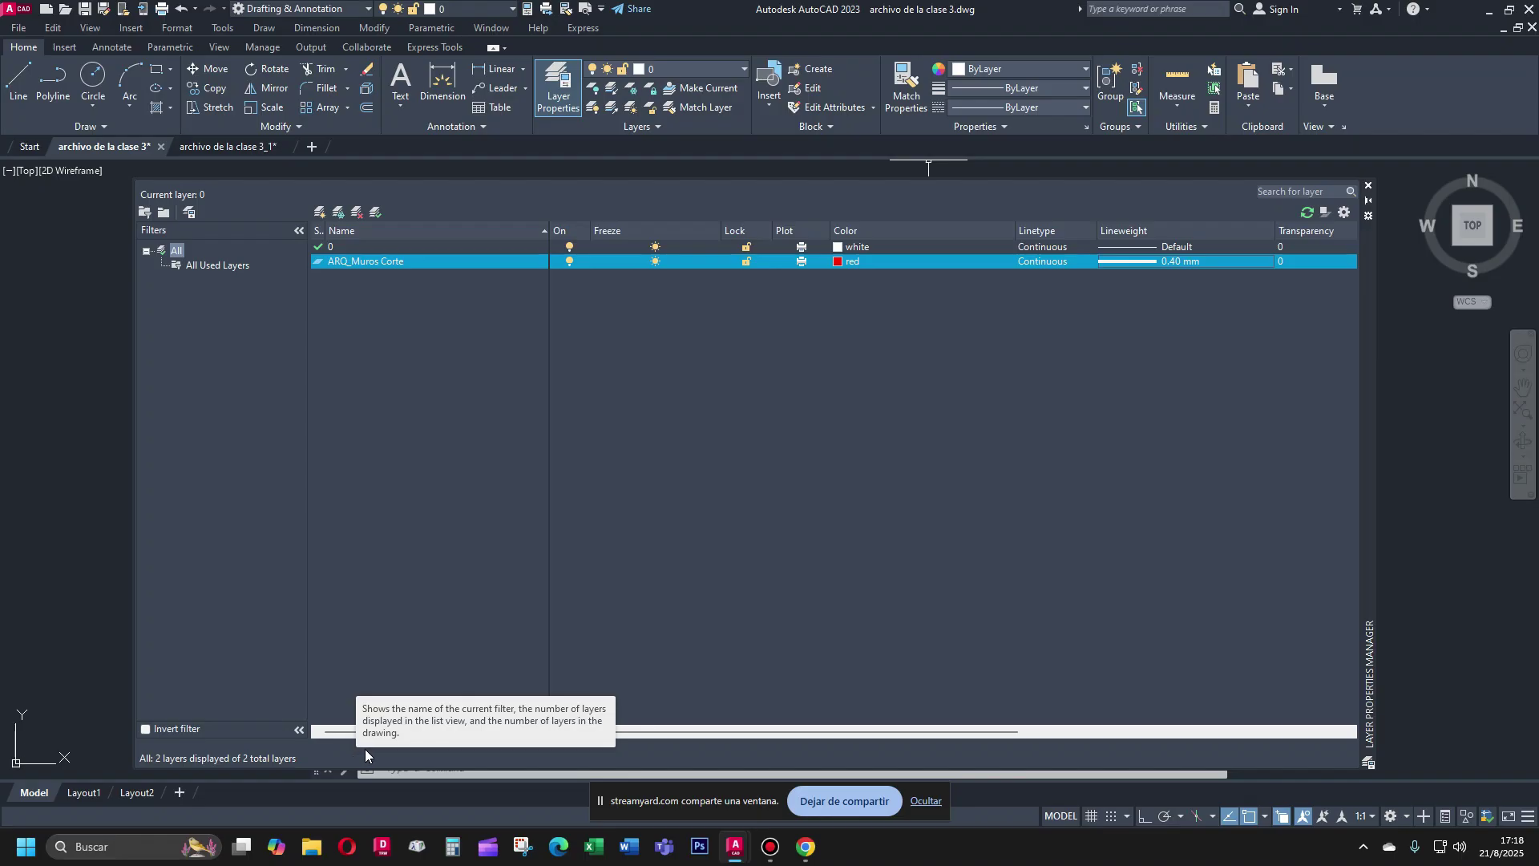
Create a new layer named ARQ_Lineas de Proyeccion in the Layer Properties Manager
left_click(319, 213)
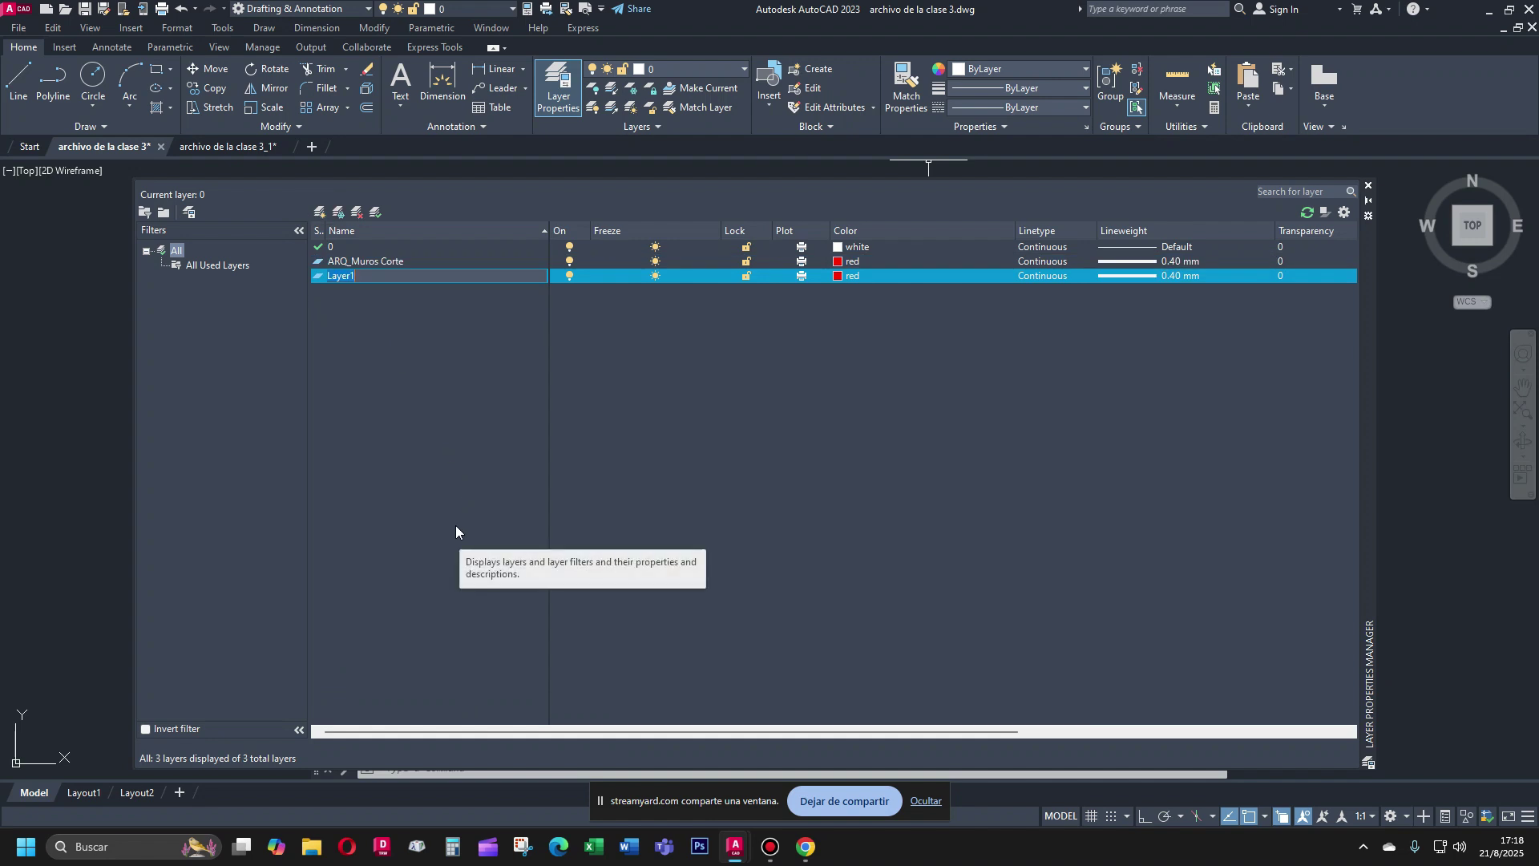
type("a")
type("ARQ")
type("_L")
type("in")
type("eas de Proyeccion")
left_click(437, 350)
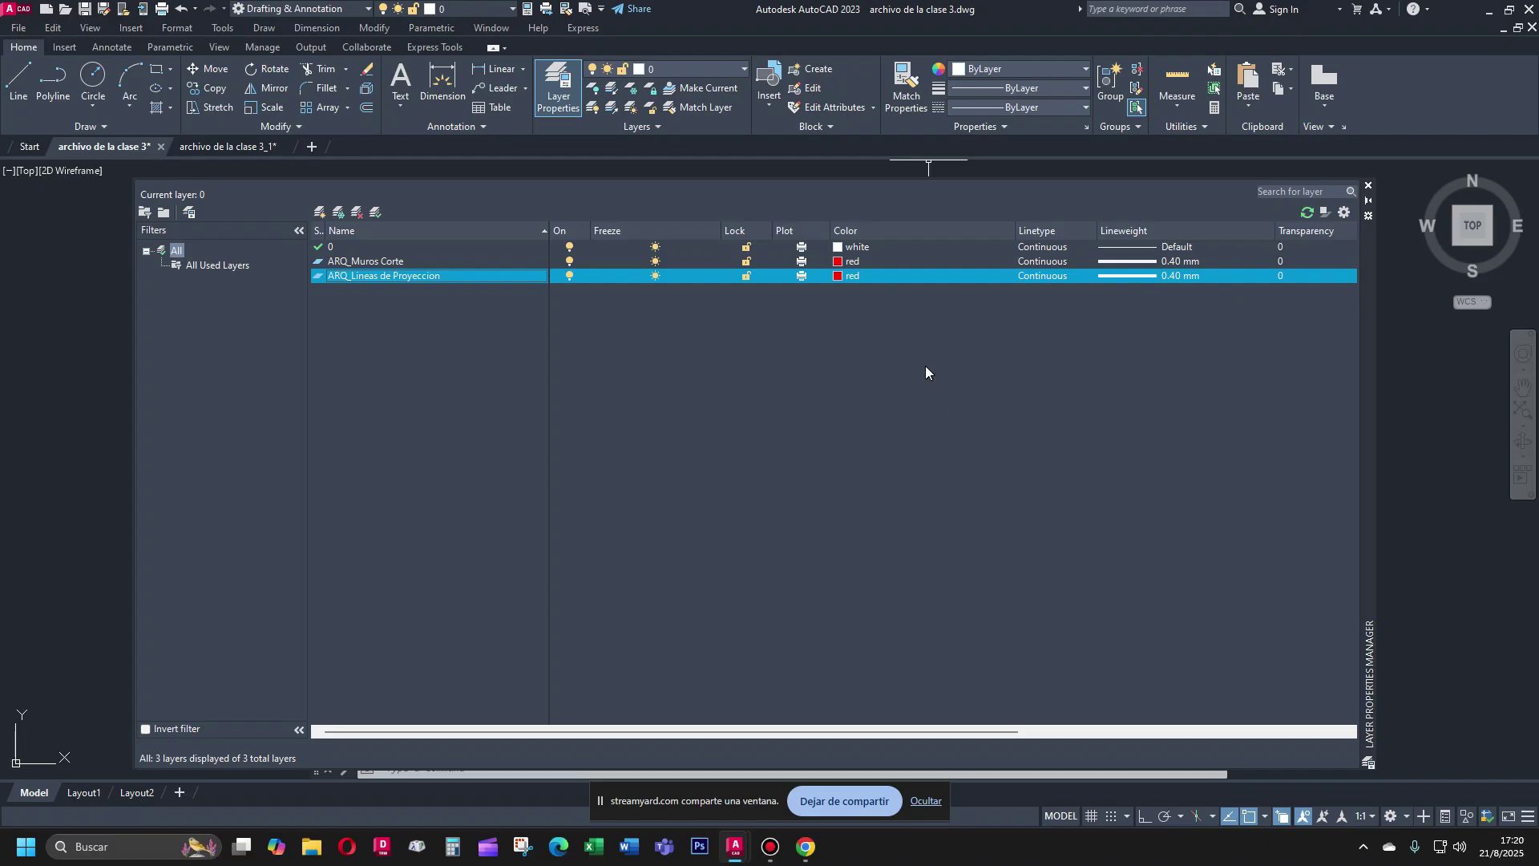
Set the ARQ_Lineas de Proyeccion layer to index color 8 and a lineweight of 0.00 mm
left_click(839, 278)
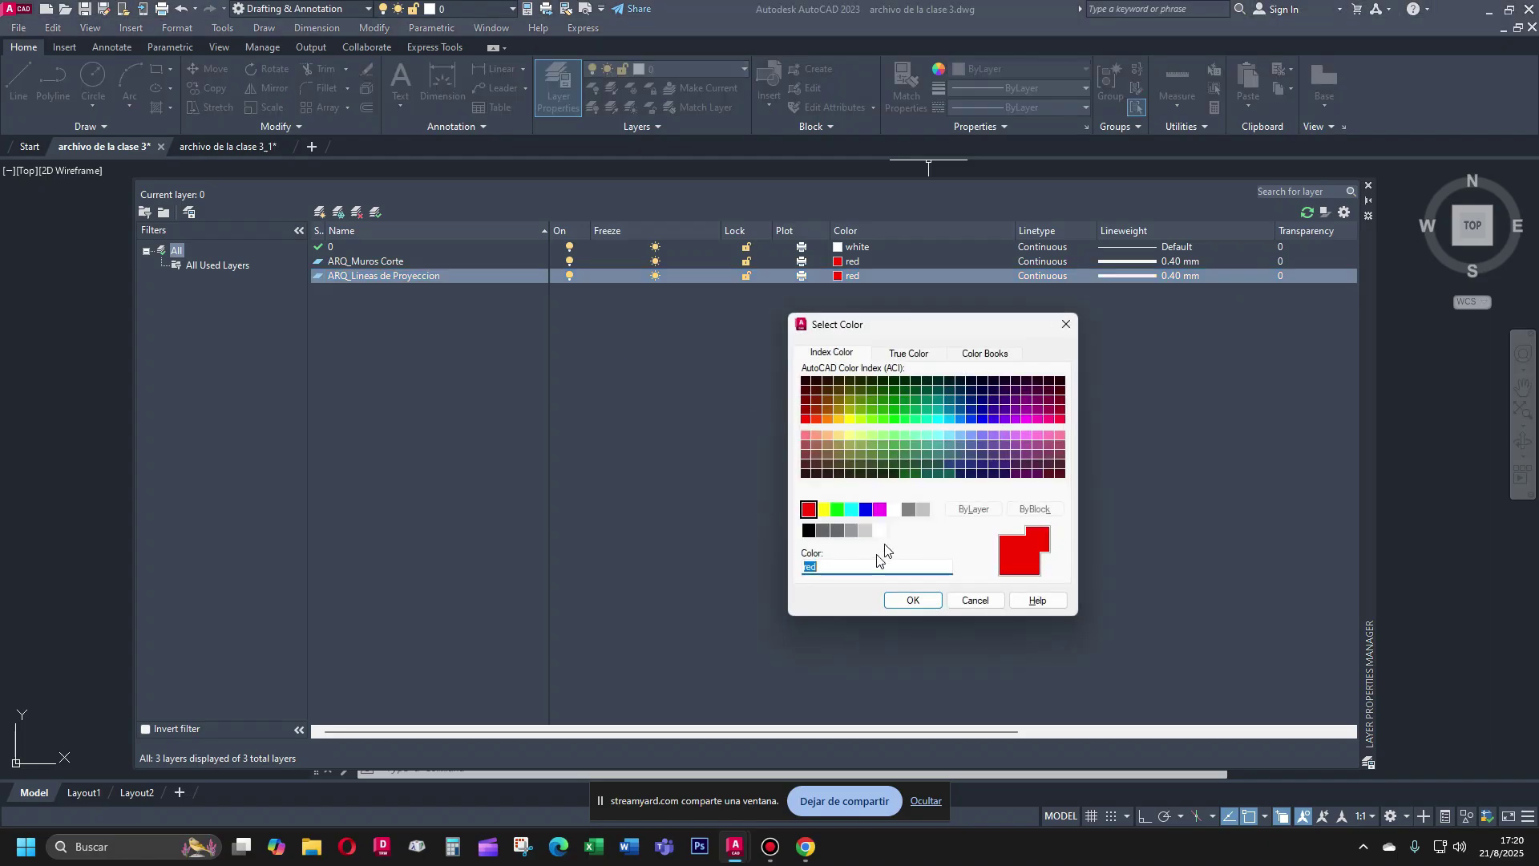
left_click(908, 509)
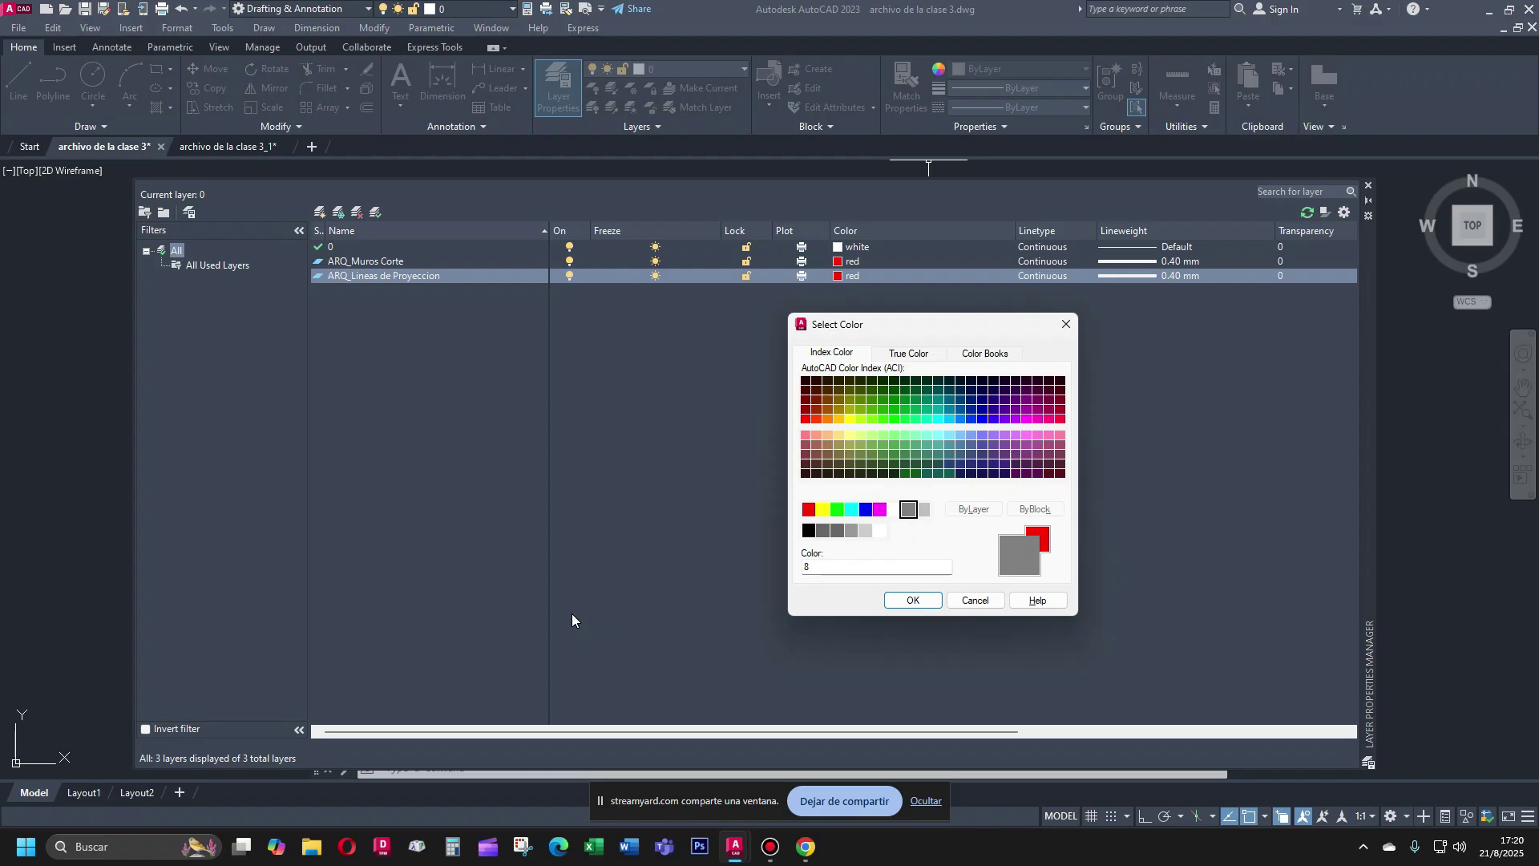
left_click(911, 601)
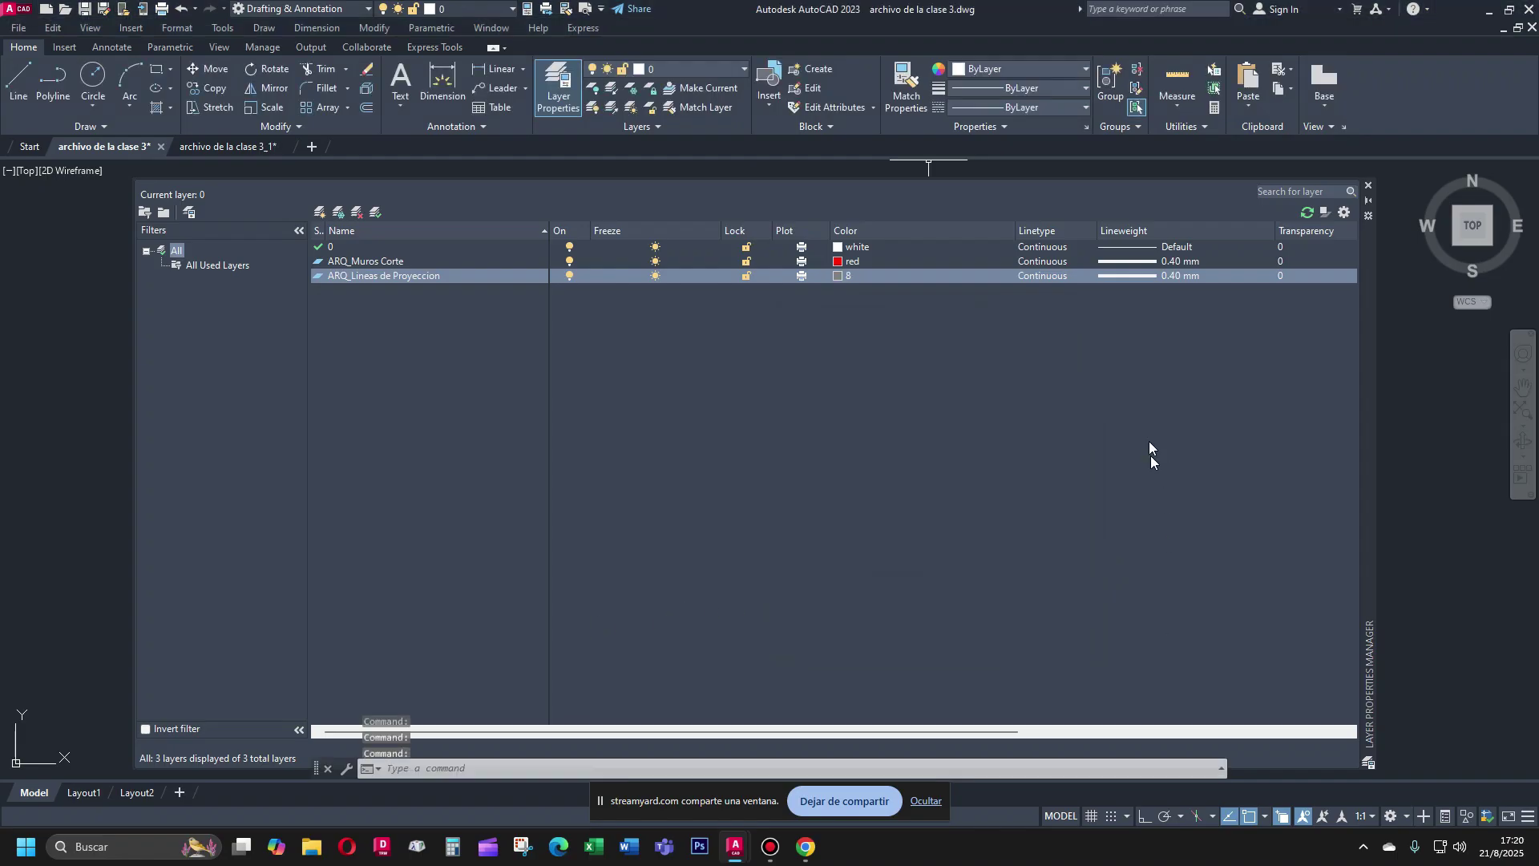
left_click(1170, 275)
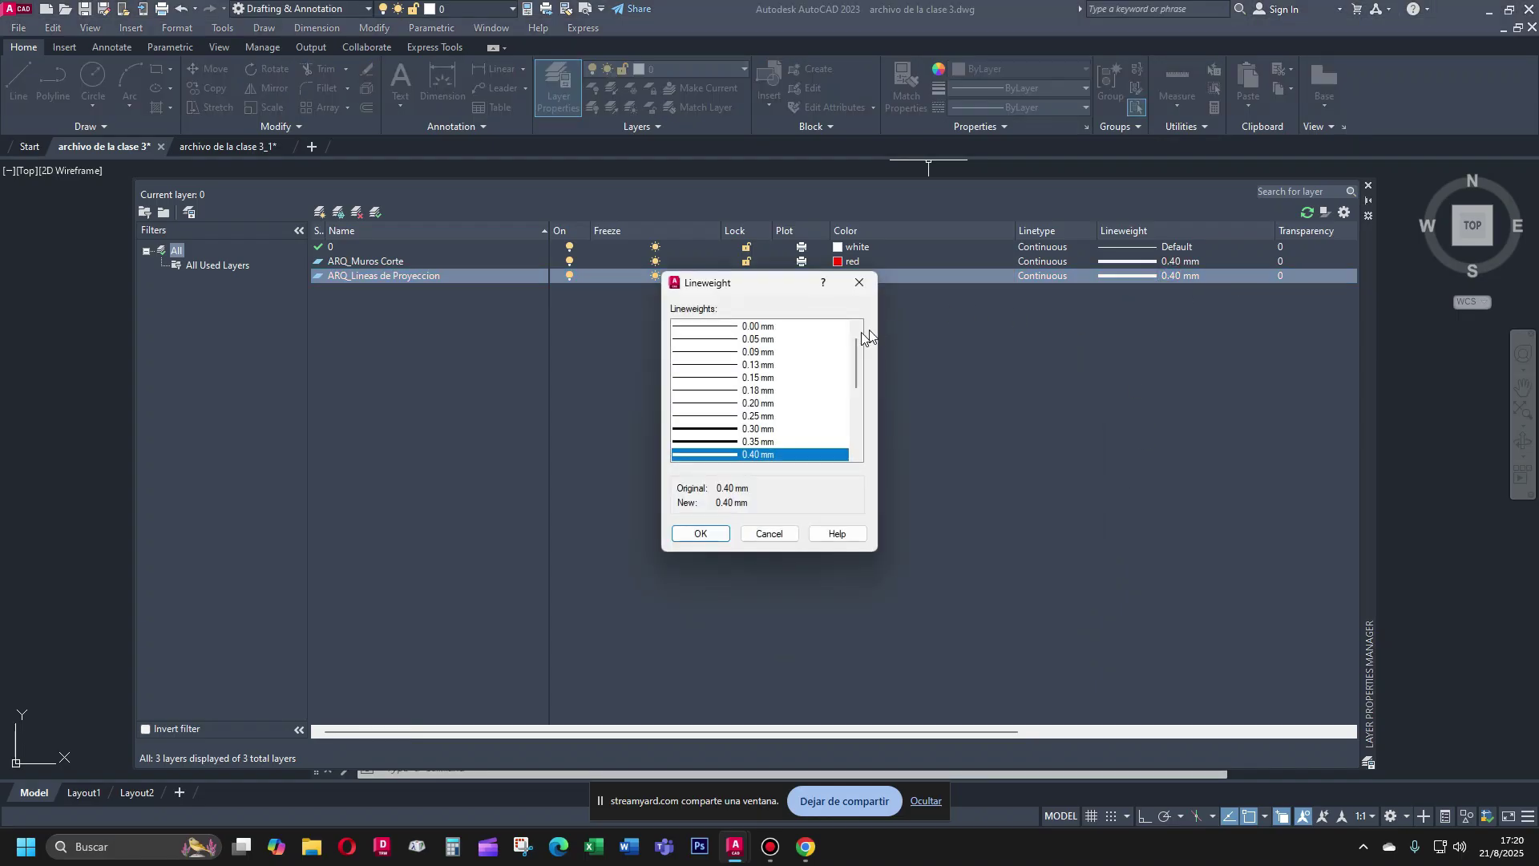
scroll(853, 359, "up", 1)
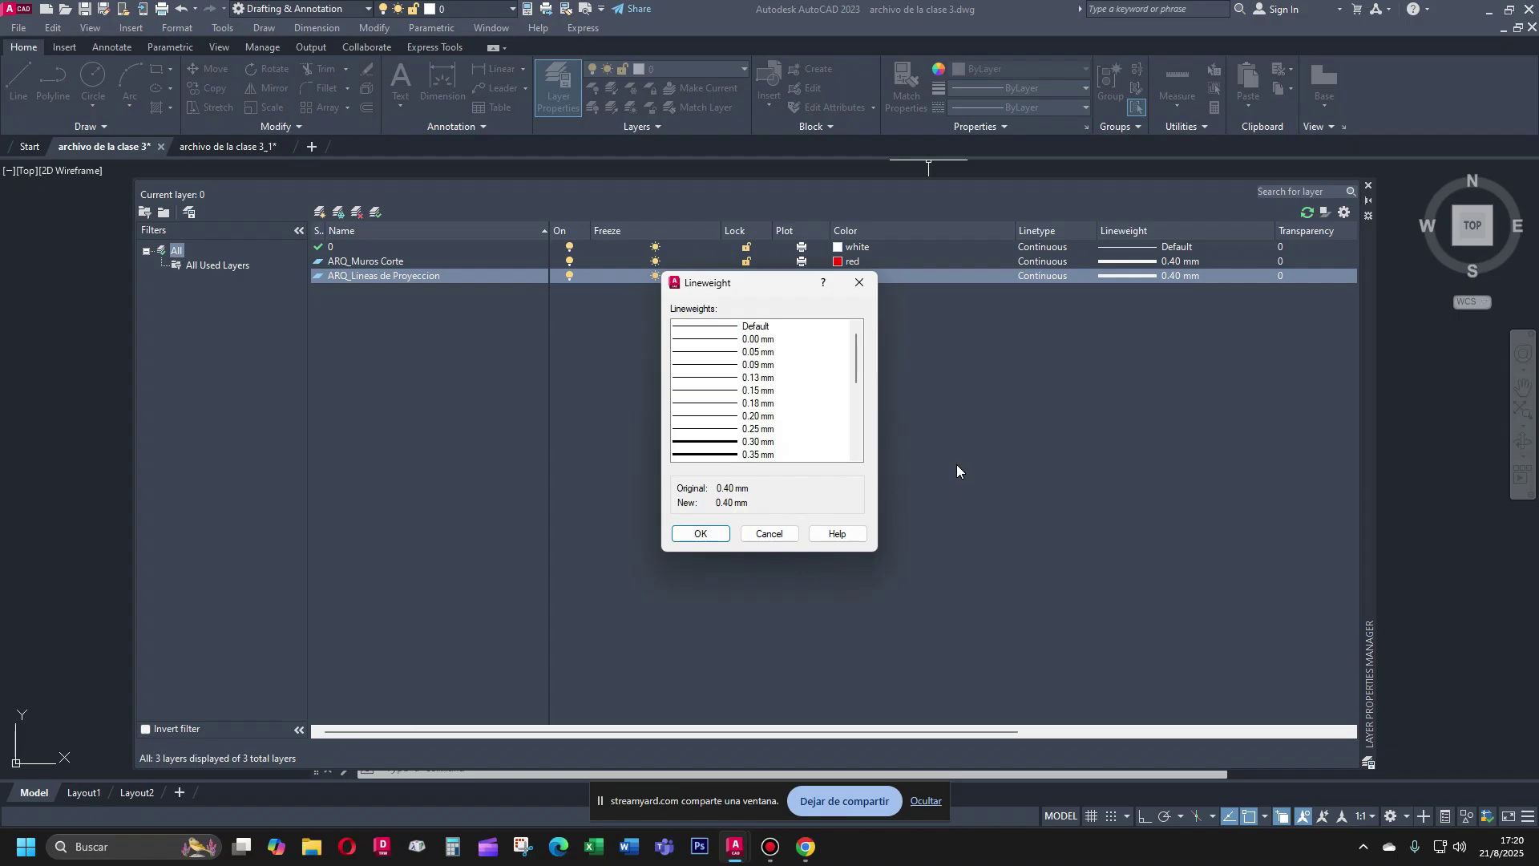
left_click(754, 340)
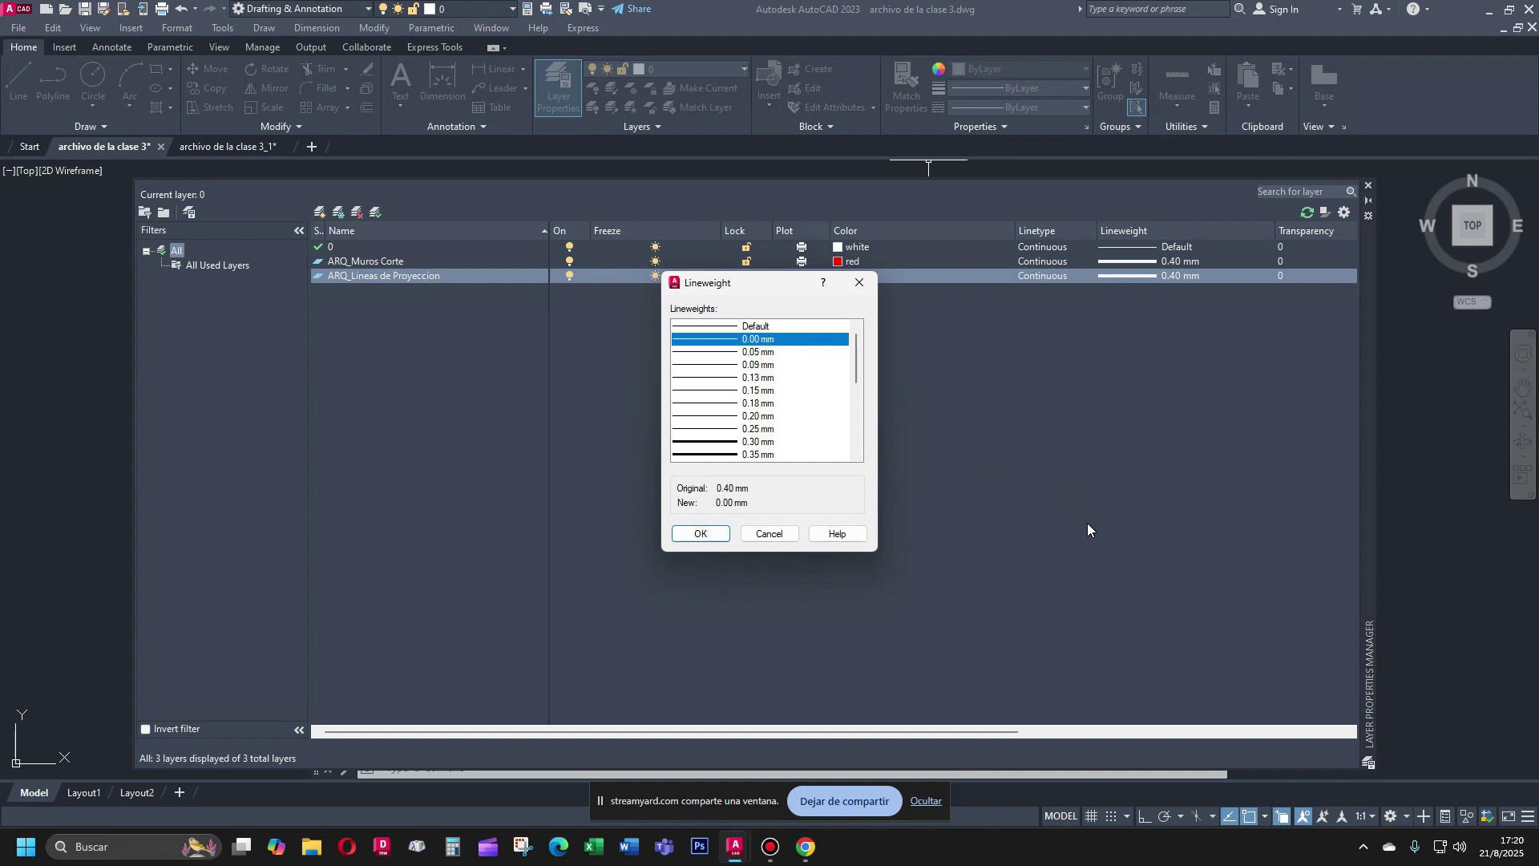
left_click(704, 534)
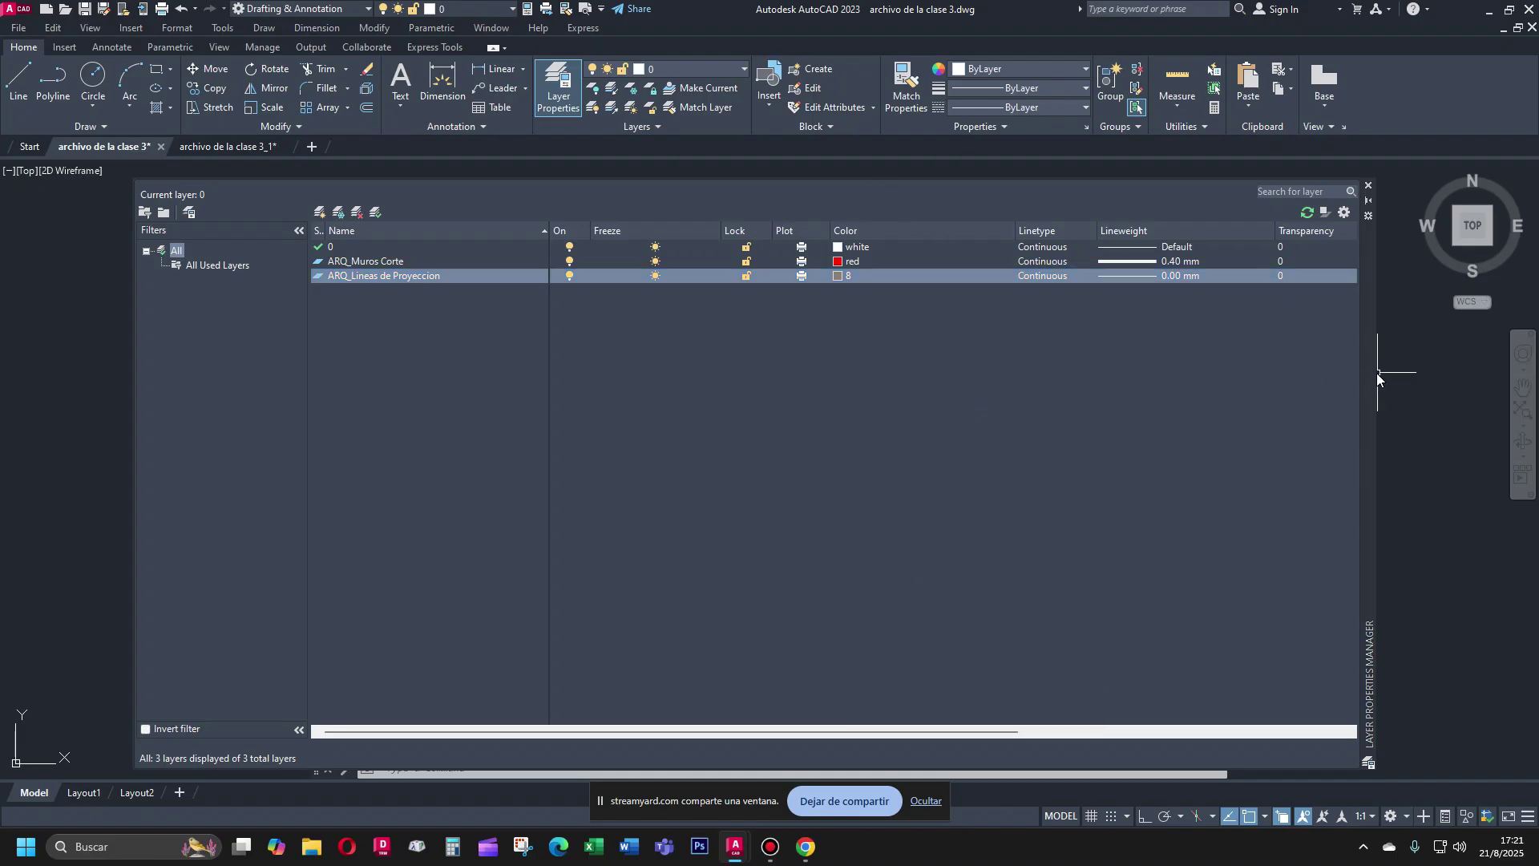
Switch to the drawing archivo de la clase 3_1 and check the linetypes of its 2D_ARQ_Proyecciones and 2D_ARQ_Ejes Medianeros layers
left_click_drag(1373, 376, 1301, 370)
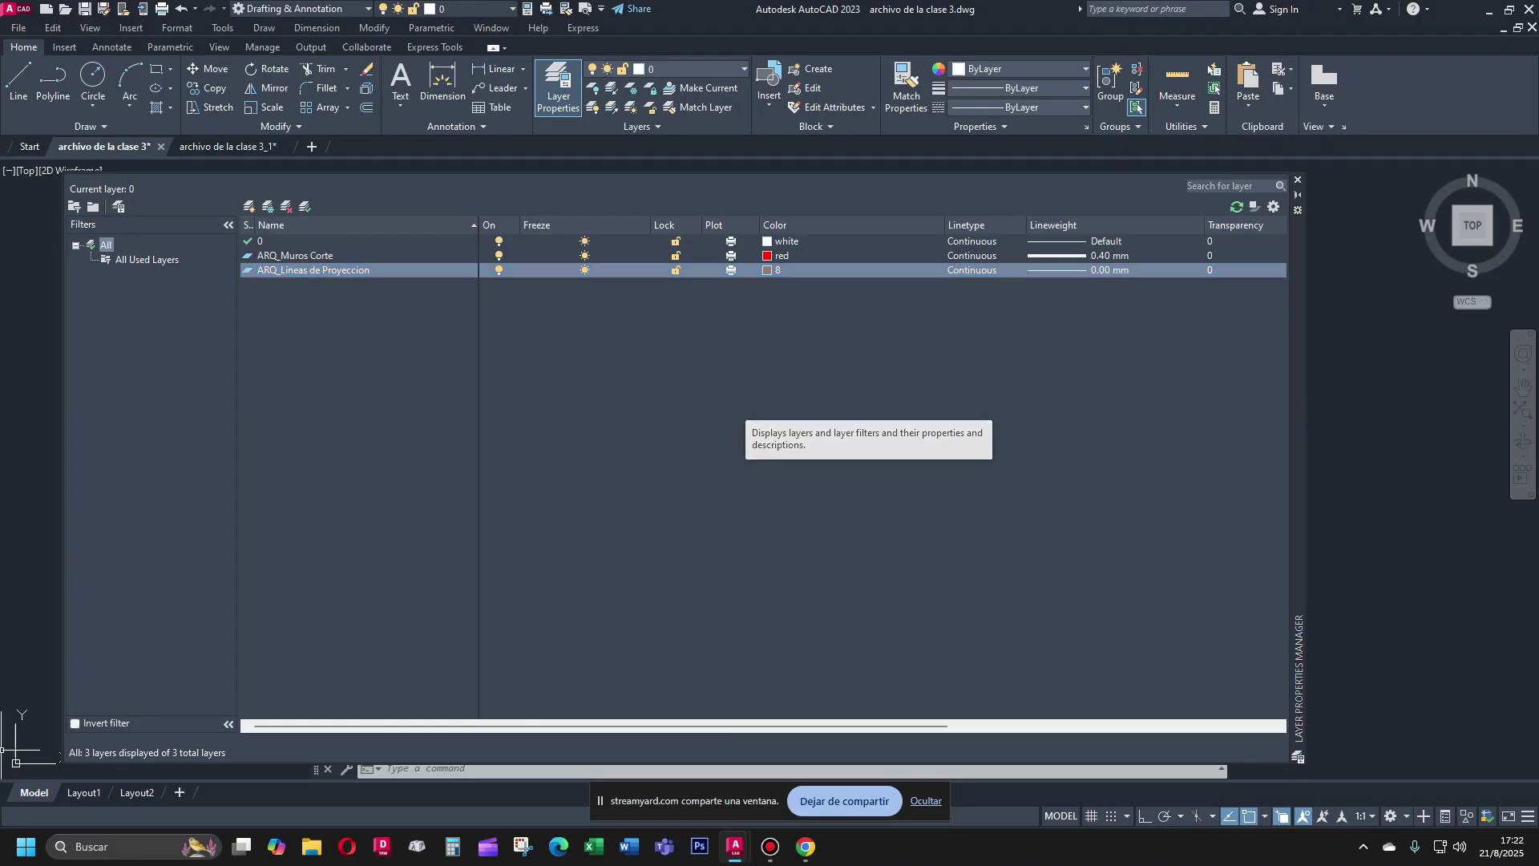
left_click(217, 148)
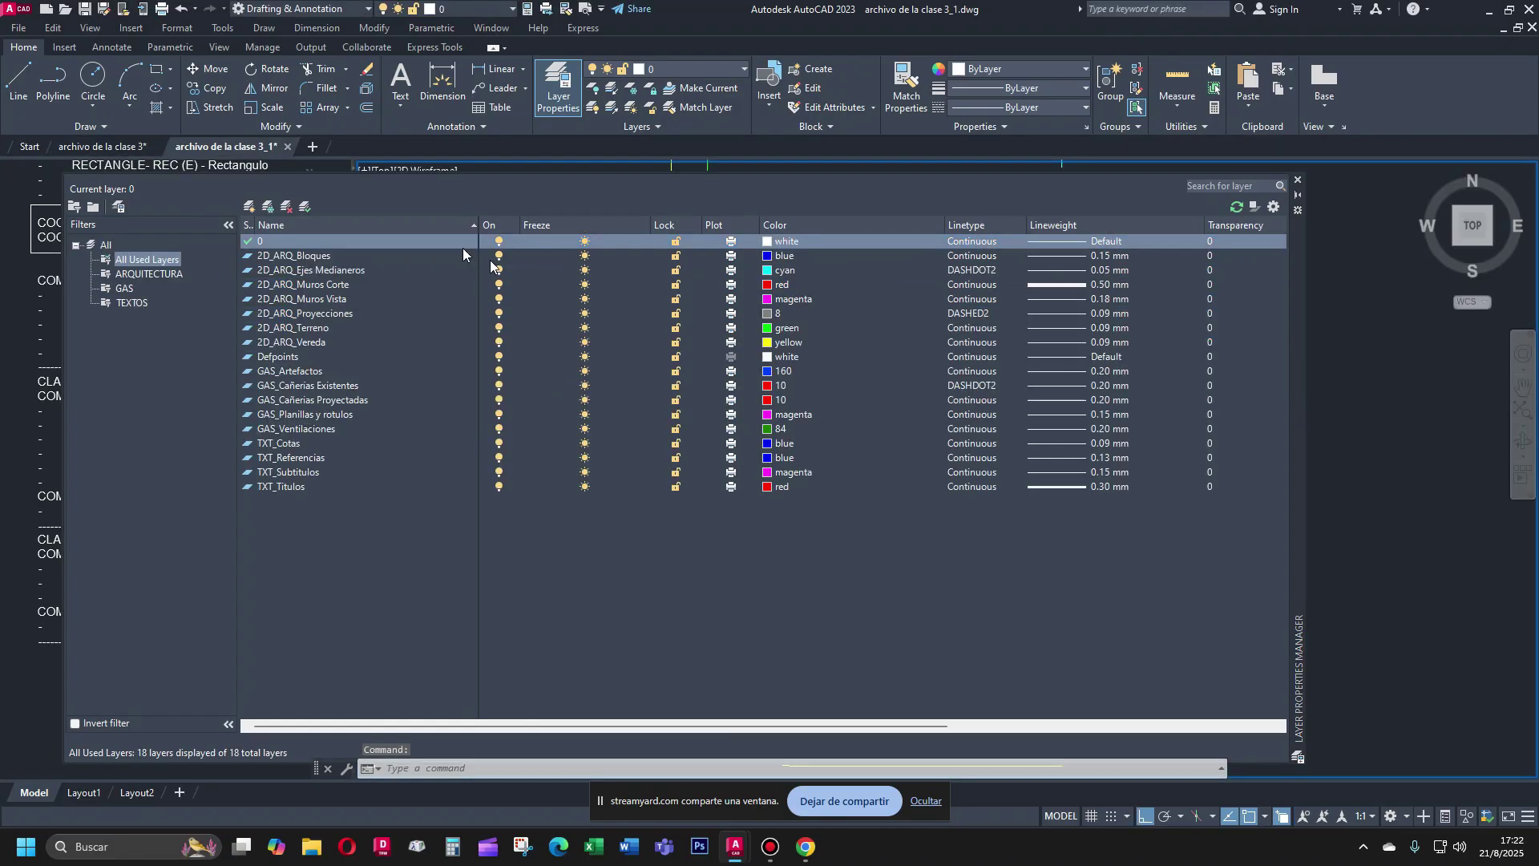
left_click(325, 319)
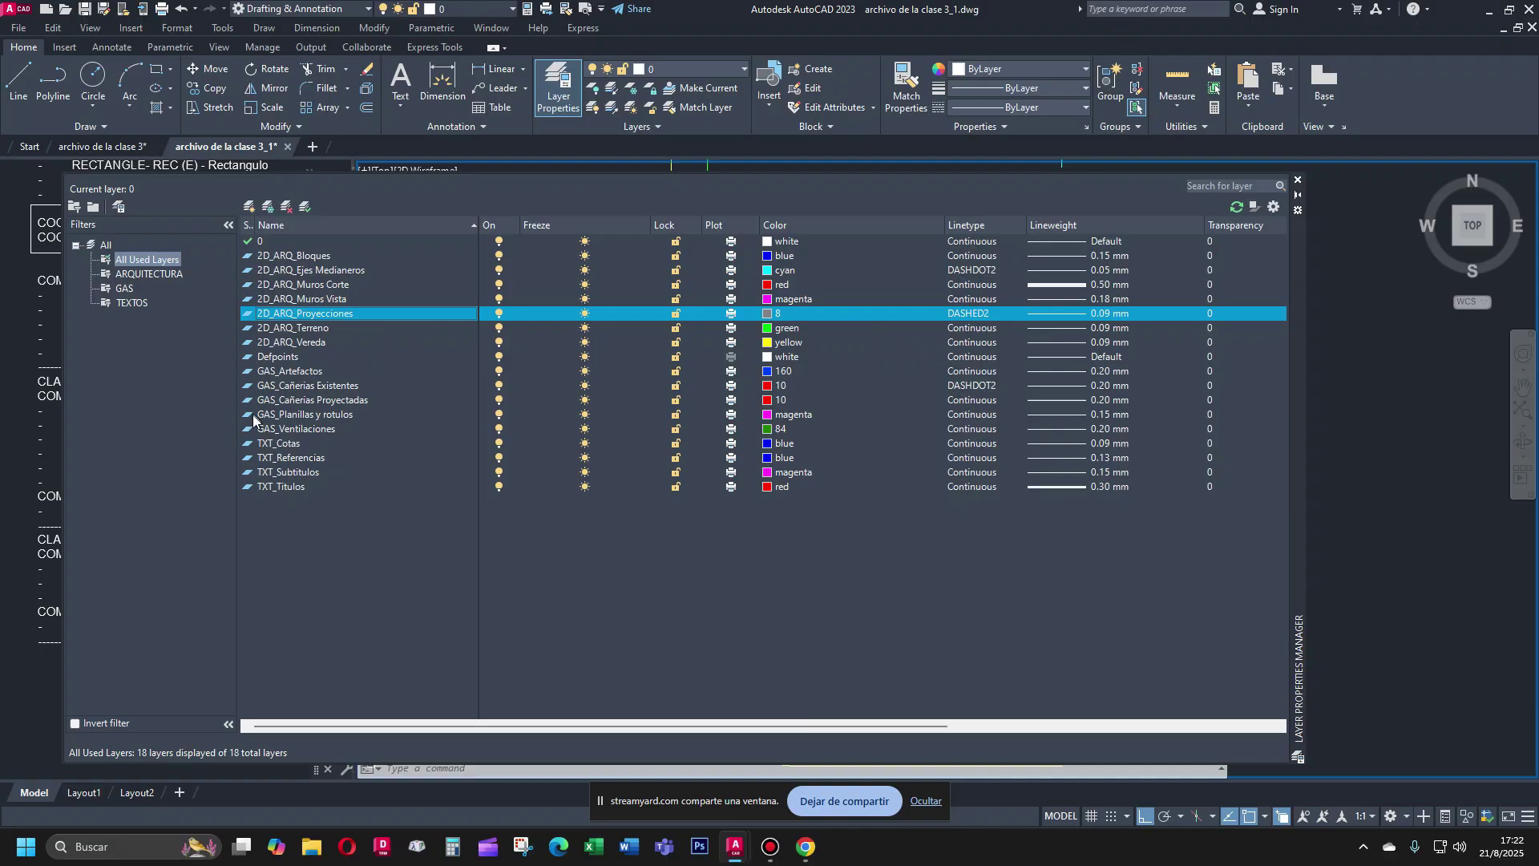
left_click(317, 271)
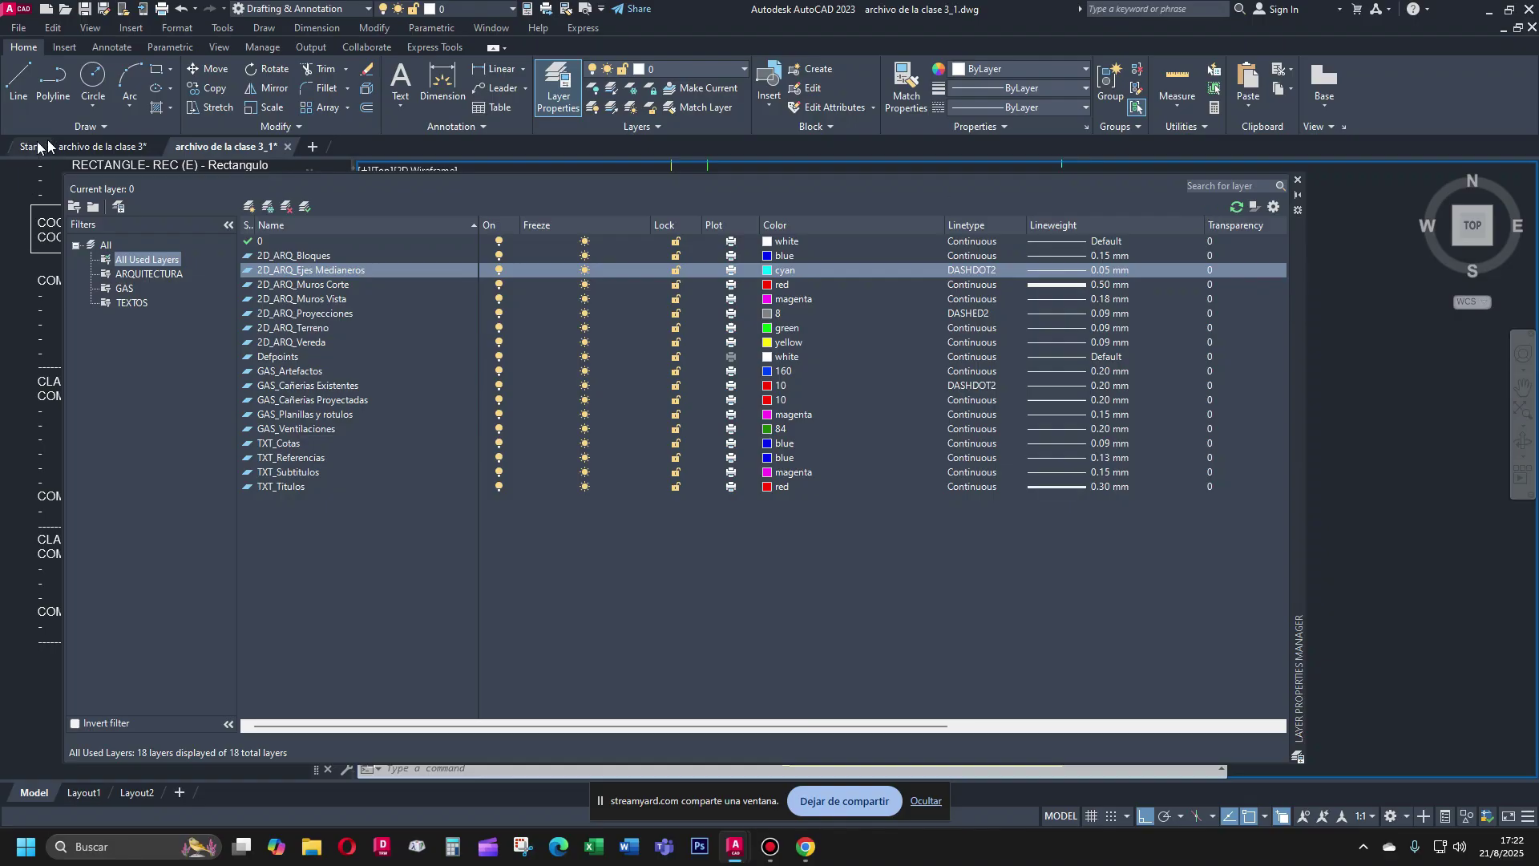
Return to archivo de la clase 3, load the DASHED2 linetype and assign it to the ARQ_Lineas de Proyeccion layer
left_click(88, 147)
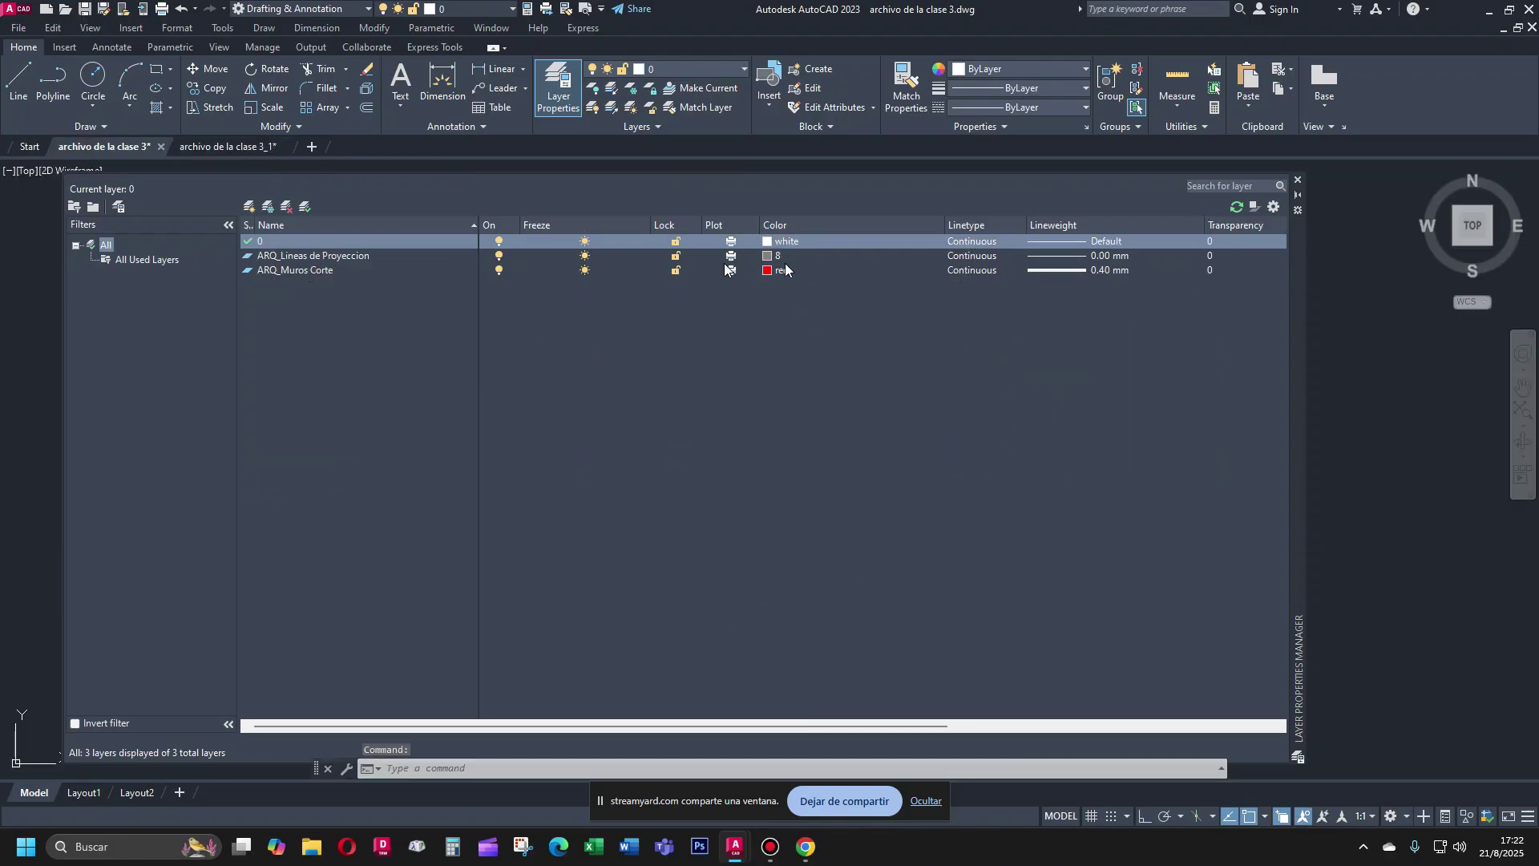
left_click(994, 257)
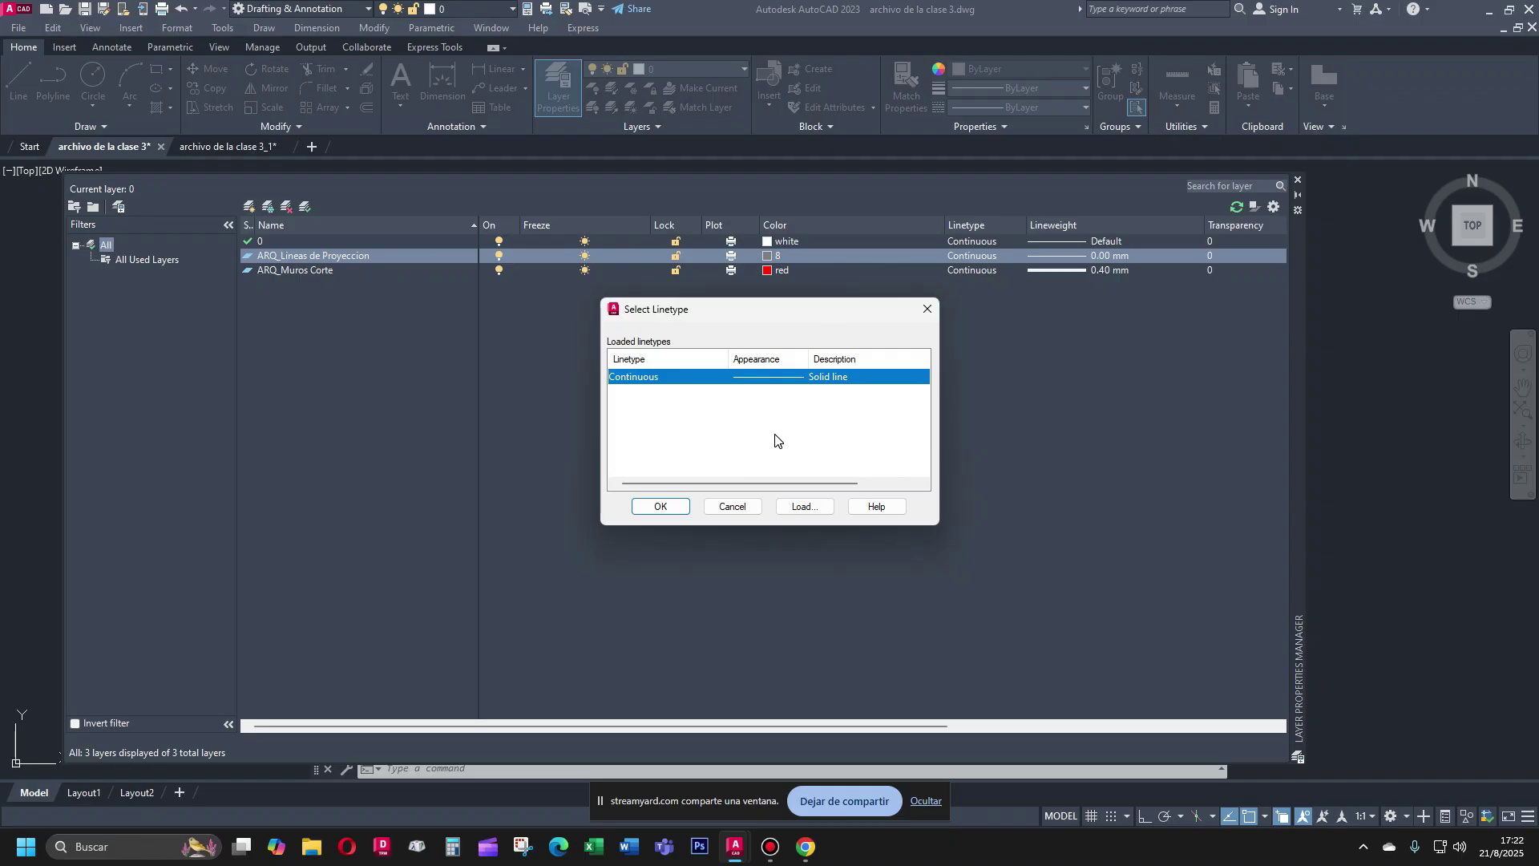
left_click(803, 507)
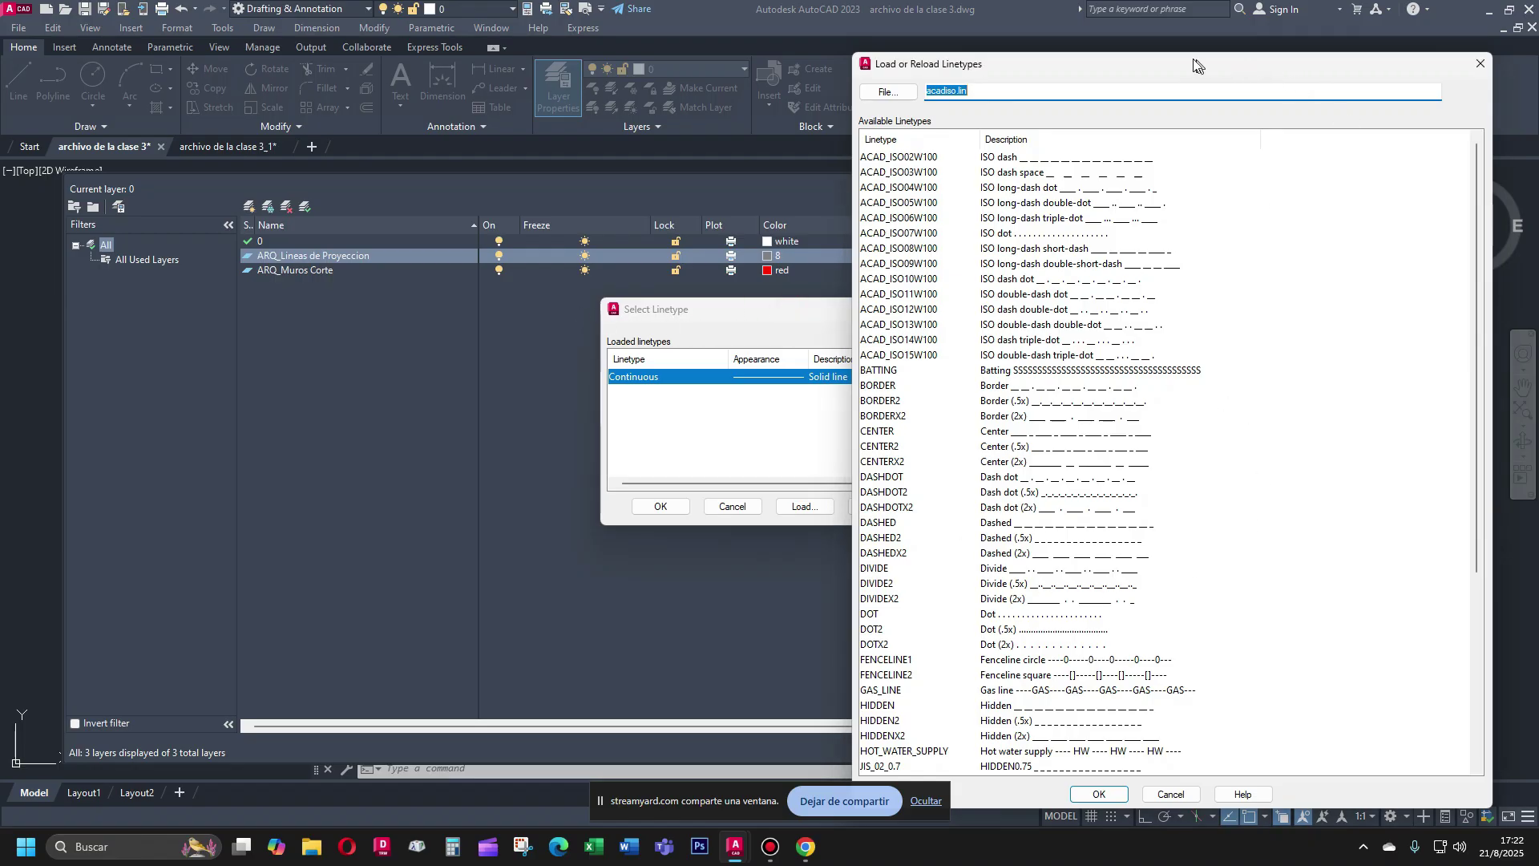
left_click_drag(1189, 68, 1186, 32)
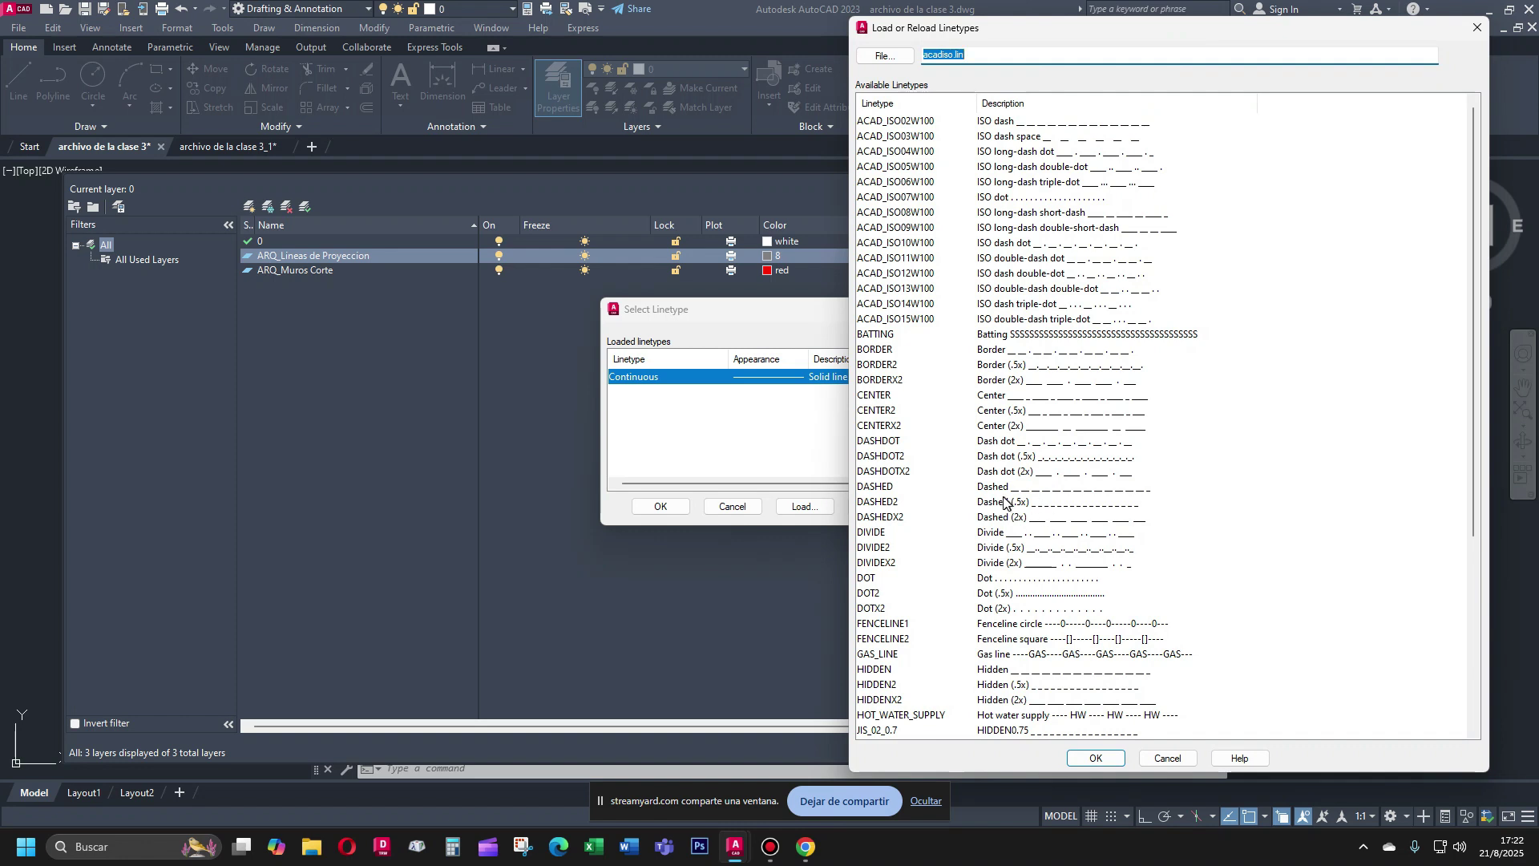
left_click(894, 504)
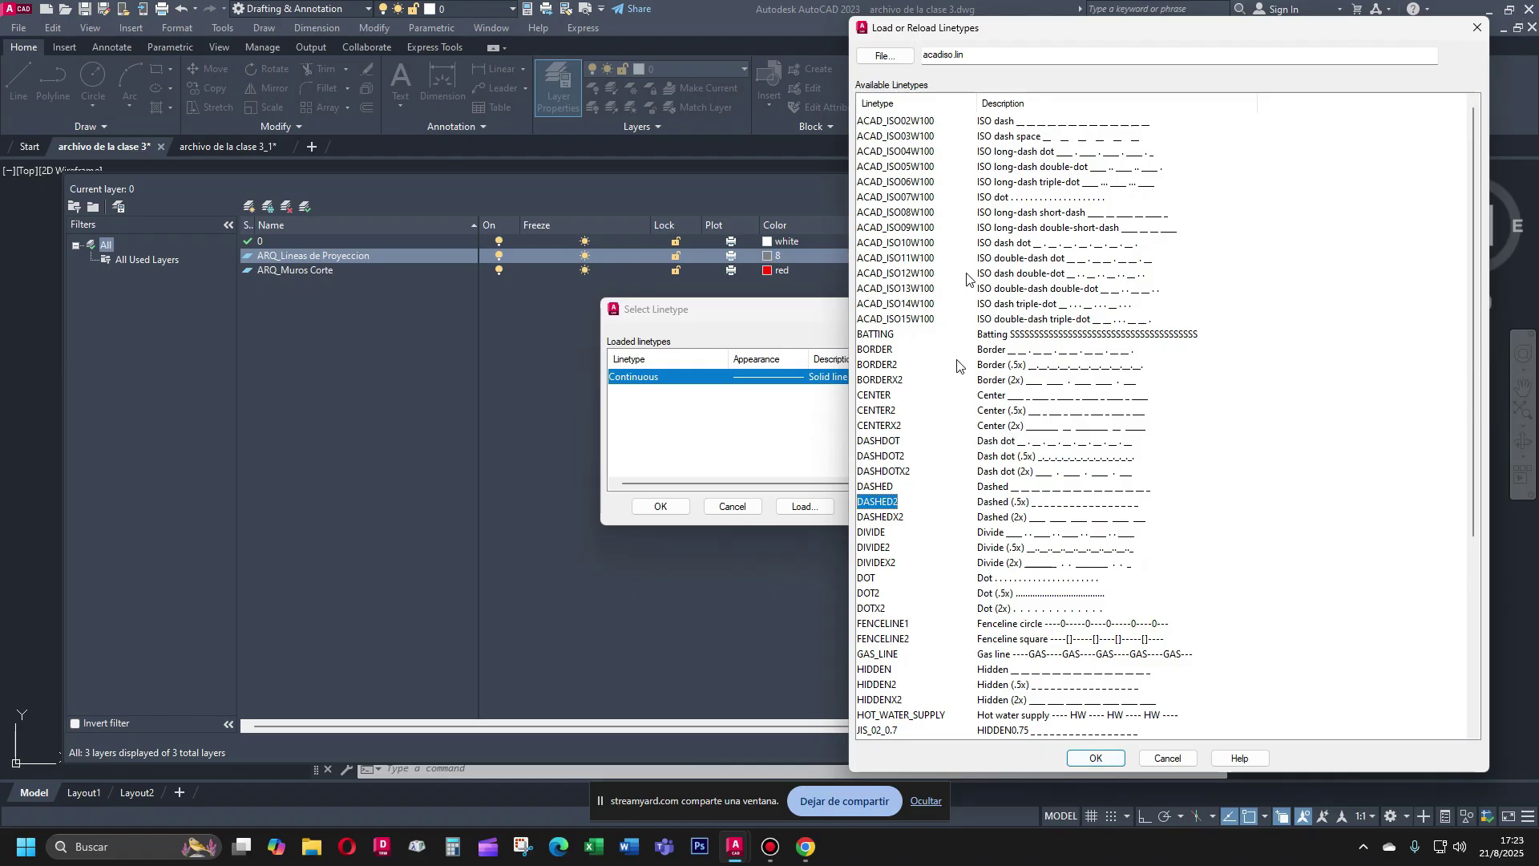
left_click(1092, 757)
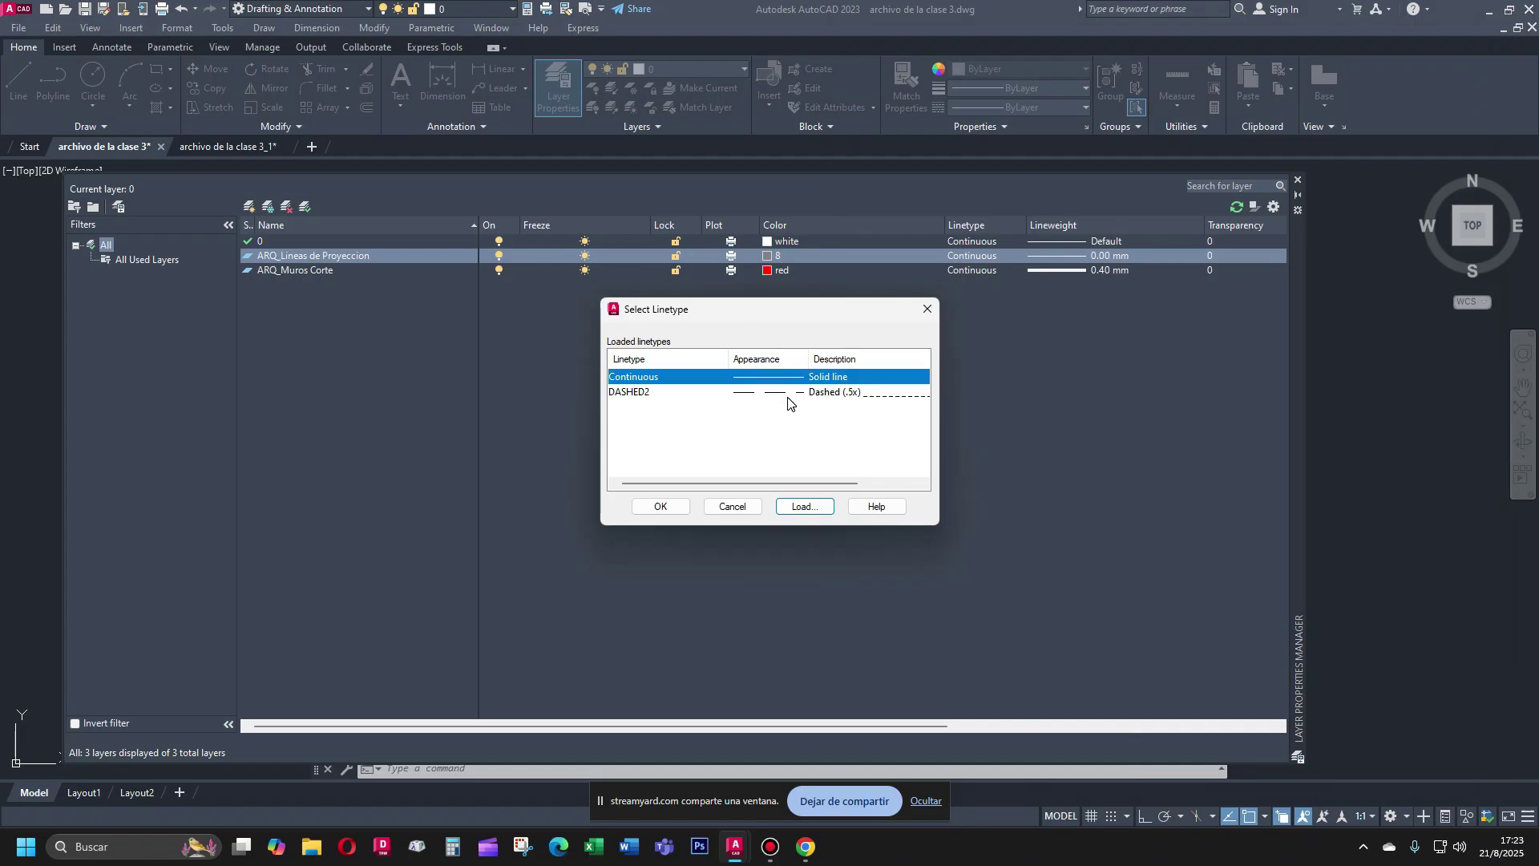
left_click(633, 395)
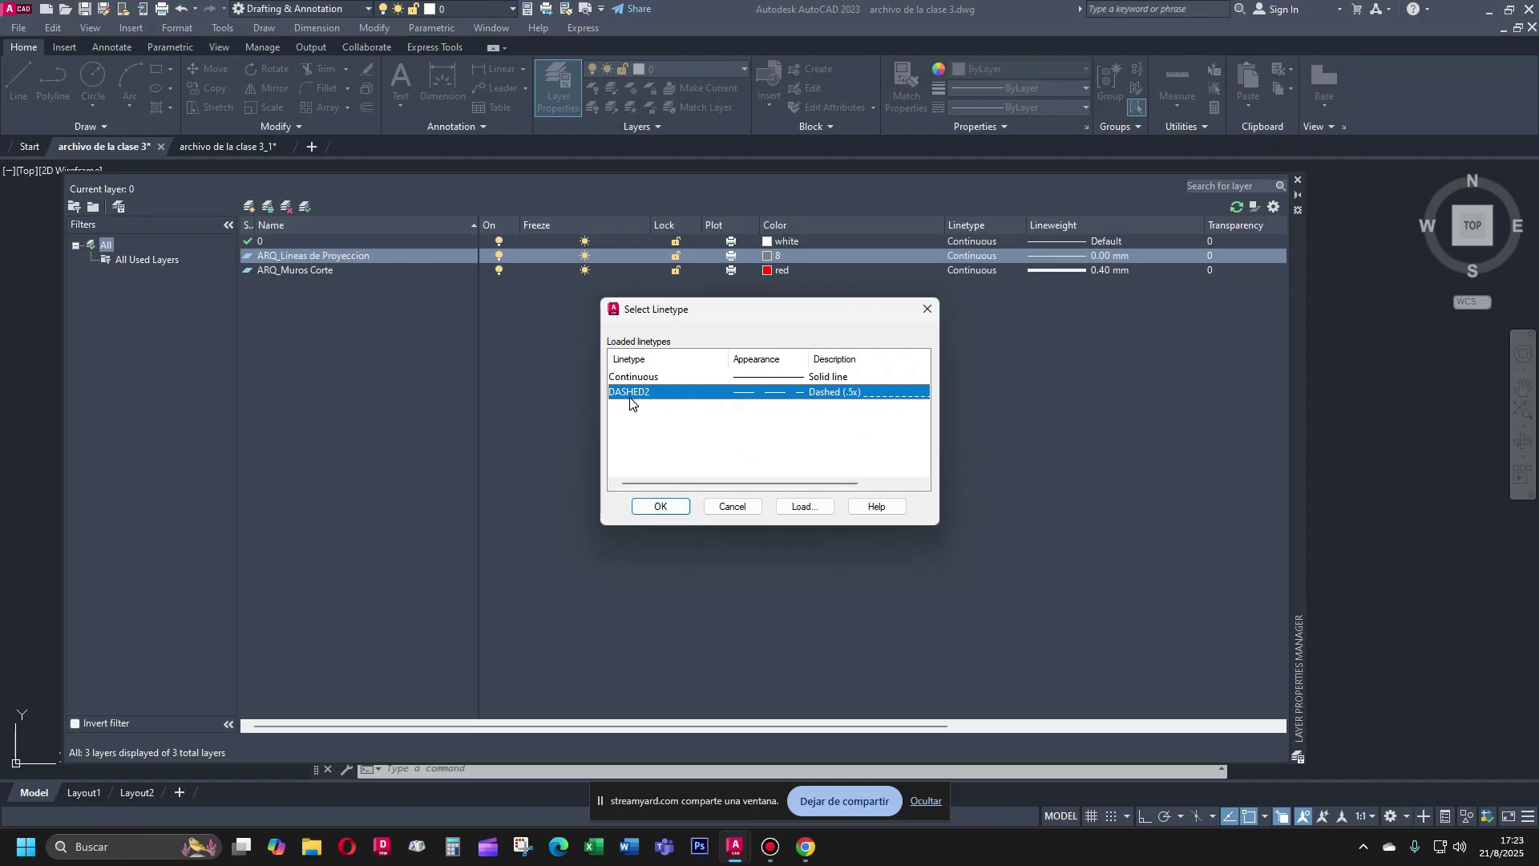
left_click(662, 505)
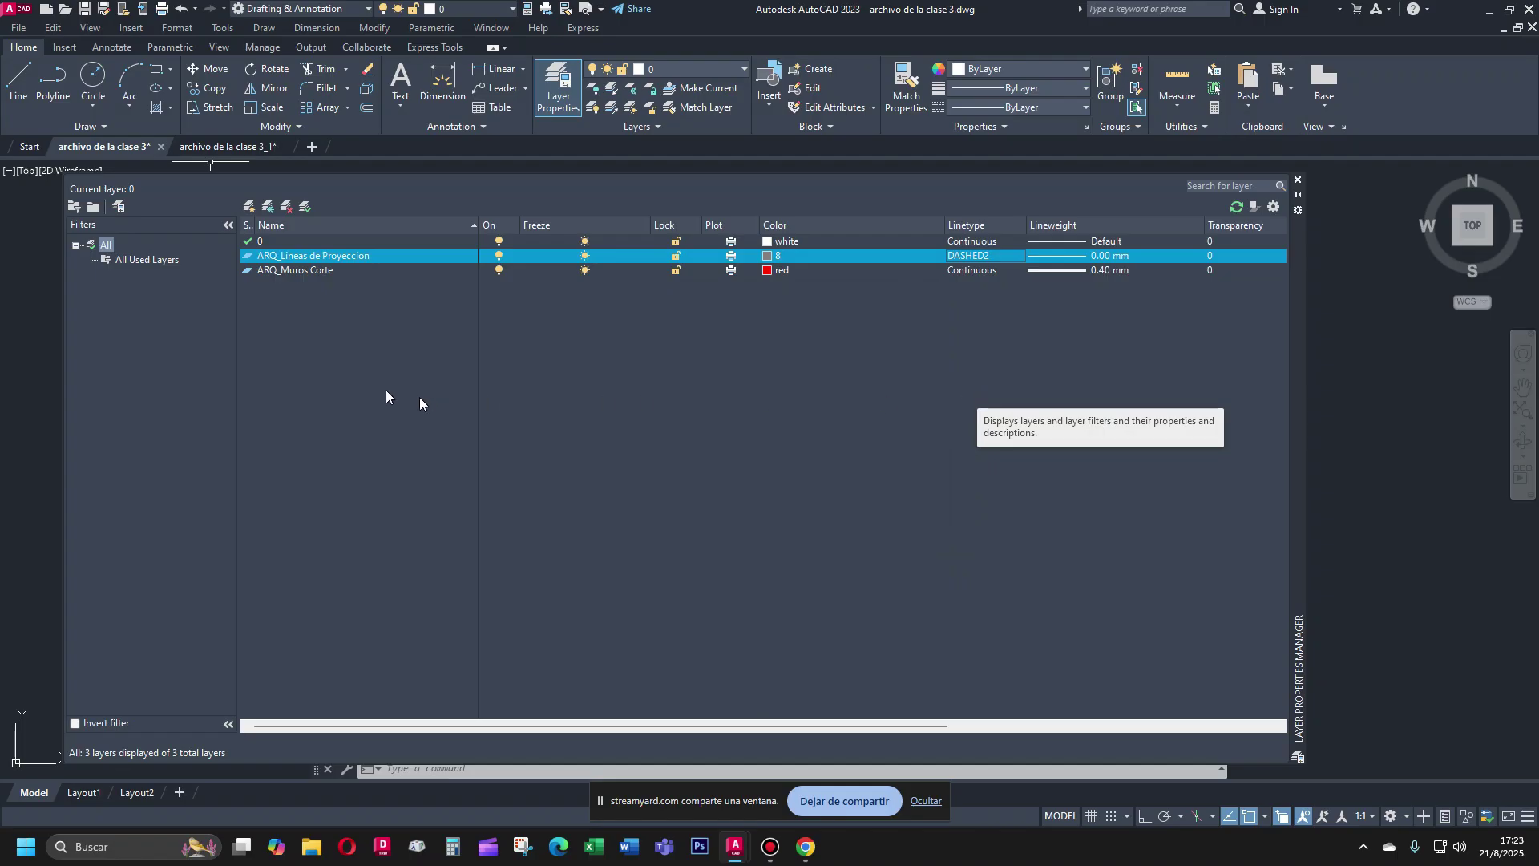
Create a new layer named TXT_Titulos based on the ARQ_Muros Corte layer's properties
left_click(264, 272)
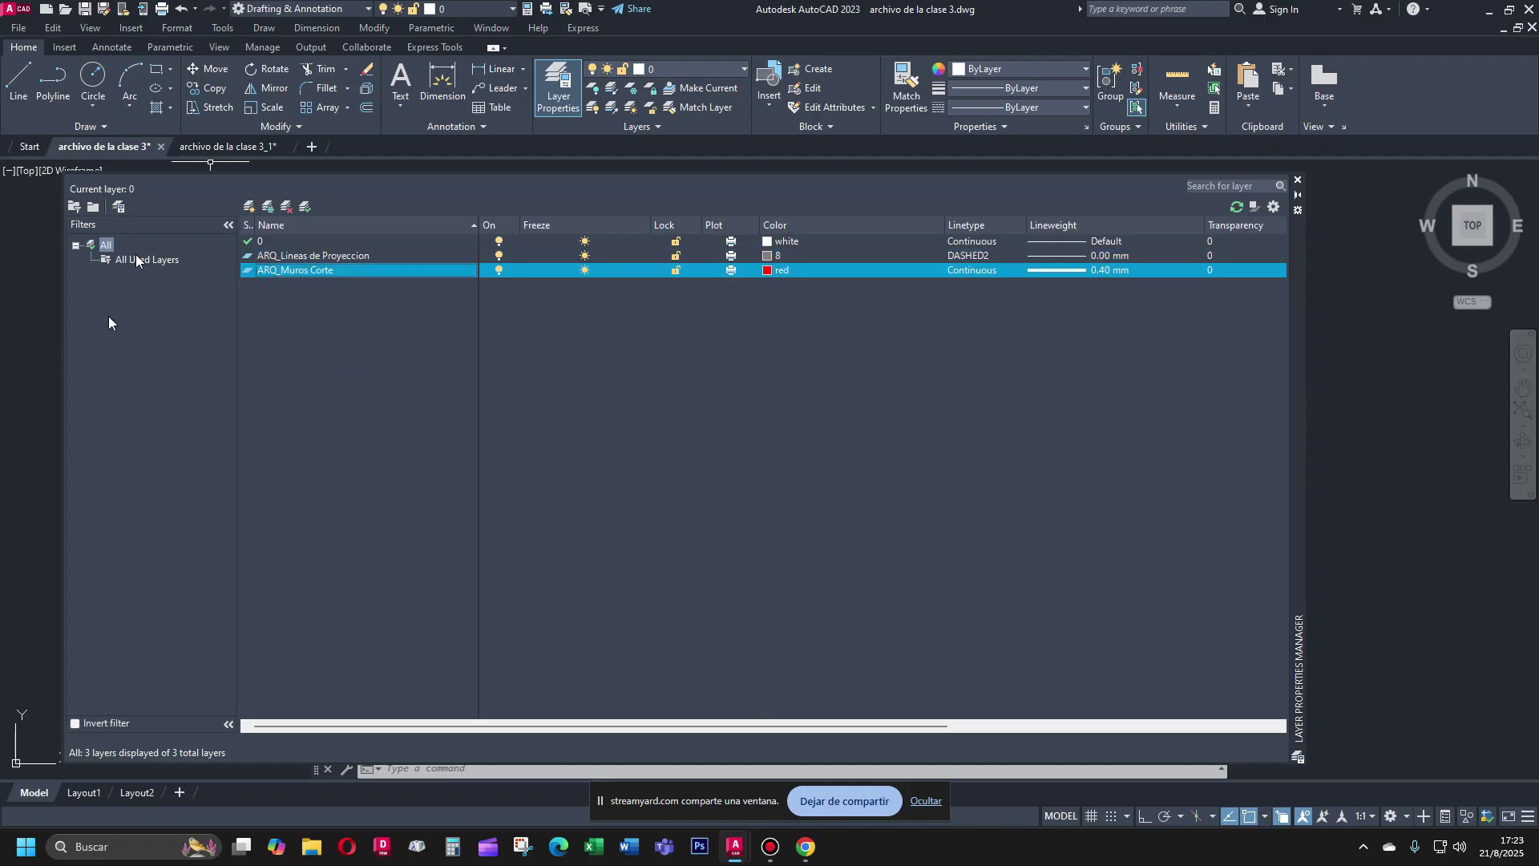
left_click(249, 207)
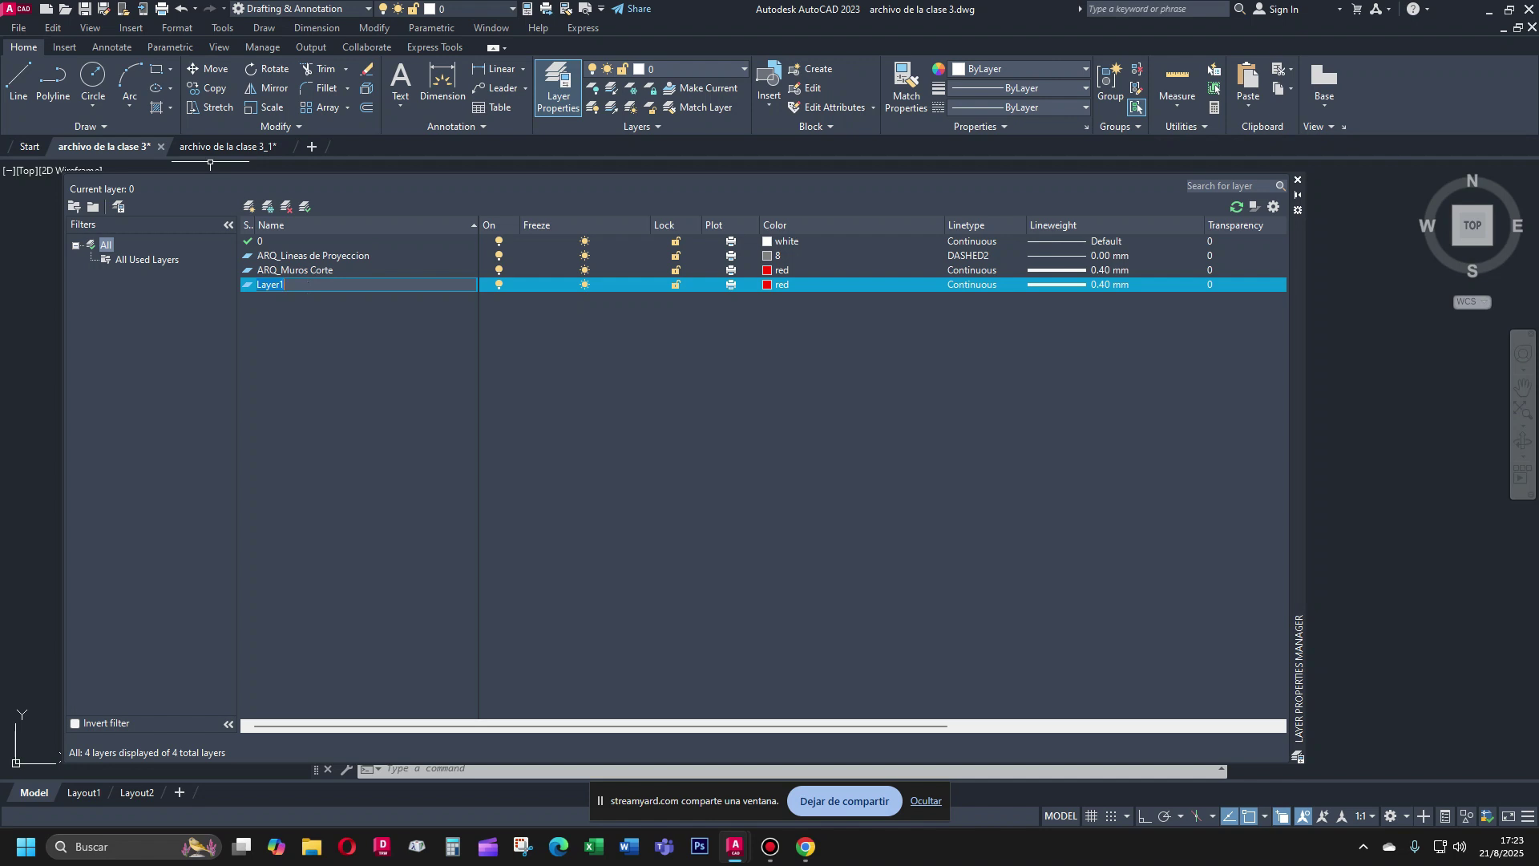
type("t")
key("BackSpace")
type("TXT_Titulops")
key("BackSpace")
left_click(328, 392)
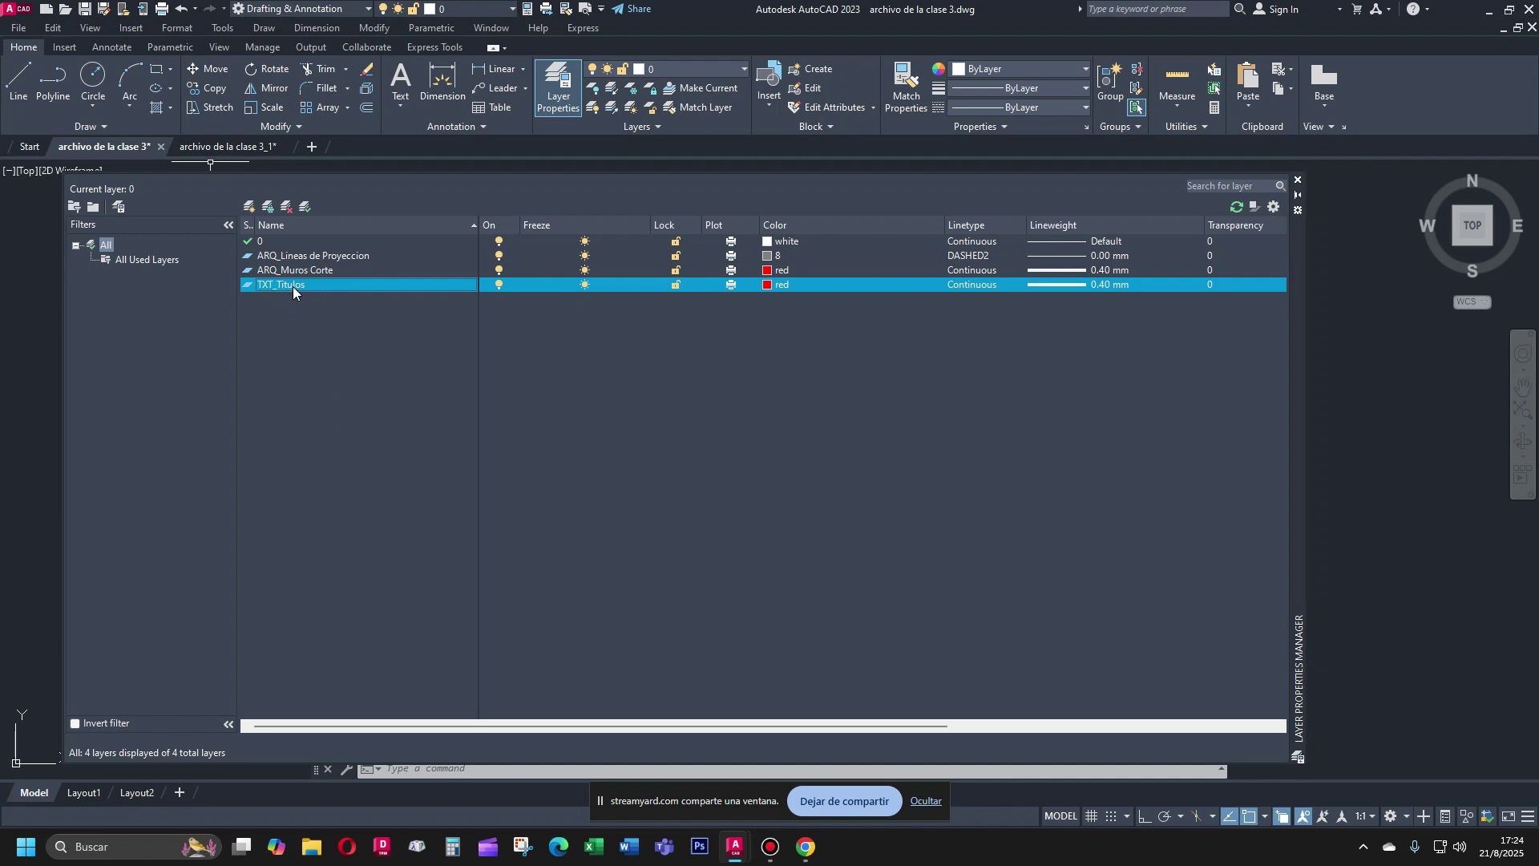
Set the TXT_Titulos layer's lineweight to 0.25 mm
left_click(272, 270)
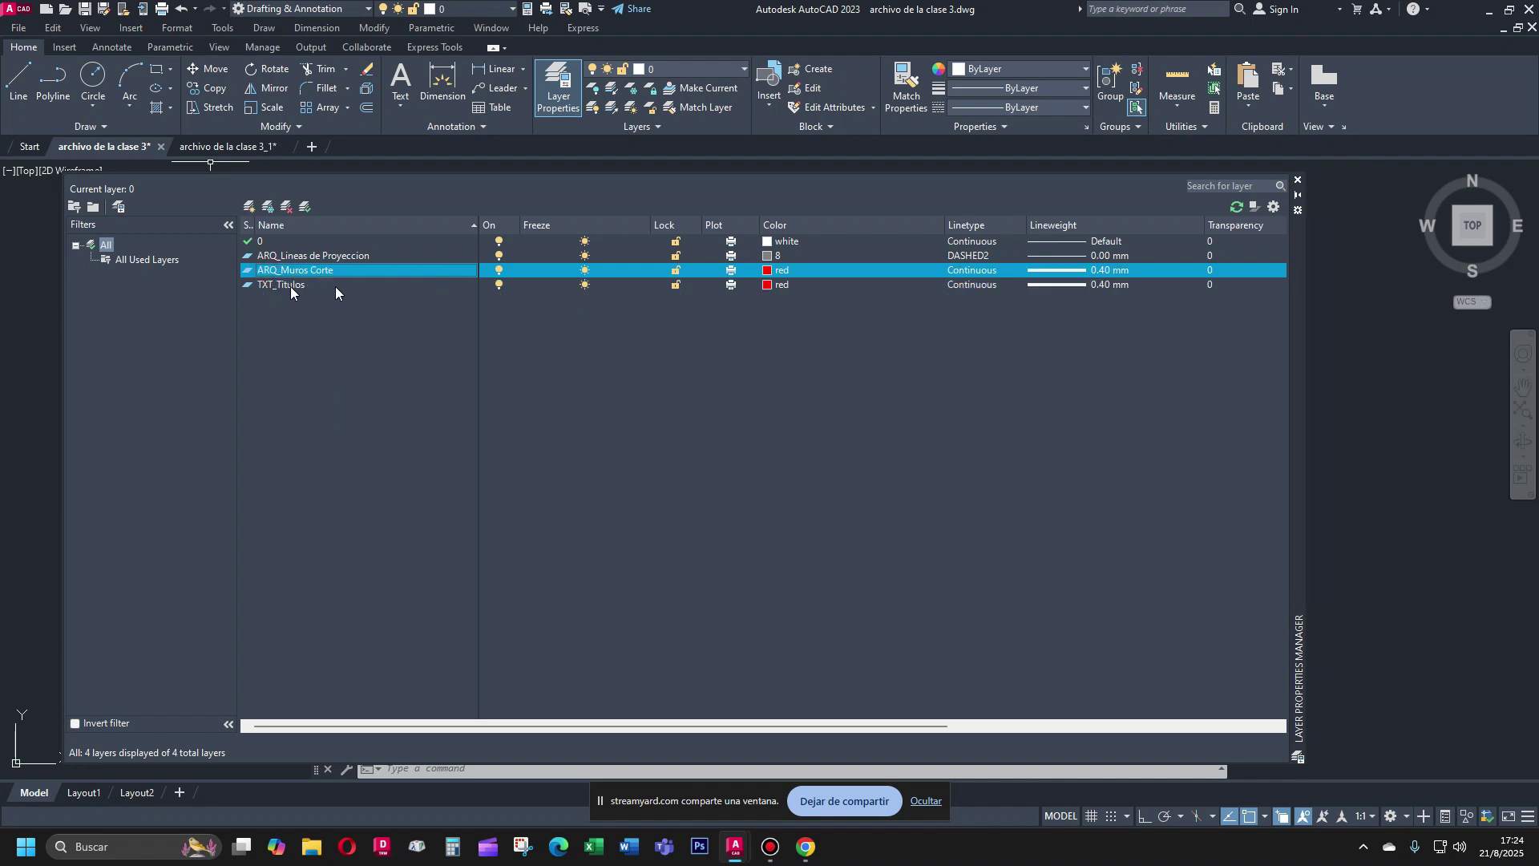
left_click(282, 286)
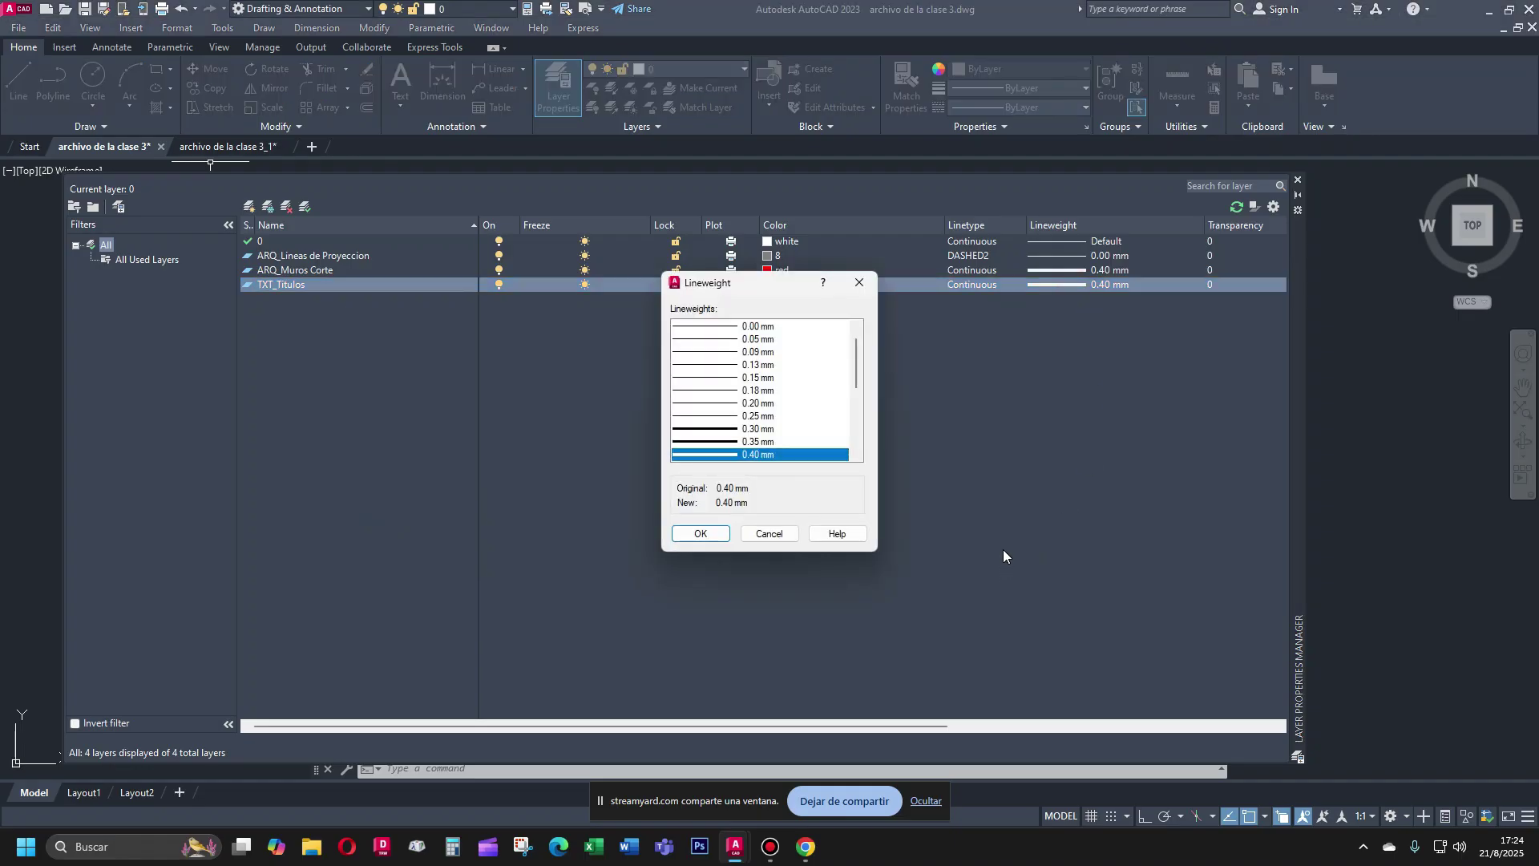
left_click(751, 416)
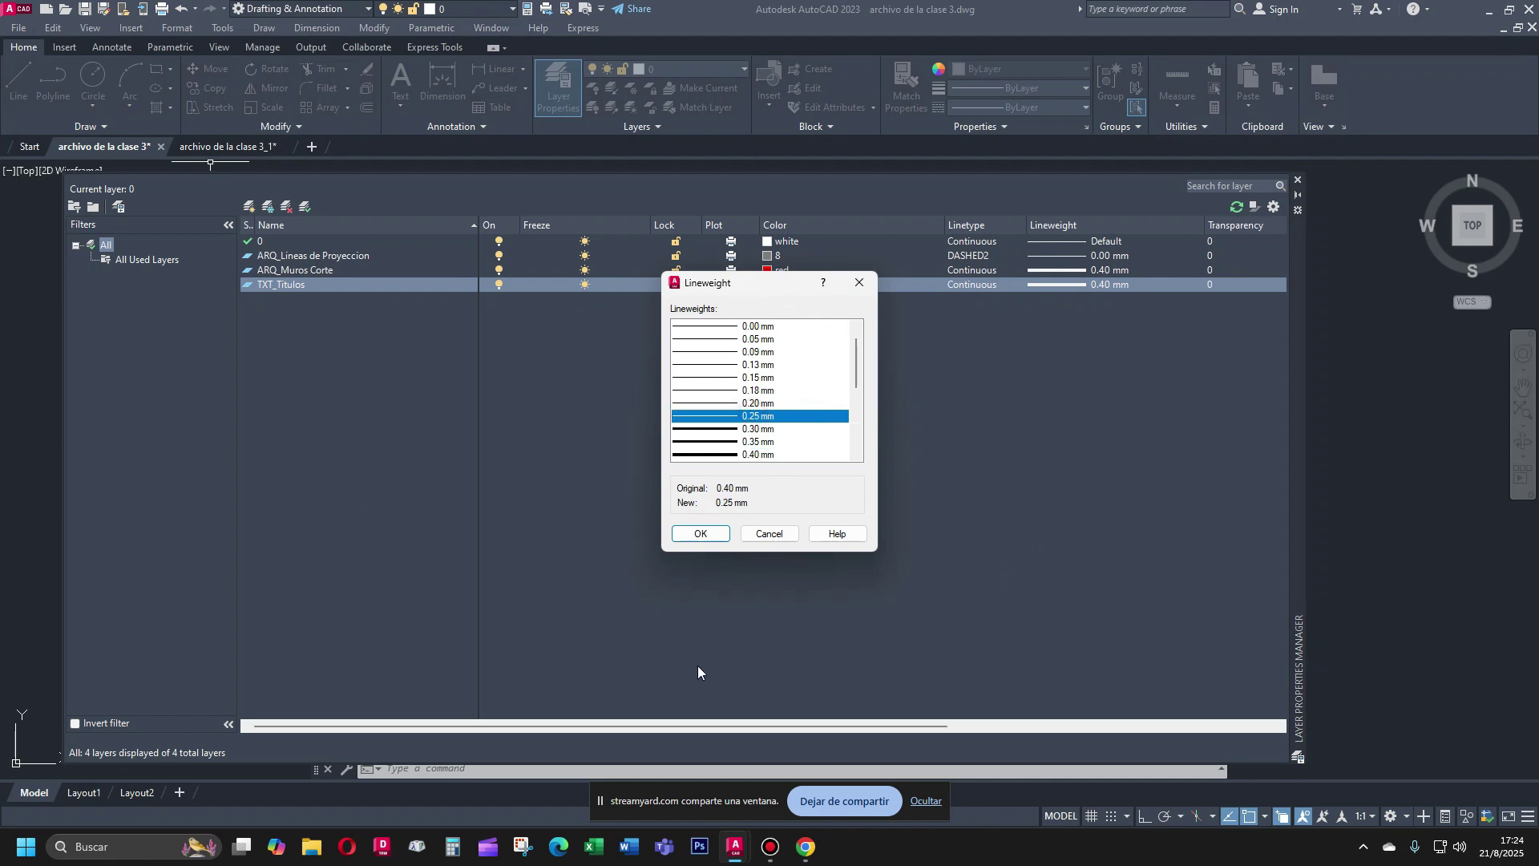
left_click(700, 533)
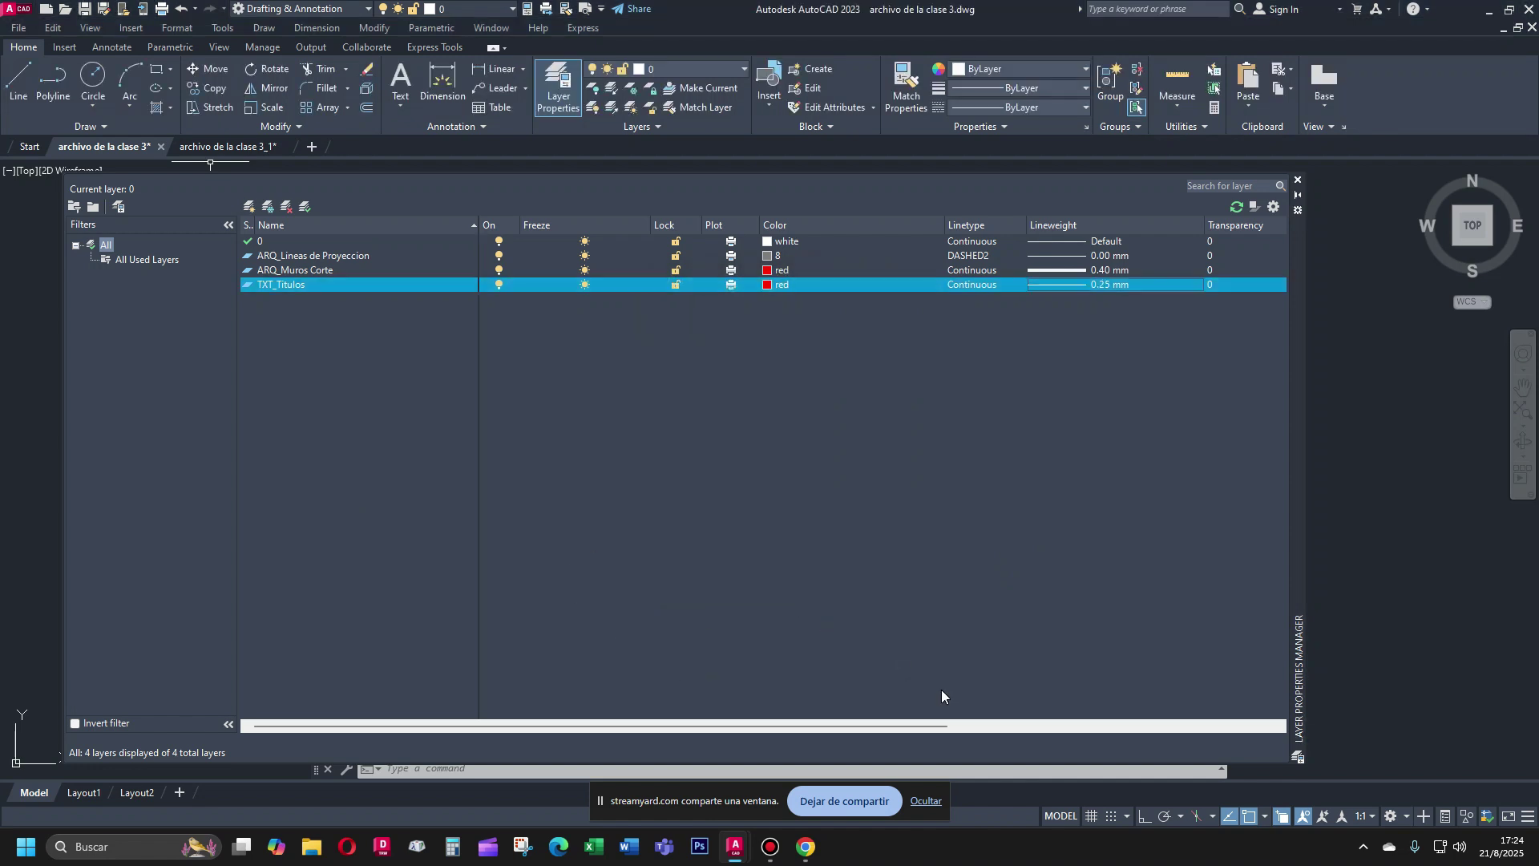
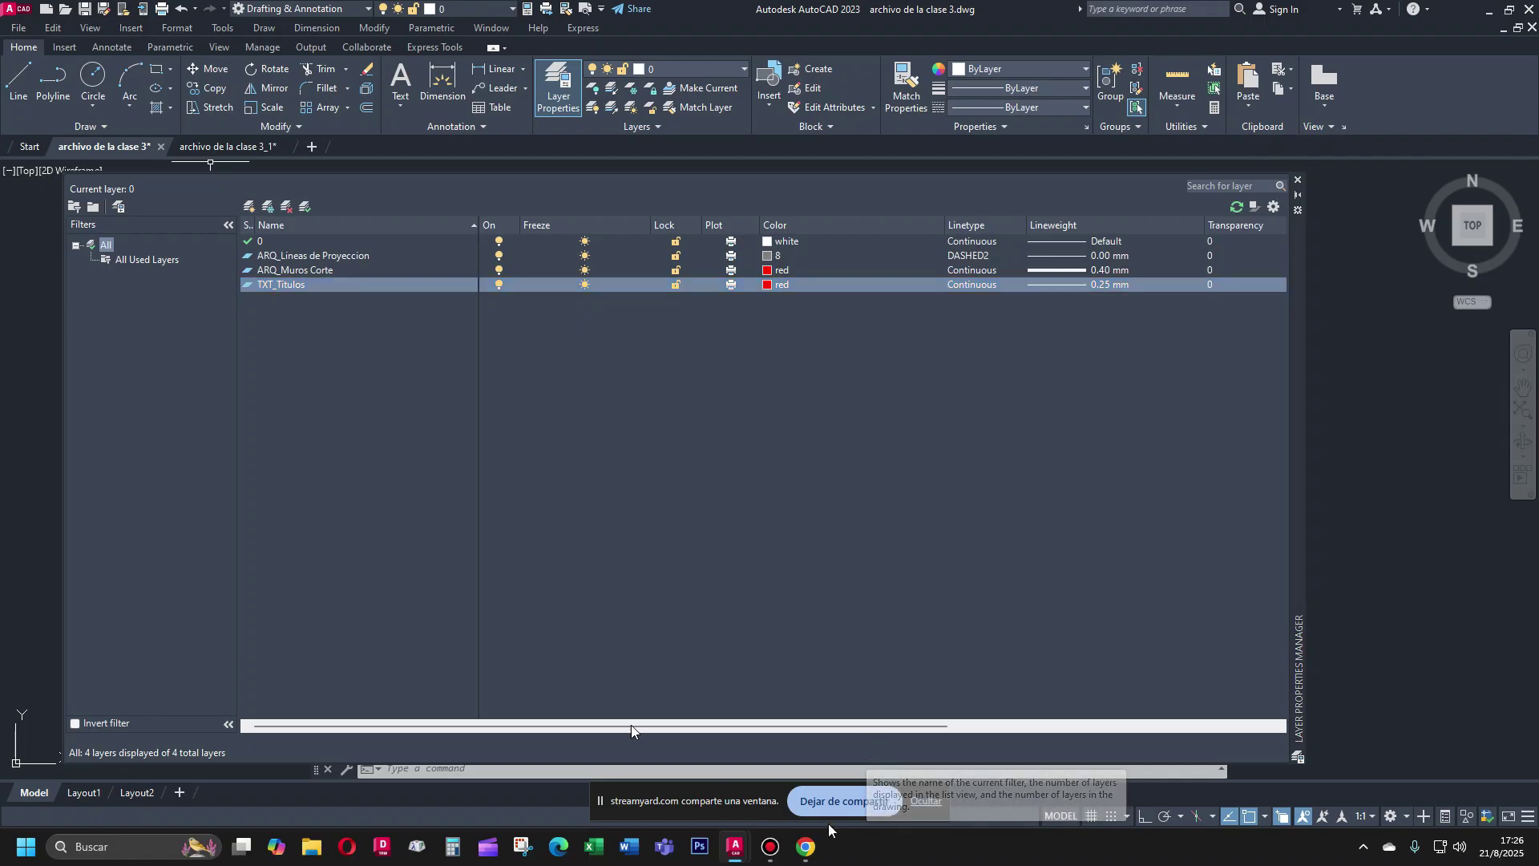
Create a new layer named AGUA_Fria based on the TXT_Titulos layer's properties
left_click(319, 271)
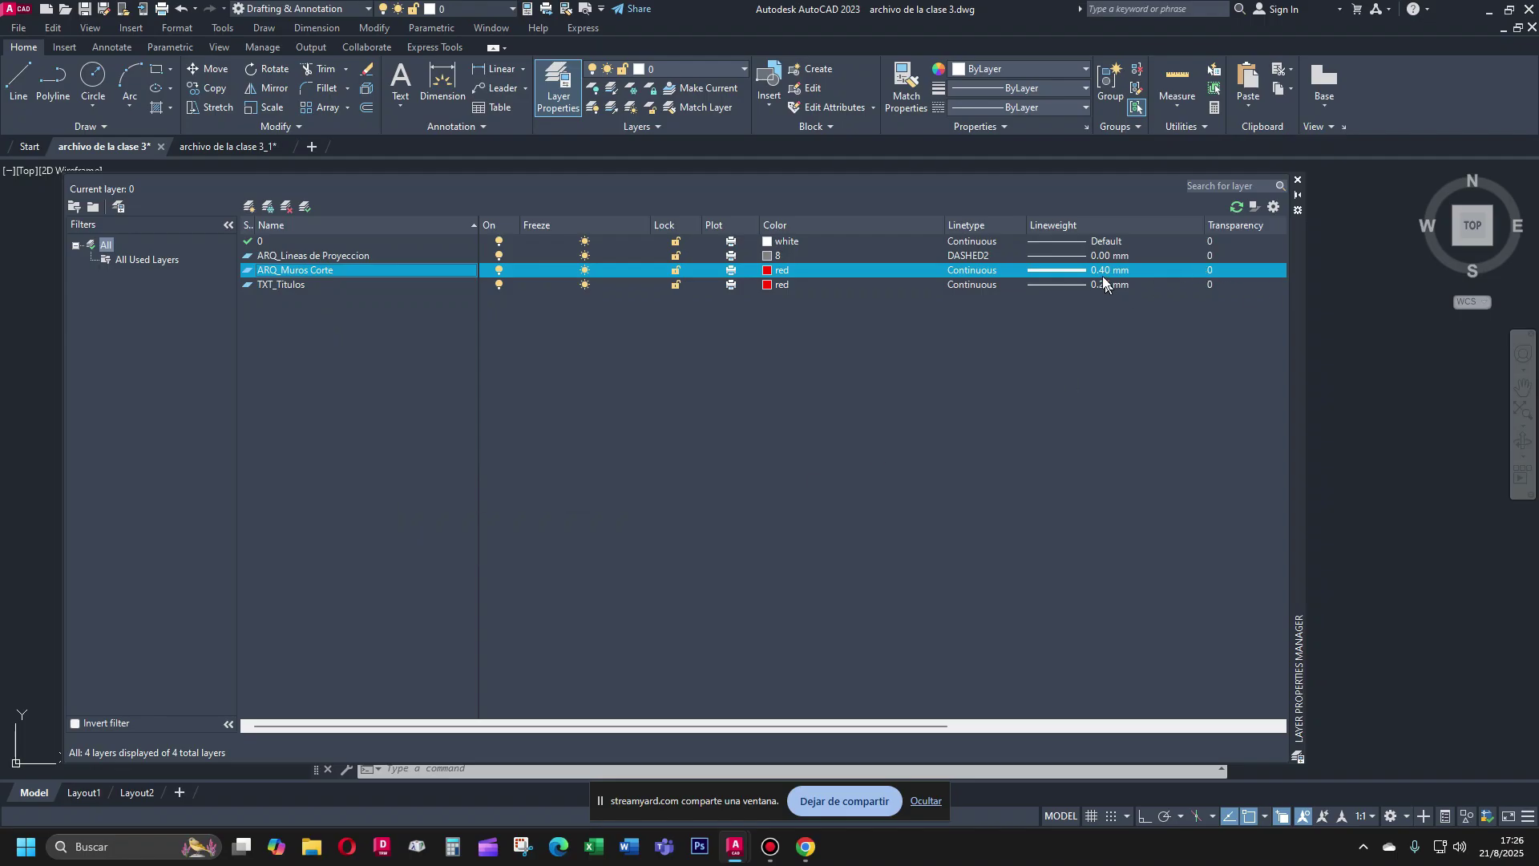
left_click(279, 286)
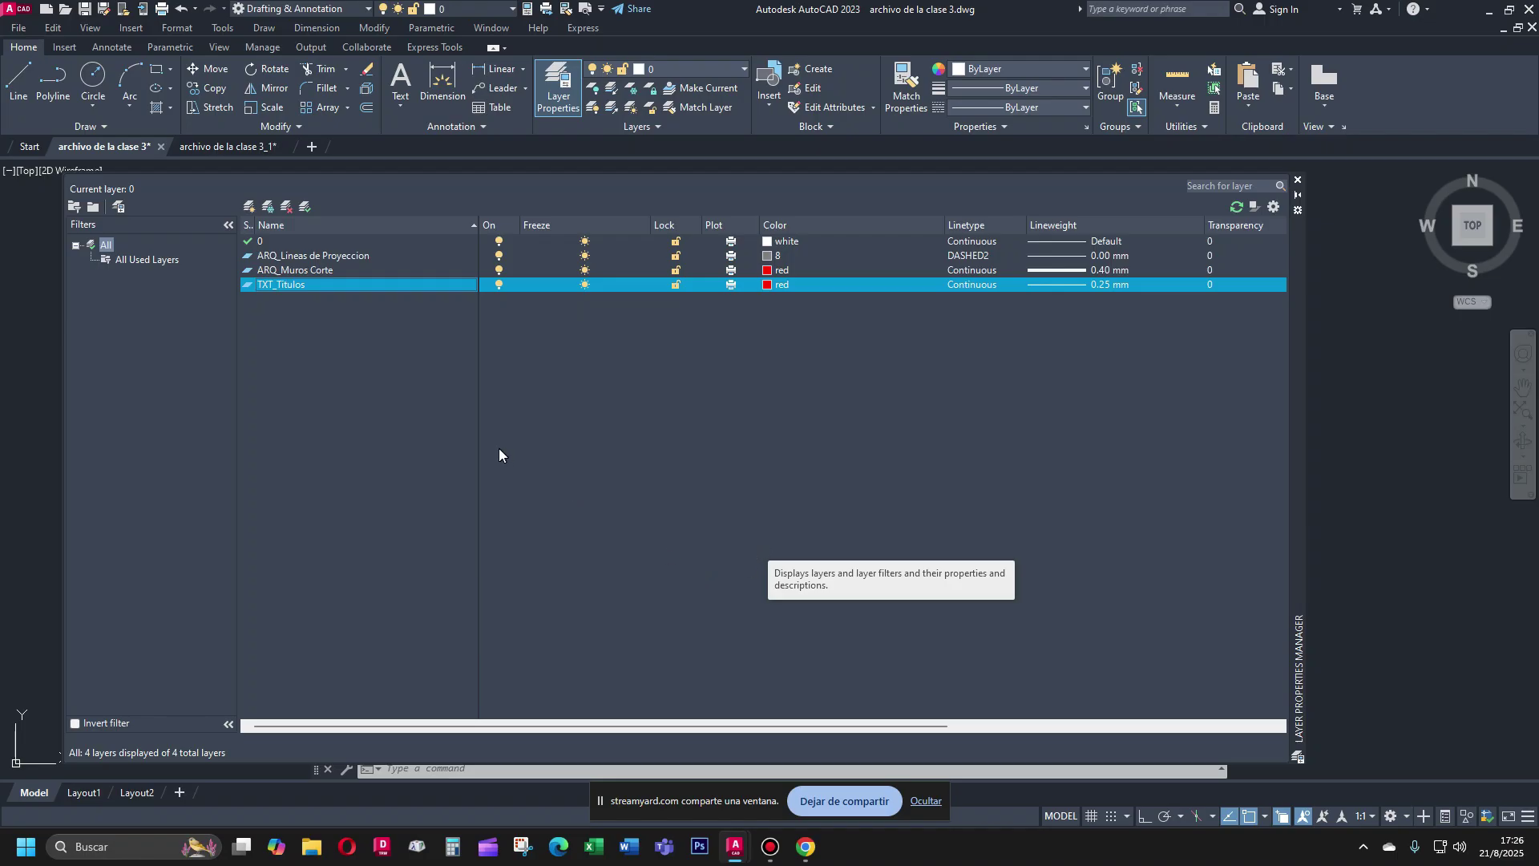
left_click(249, 210)
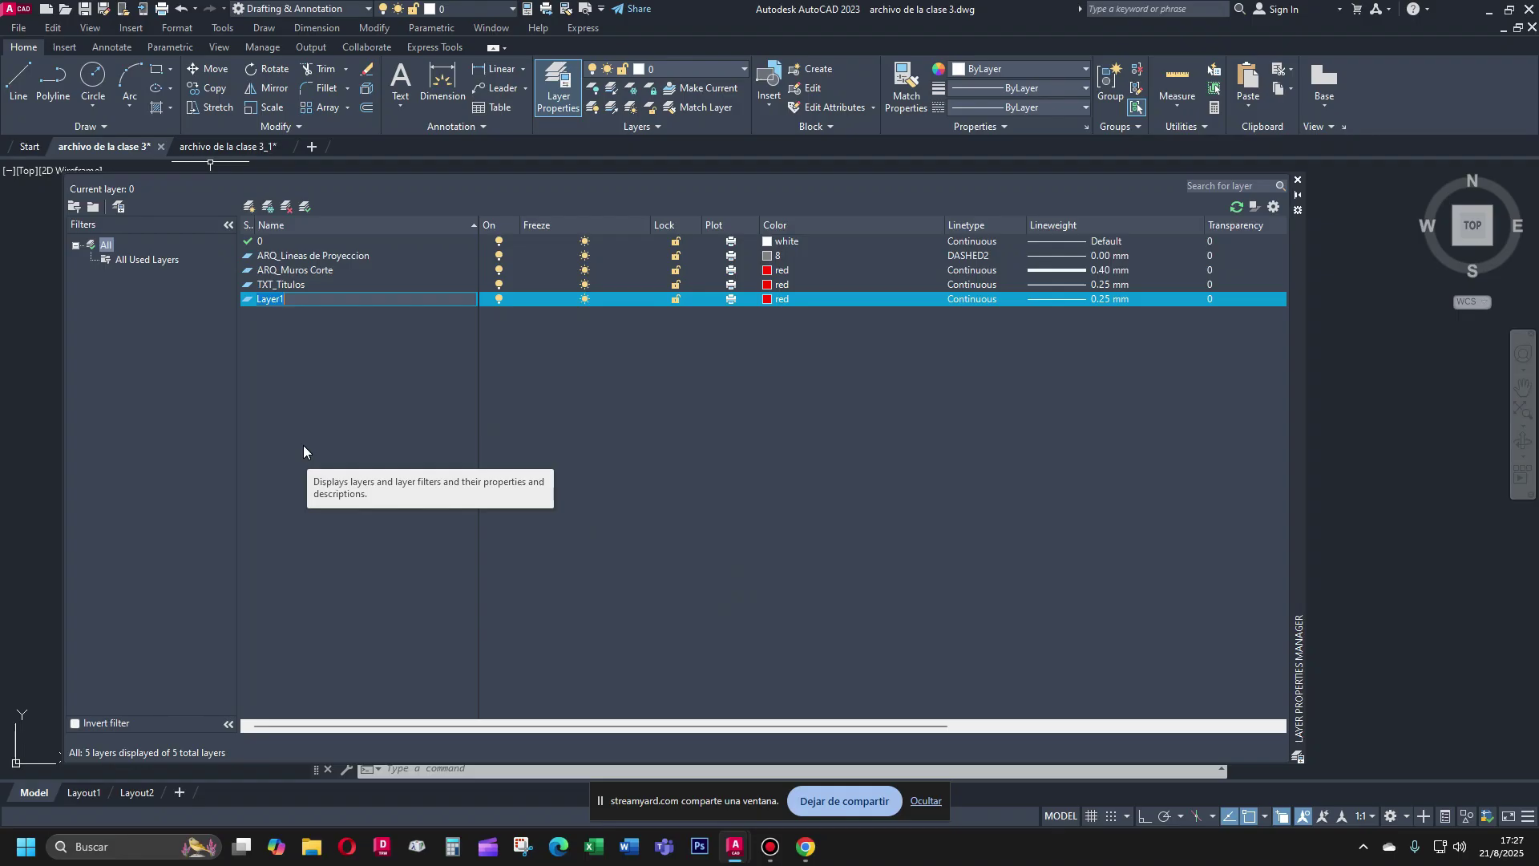
type("A")
type("GUA")
type("_FR")
type("ria")
key("BackSpace")
key("BackSpace")
key("BackSpace")
key("BackSpace")
type("ria")
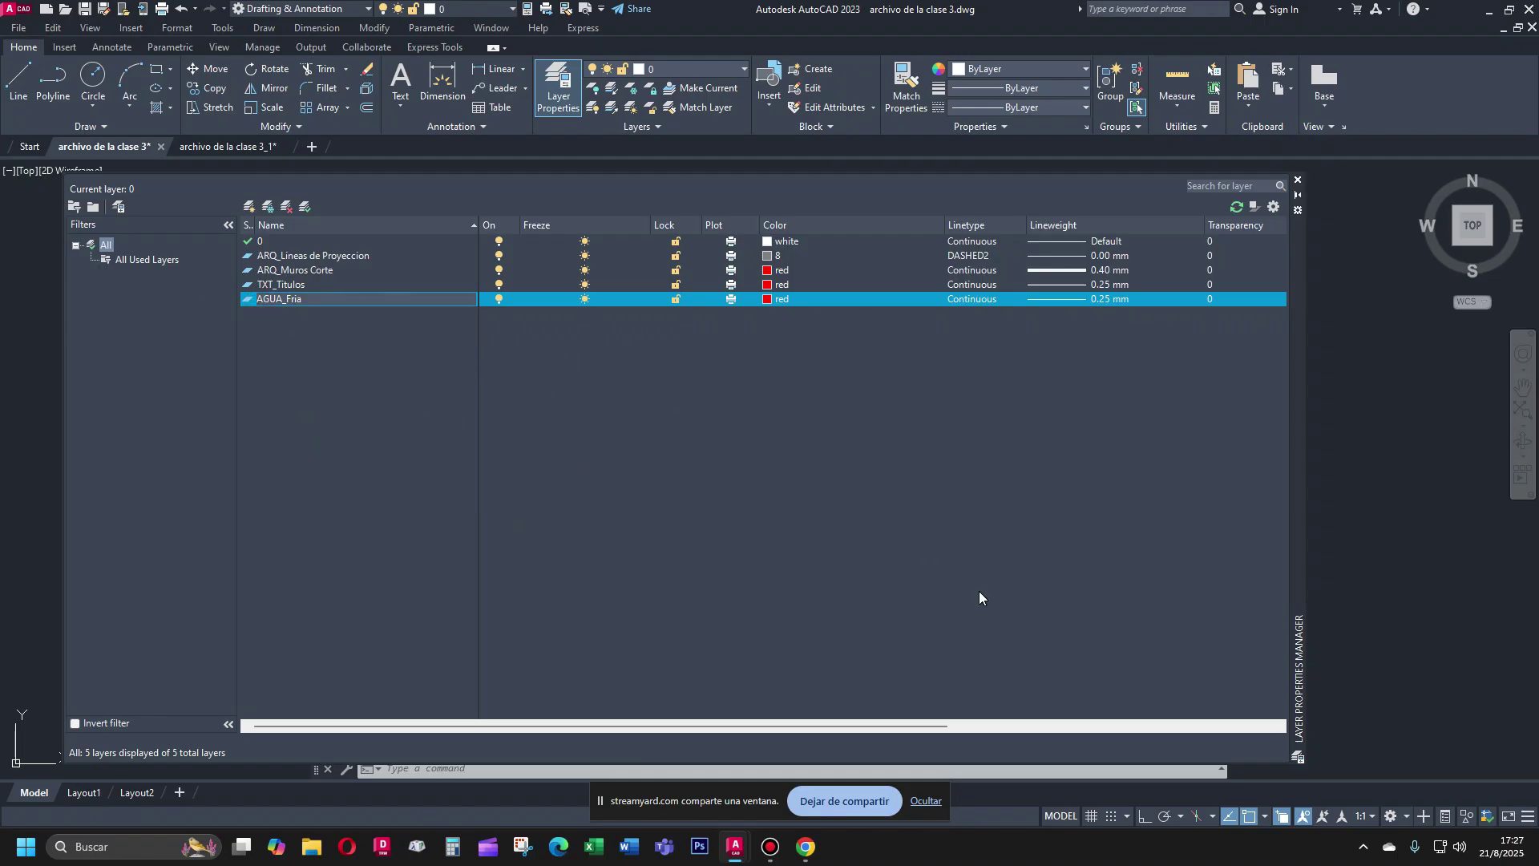
Add the prefix INST_ to the new layer's name so it reads INST_AGUA_Fria
type("in")
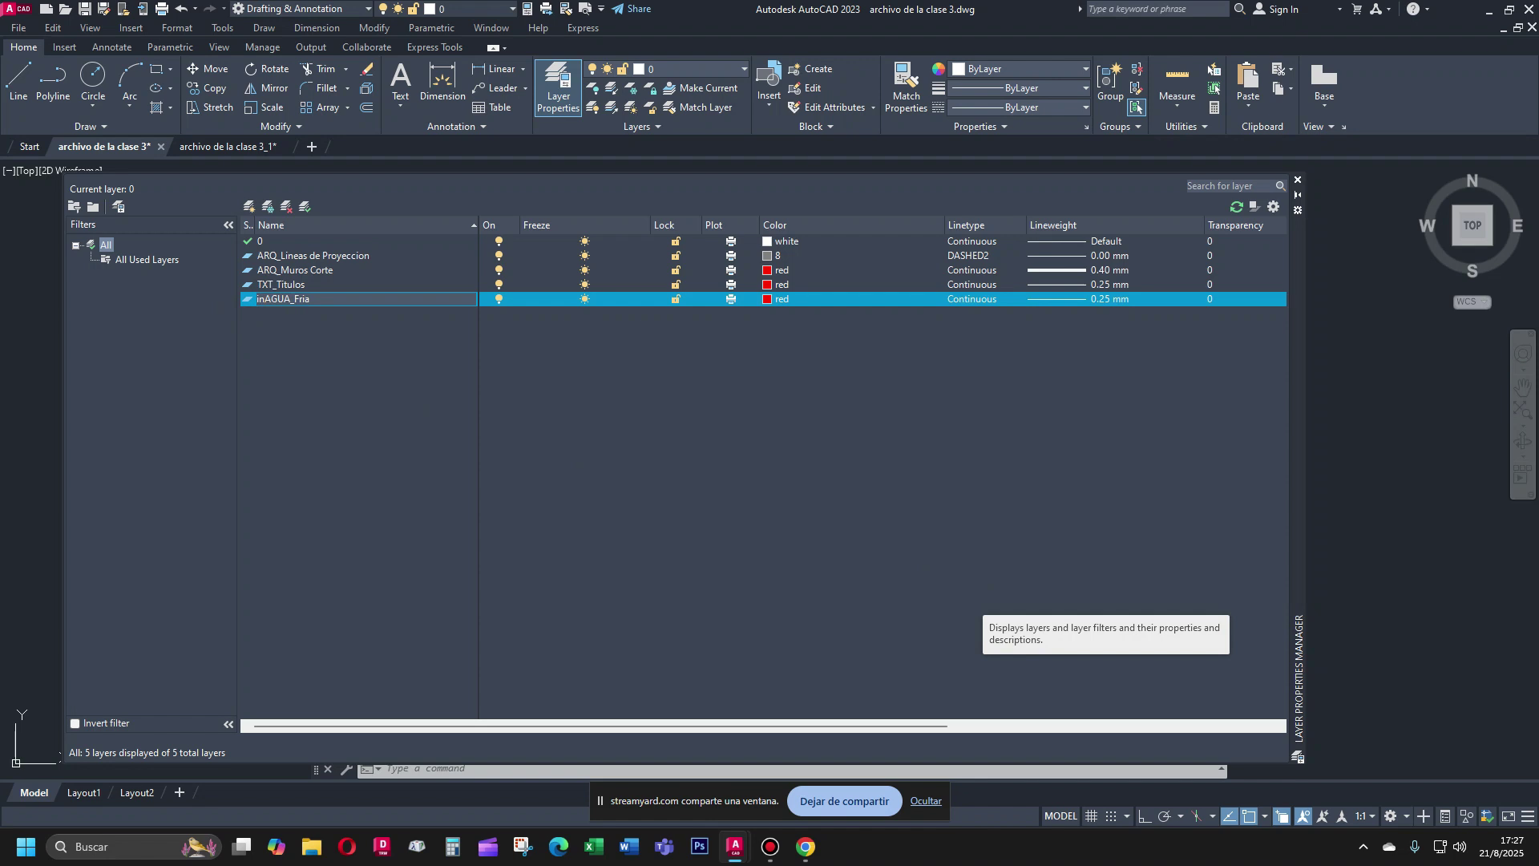
key("BackSpace")
key("BackSpace")
type("IST_")
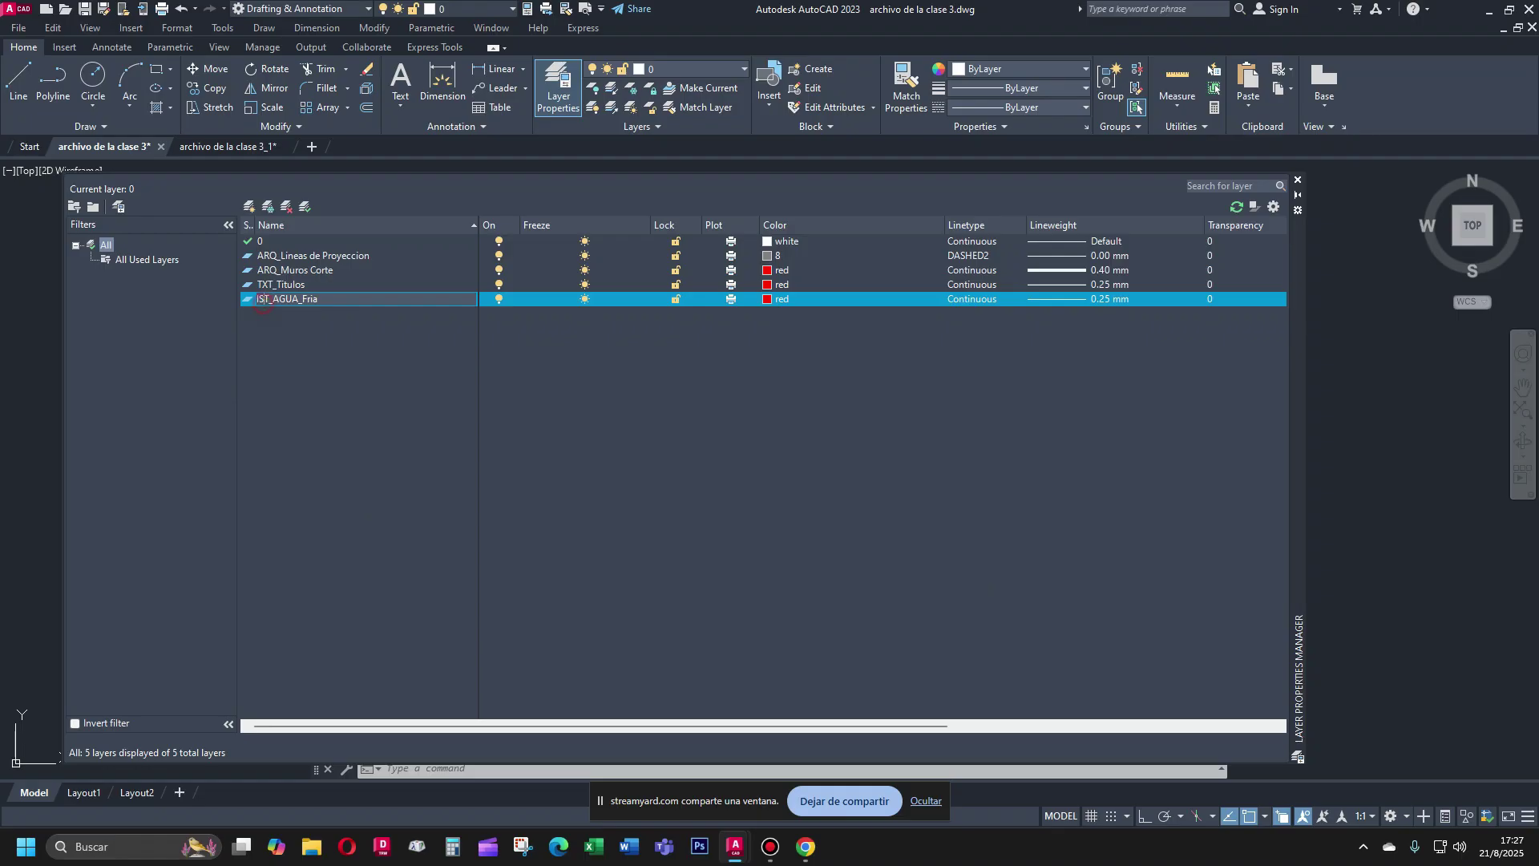
type("N")
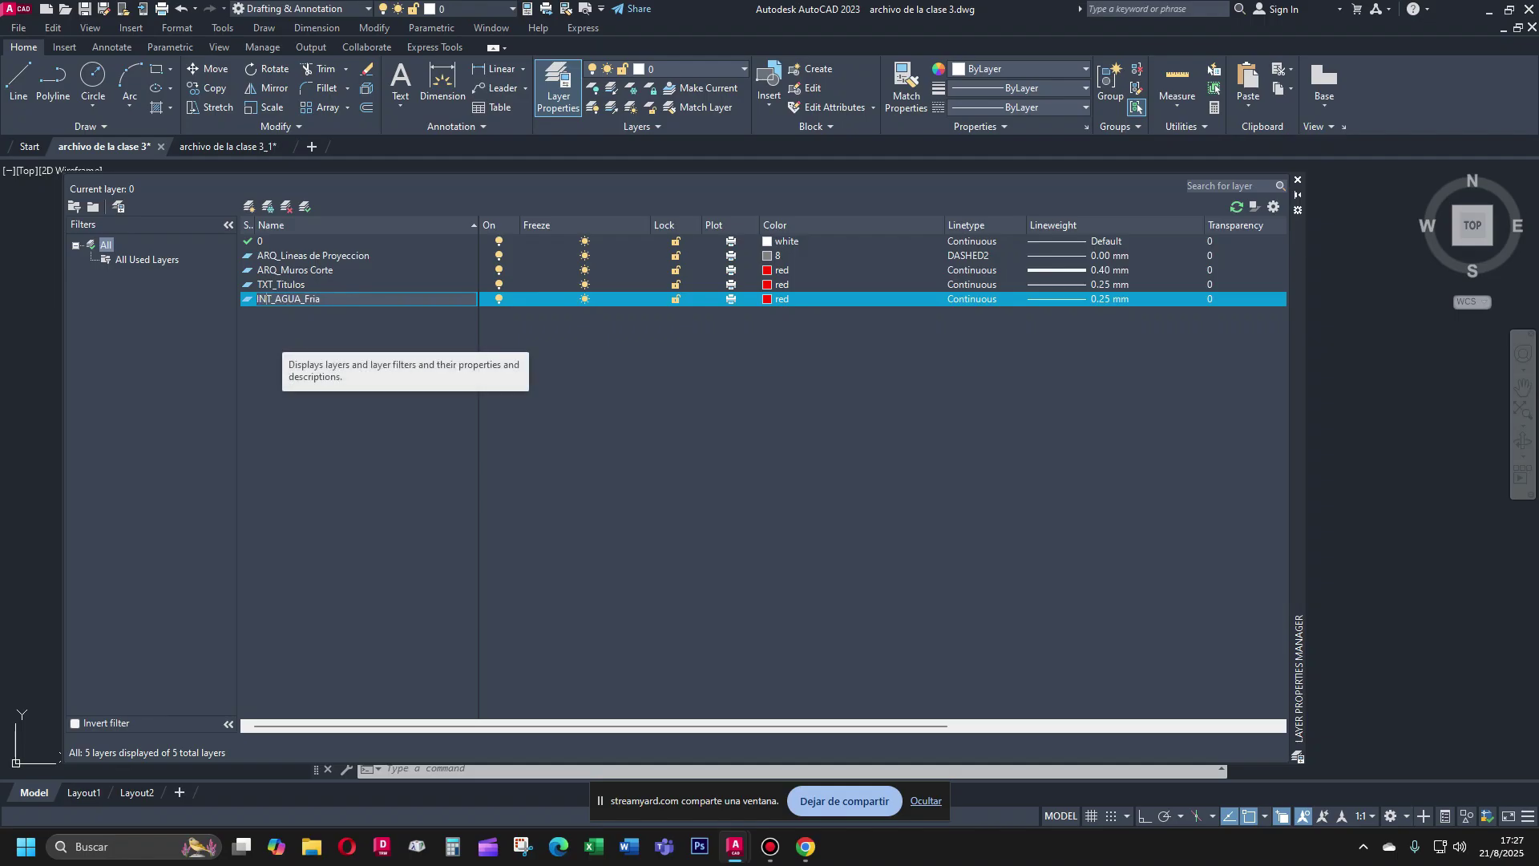
type("S")
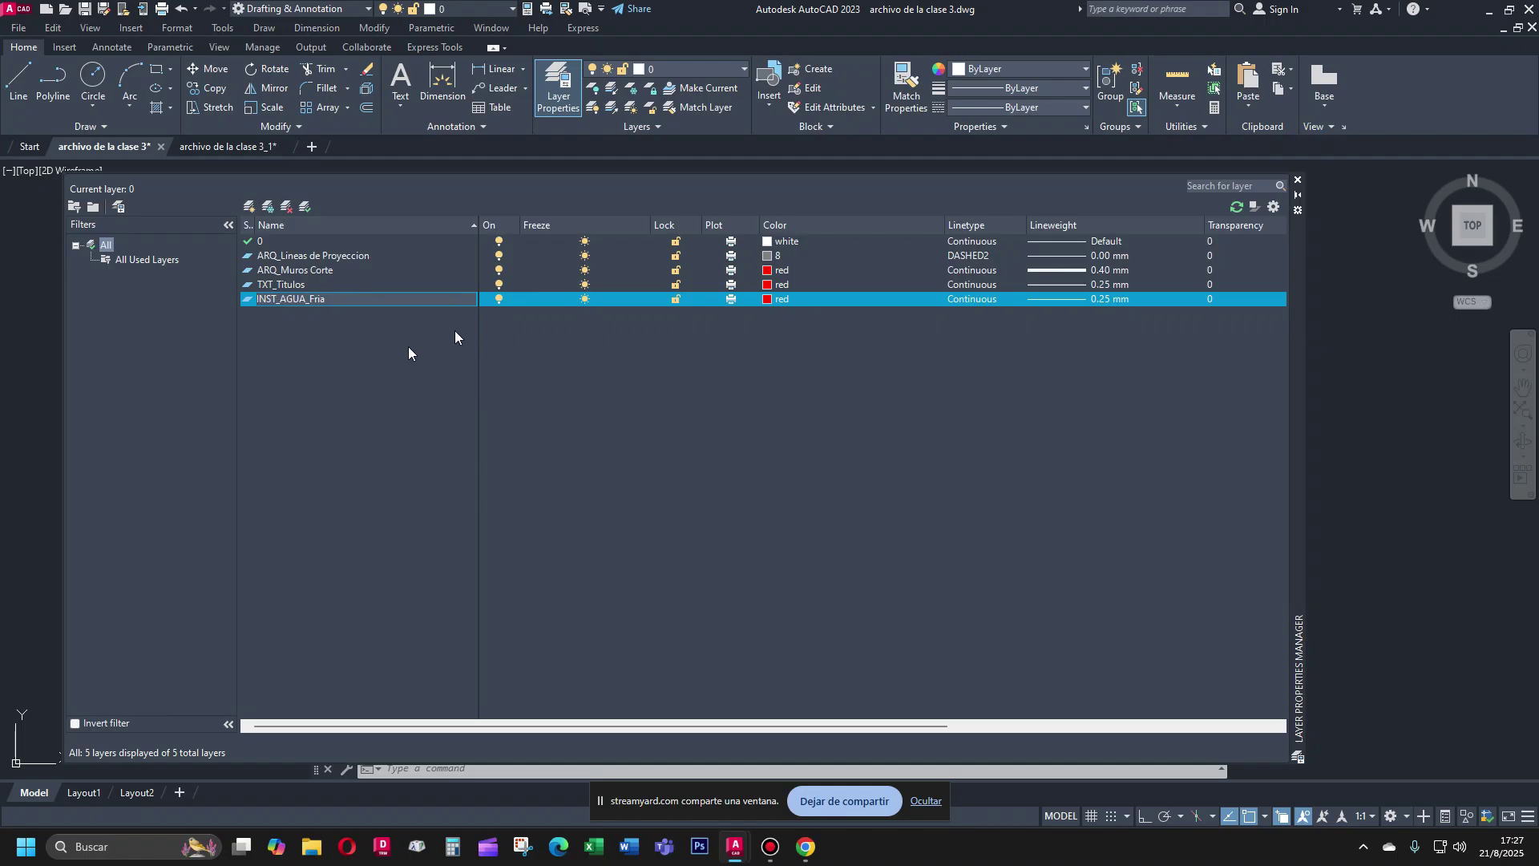
key("Return")
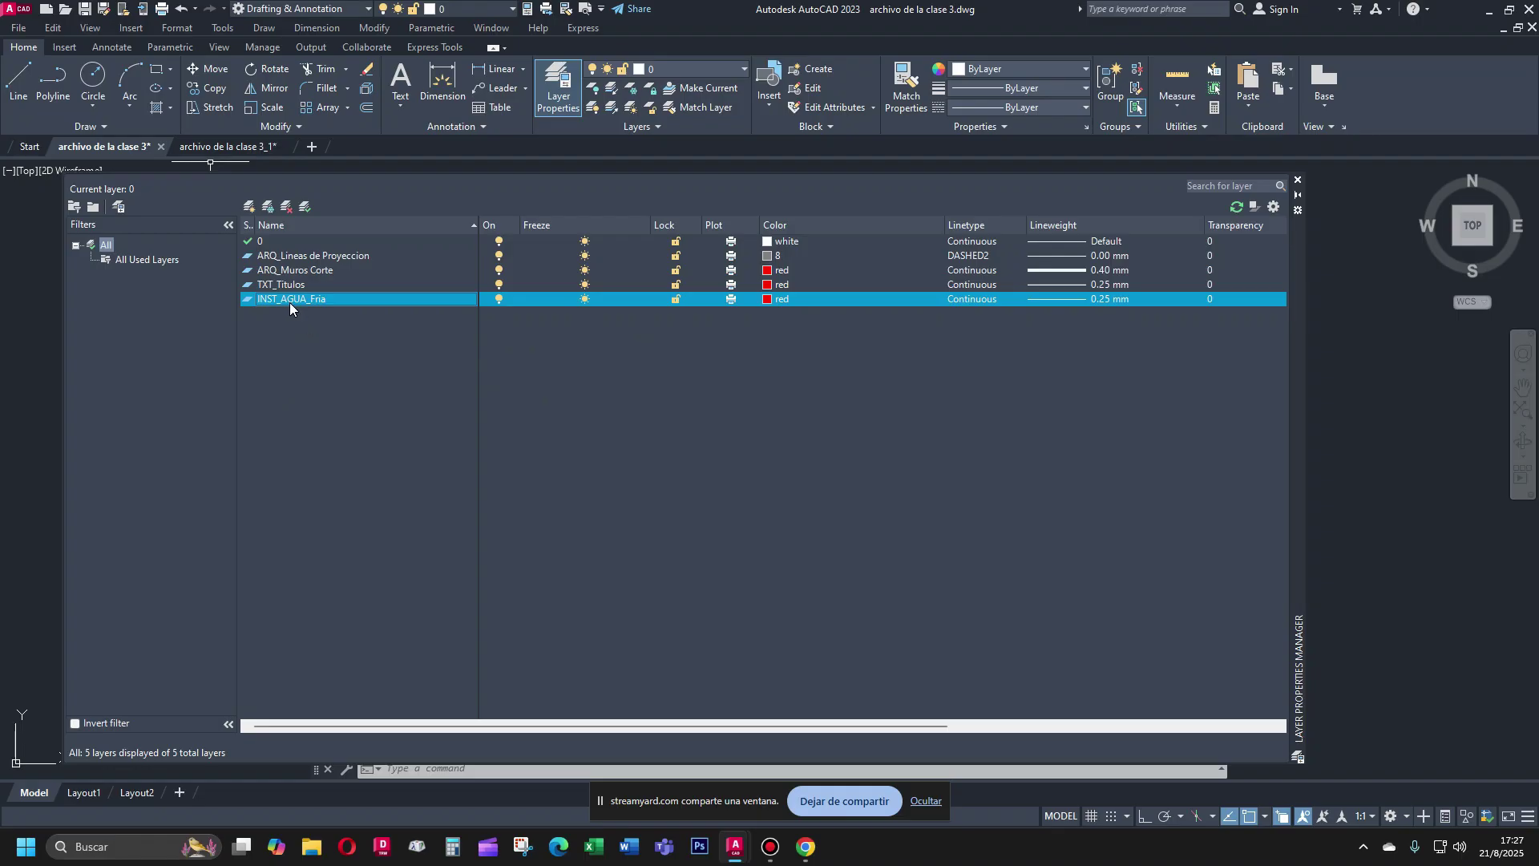
Set the INST_AGUA_Fria layer to index color 160 and a lineweight of 0.18 mm
left_click(769, 301)
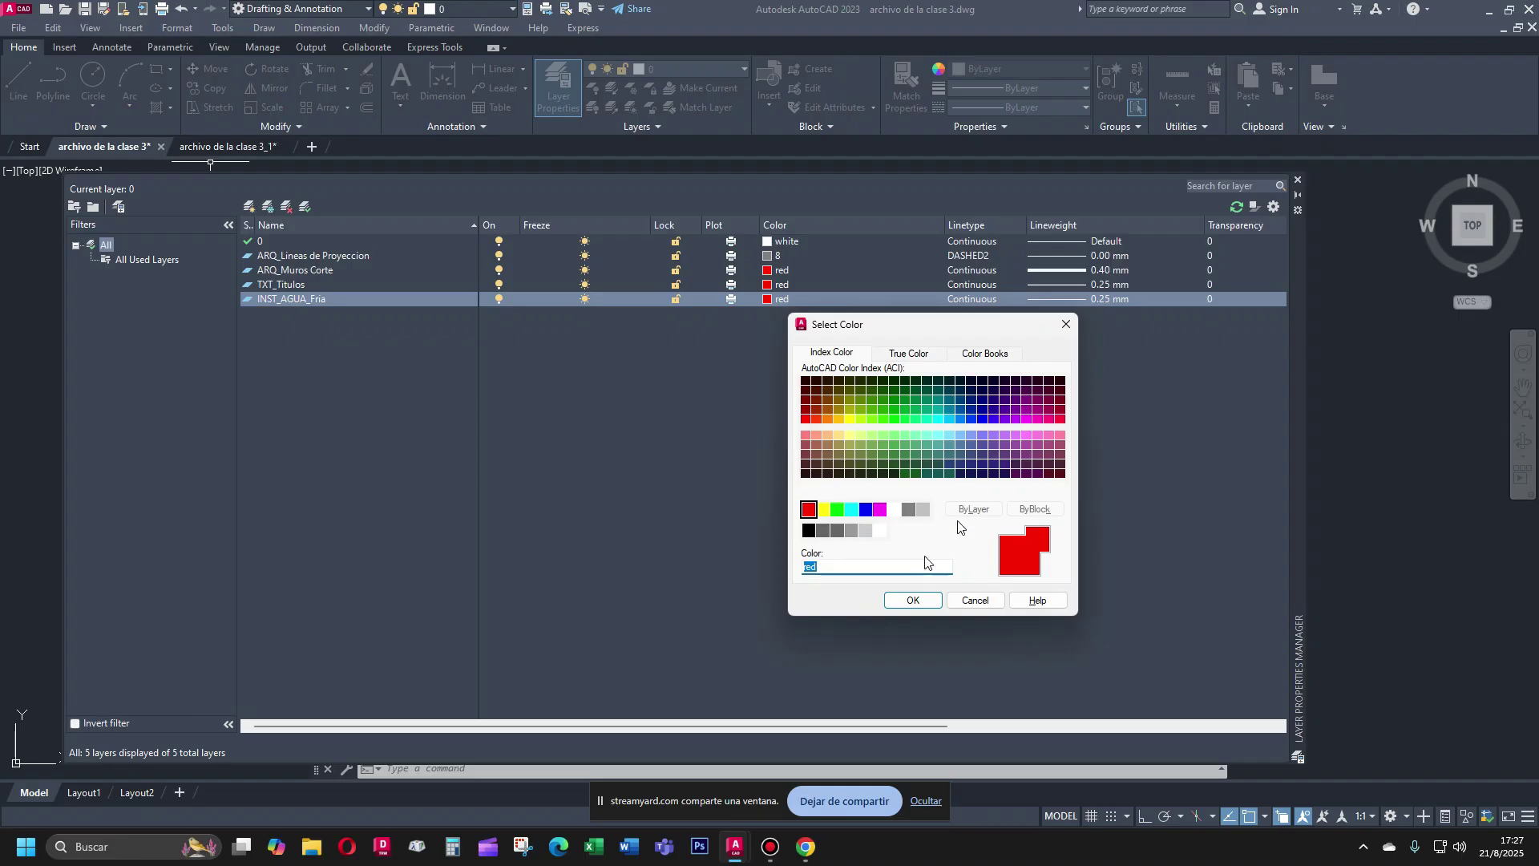
left_click(974, 420)
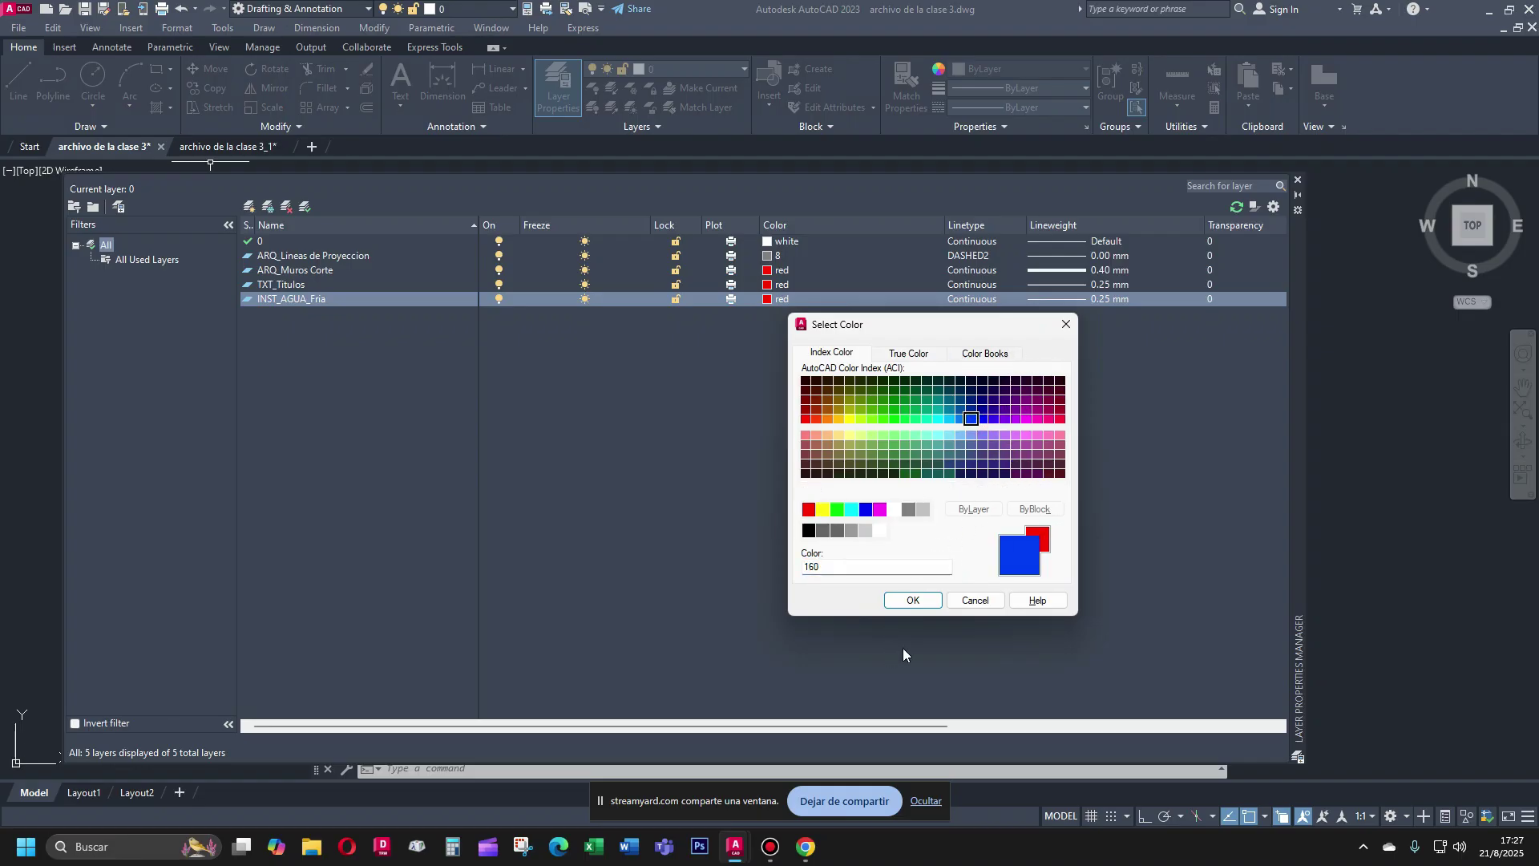
left_click(913, 601)
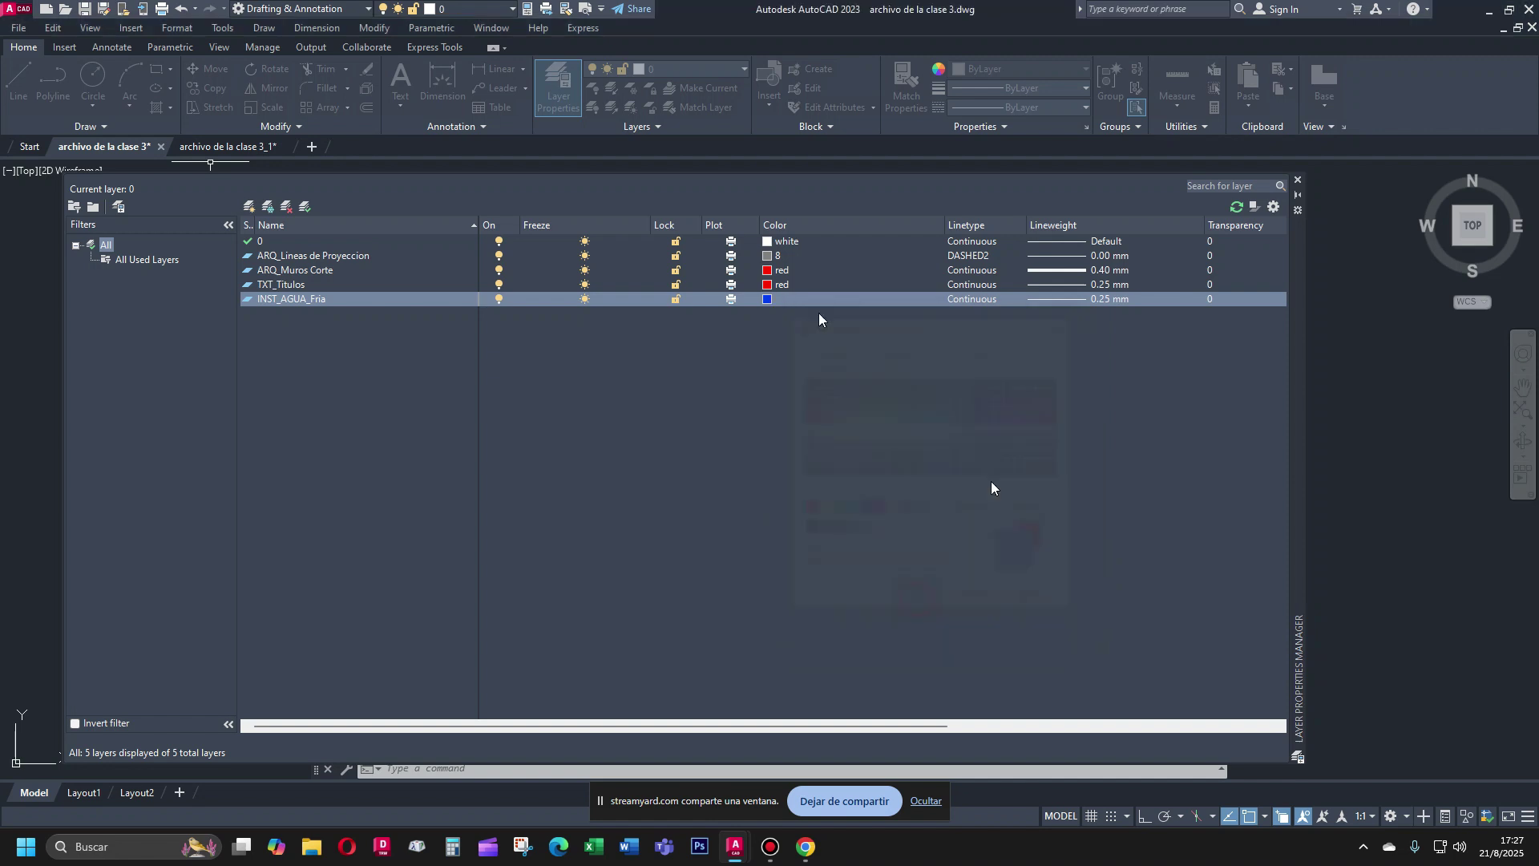
left_click(1099, 300)
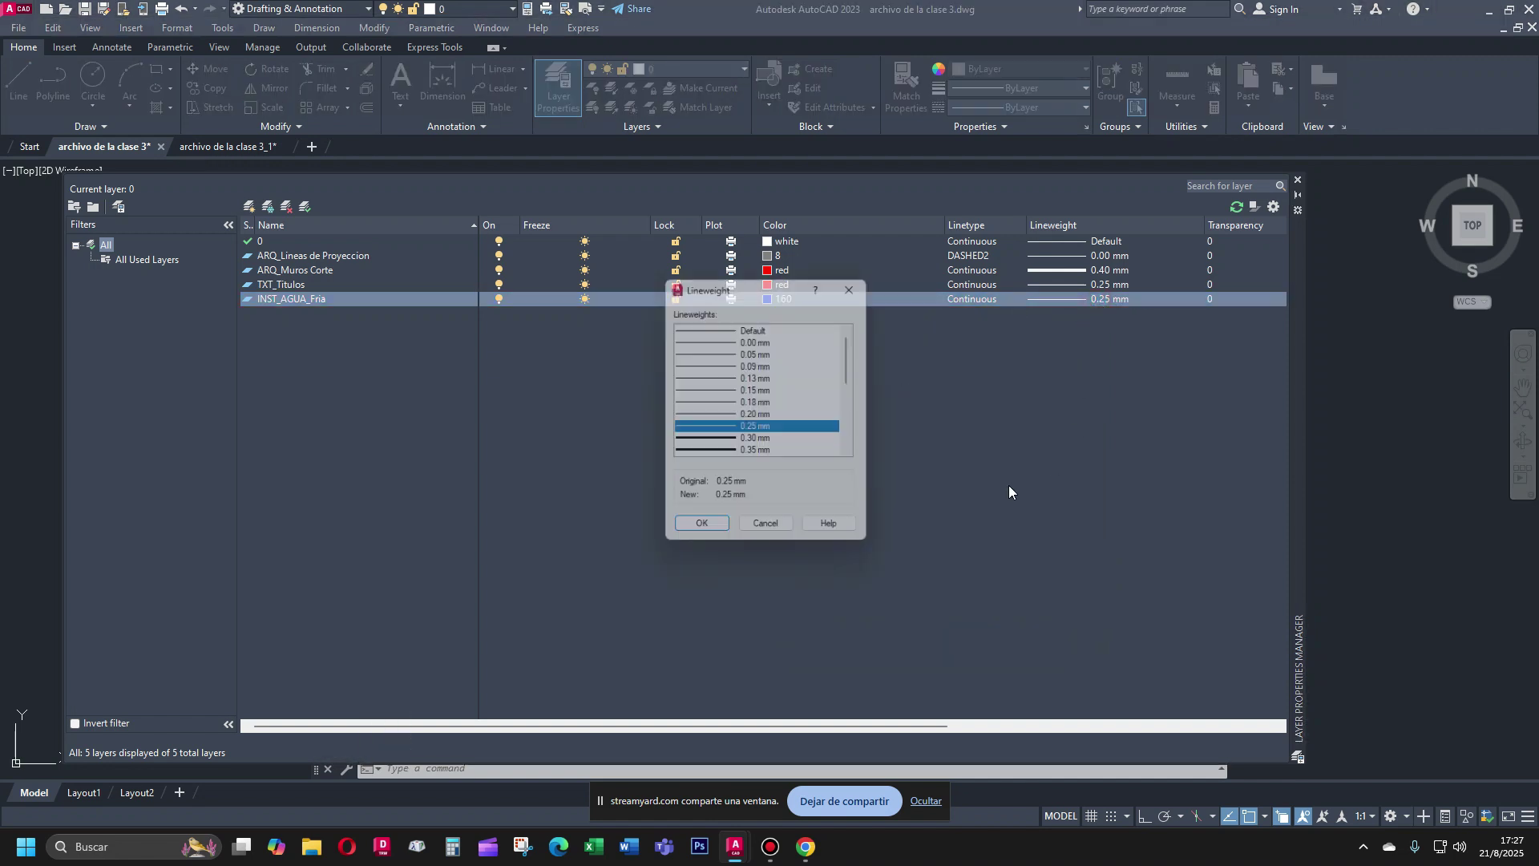
left_click(715, 405)
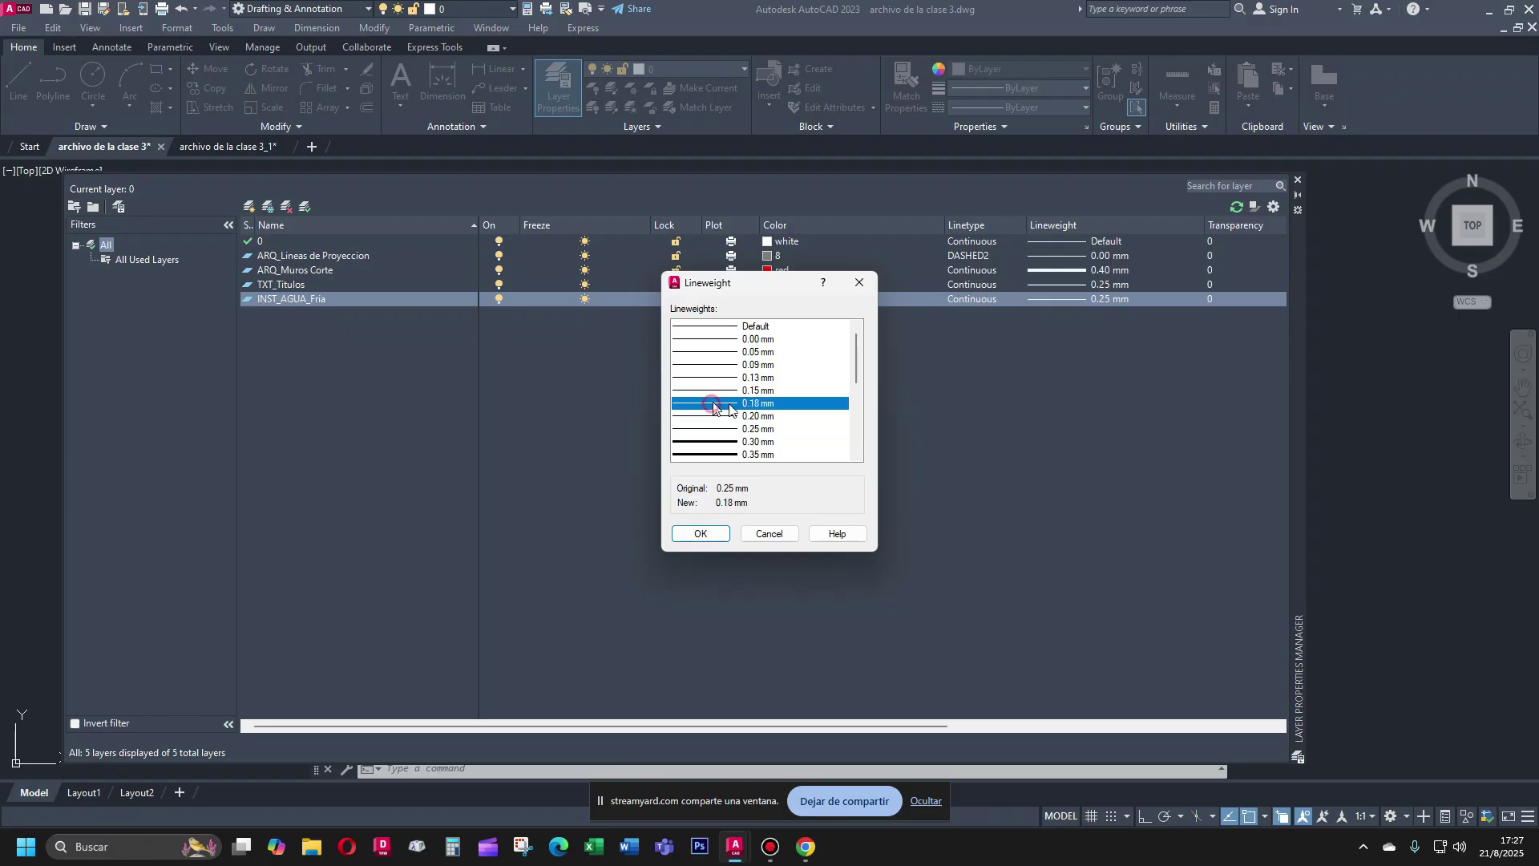
left_click(687, 536)
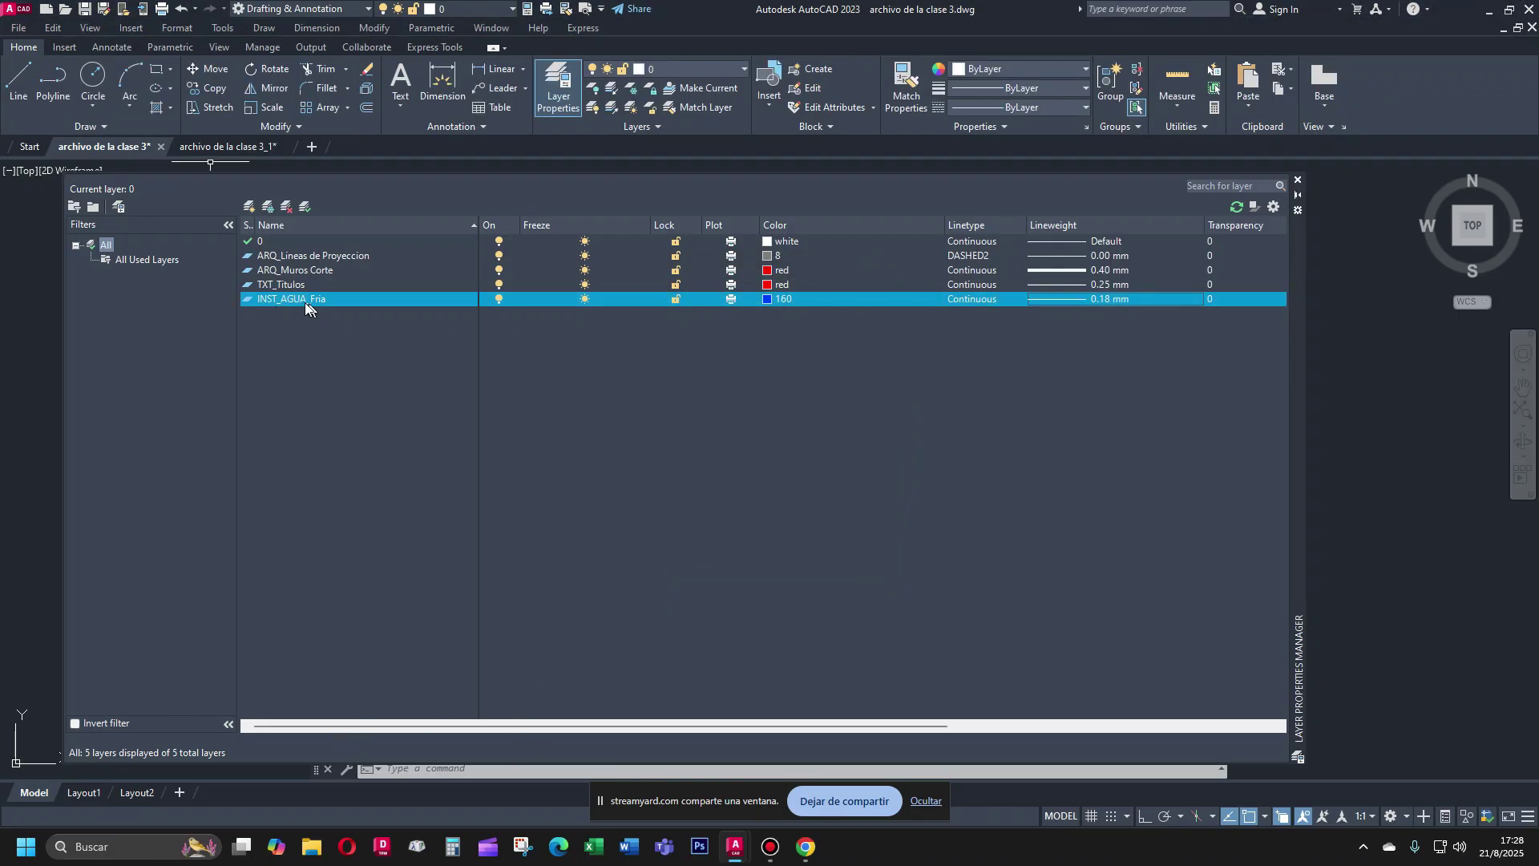
Create a new layer based on INST_AGUA_Fria, reuse its copied name and change it to INST_AGUA_Caliente
left_click(250, 206)
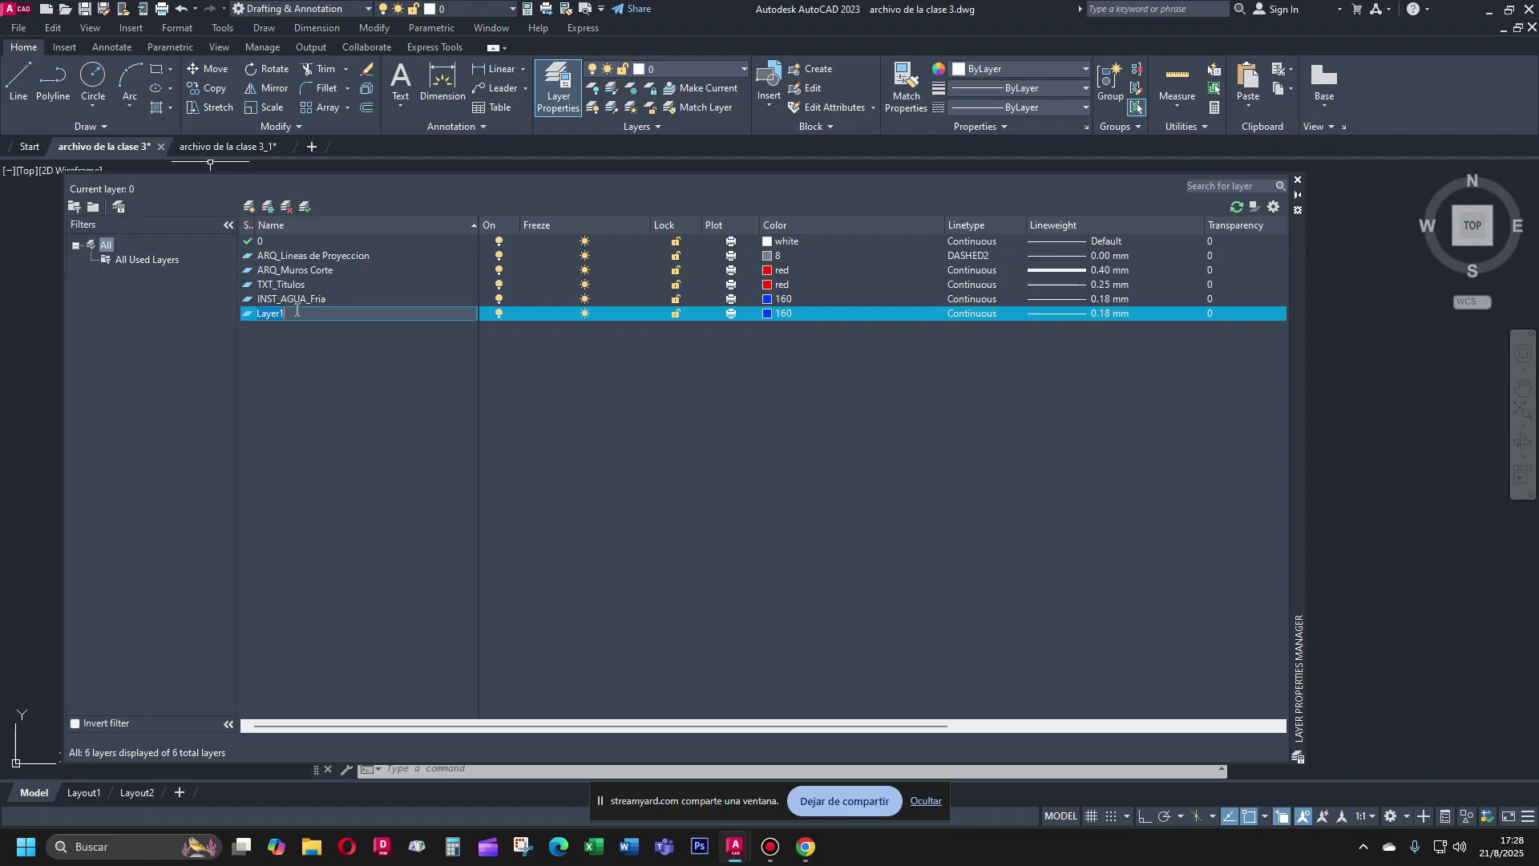
left_click(298, 303)
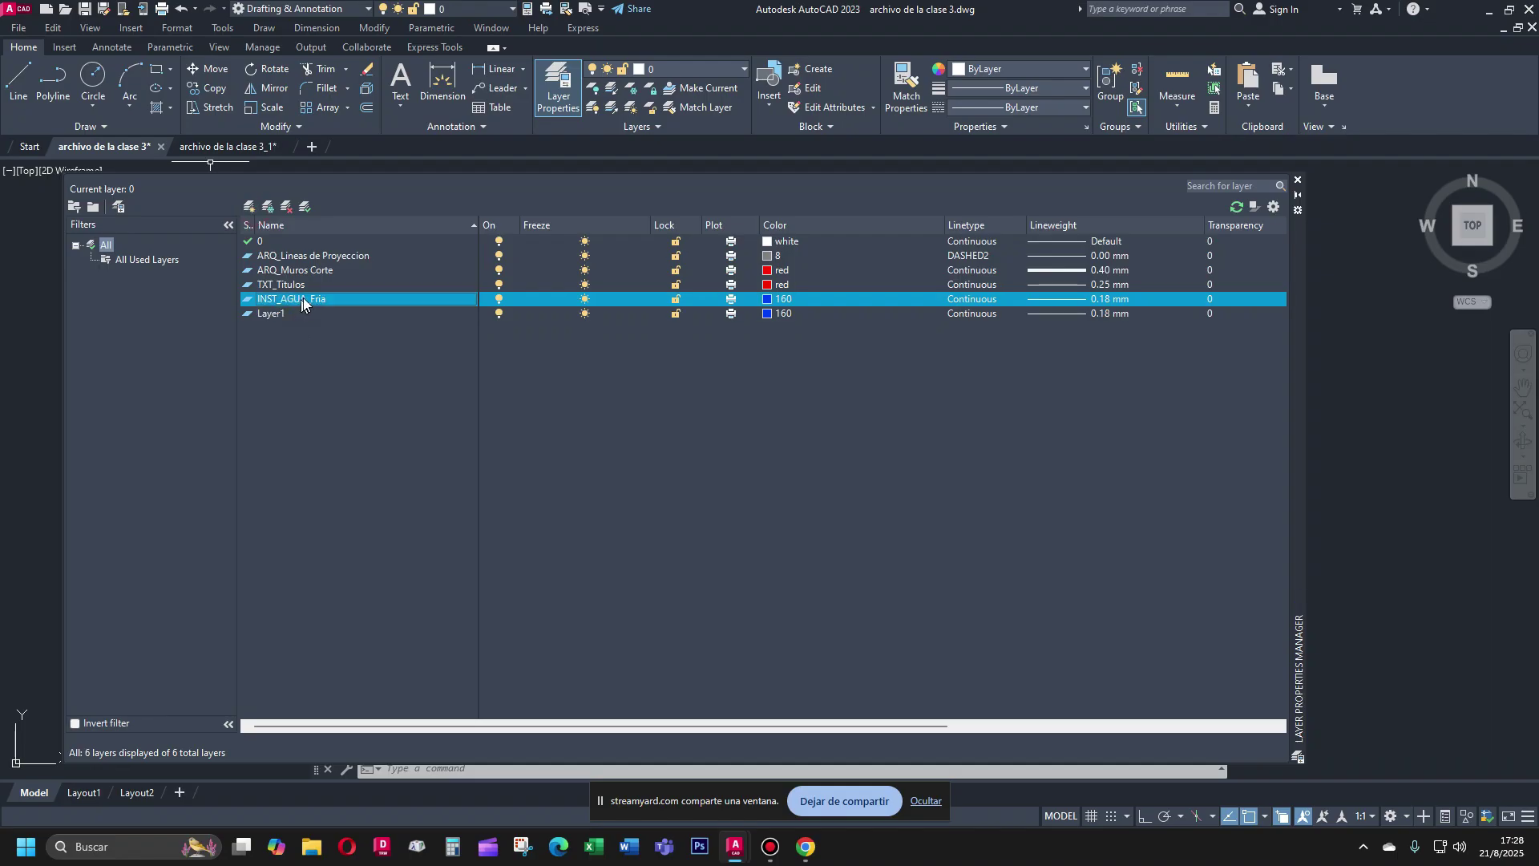
left_click(300, 300)
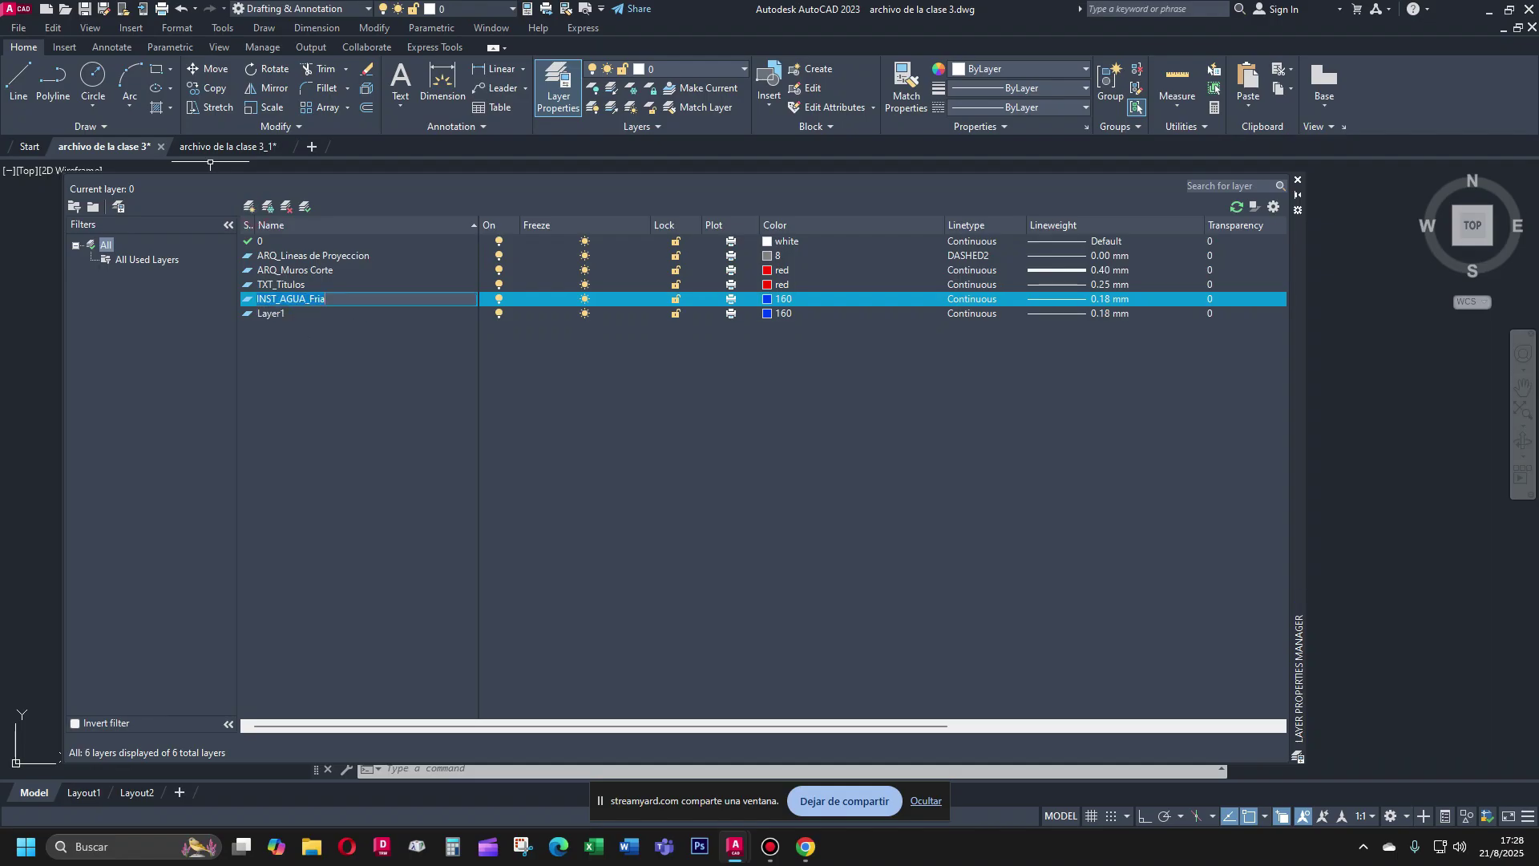
right_click(321, 299)
left_click(369, 352)
left_click(288, 314)
left_click(300, 301)
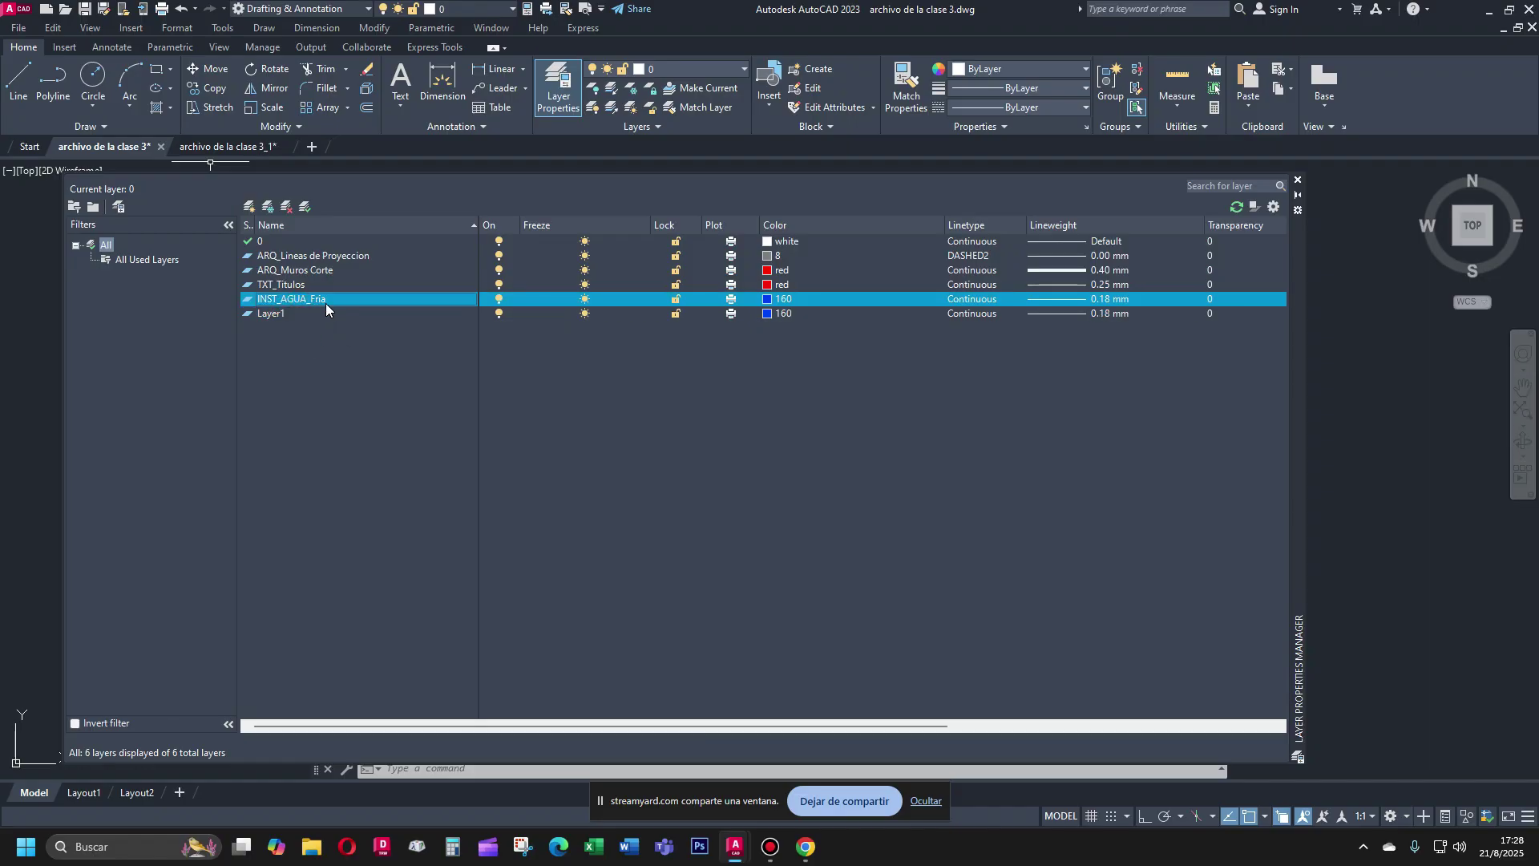
left_click(258, 315)
key("F2")
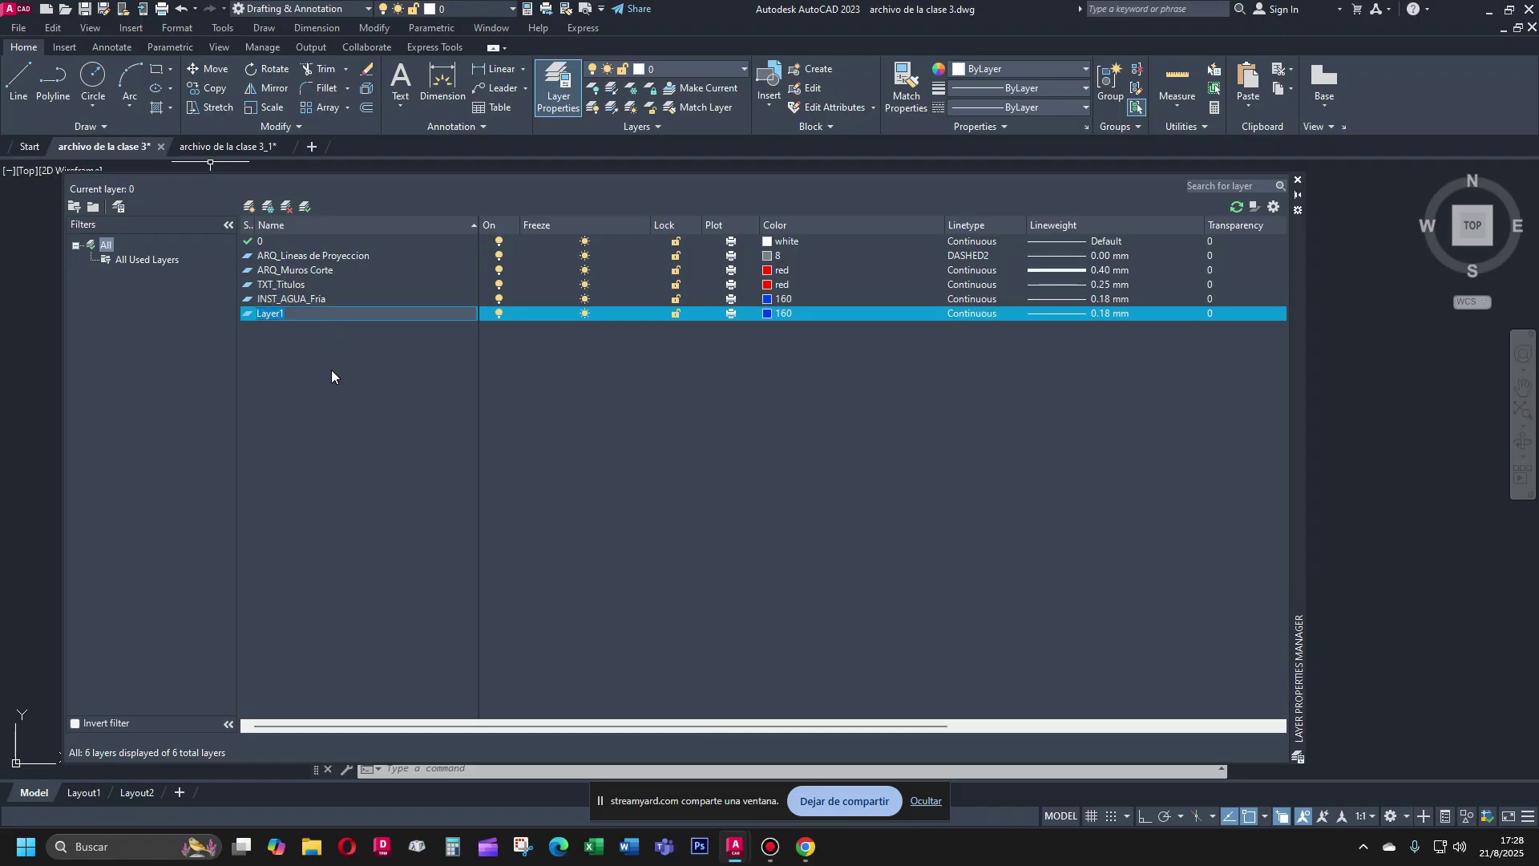
type("INST_AGUA_Fria")
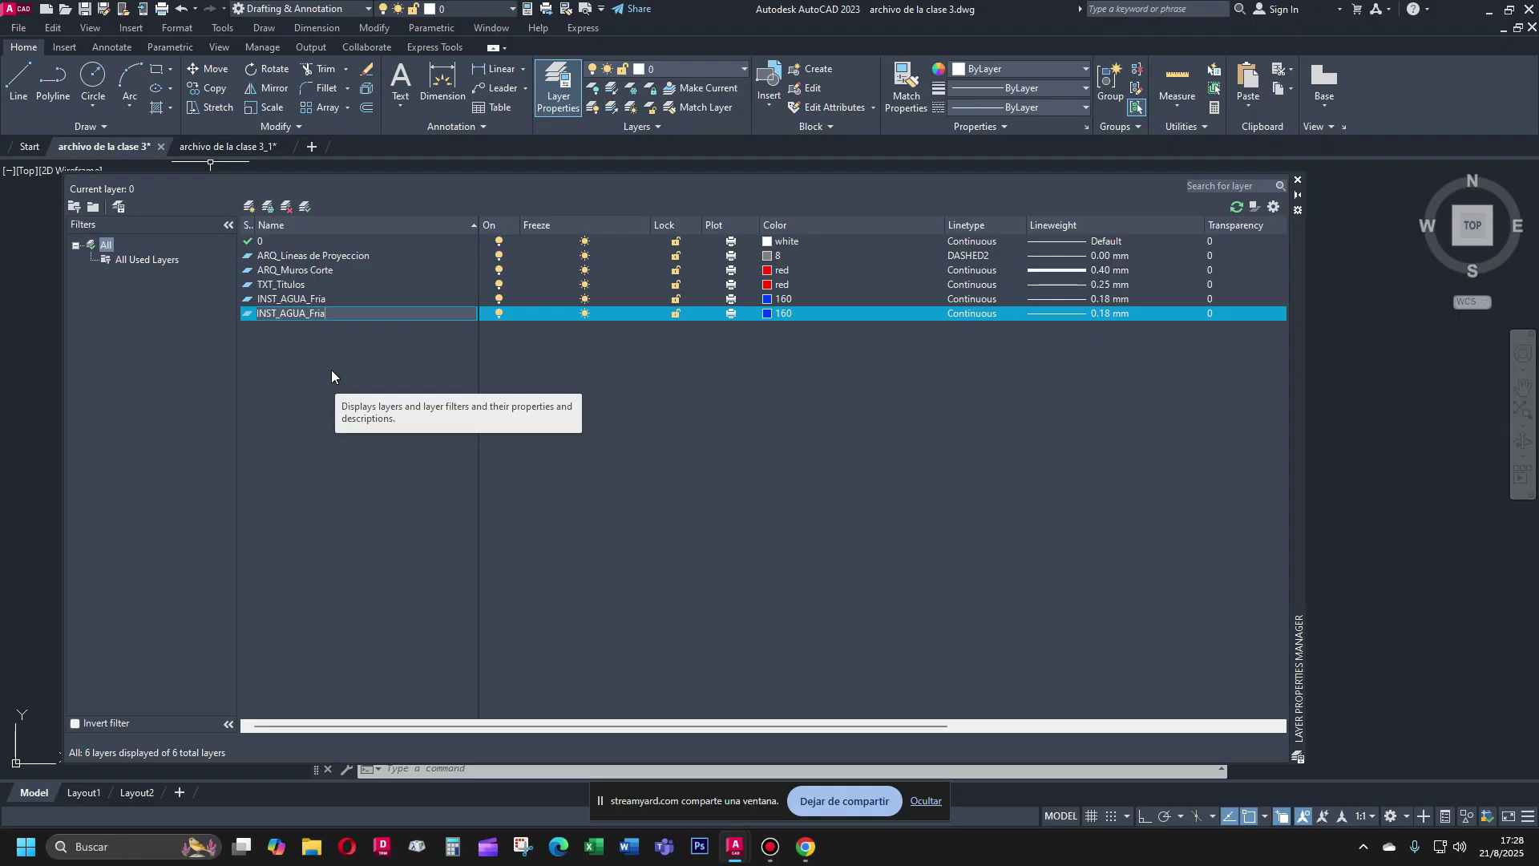
key("BackSpace")
key("BackSpace")
type("Caliente")
key("Return")
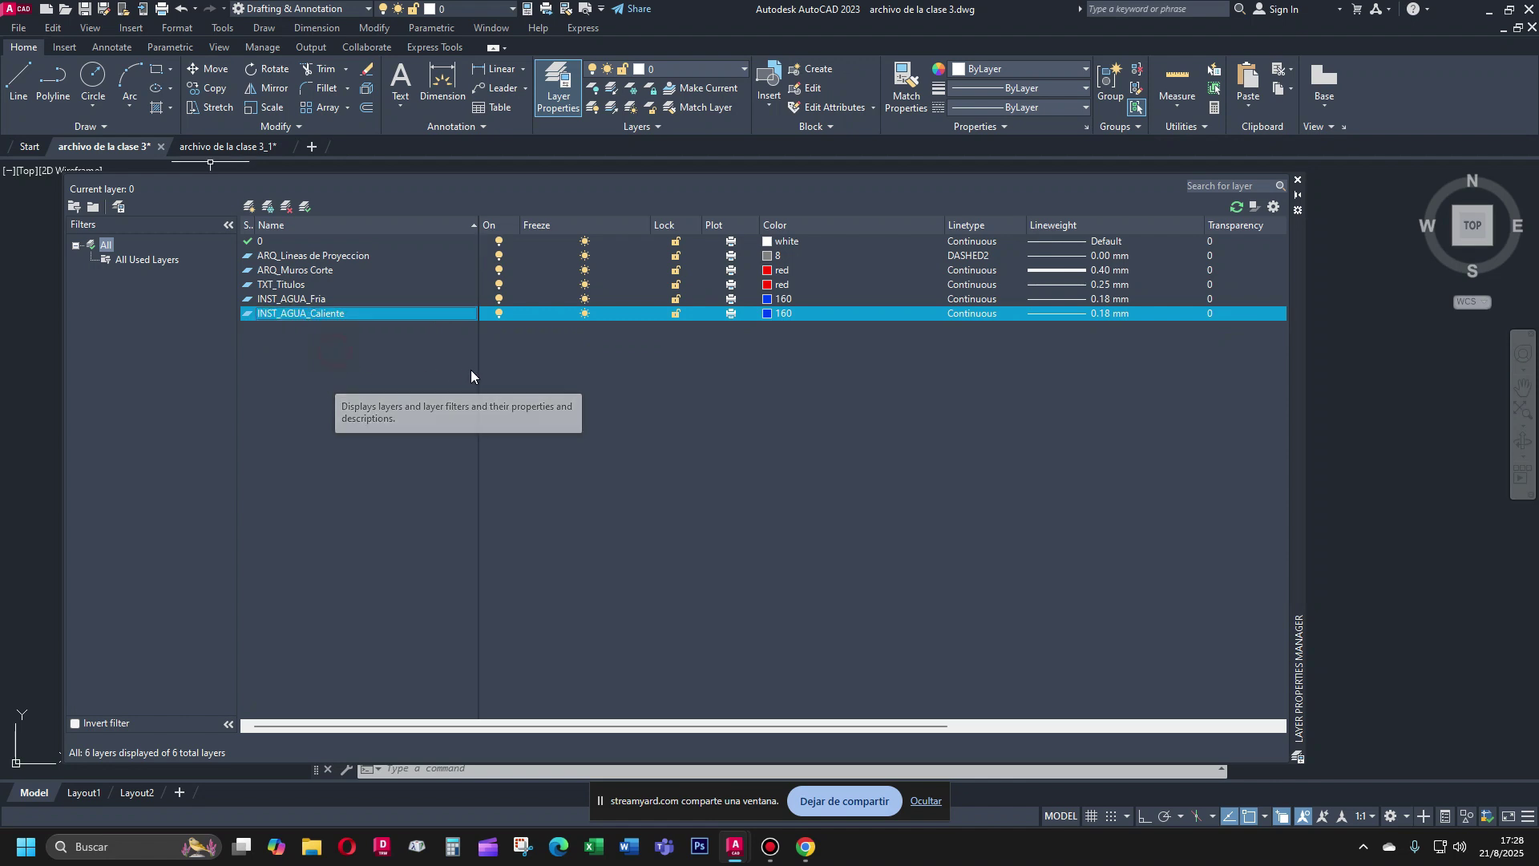
Set the INST_AGUA_Caliente layer to index color 210
left_click(766, 313)
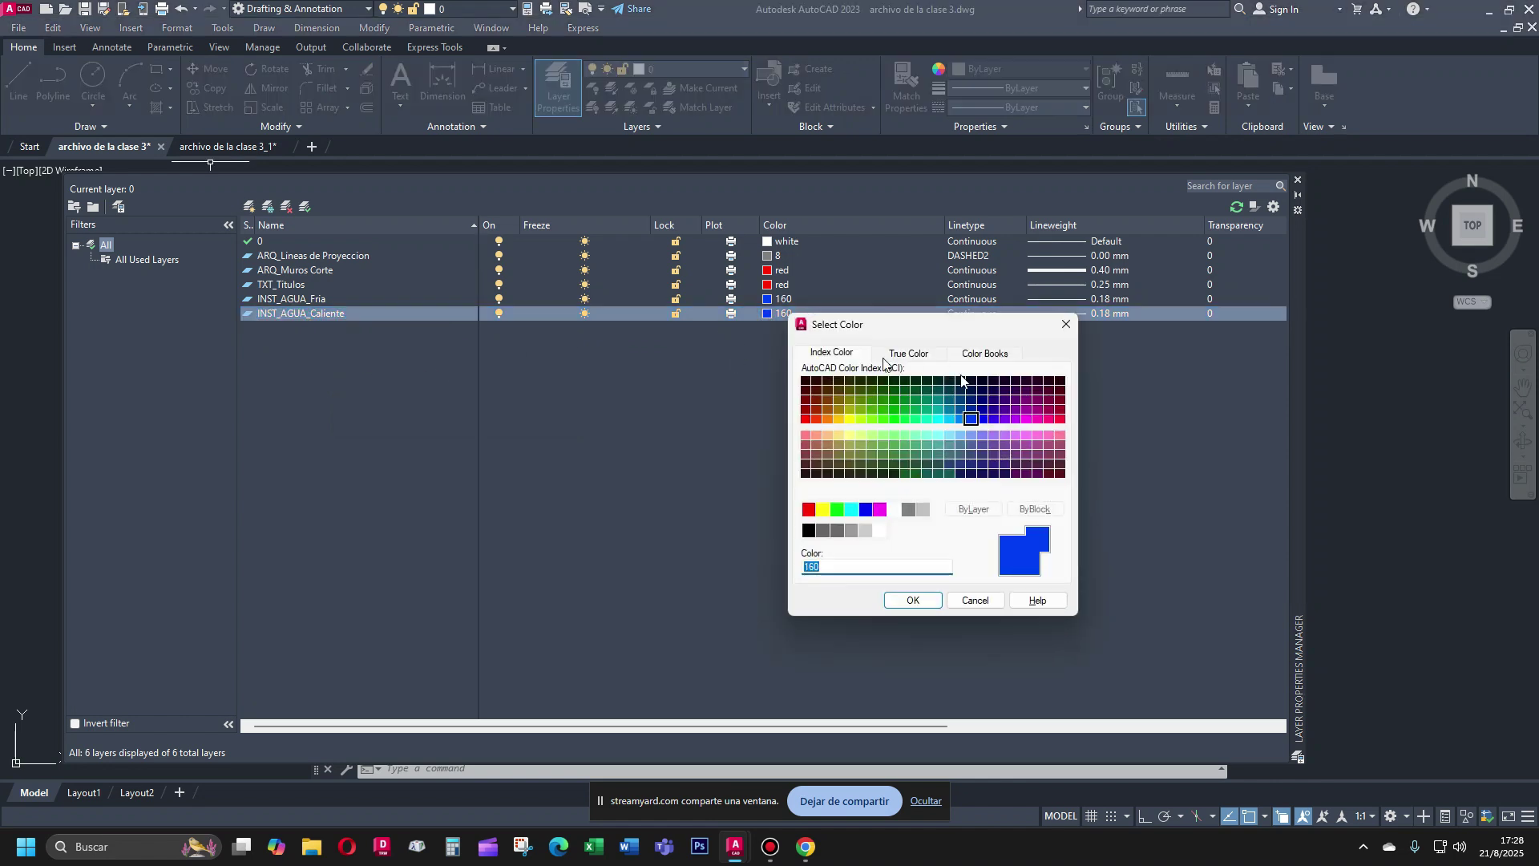
left_click(1026, 419)
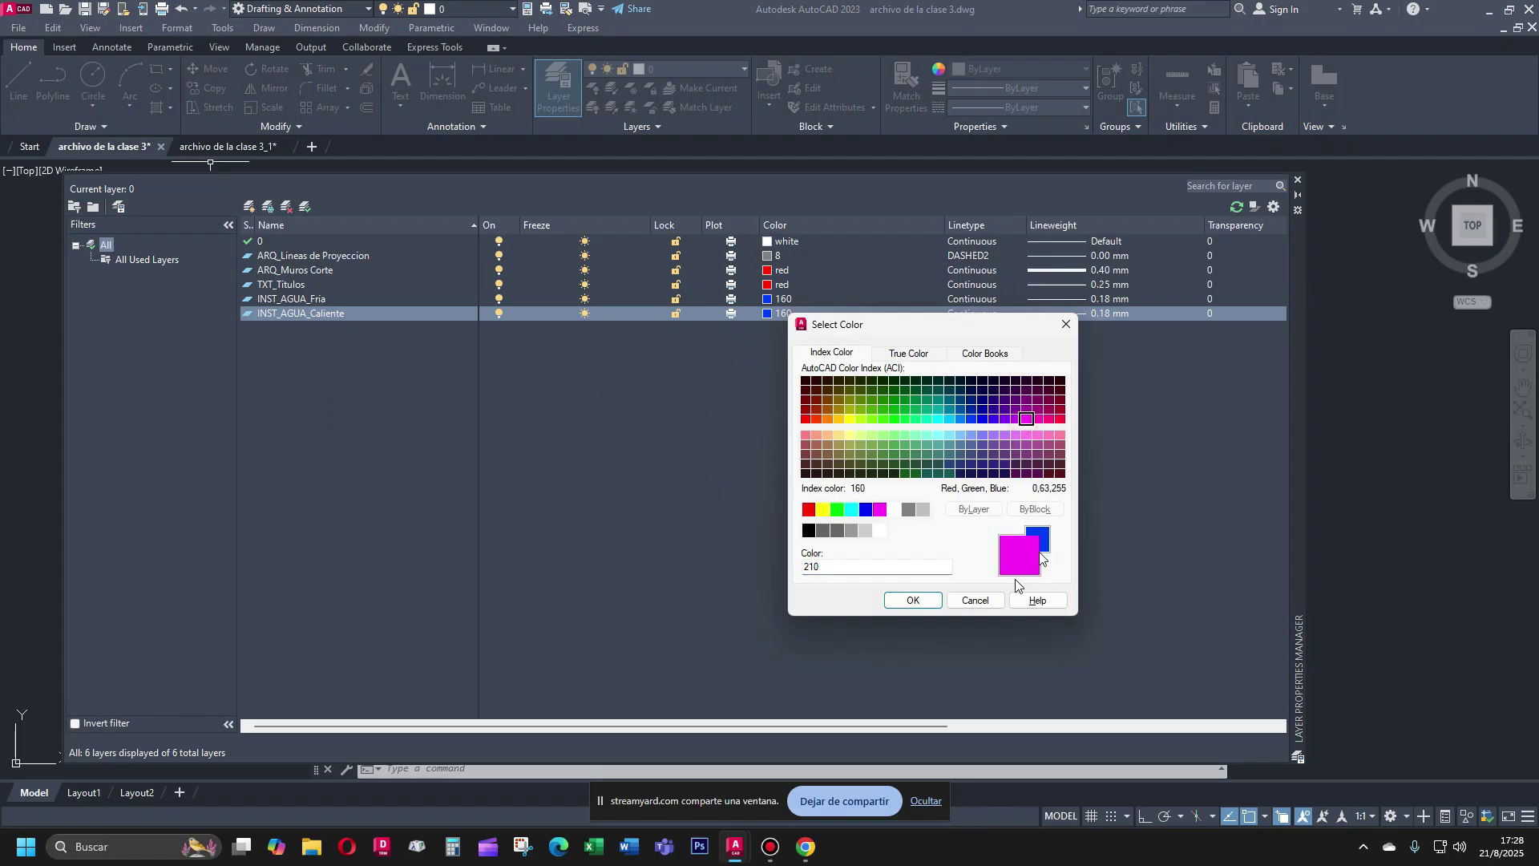
left_click(937, 607)
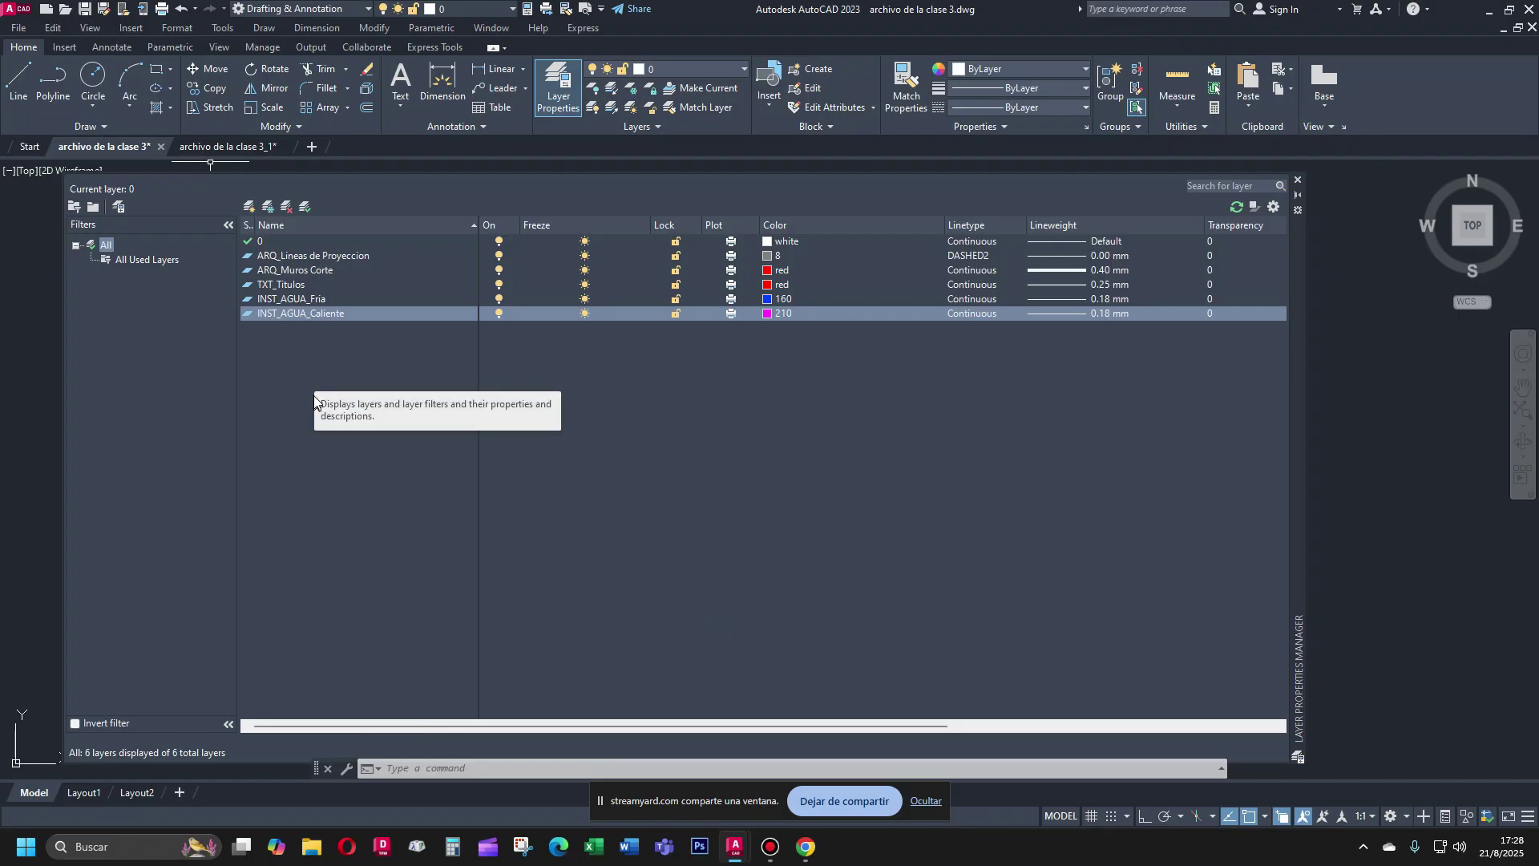
Review the layer list of the drawing archivo de la clase 3_1 and return to archivo de la clase 3
left_click(246, 148)
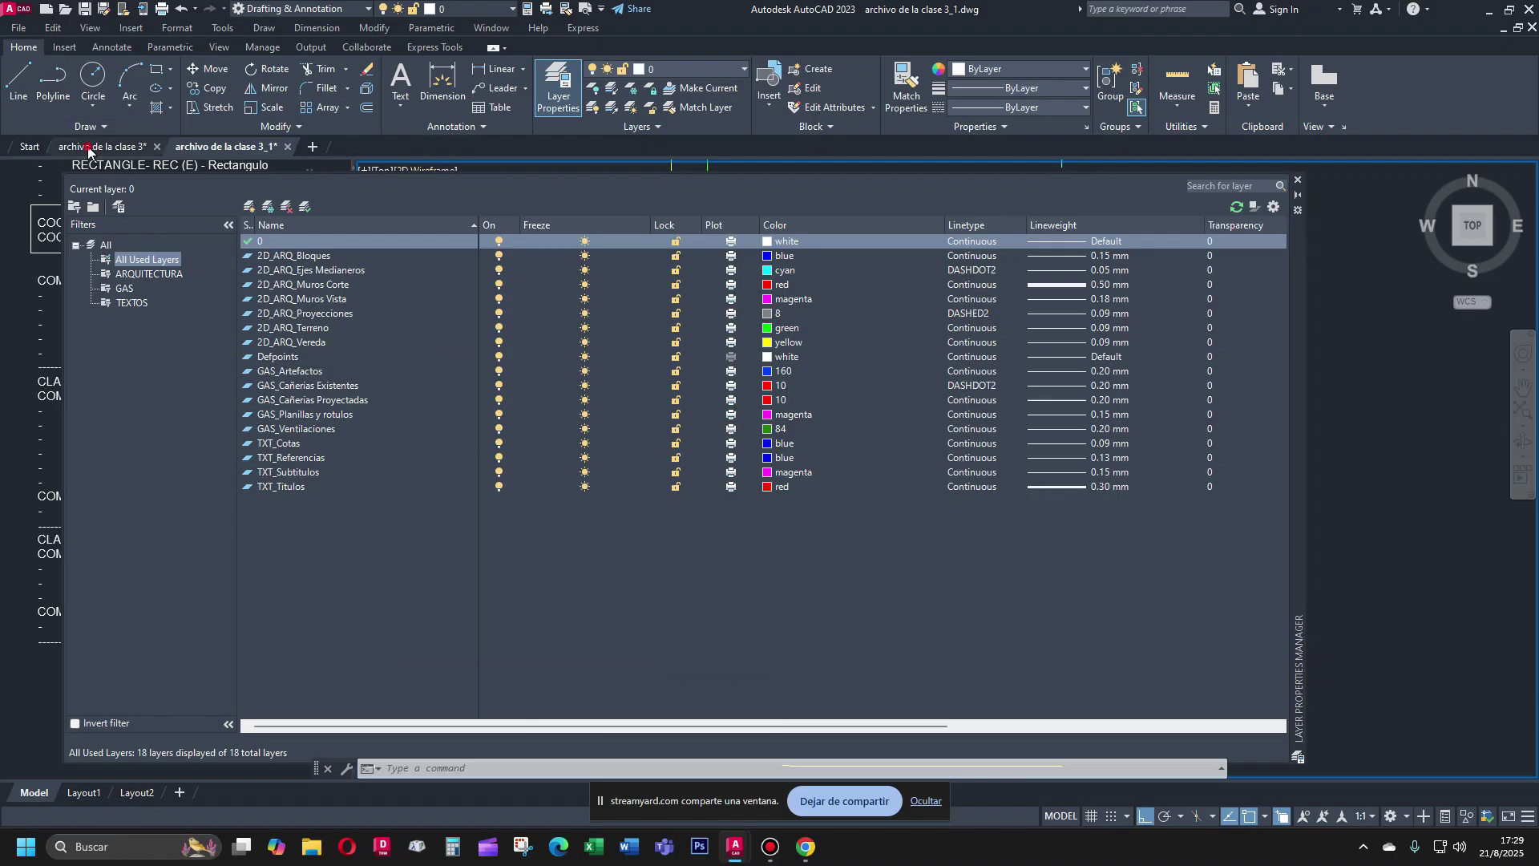
left_click(128, 146)
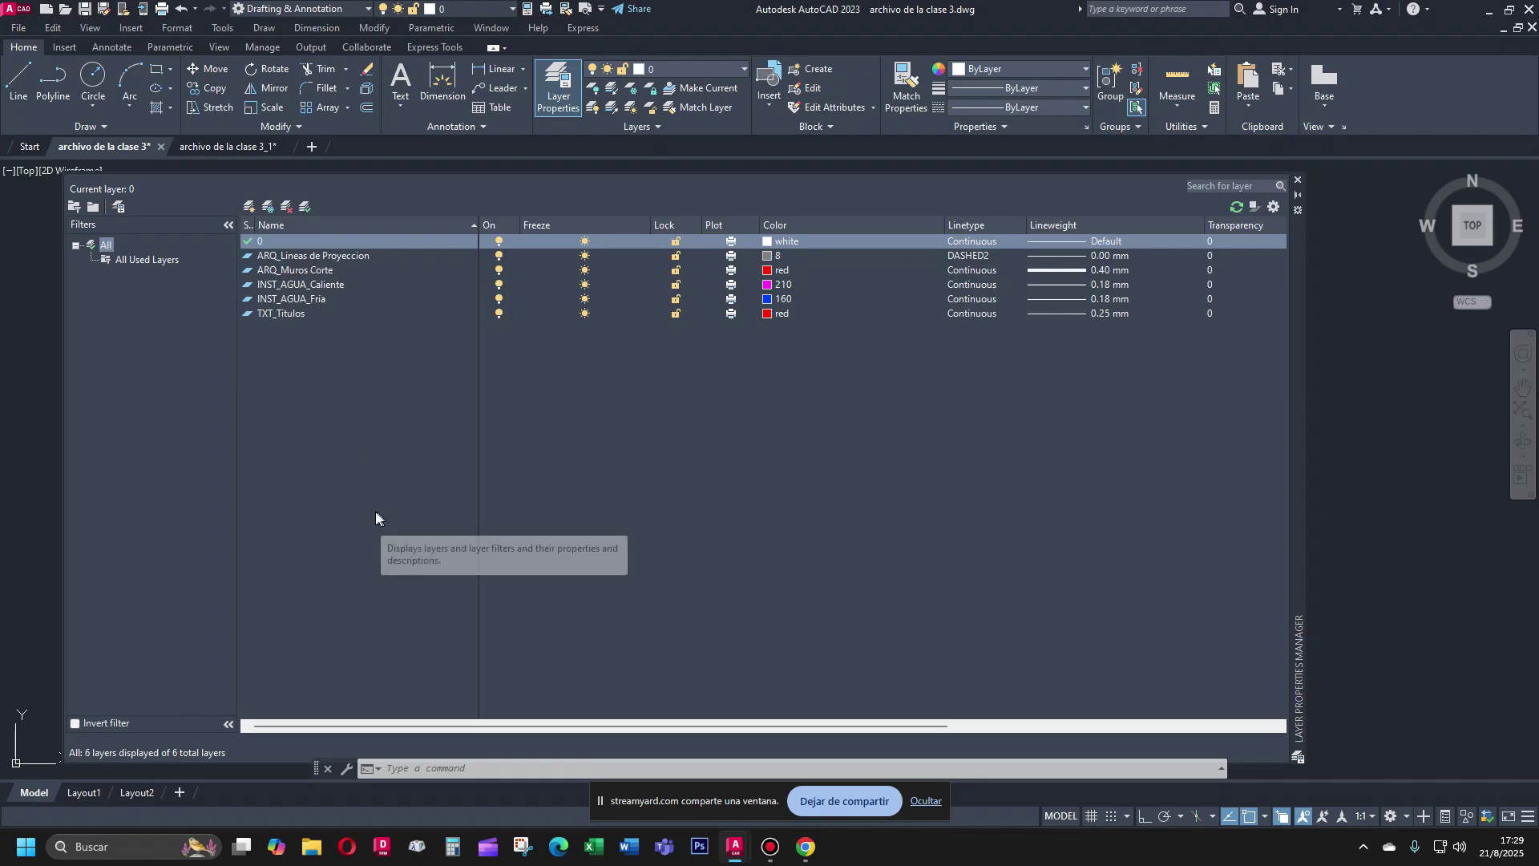
Try to create a new layer frozen in all viewports, based on the ARQ_Muros Corte layer
left_click(293, 270)
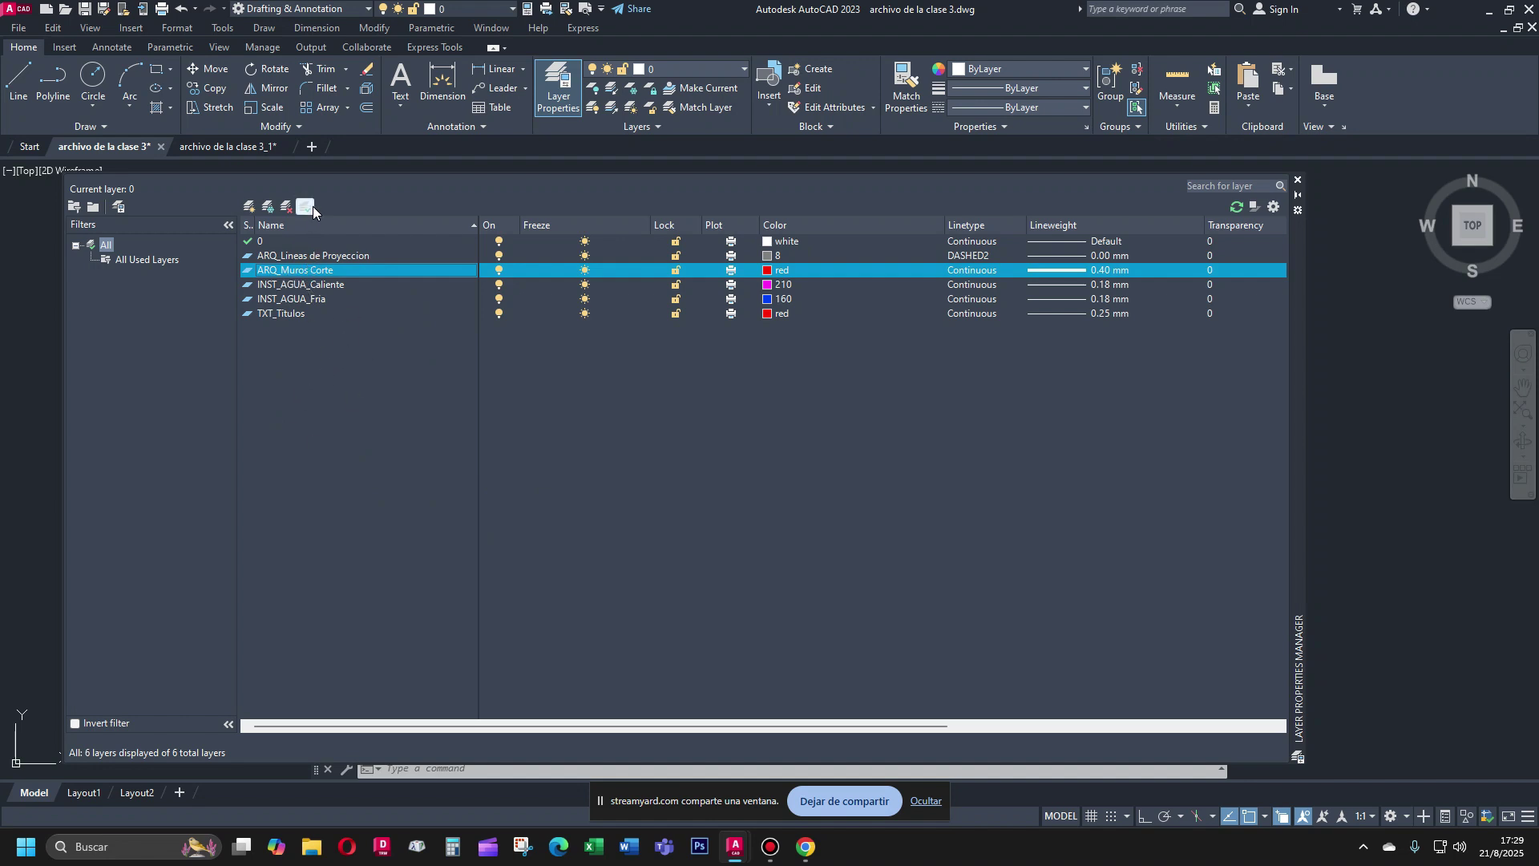
left_click(264, 210)
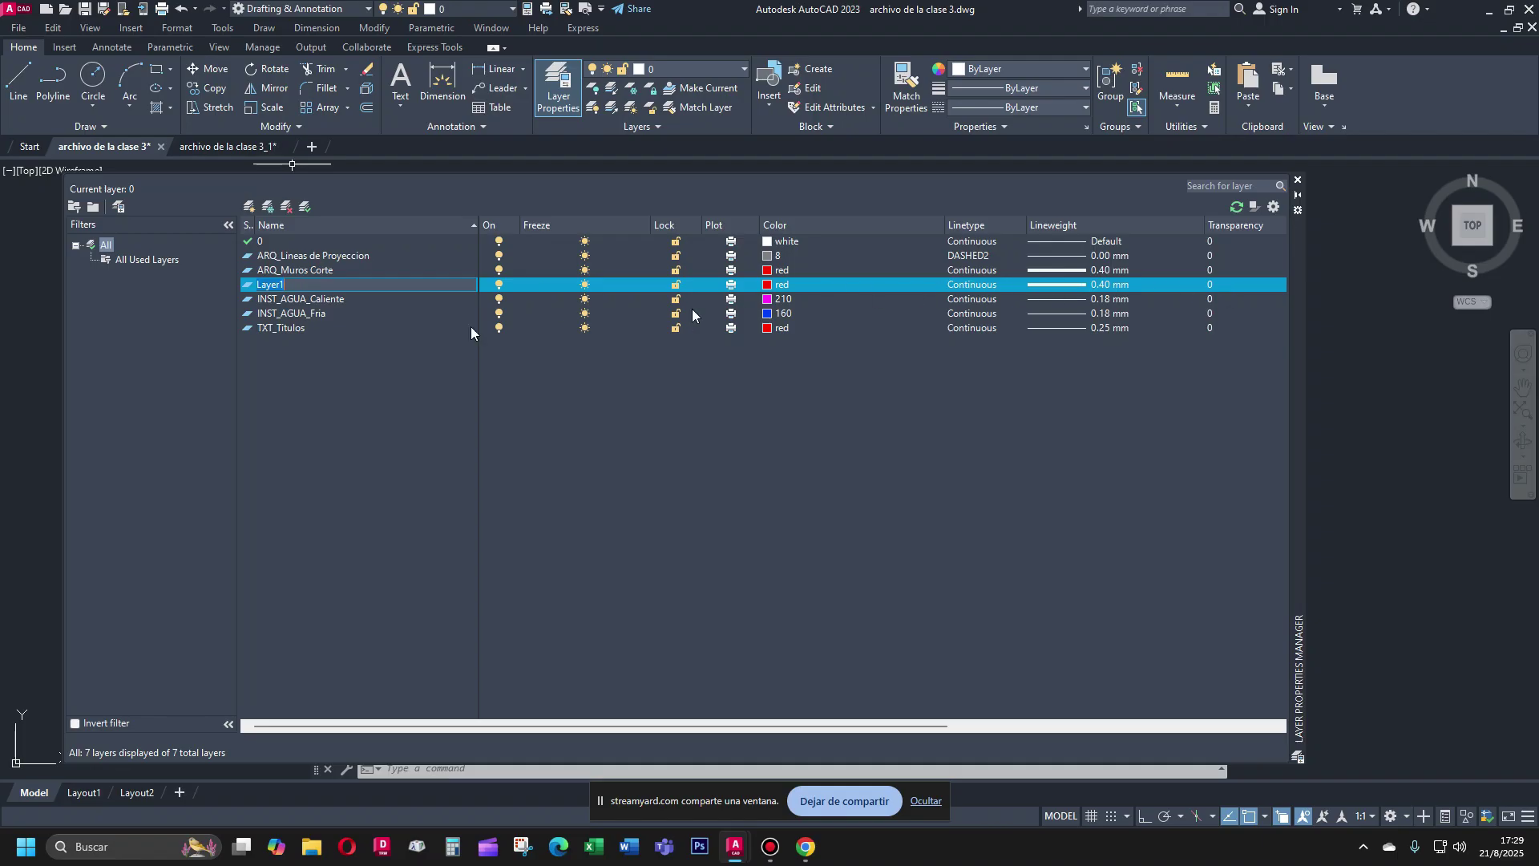
left_click(267, 206)
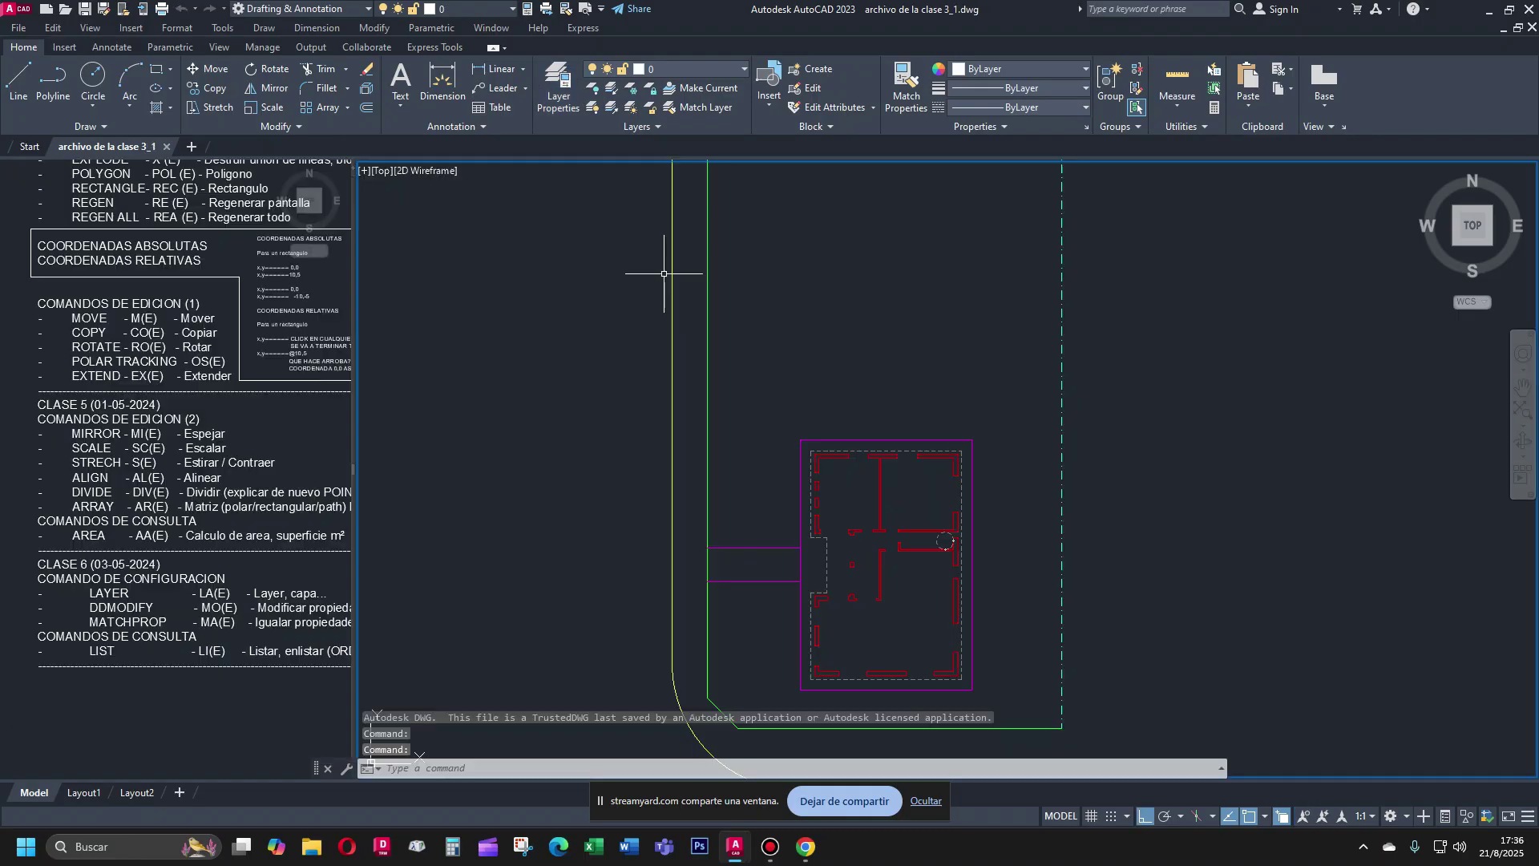
Check the live broadcast in the StreamYard studio and return to the AutoCAD drawing archivo de la clase 3_1
left_click(745, 70)
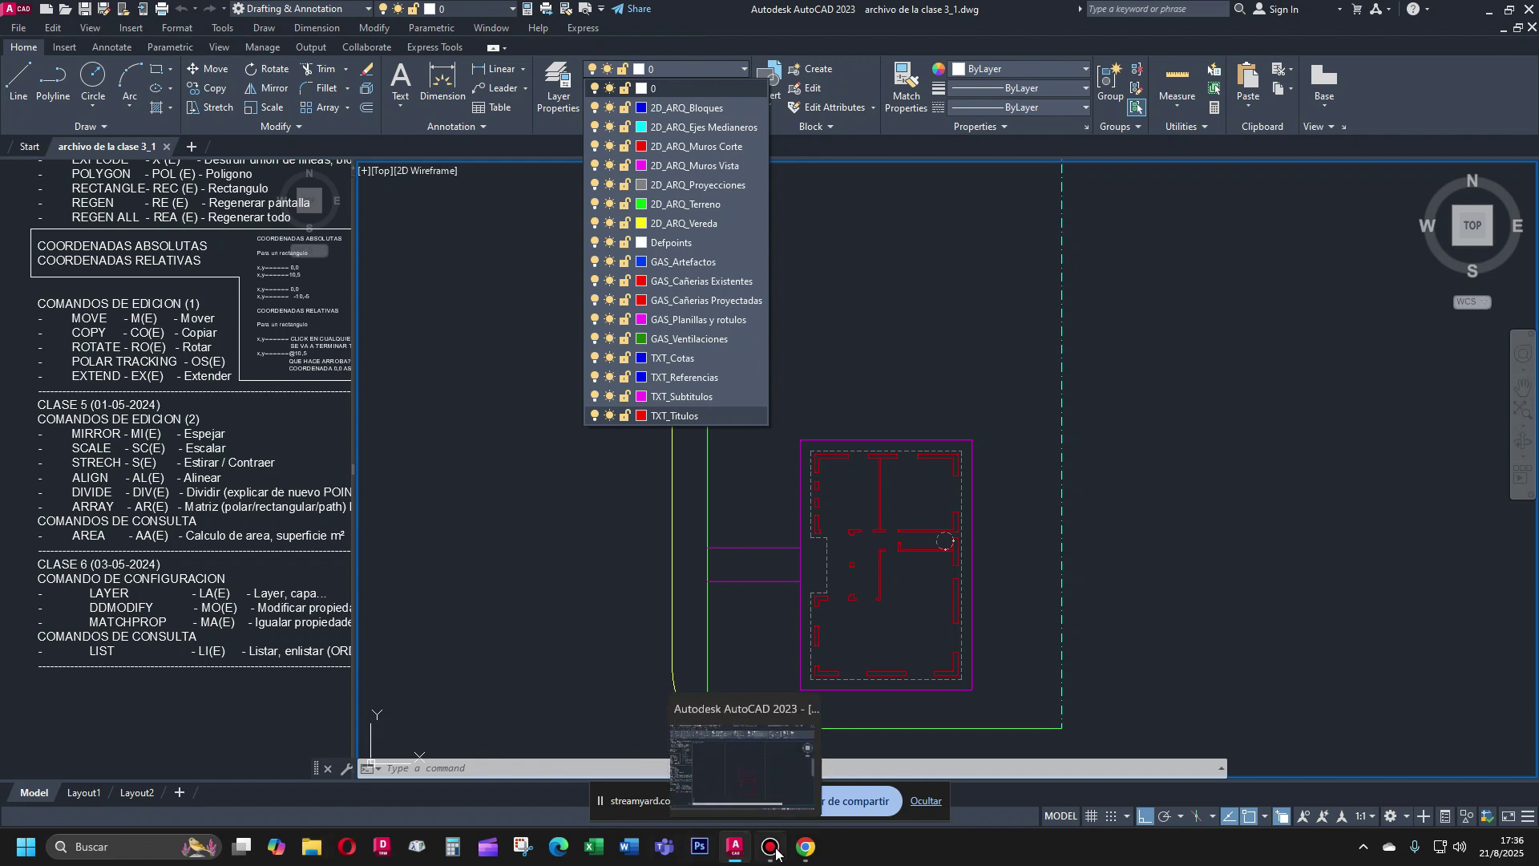
mouse_move(807, 853)
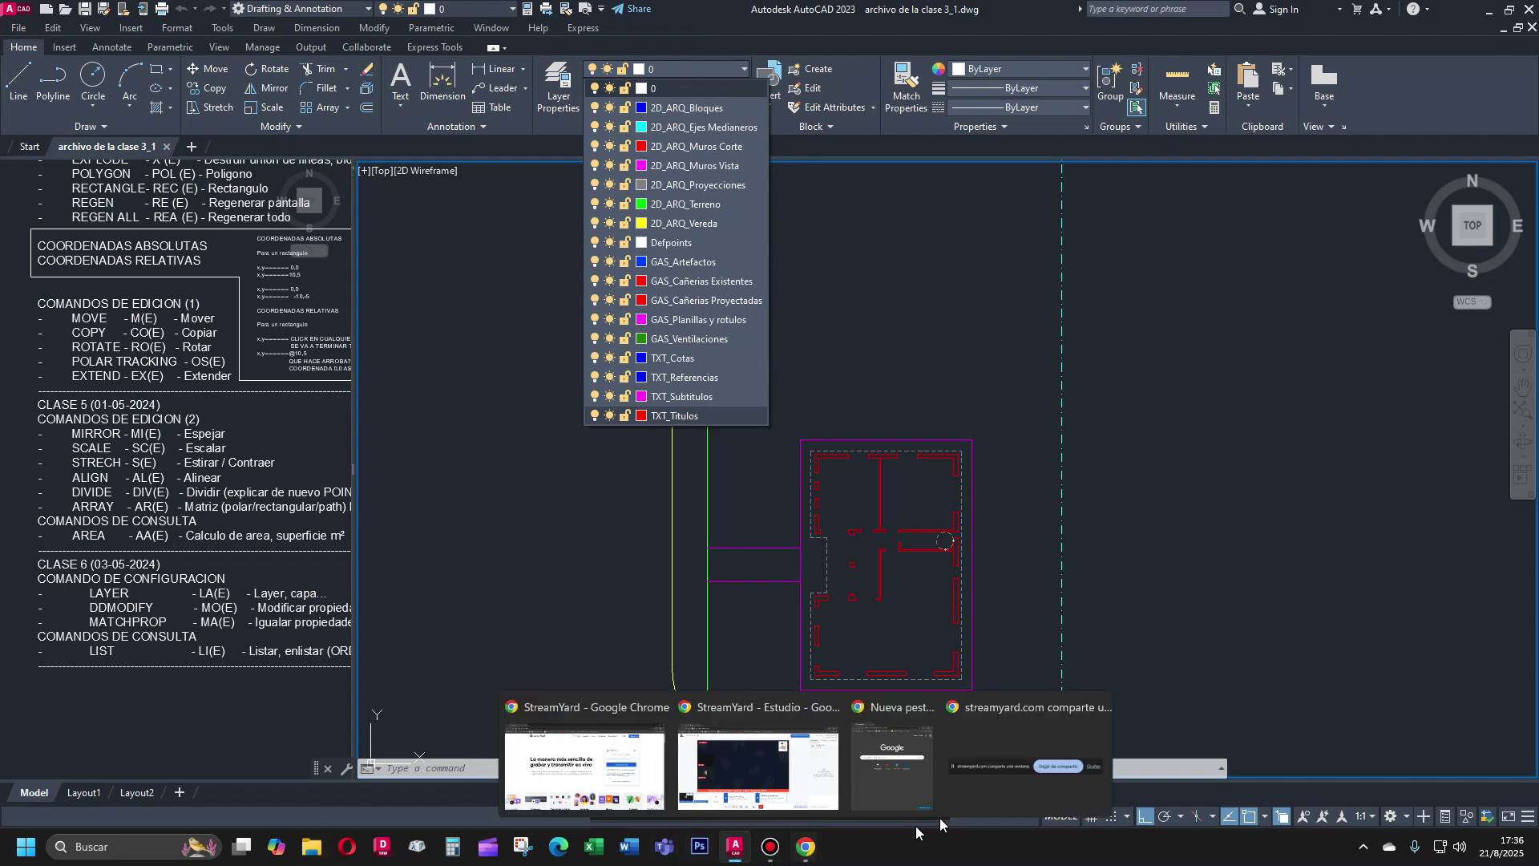
left_click(791, 734)
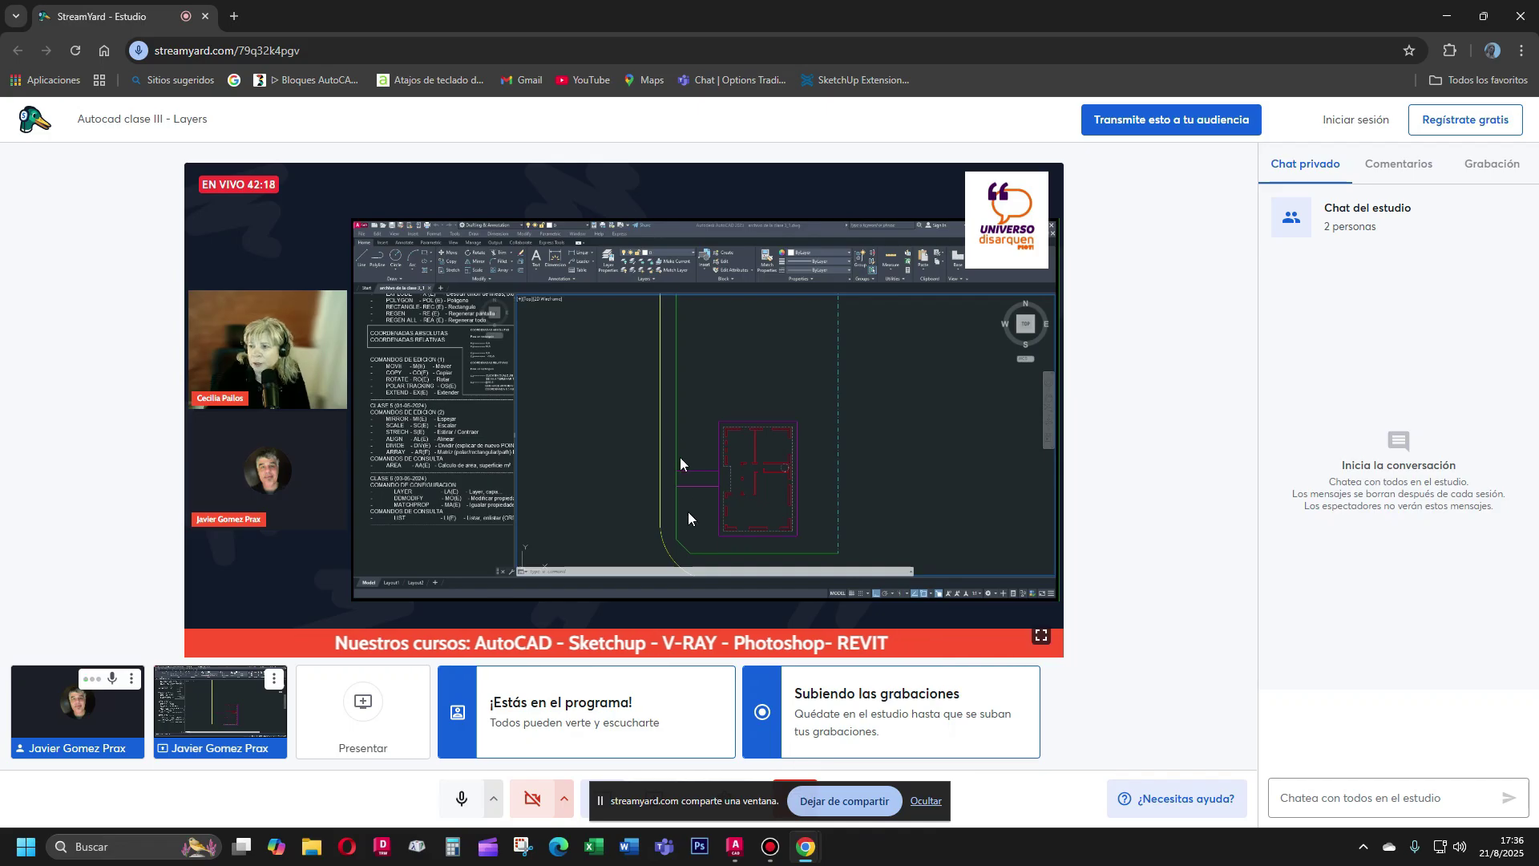
left_click(735, 847)
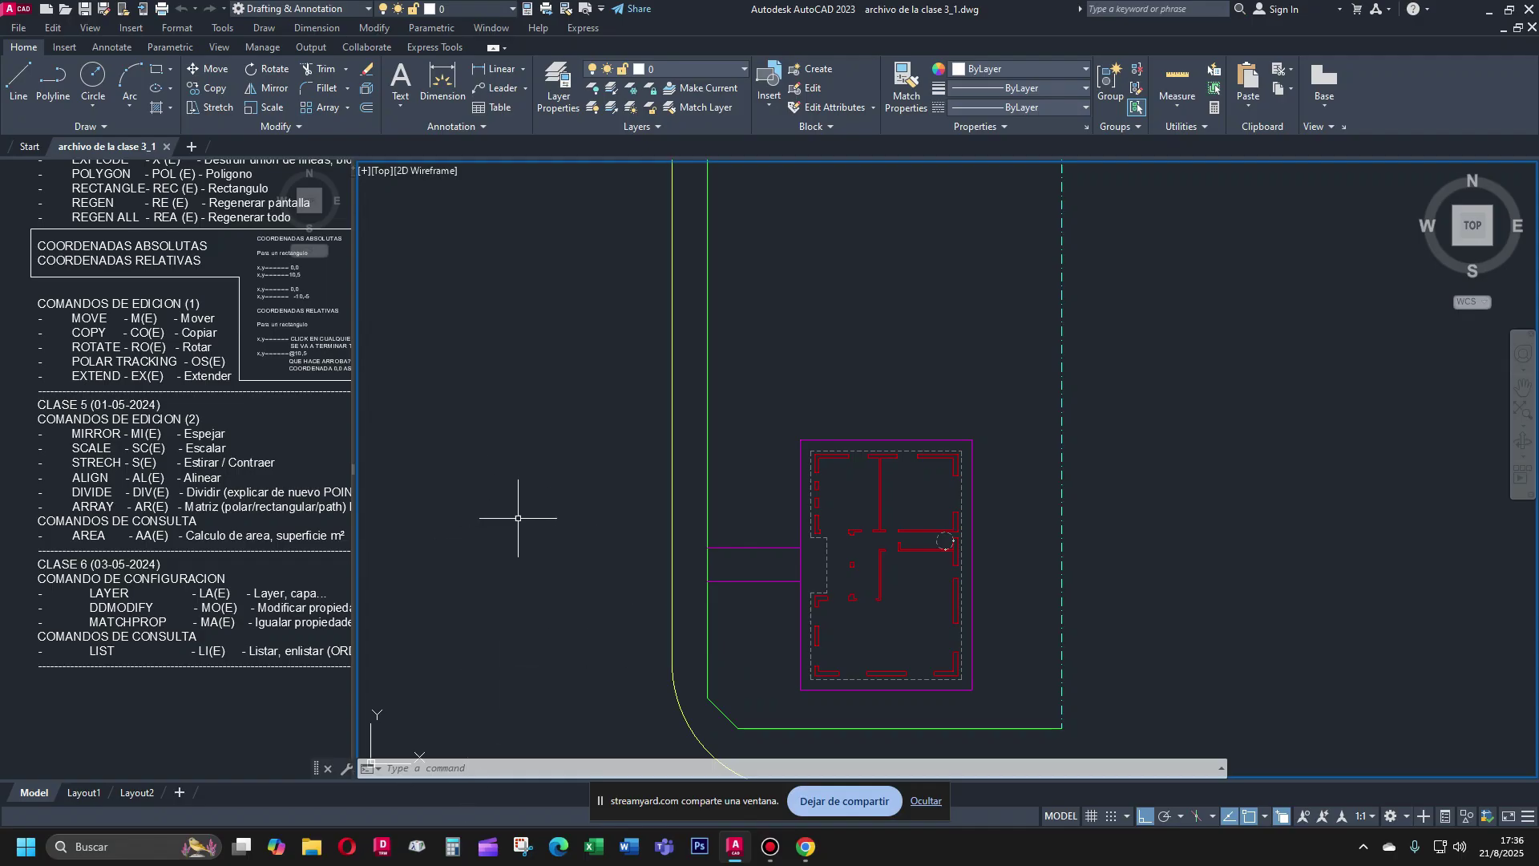
Review the example plan's layer list, covering the 2D_ARQ, GAS and TXT layer groups, keeping the current layer
left_click(745, 70)
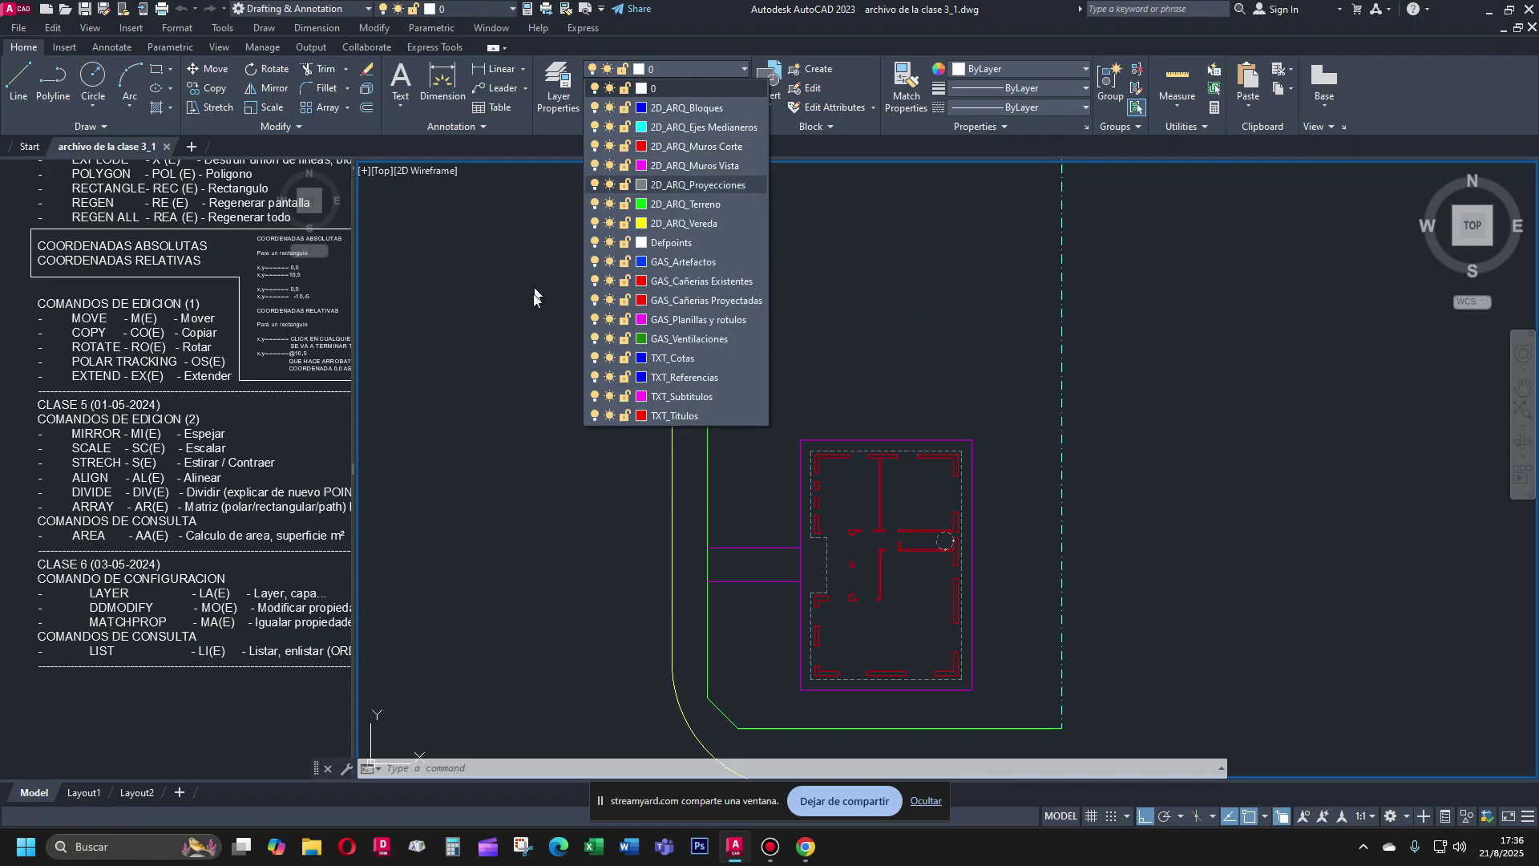
left_click(515, 412)
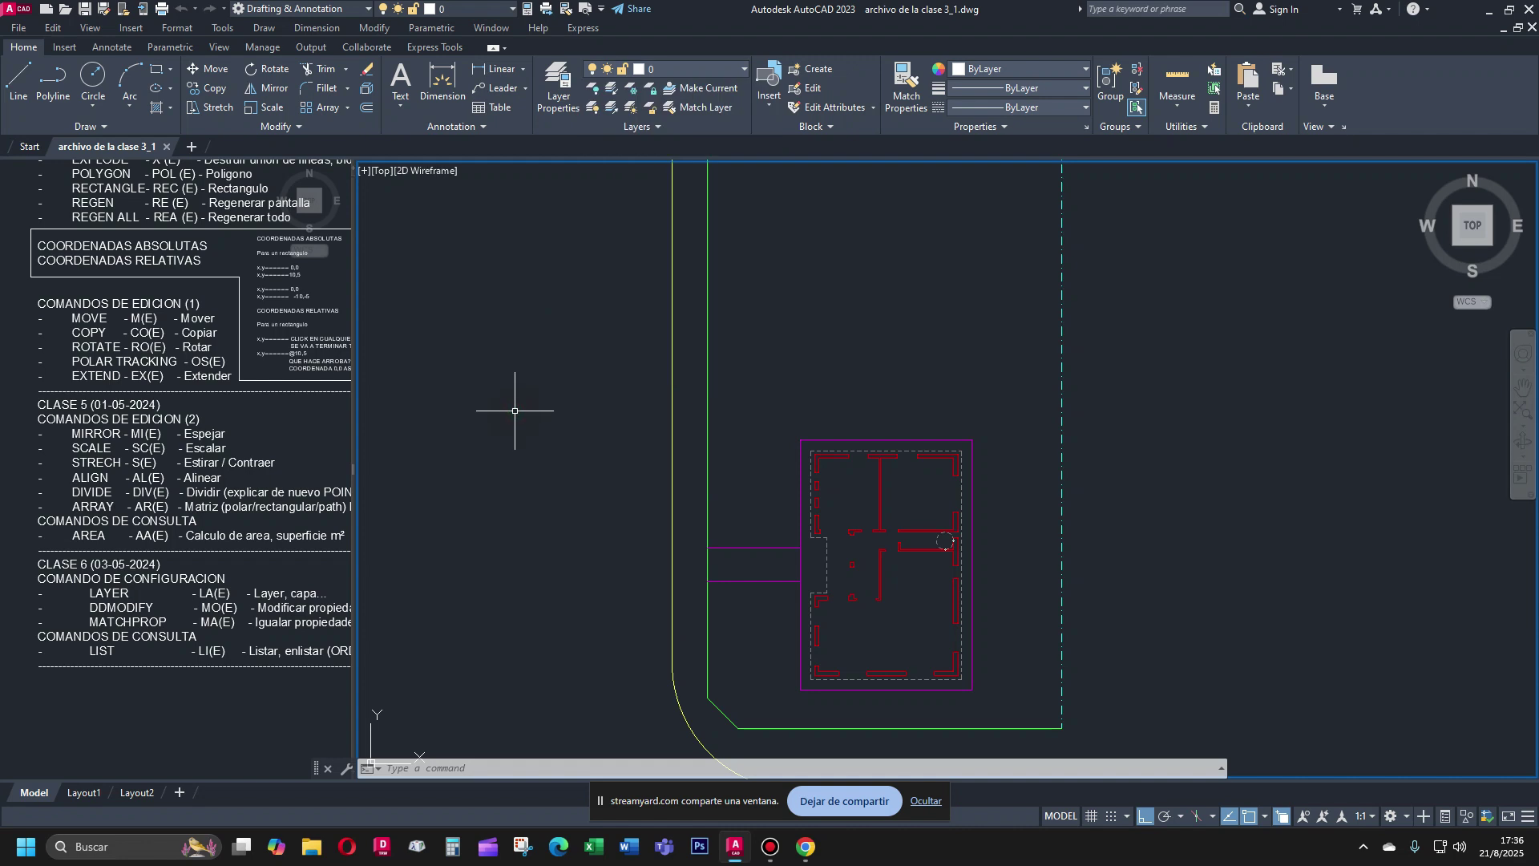
left_click(742, 73)
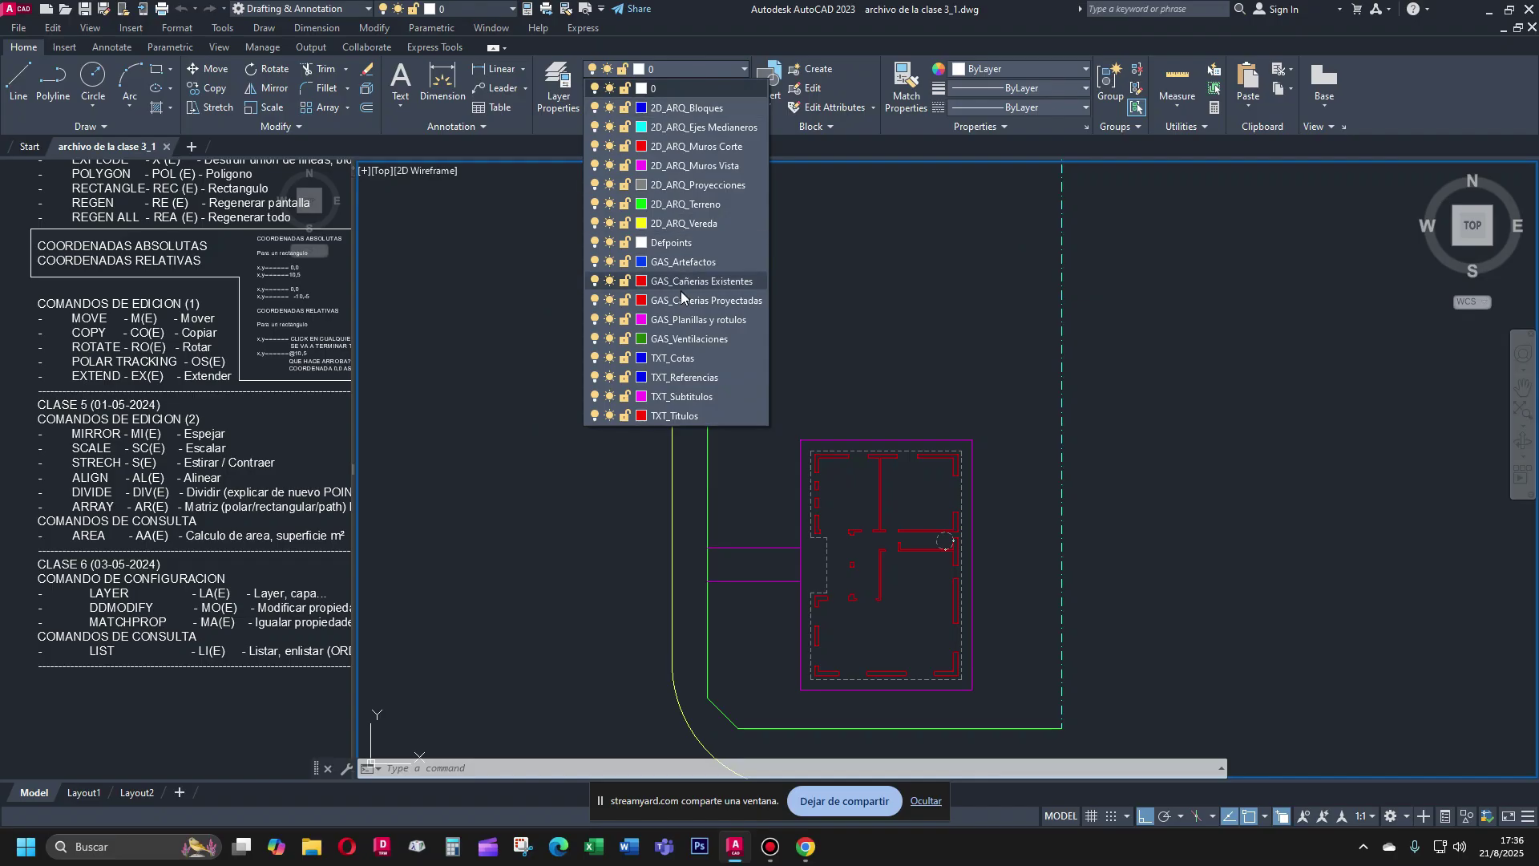
left_click(922, 265)
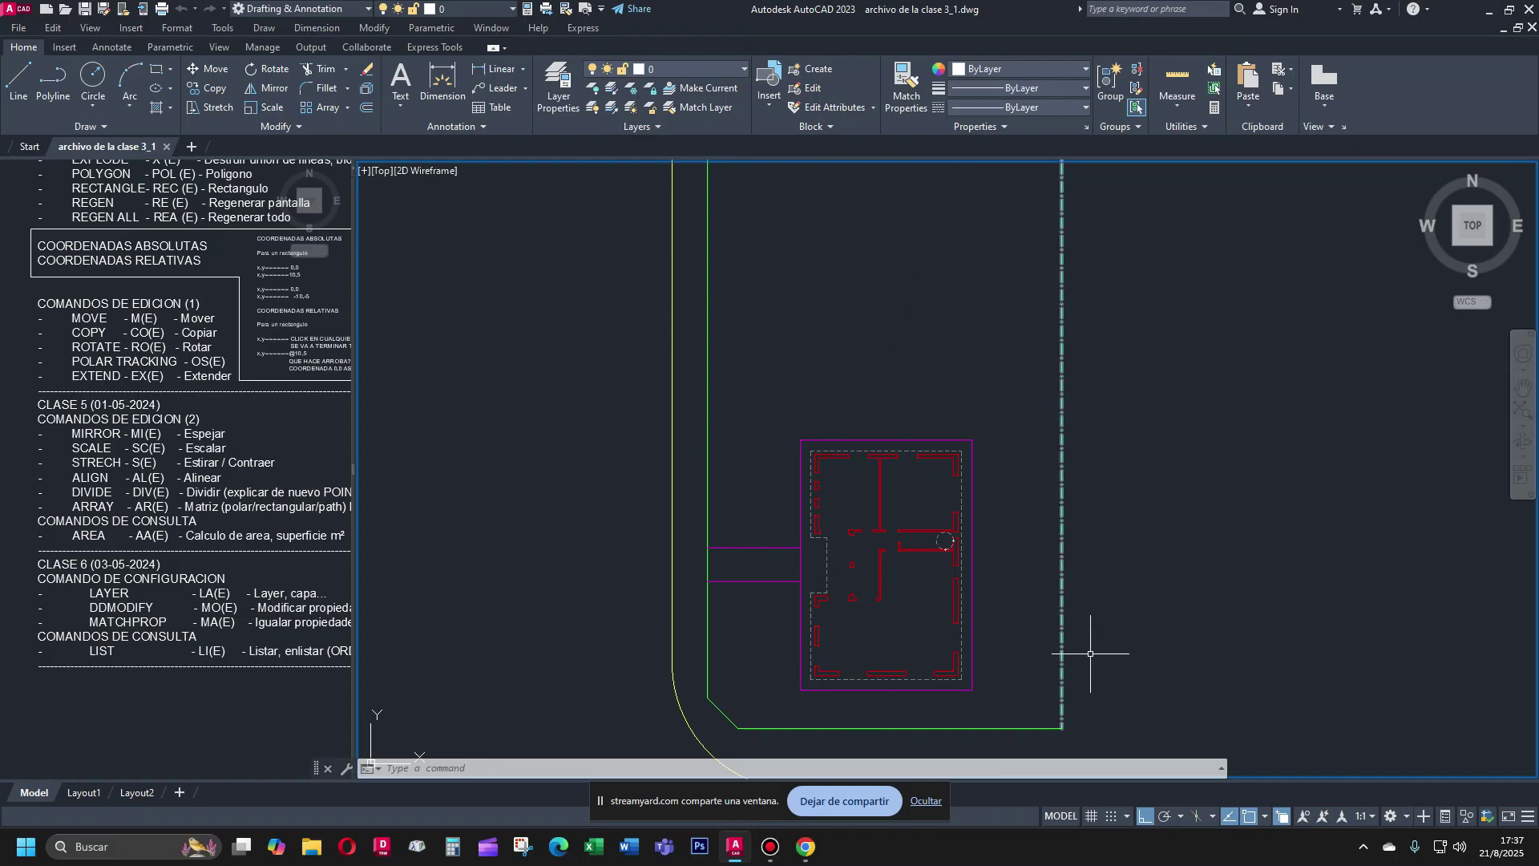
left_click(744, 69)
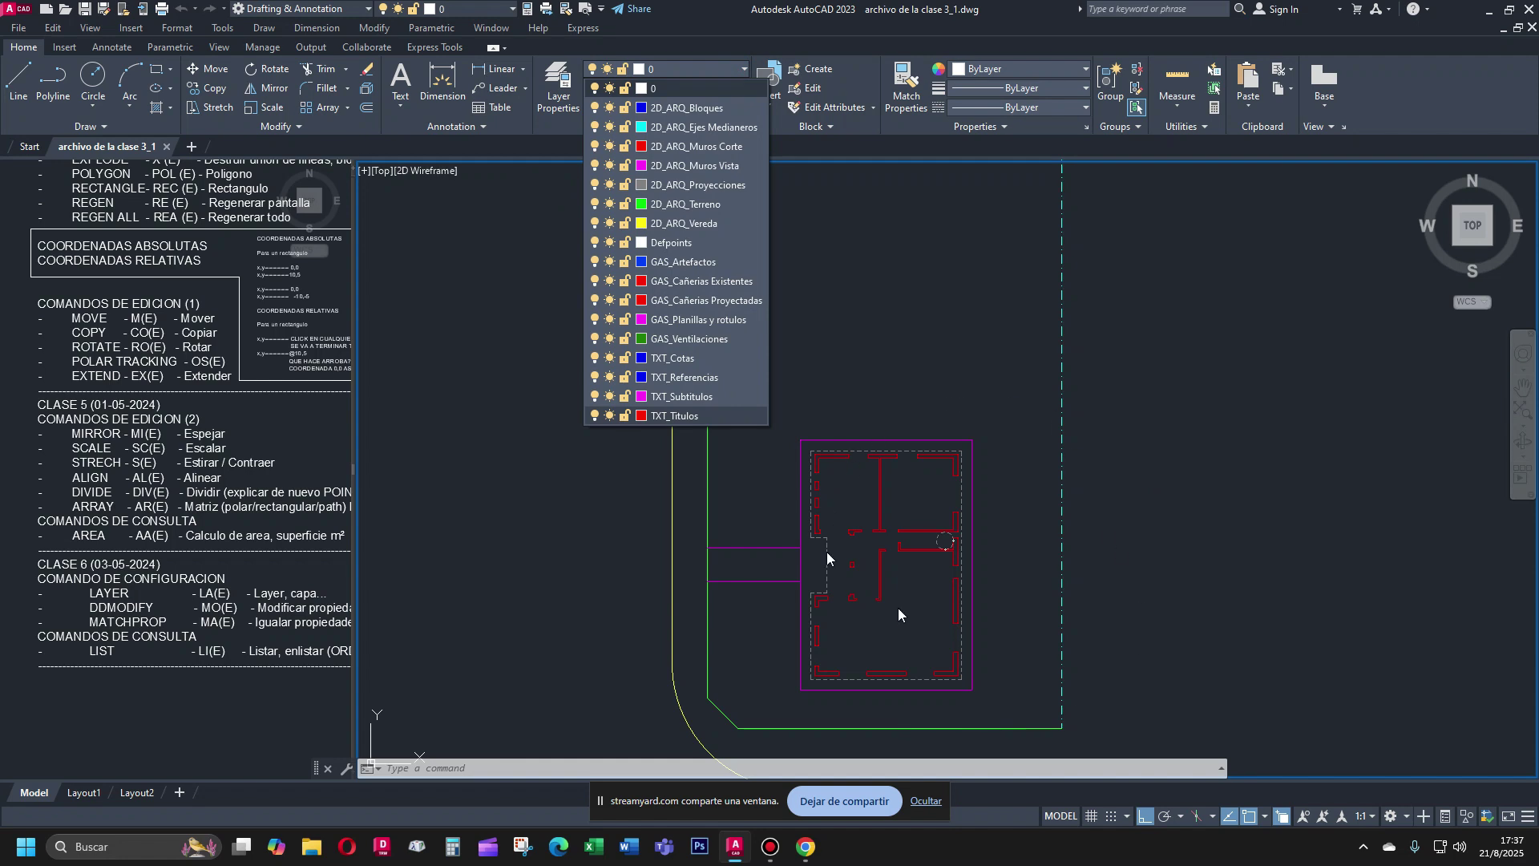
left_click(759, 521)
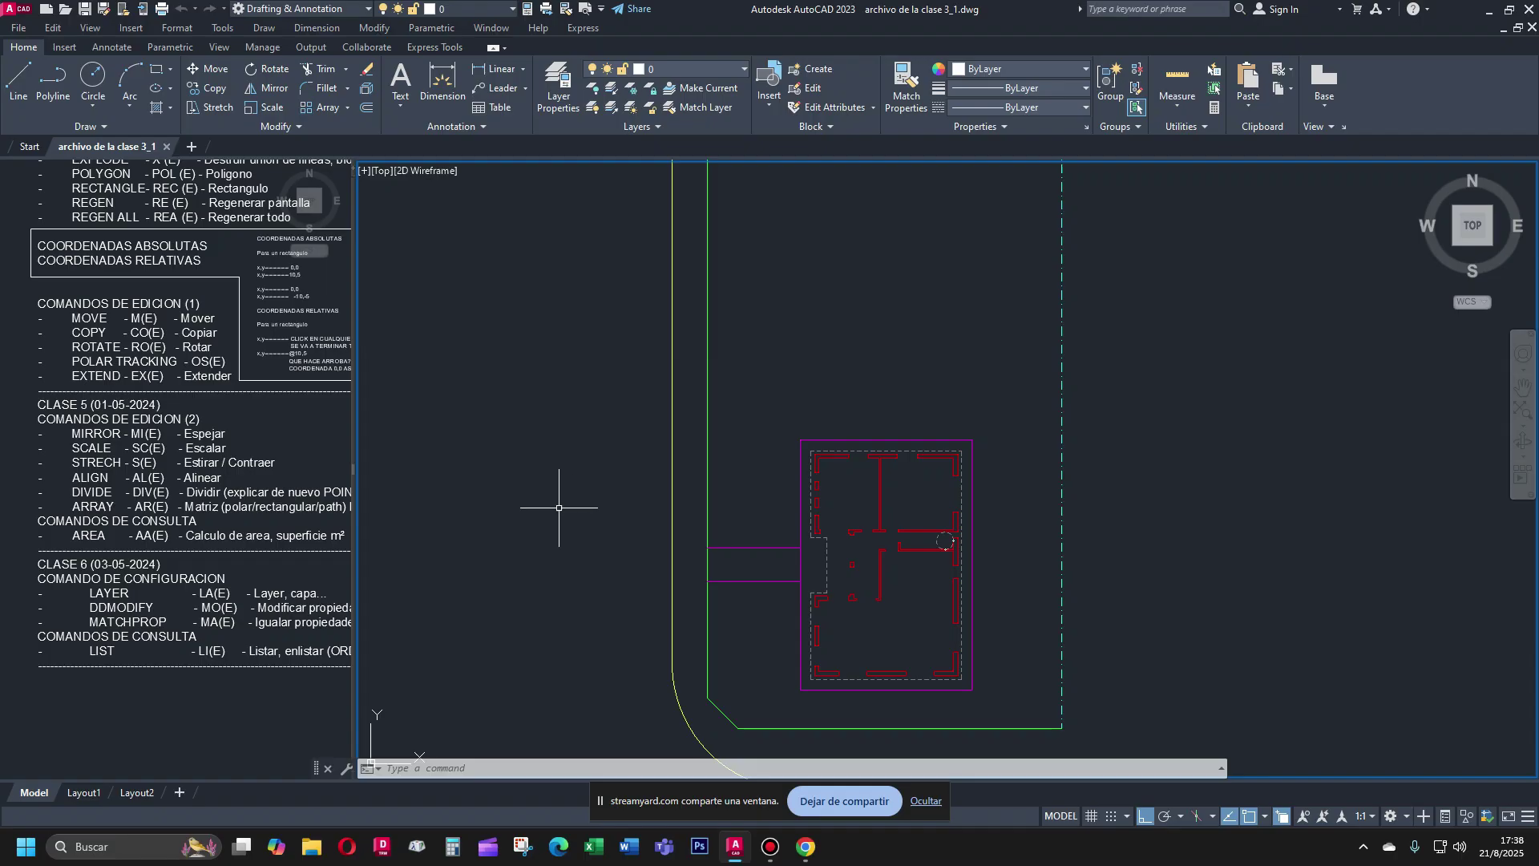
Examine the class notes beside the plan from the start of CLASE 1 through the CLASE 6 layer commands
left_click(109, 375)
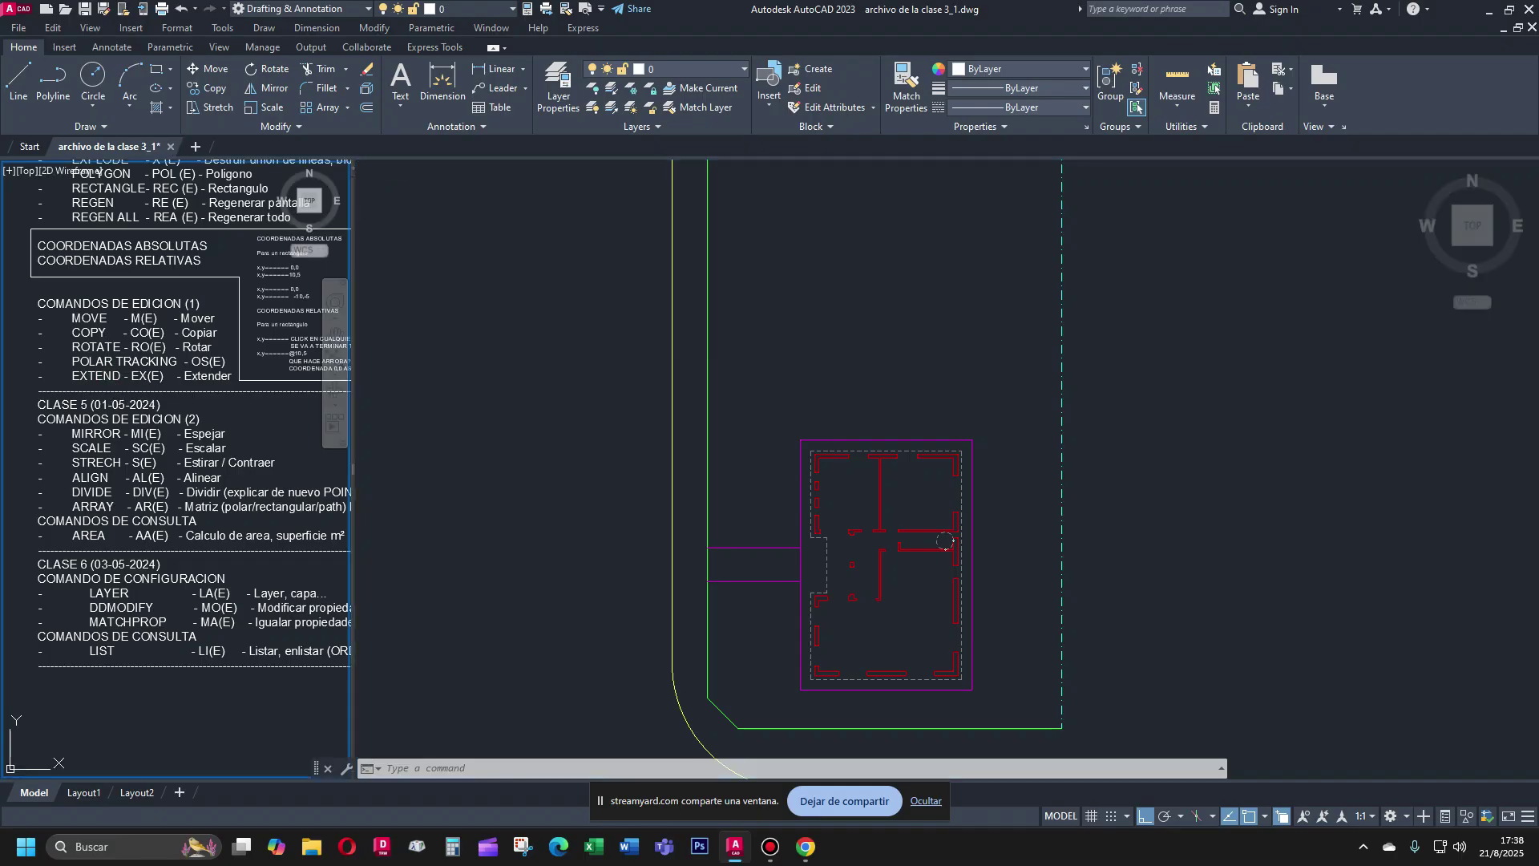
middle_click_drag(97, 319, 107, 749)
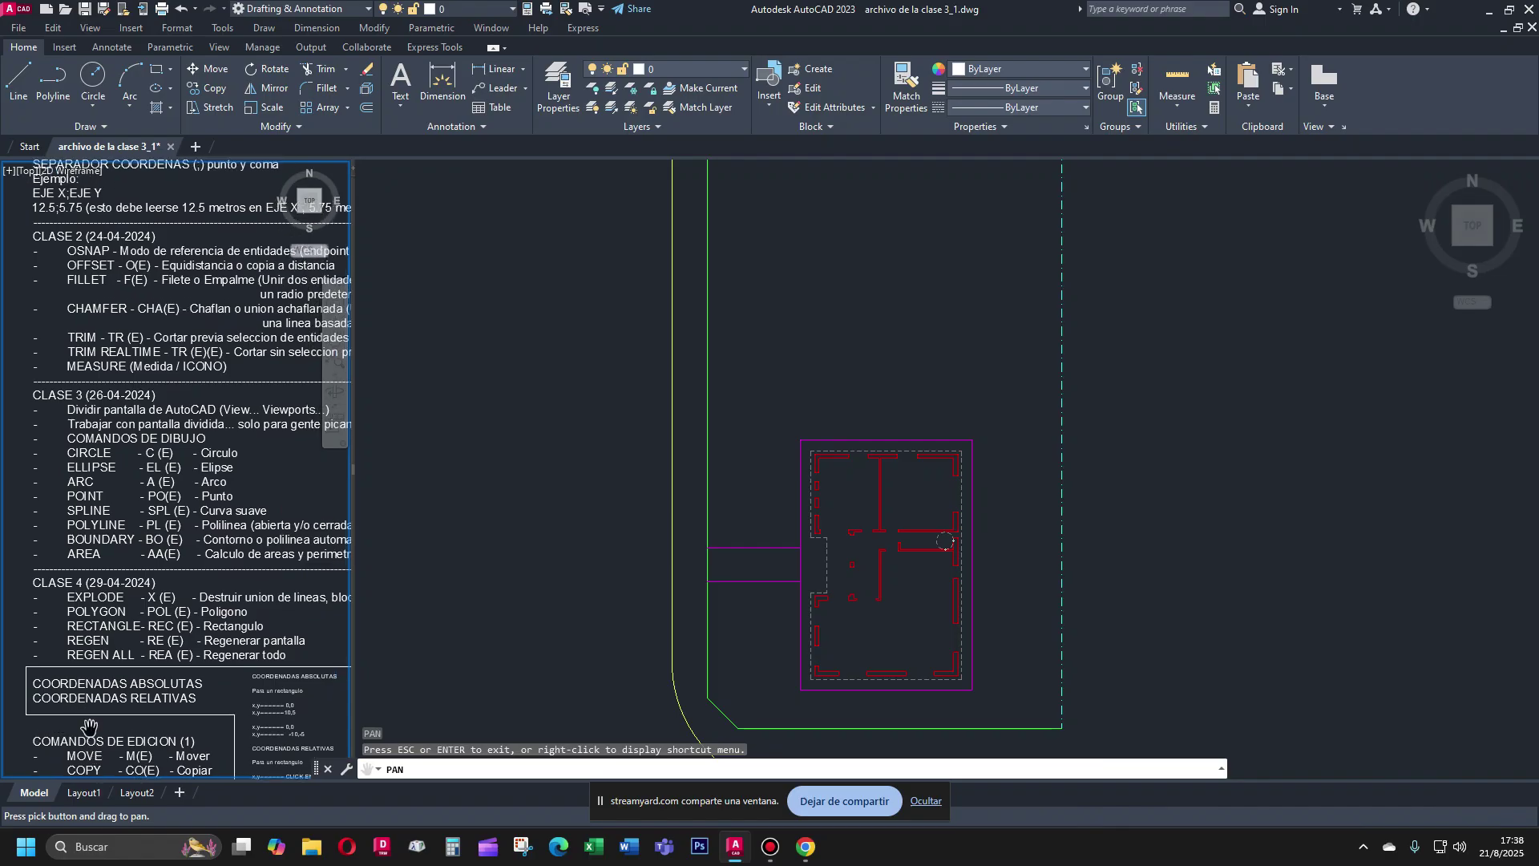
left_click_drag(137, 415, 132, 584)
left_click_drag(154, 371, 159, 562)
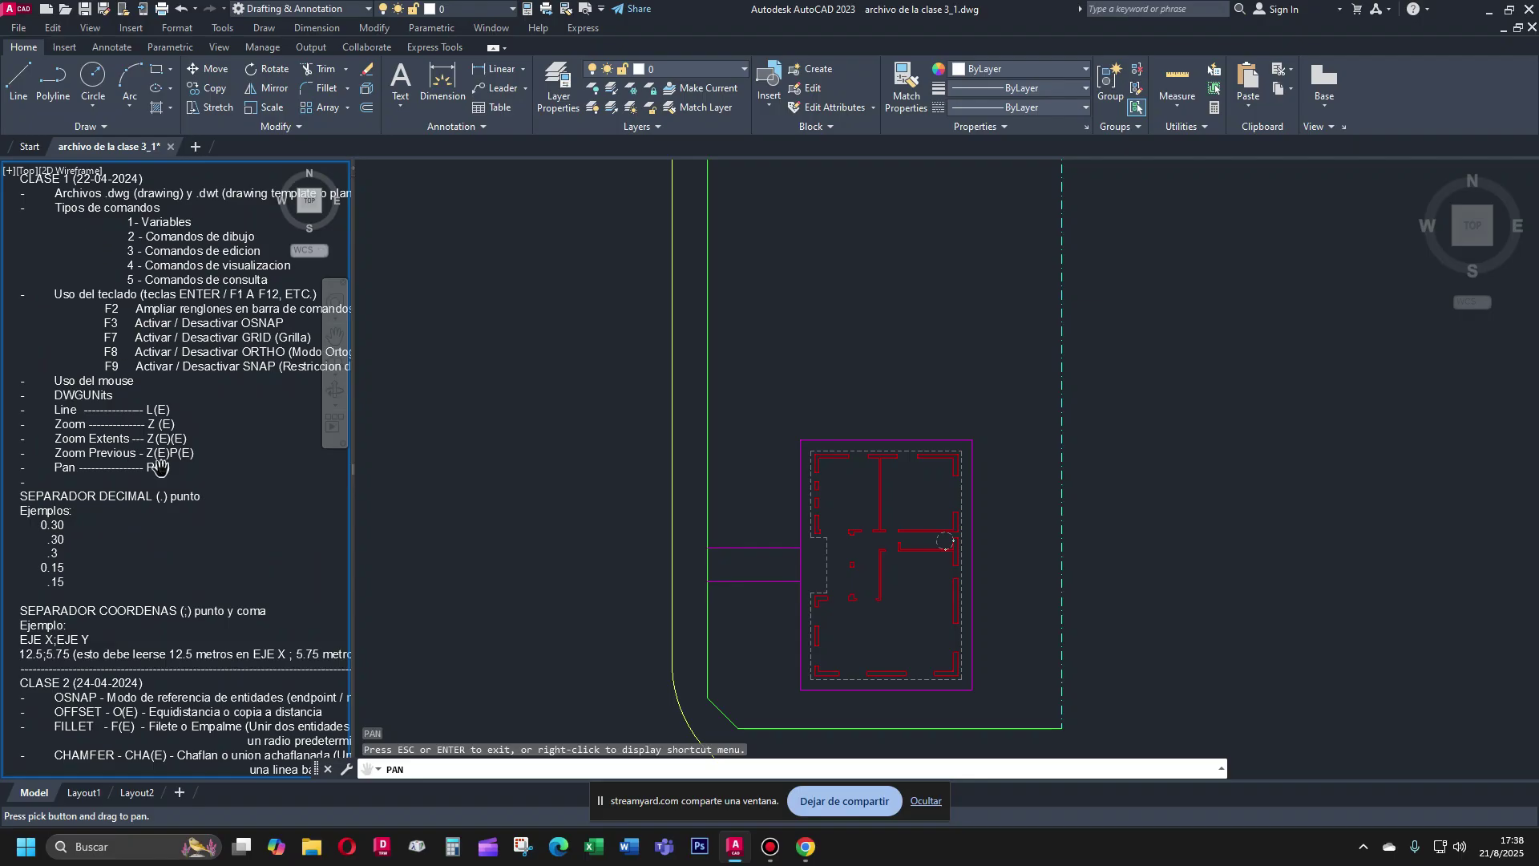
left_click_drag(161, 469, 162, 531)
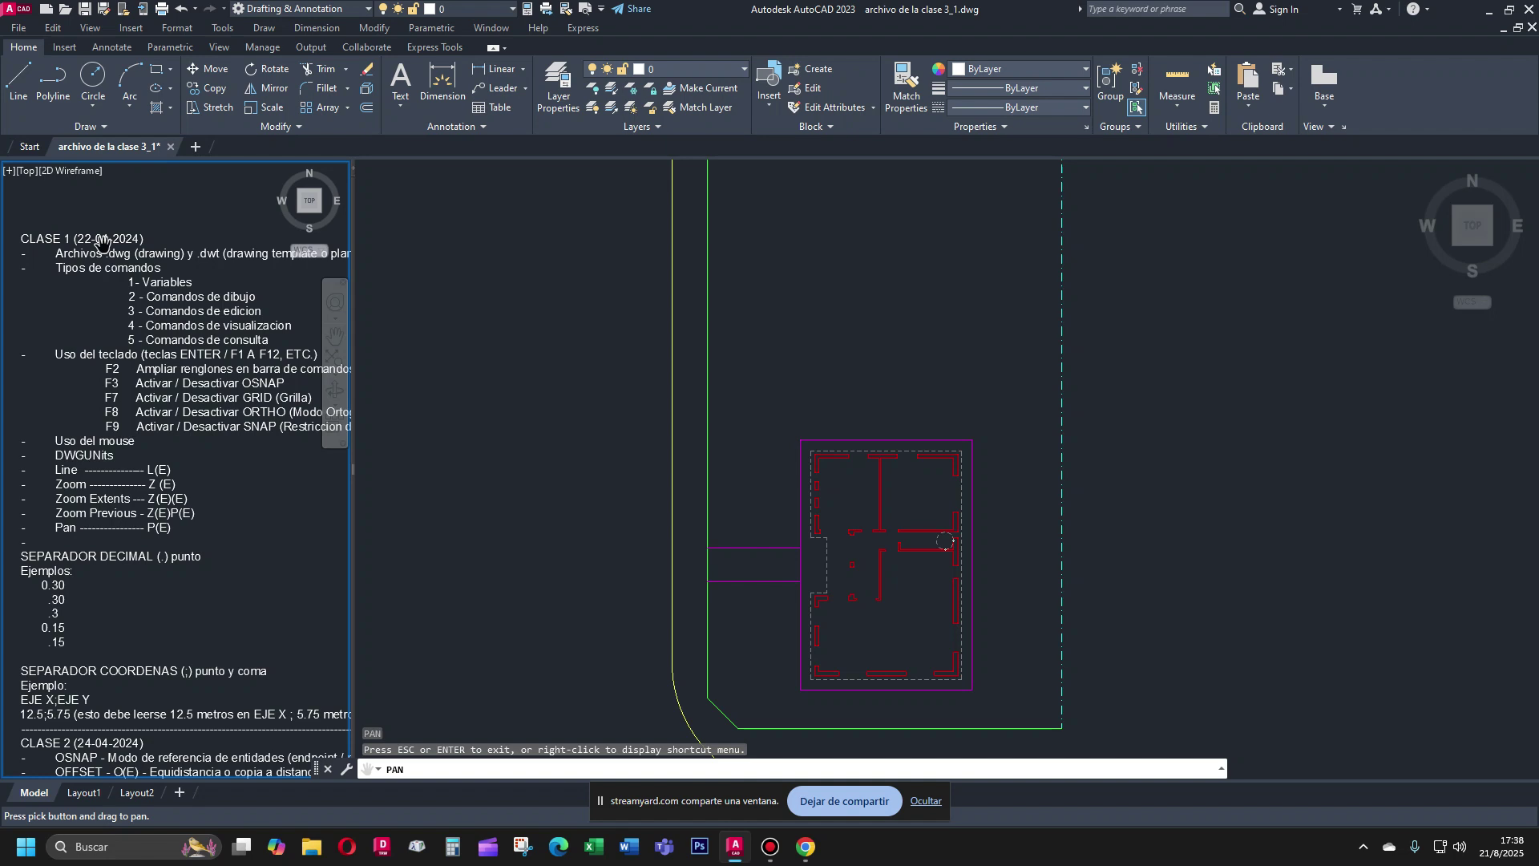
left_click_drag(99, 358, 104, 219)
left_click_drag(101, 512, 104, 216)
left_click_drag(93, 420, 104, 238)
left_click_drag(90, 376, 79, 332)
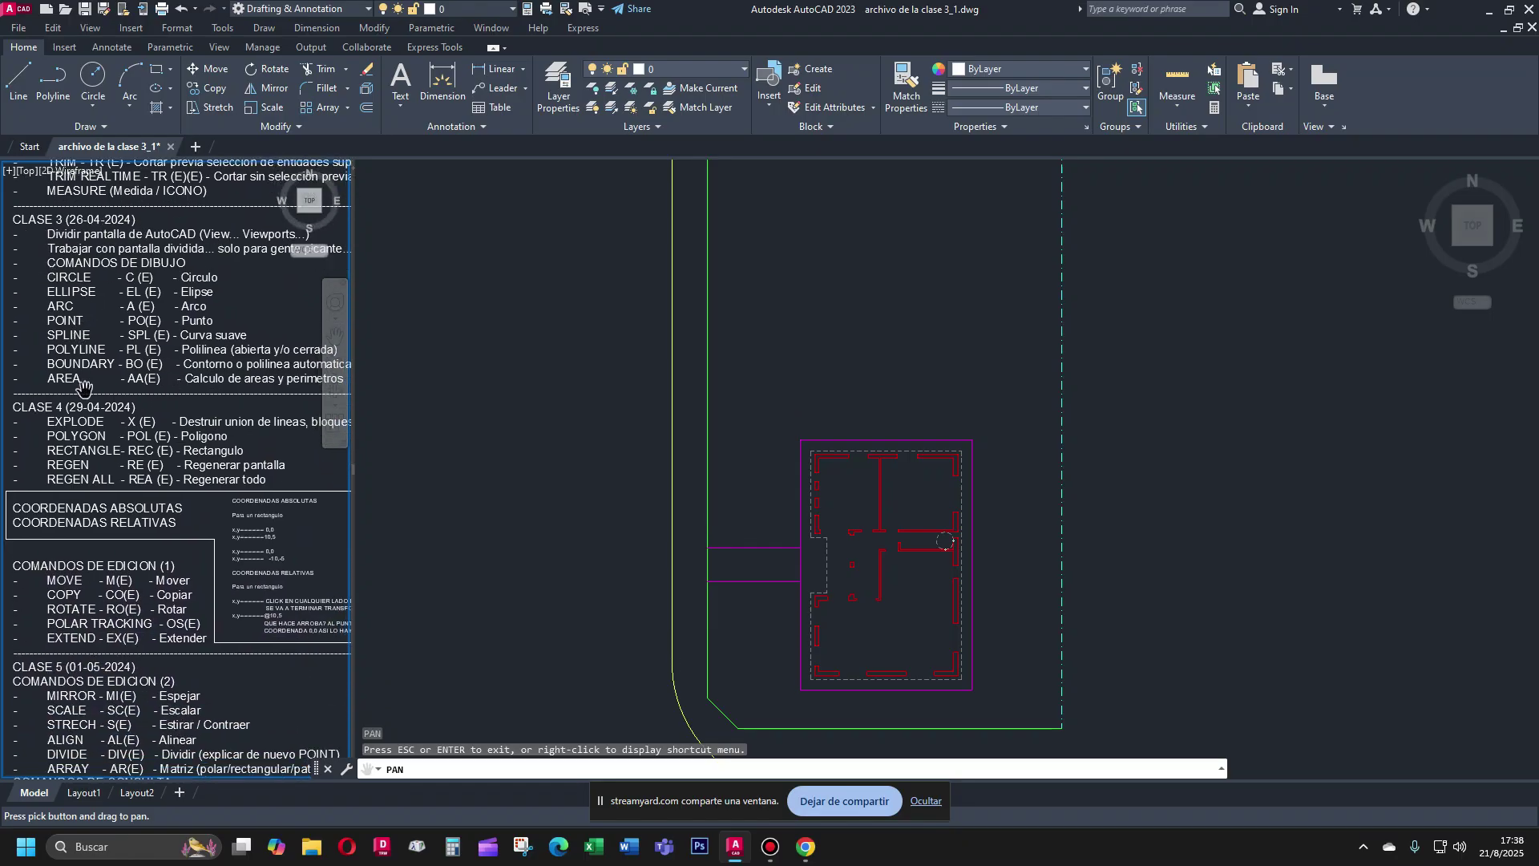
left_click_drag(113, 539, 116, 432)
left_click_drag(133, 574, 137, 380)
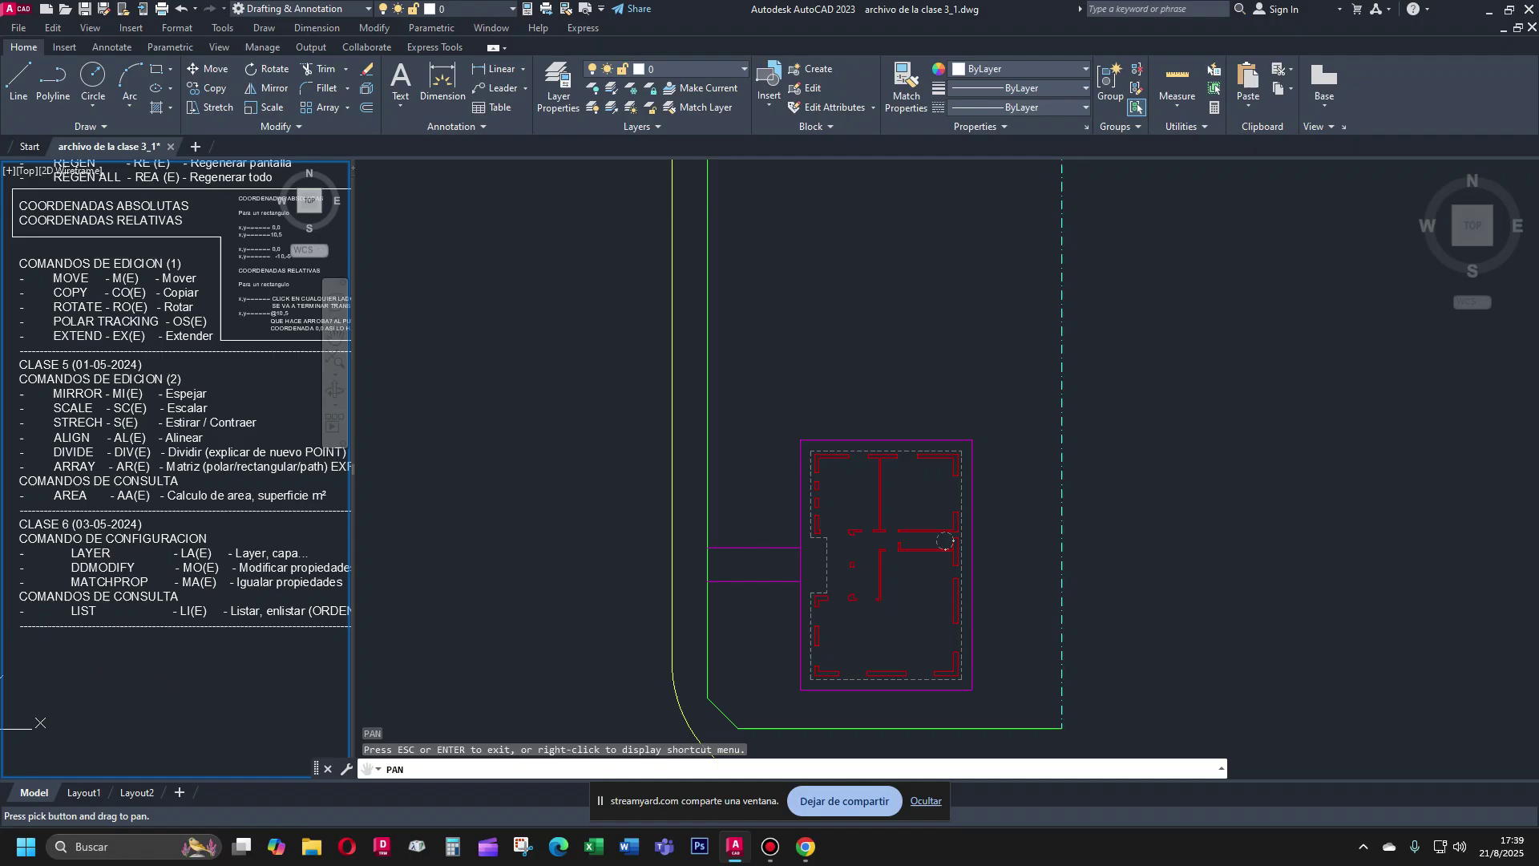
key("Escape")
Activate the plan viewport and bring the whole lot, with its sidewalk and house, into view
left_click(481, 619)
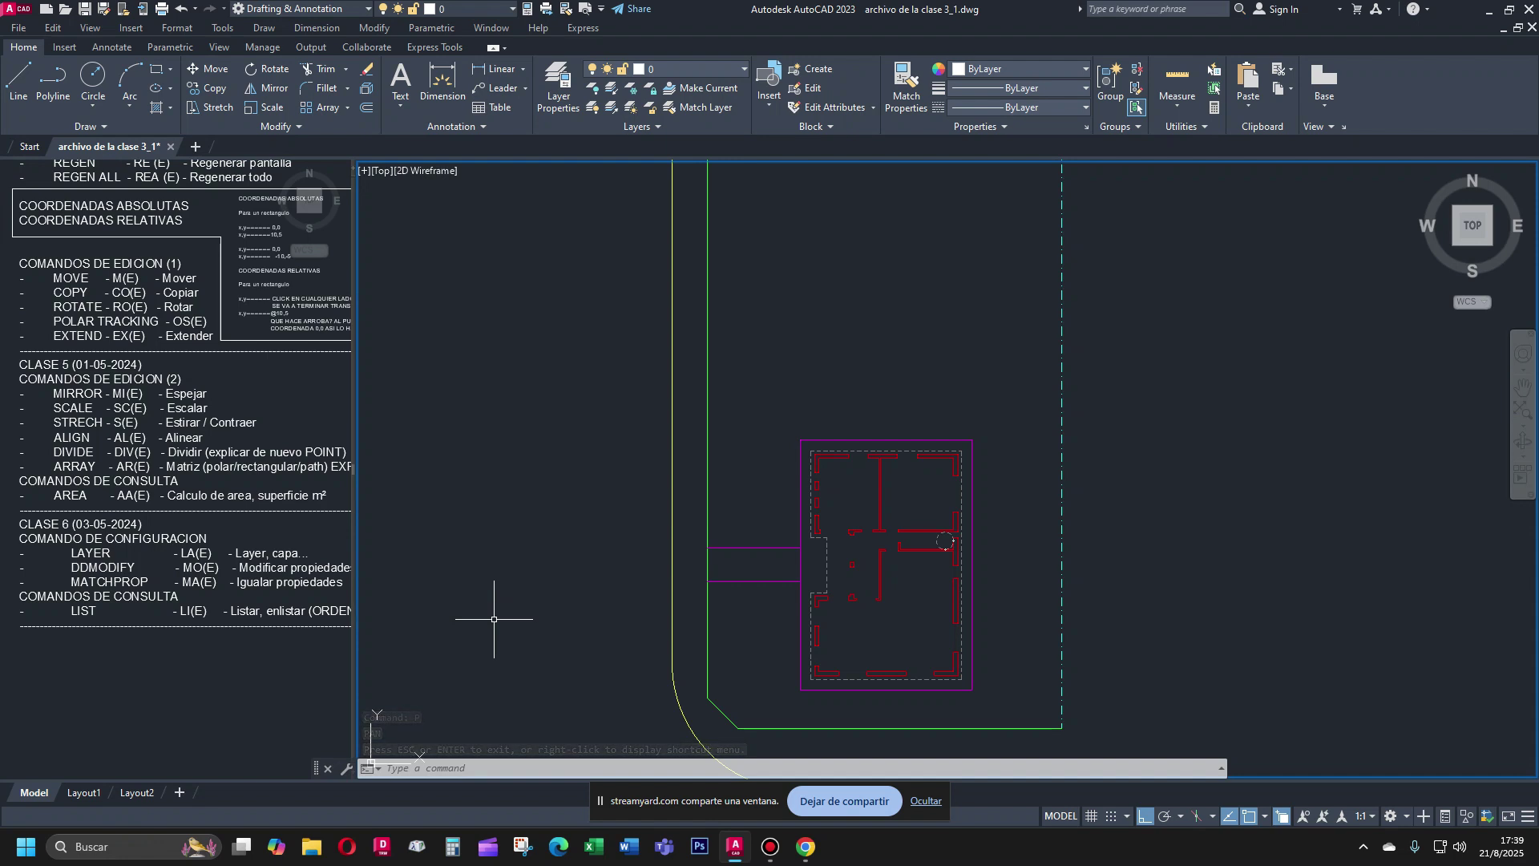
scroll(541, 609, "down", 2)
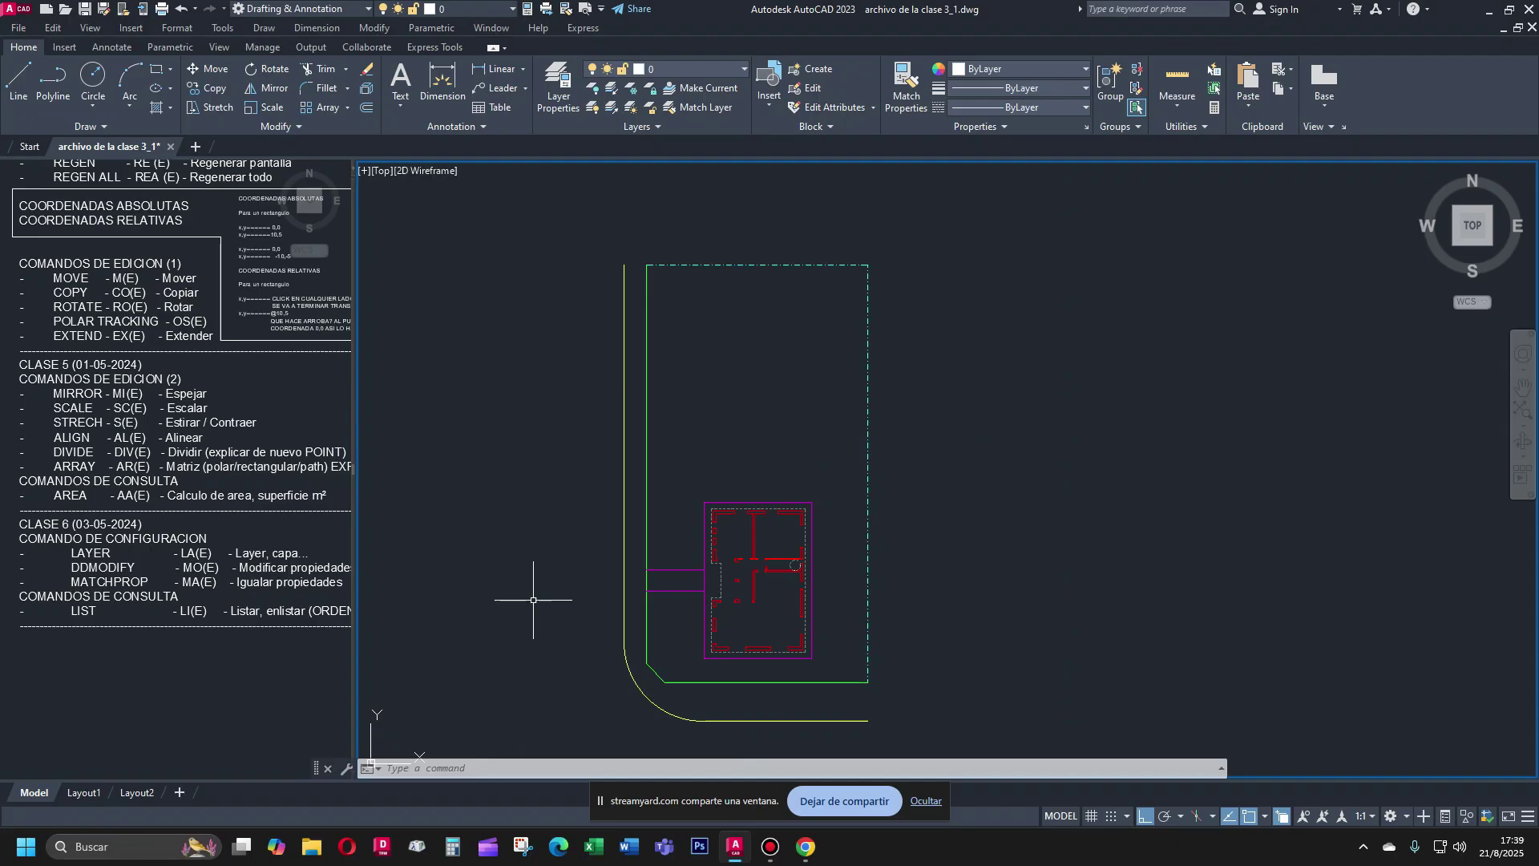
middle_click_drag(542, 613, 689, 556)
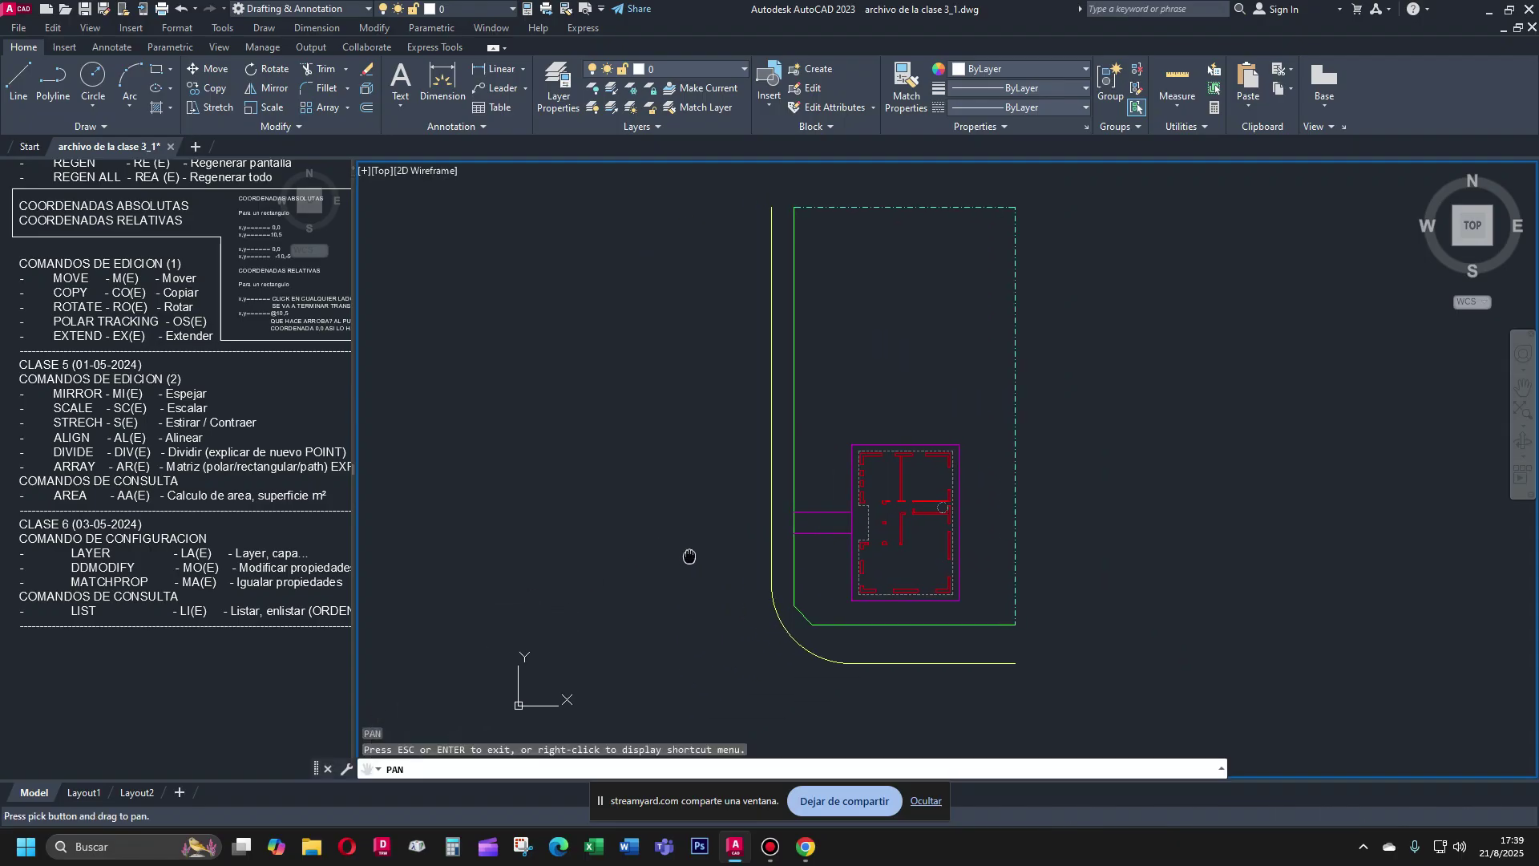